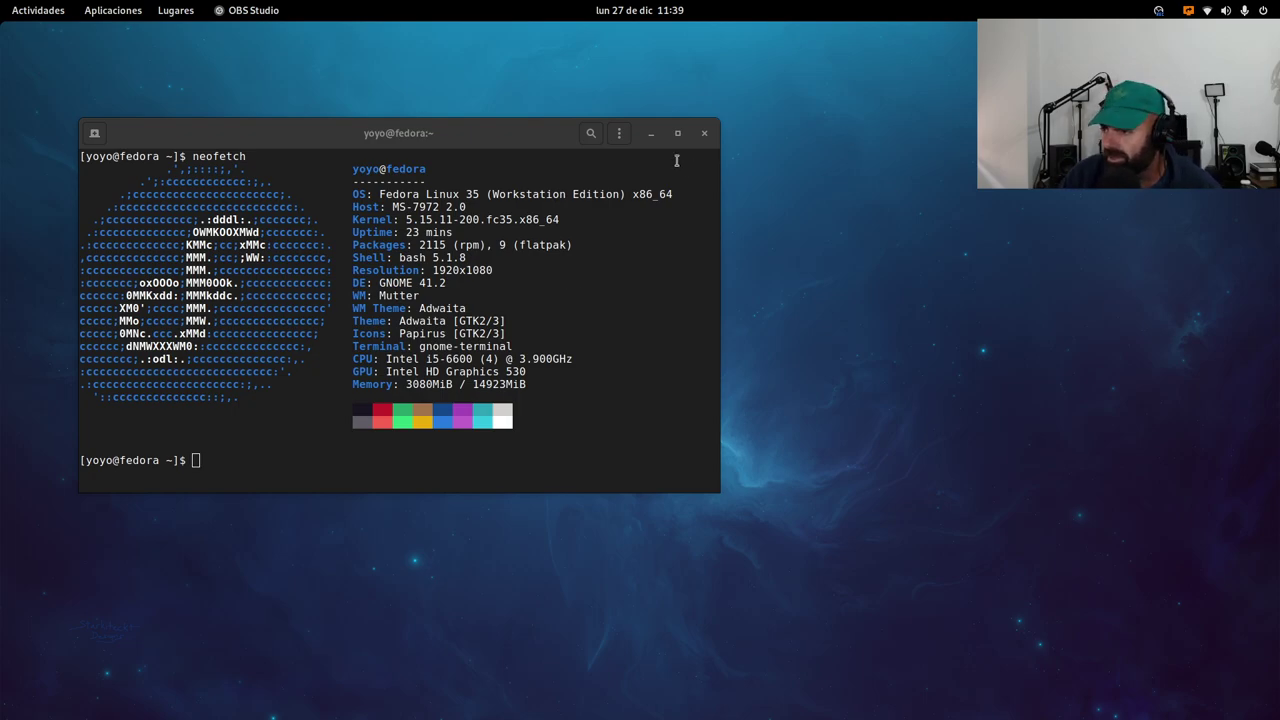
- Minimize the terminal and switch to the Firefox window showing the Manjaro 21.2 article
click(652, 134)
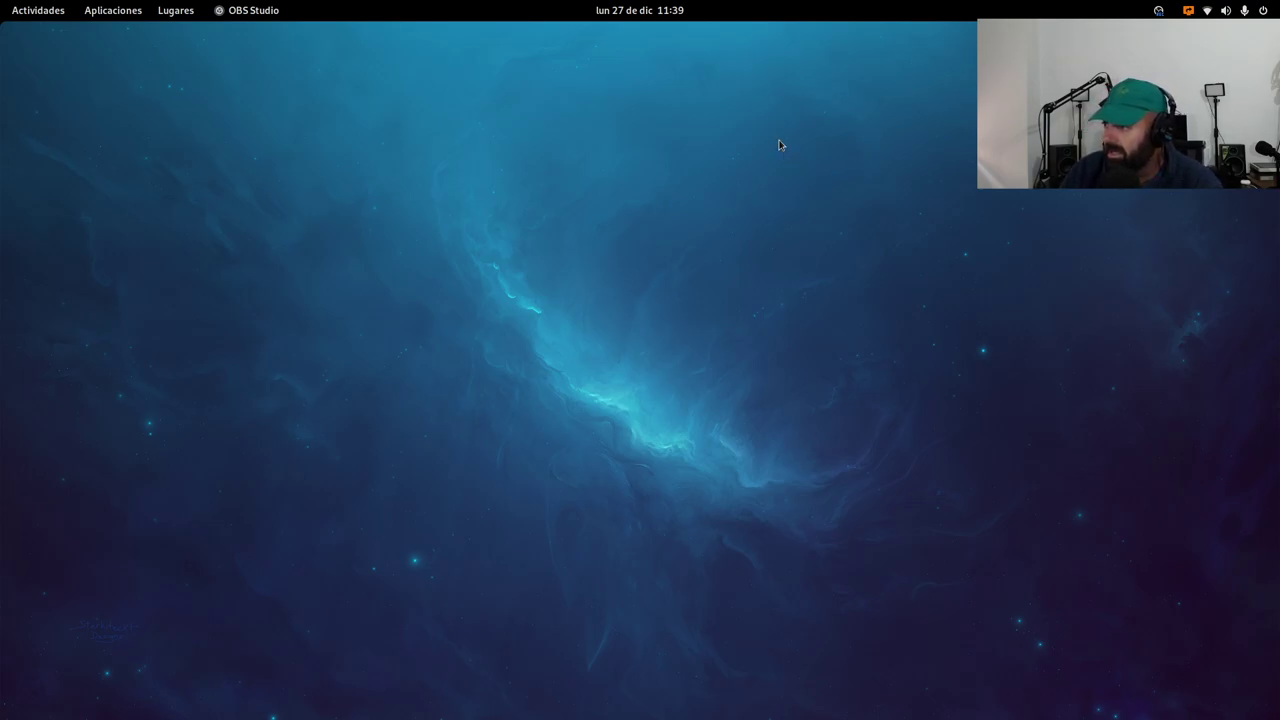
mouse_move(2, 2)
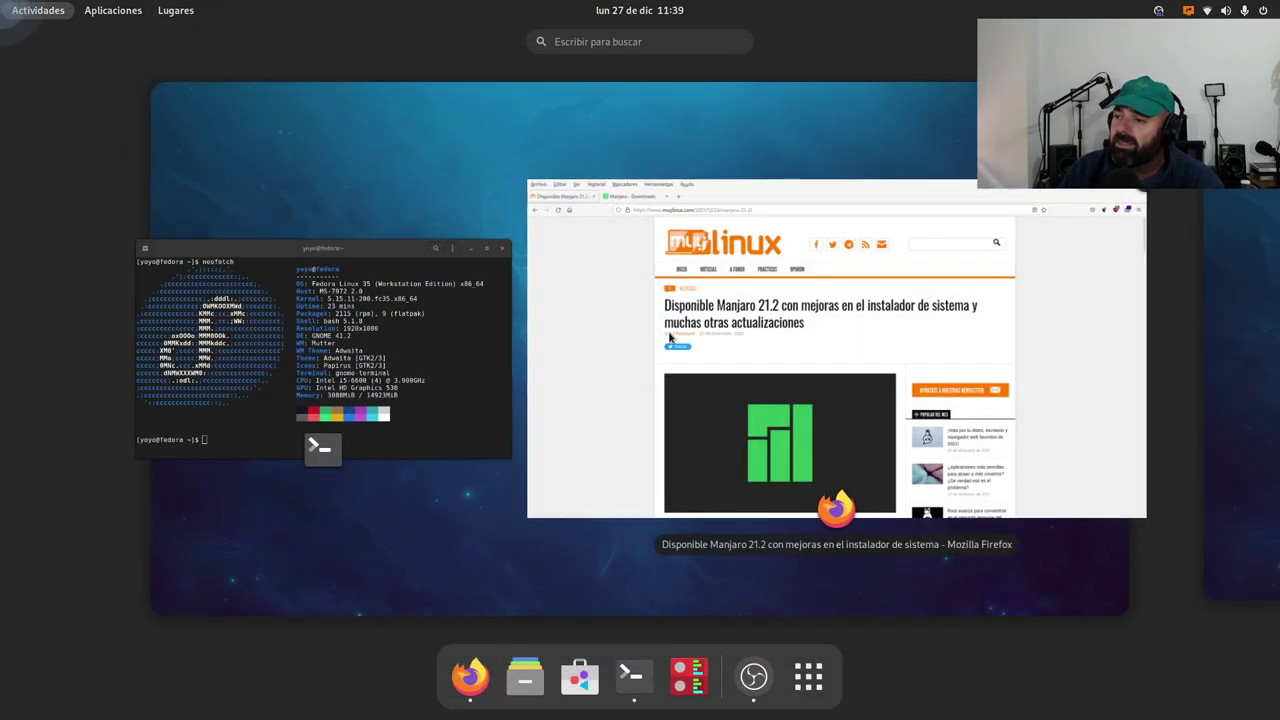
click(664, 380)
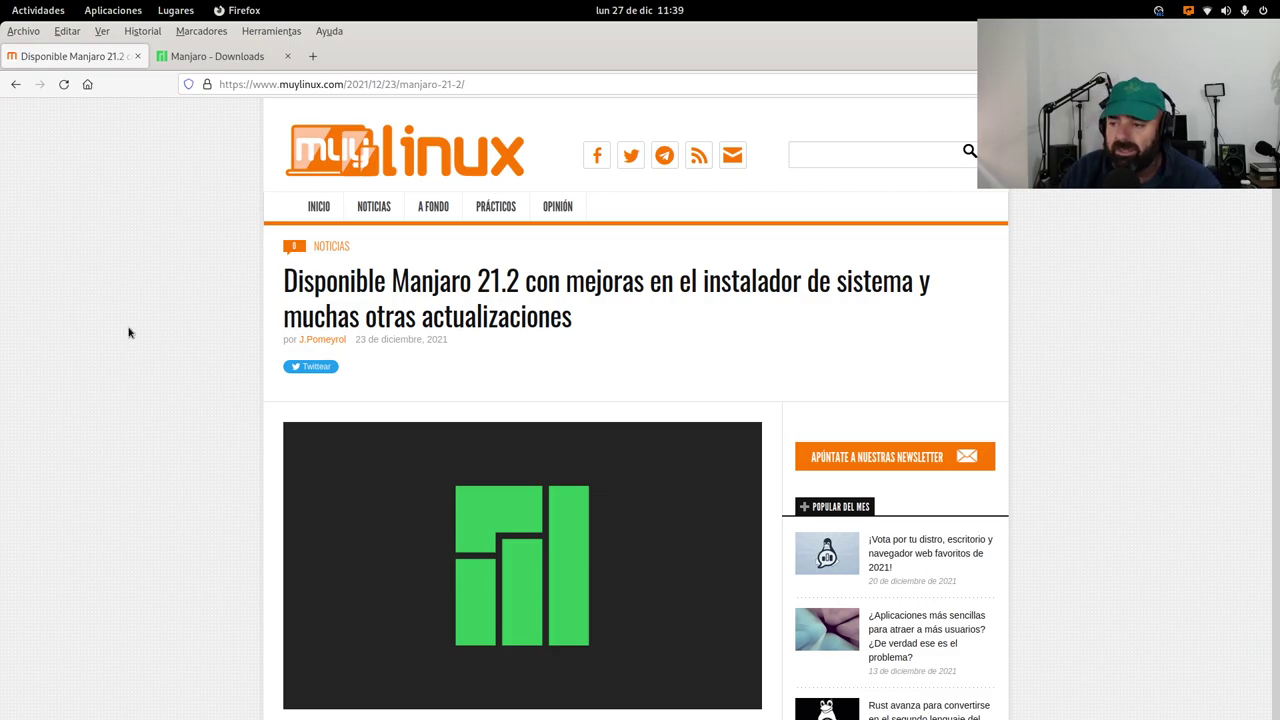
- Read through the MuyLinux article on Manjaro 21.2, covering the installer, kernel and desktop edition changes
scroll(129, 331, down, 6)
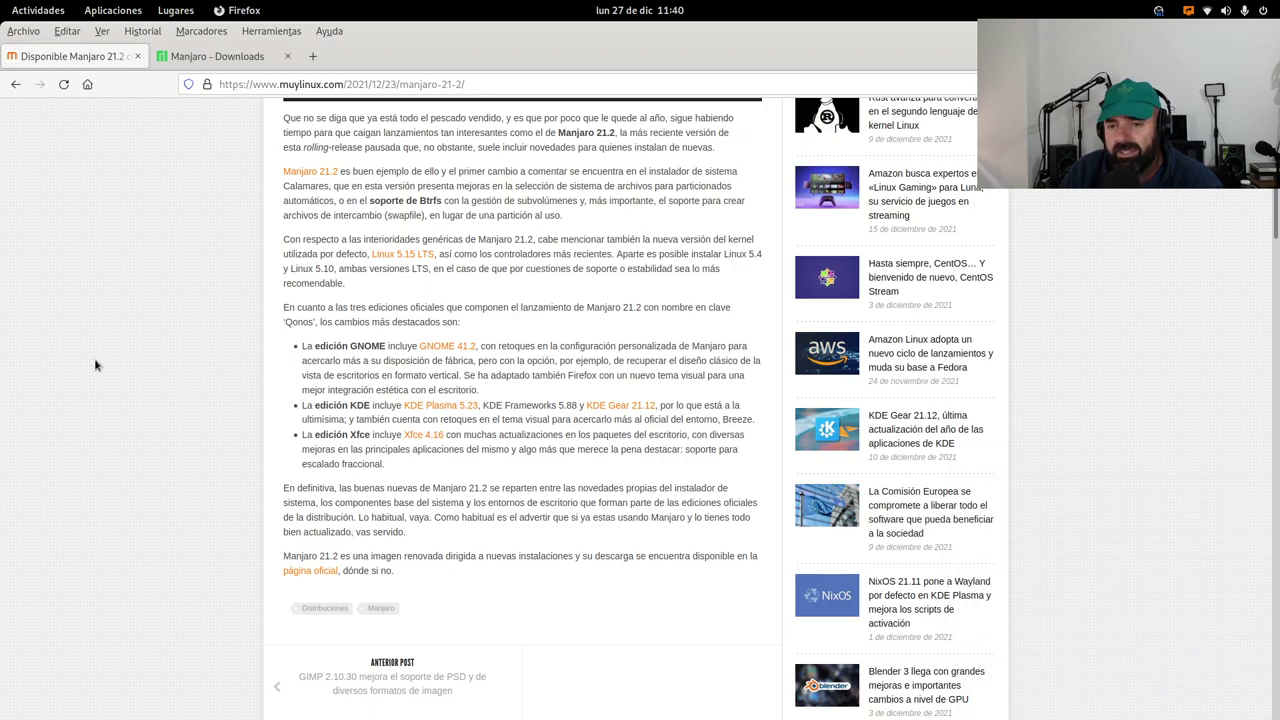
scroll(94, 363, up, 2)
scroll(90, 360, up, 1)
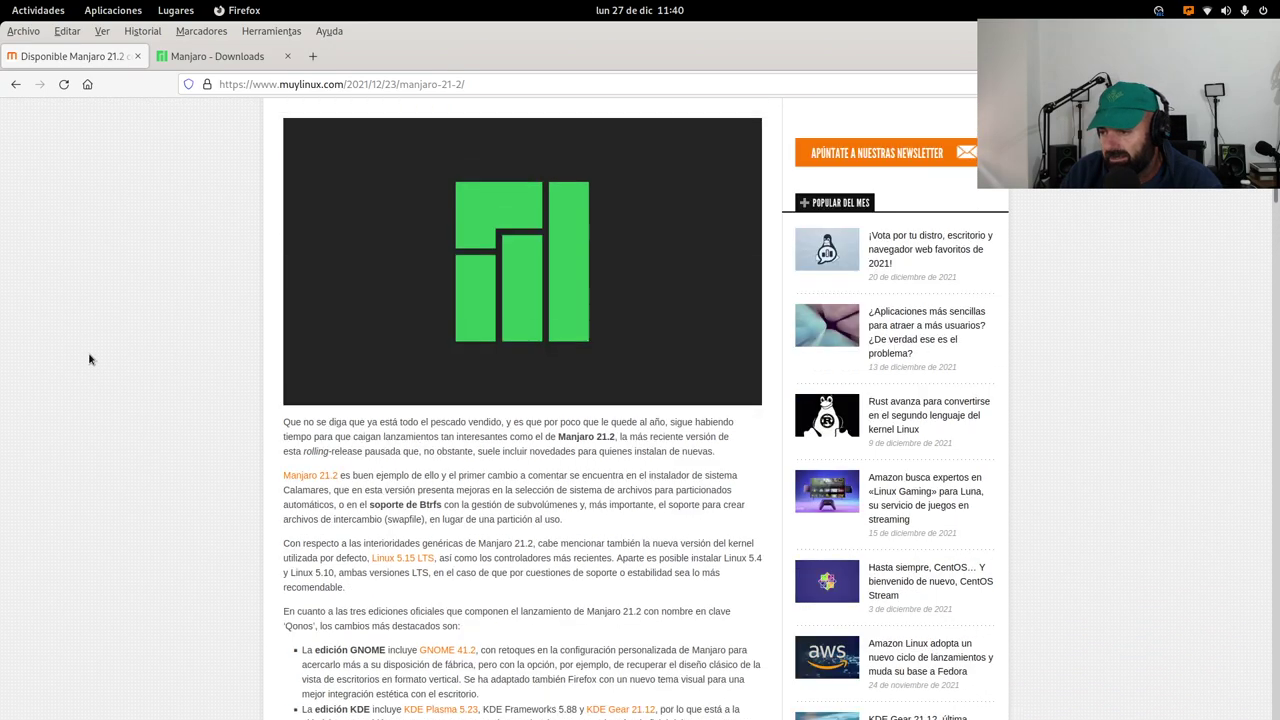
scroll(89, 358, down, 3)
scroll(88, 357, up, 4)
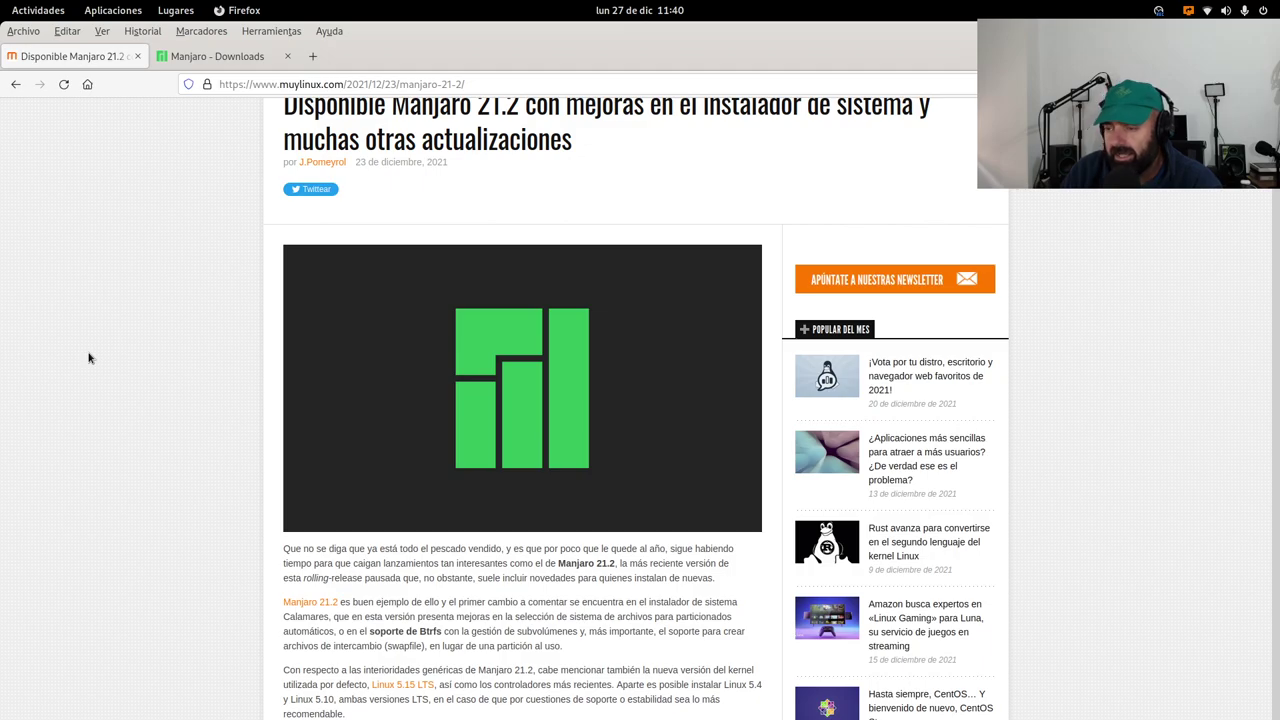
scroll(80, 354, up, 1)
scroll(126, 346, up, 1)
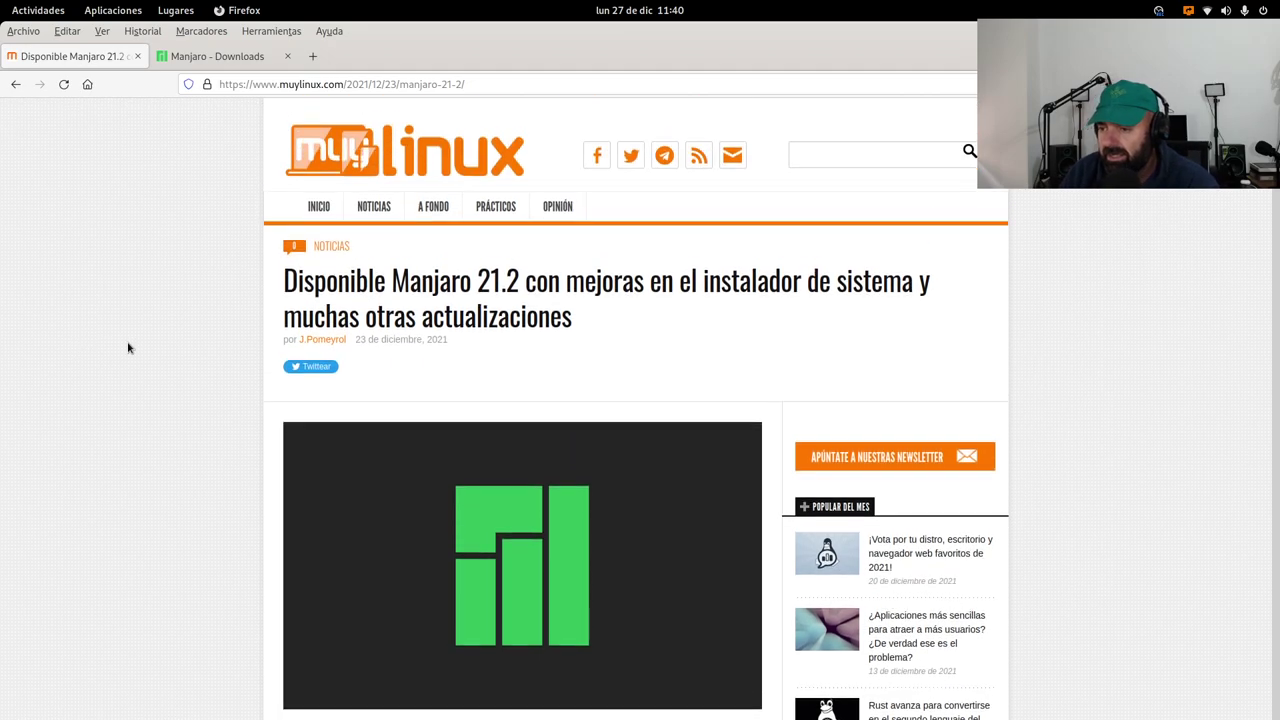
scroll(128, 347, down, 3)
scroll(128, 347, down, 2)
scroll(128, 347, up, 4)
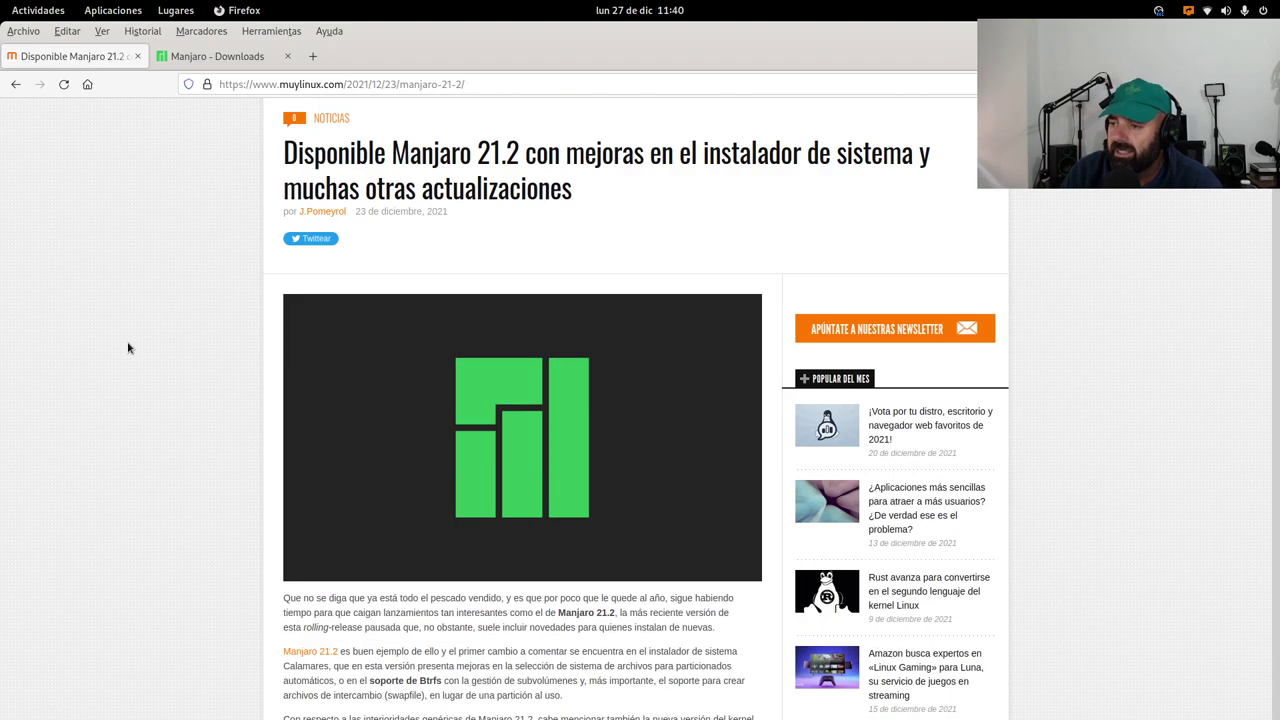
scroll(128, 347, down, 2)
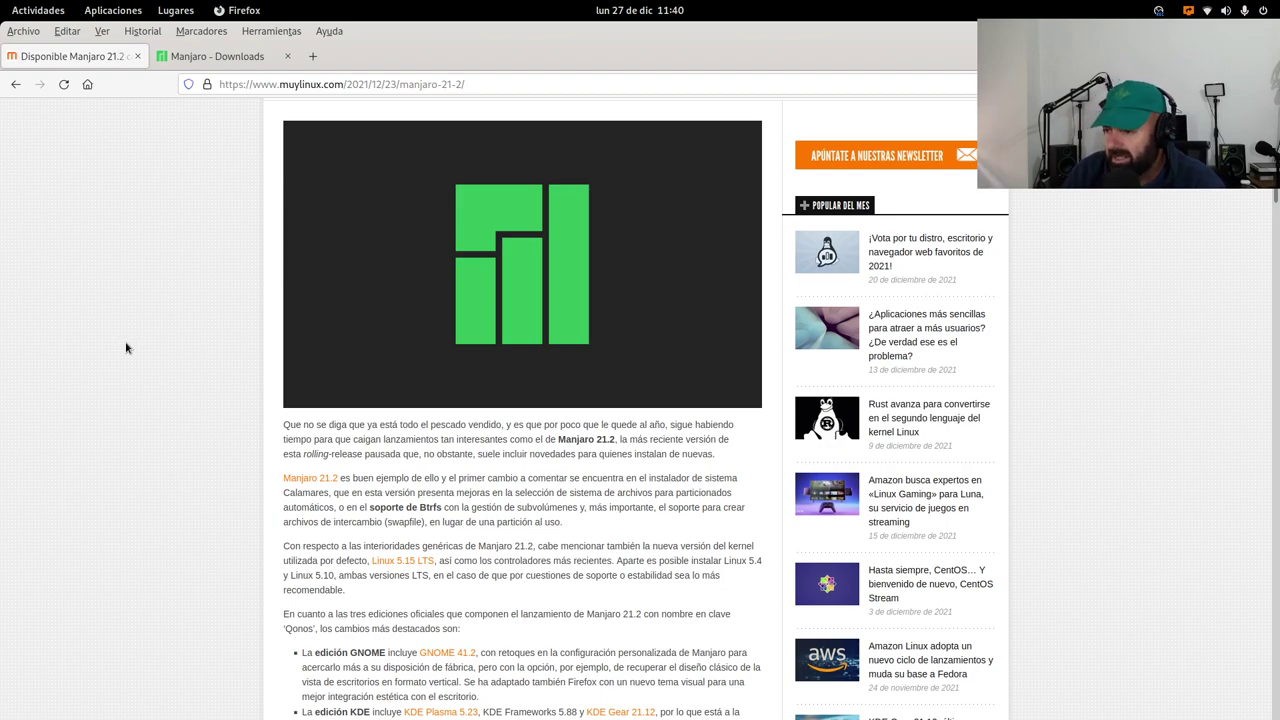
scroll(126, 347, down, 1)
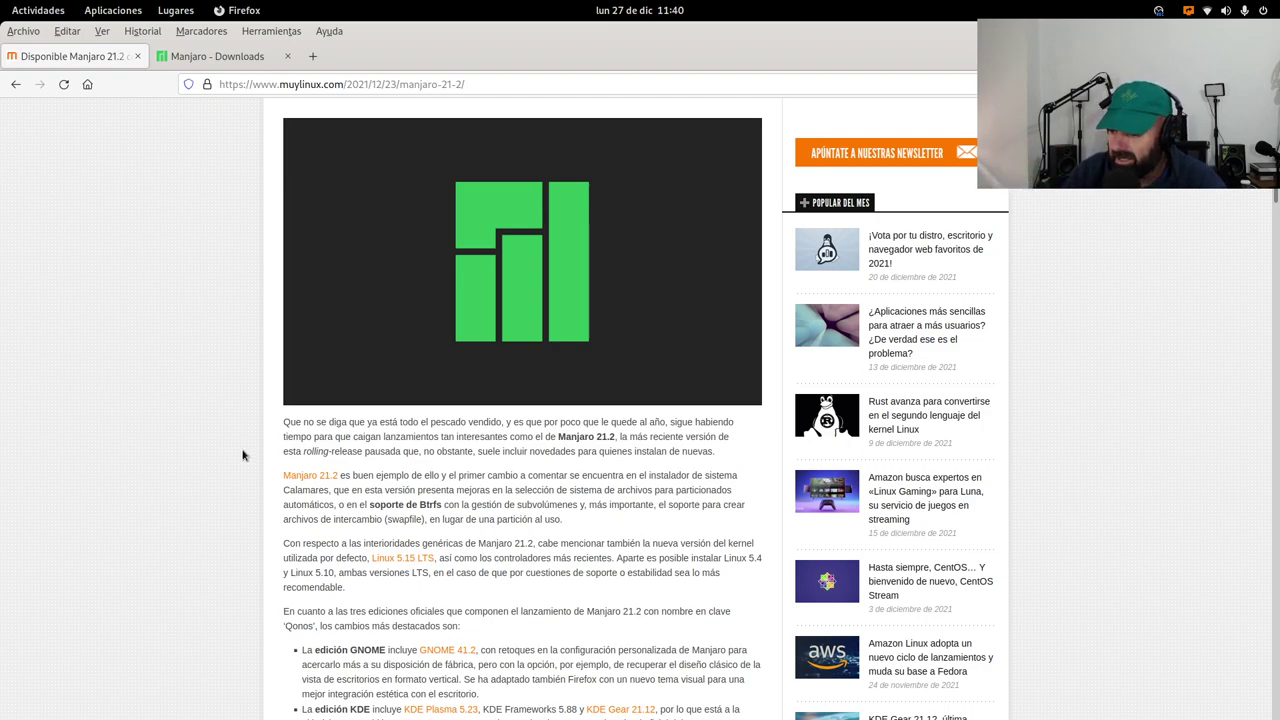
scroll(153, 545, down, 5)
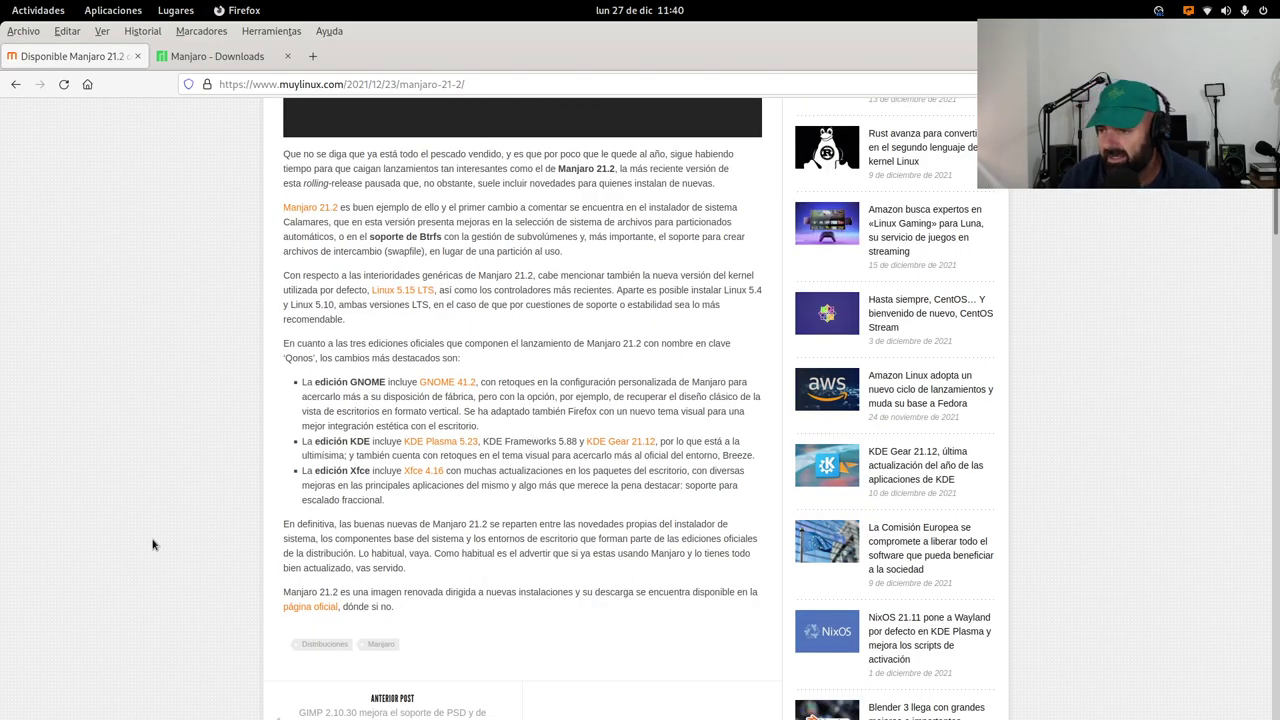
scroll(153, 545, down, 1)
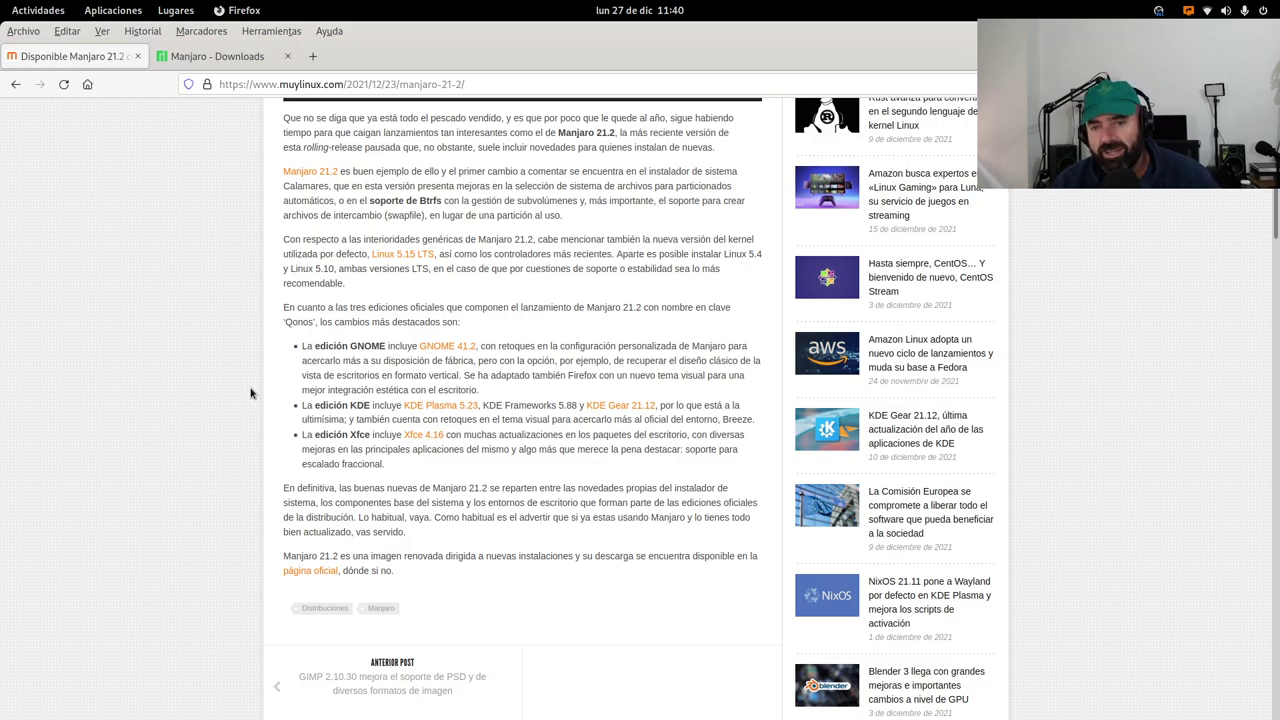
scroll(286, 371, up, 1)
scroll(283, 374, up, 10)
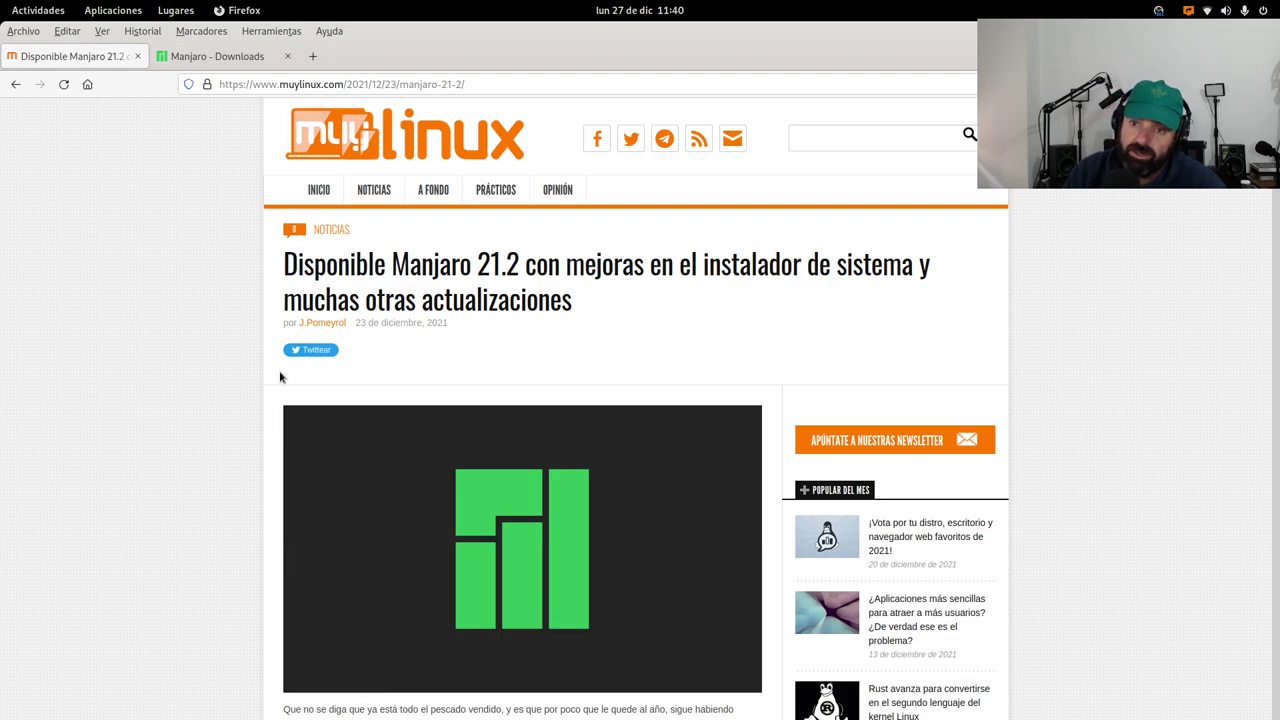
scroll(275, 376, up, 1)
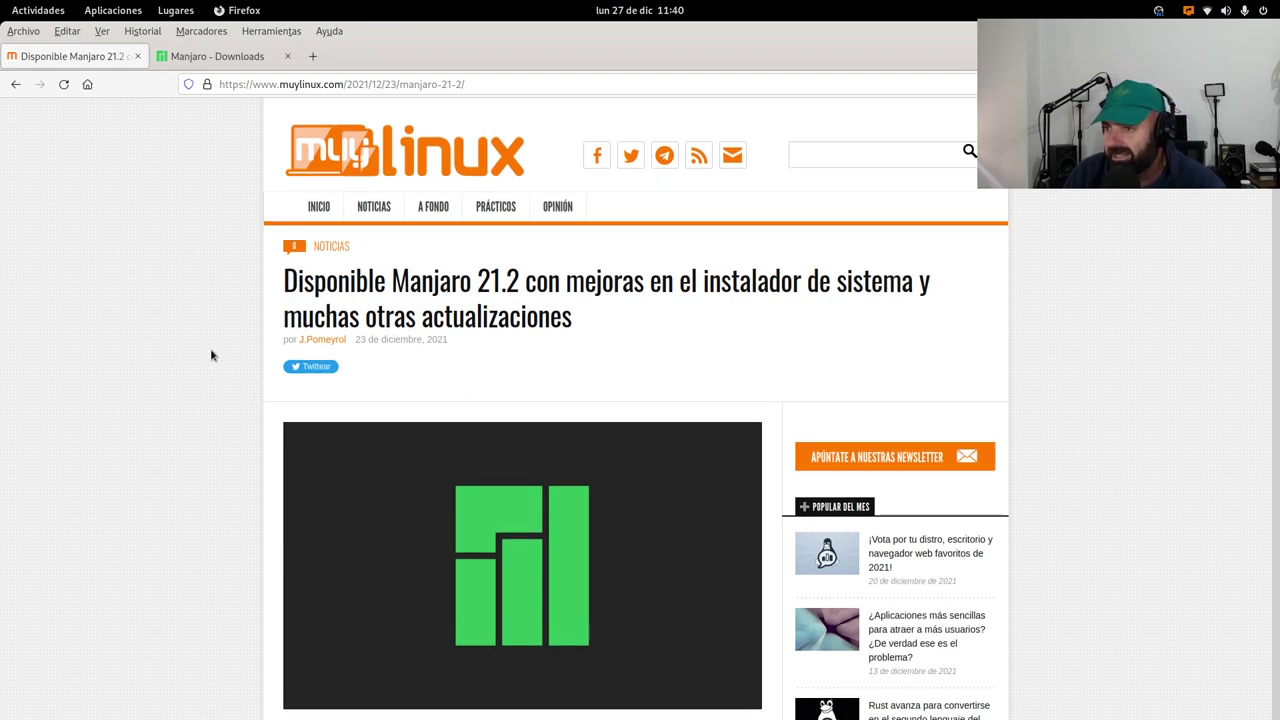
- Switch to the Manjaro downloads page and review the XFCE, KDE Plasma and GNOME editions
click(208, 57)
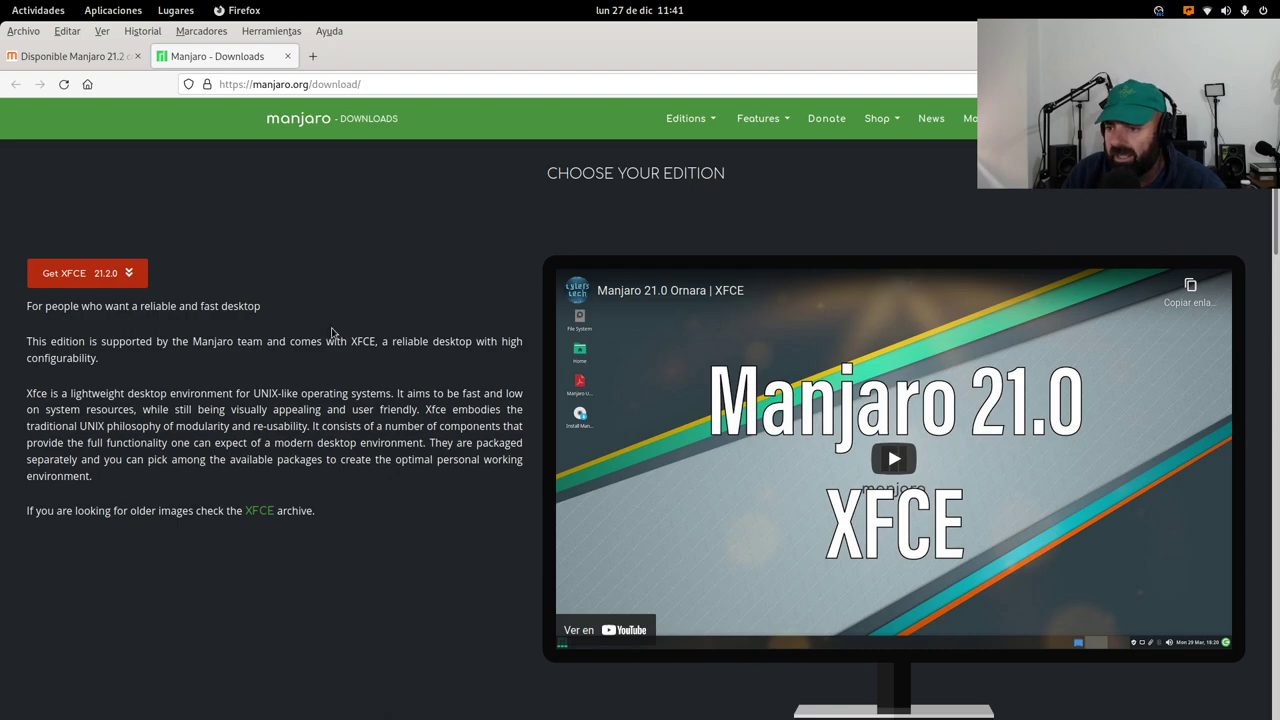
scroll(235, 366, down, 7)
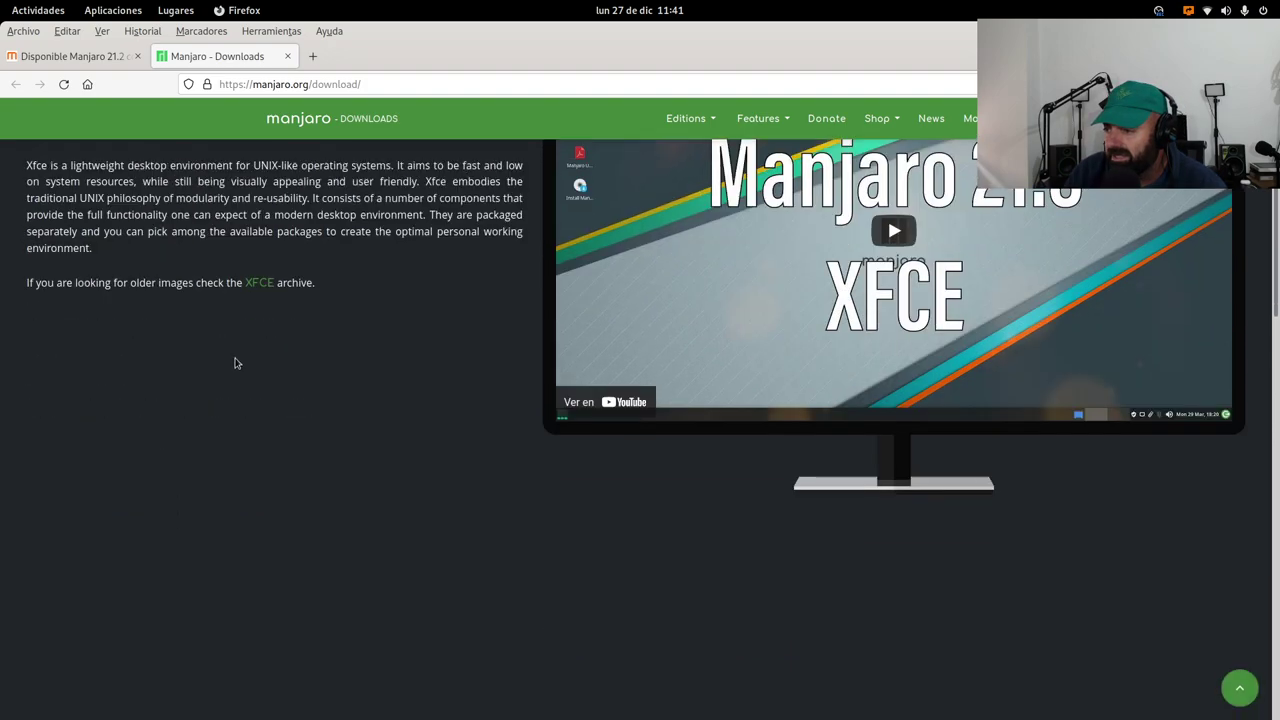
scroll(235, 359, up, 3)
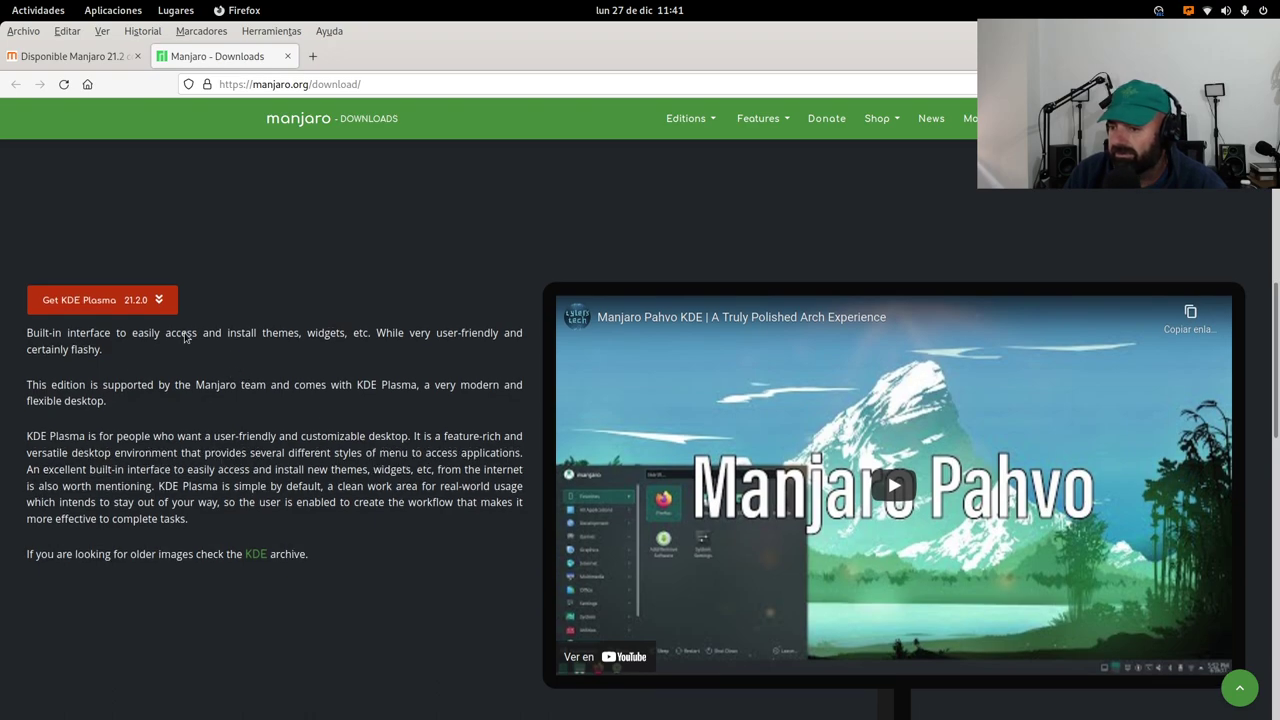
scroll(151, 340, down, 7)
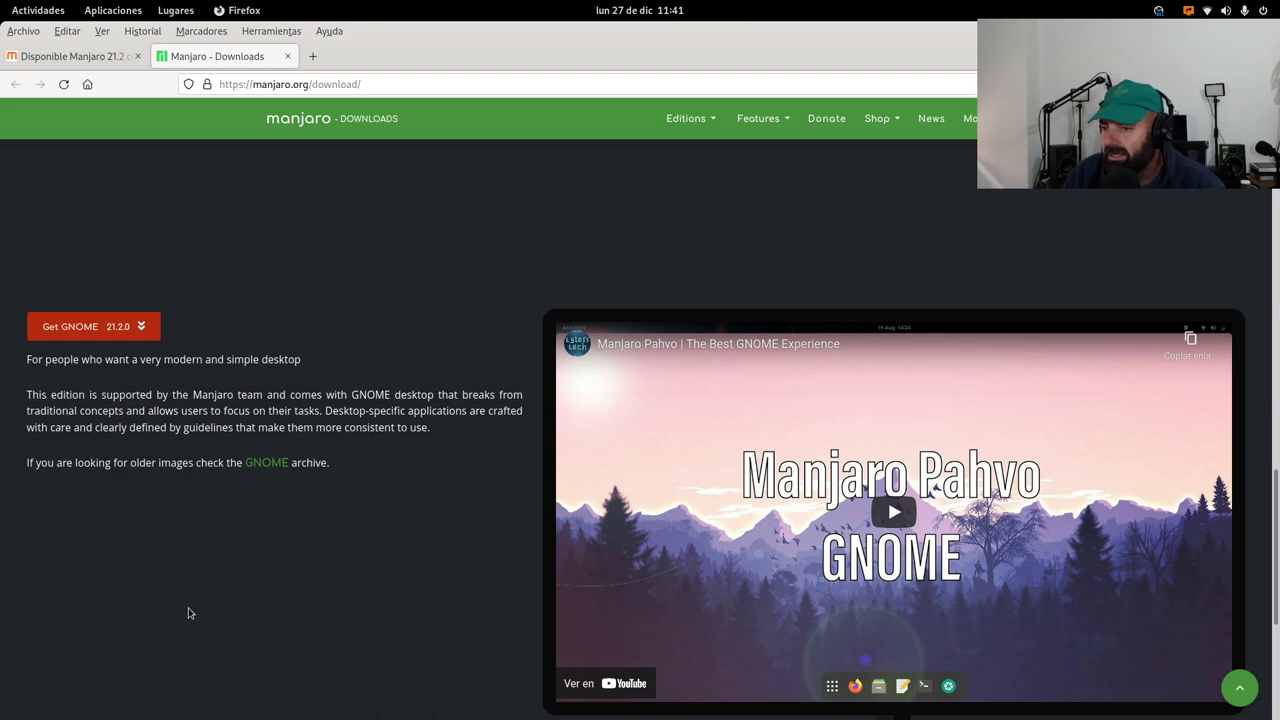
scroll(170, 442, down, 3)
scroll(170, 442, up, 15)
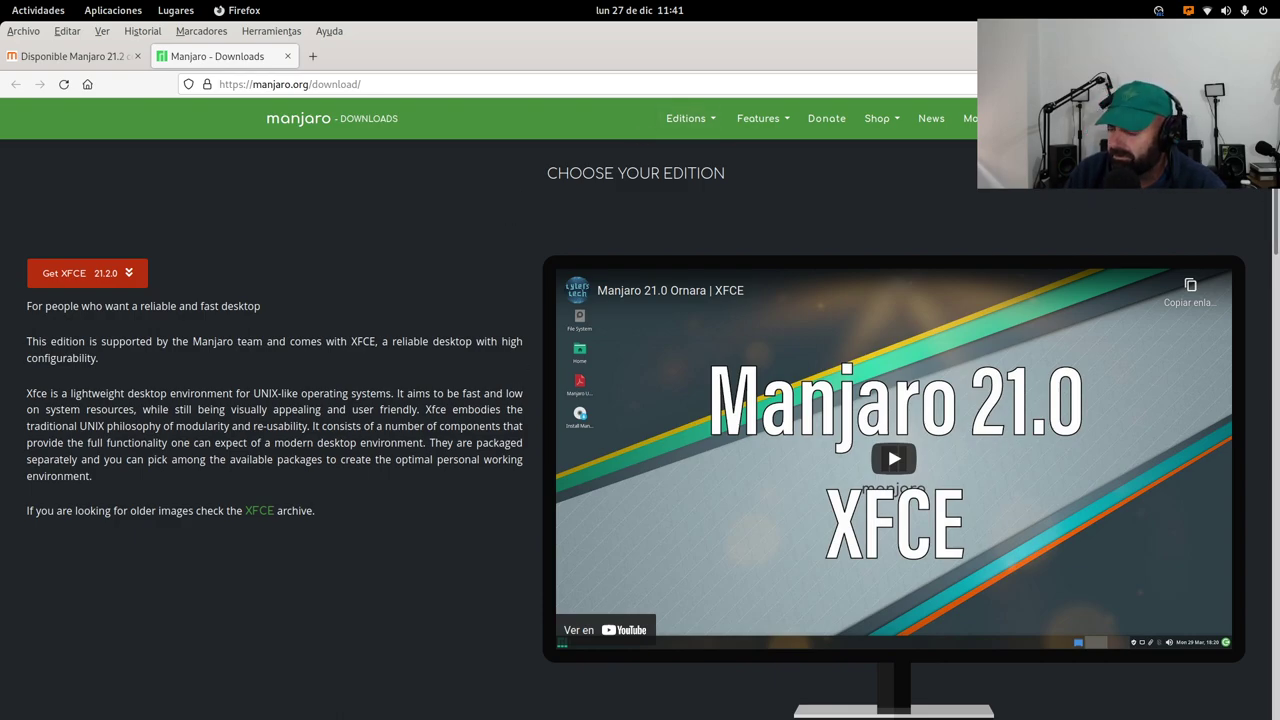
- Minimize the browser, search the installed applications for "ca" and launch Cajas
key(super+h)
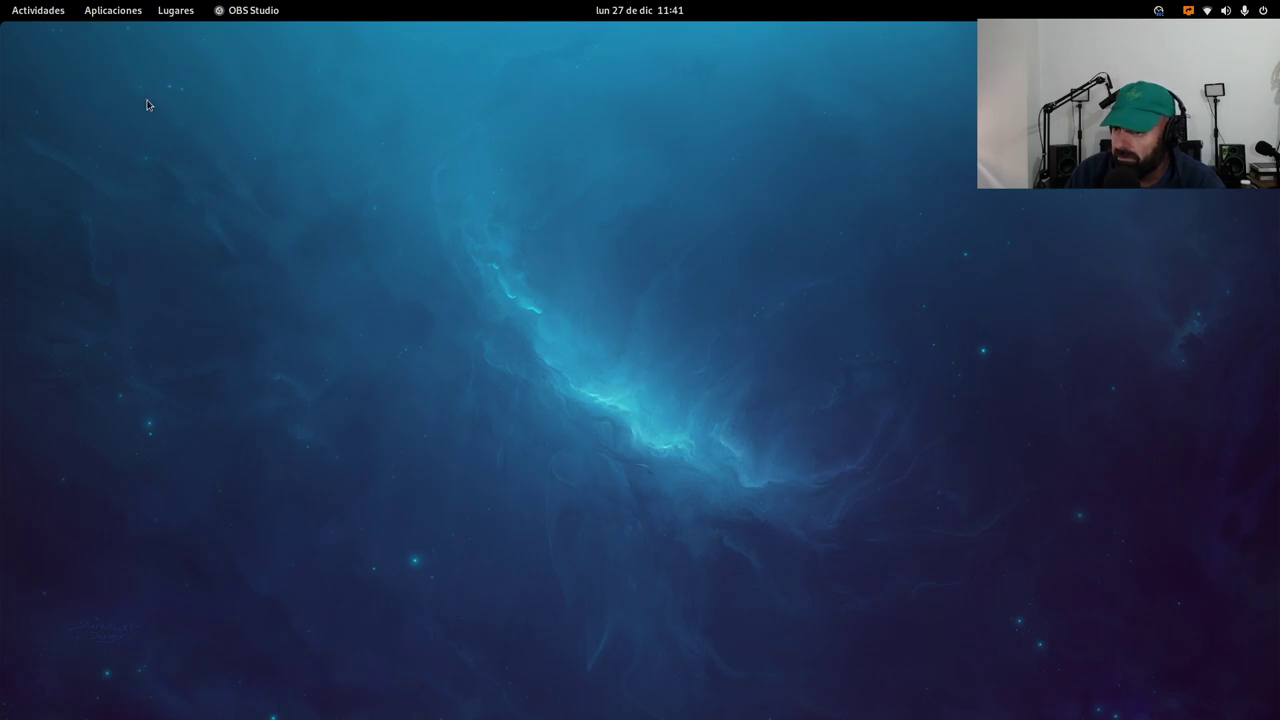
click(40, 12)
click(616, 42)
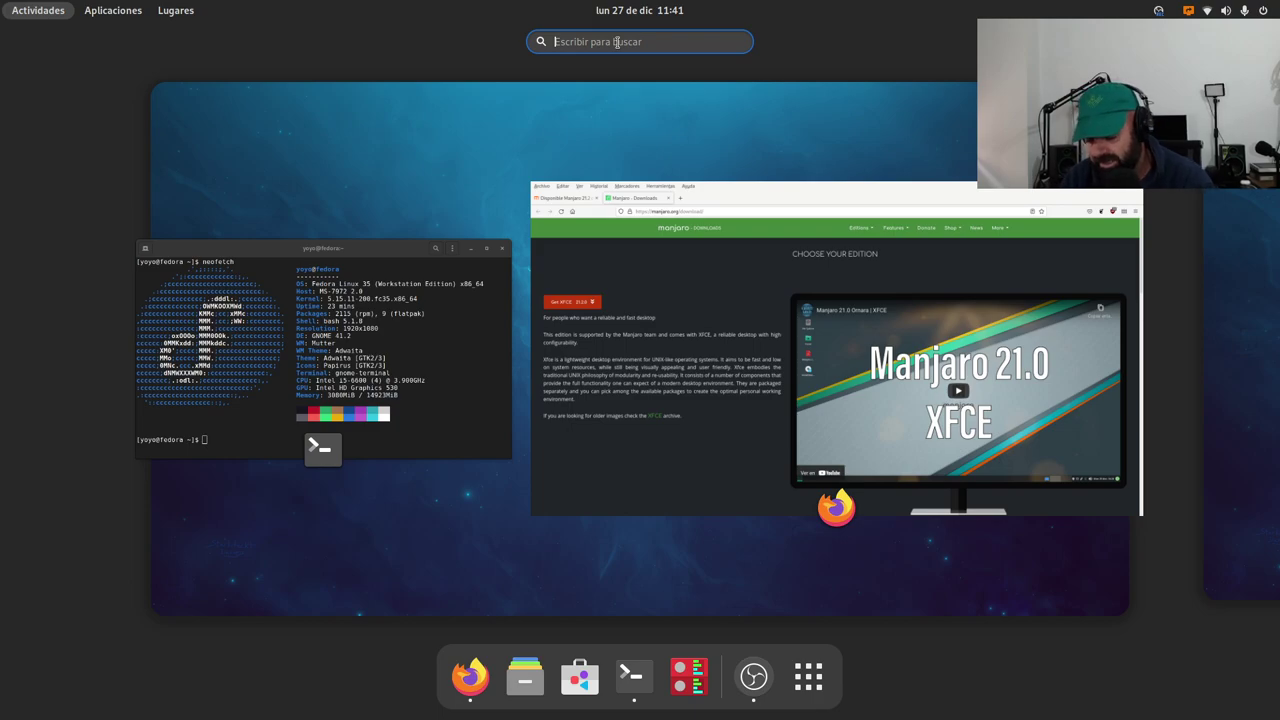
text(ca)
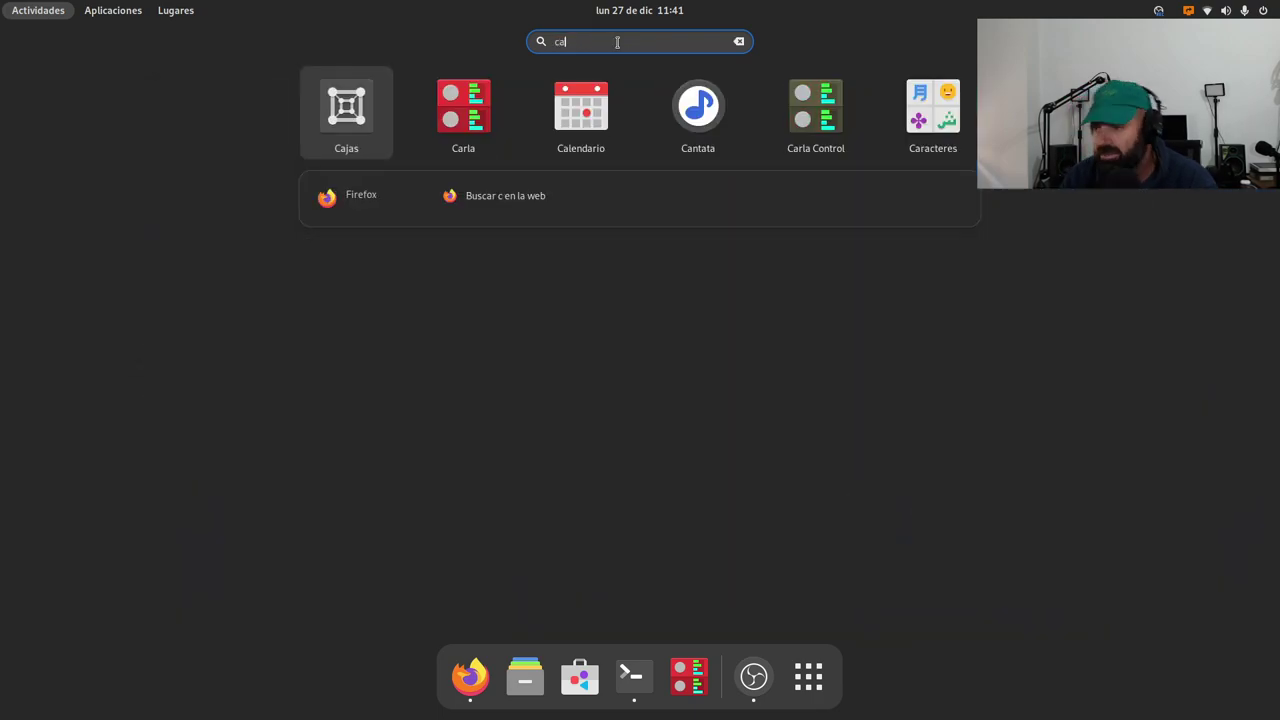
click(331, 118)
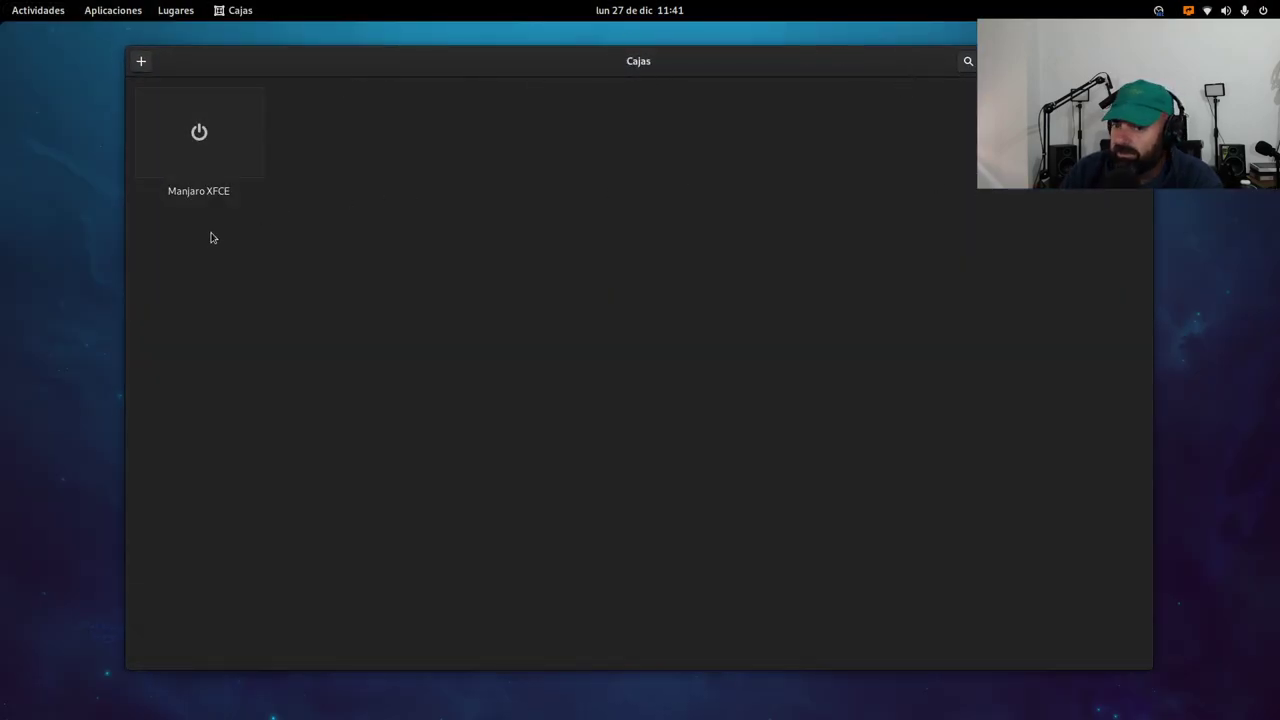
- Start the Manjaro XFCE virtual machine and log in with the account password
click(204, 156)
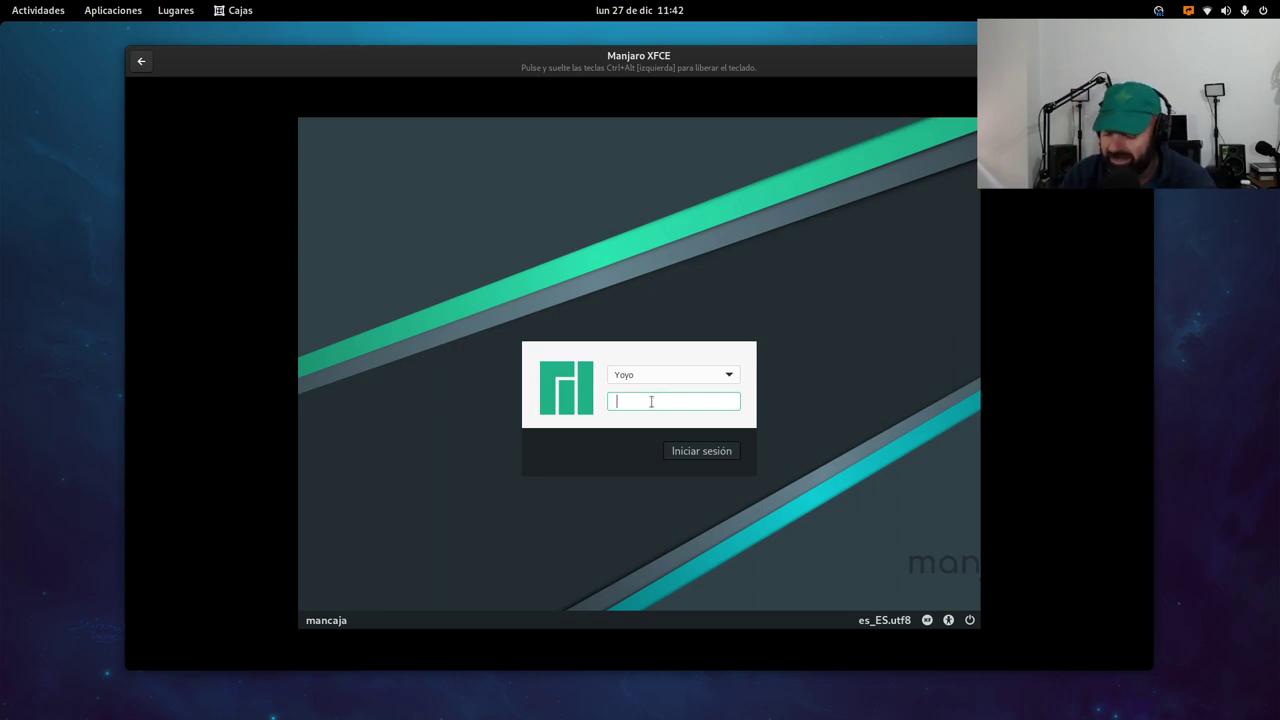
text(•••)
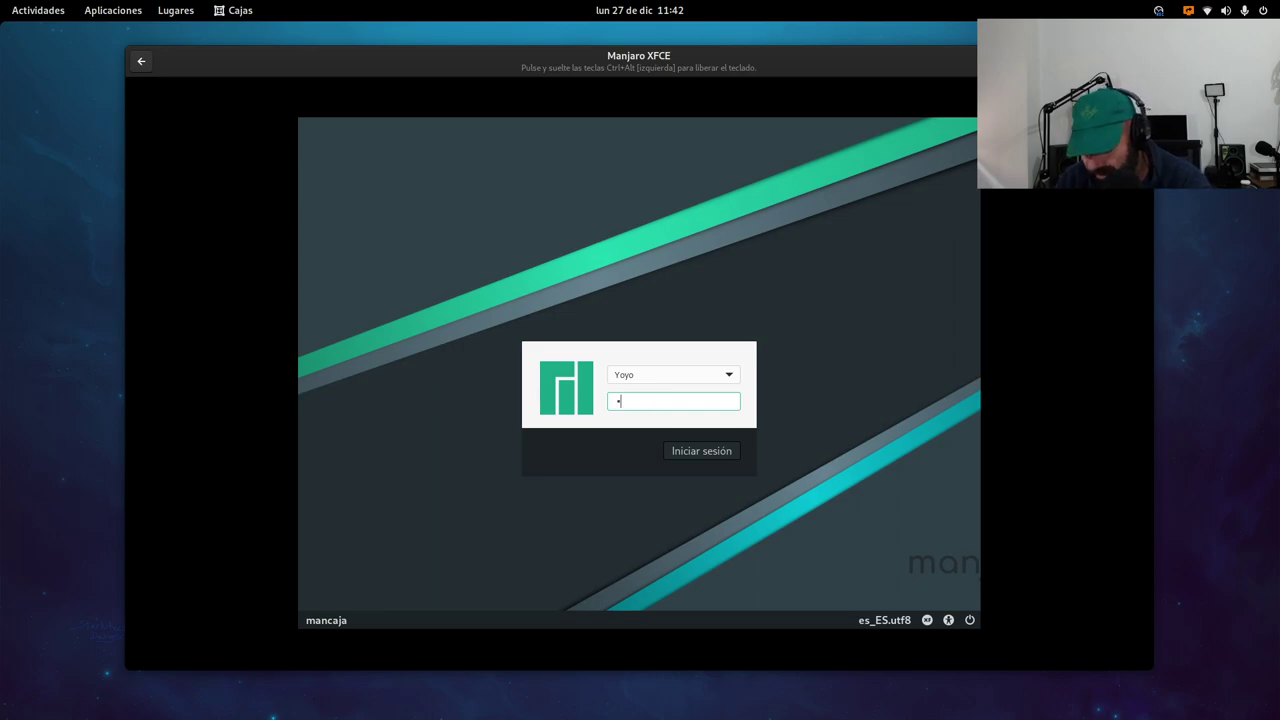
text(••••)
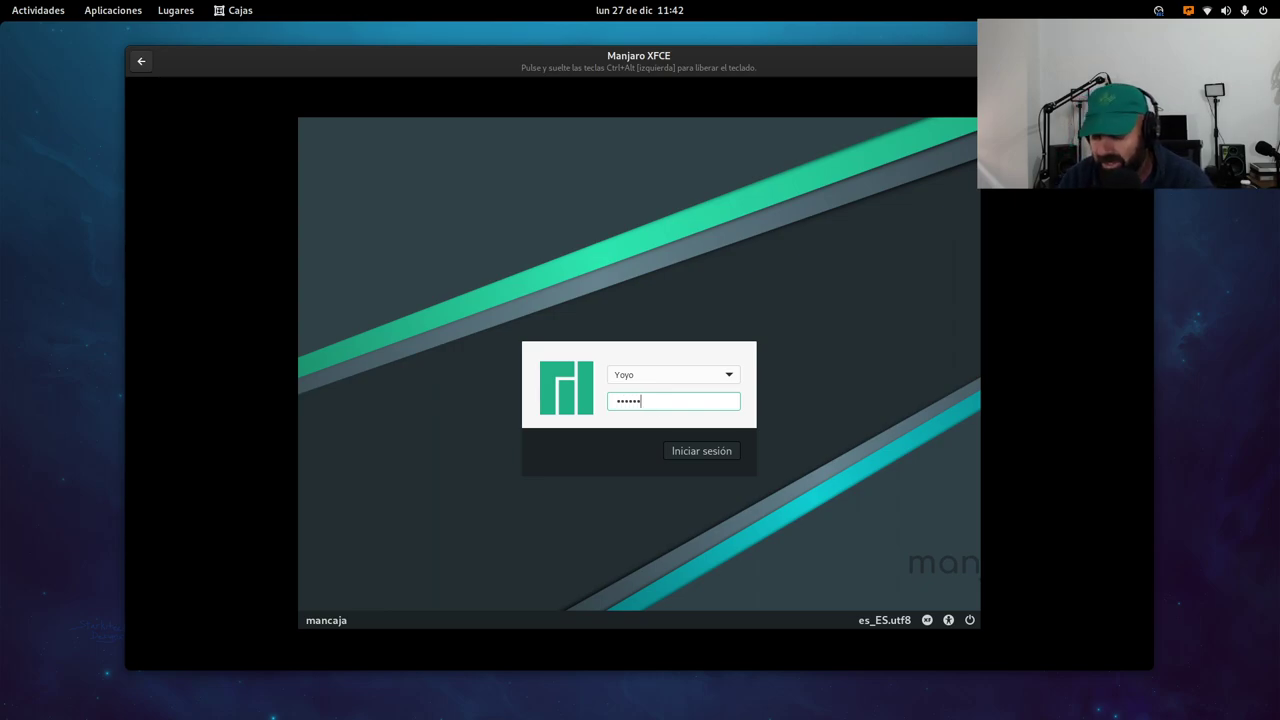
key(Return)
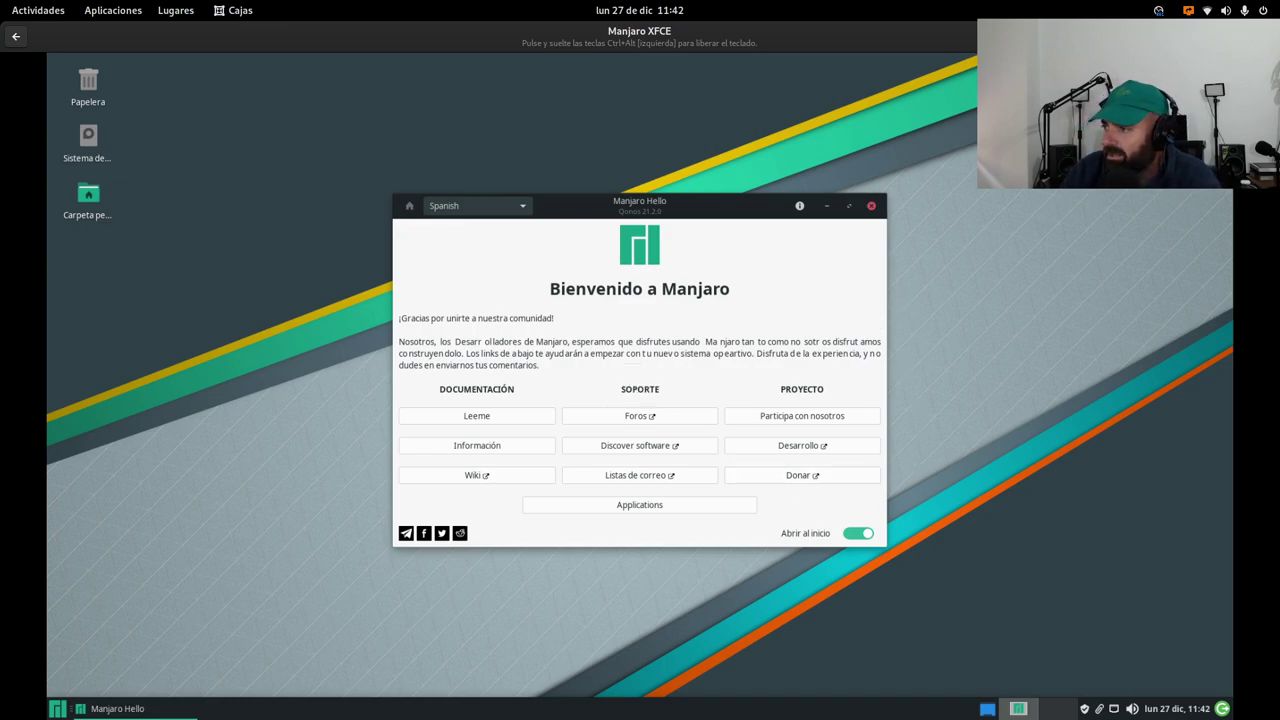
- Display the virtual machine full screen and clear the language-pack notification and Manjaro Hello window from its desktop
key(F11)
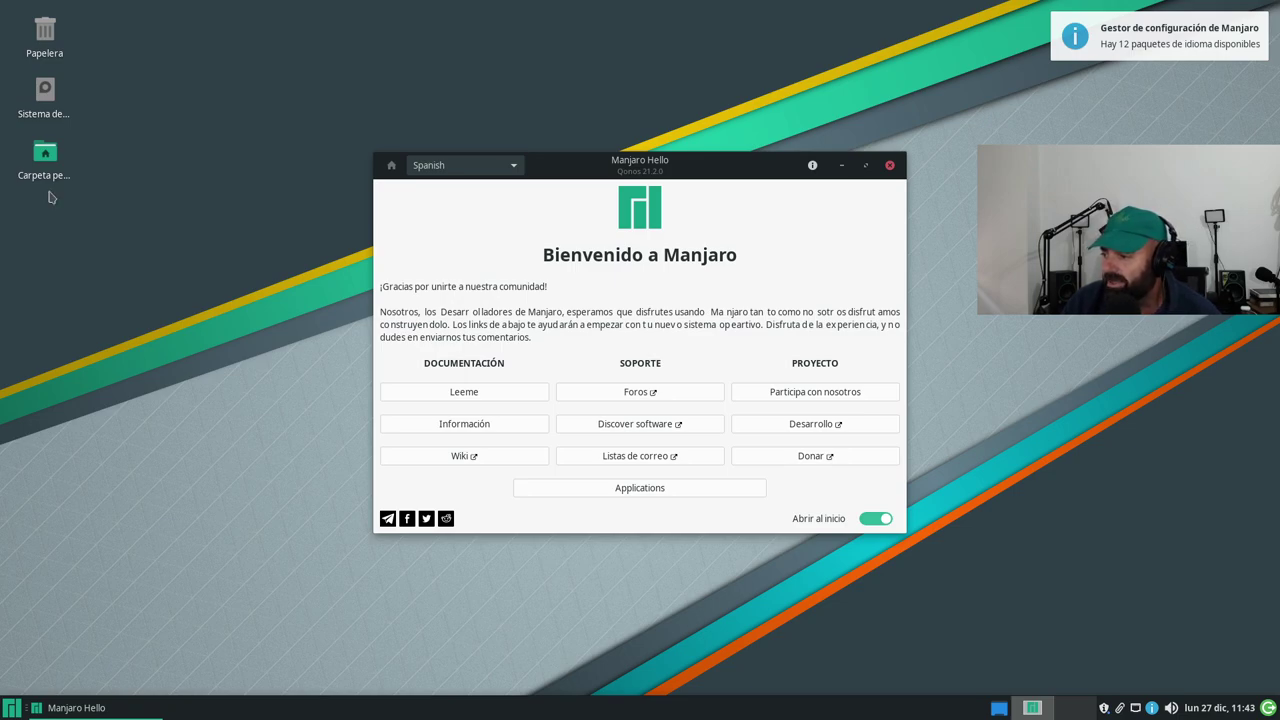
click(1154, 46)
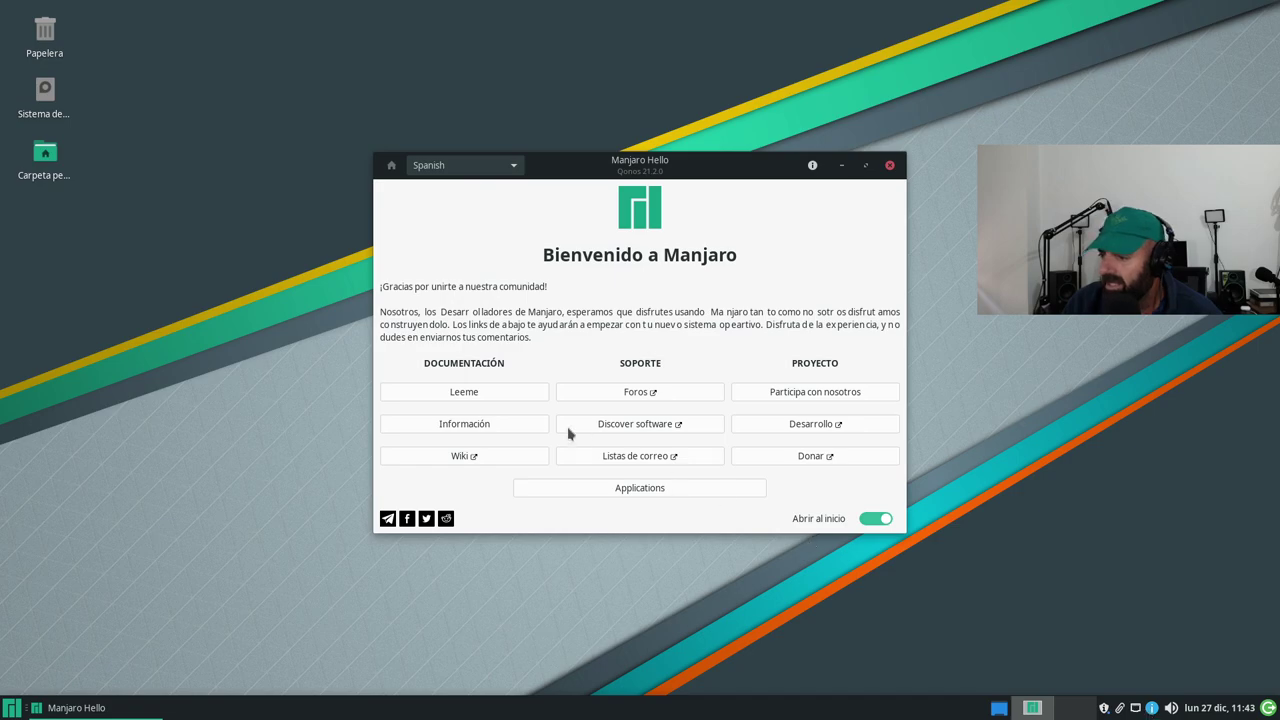
click(889, 165)
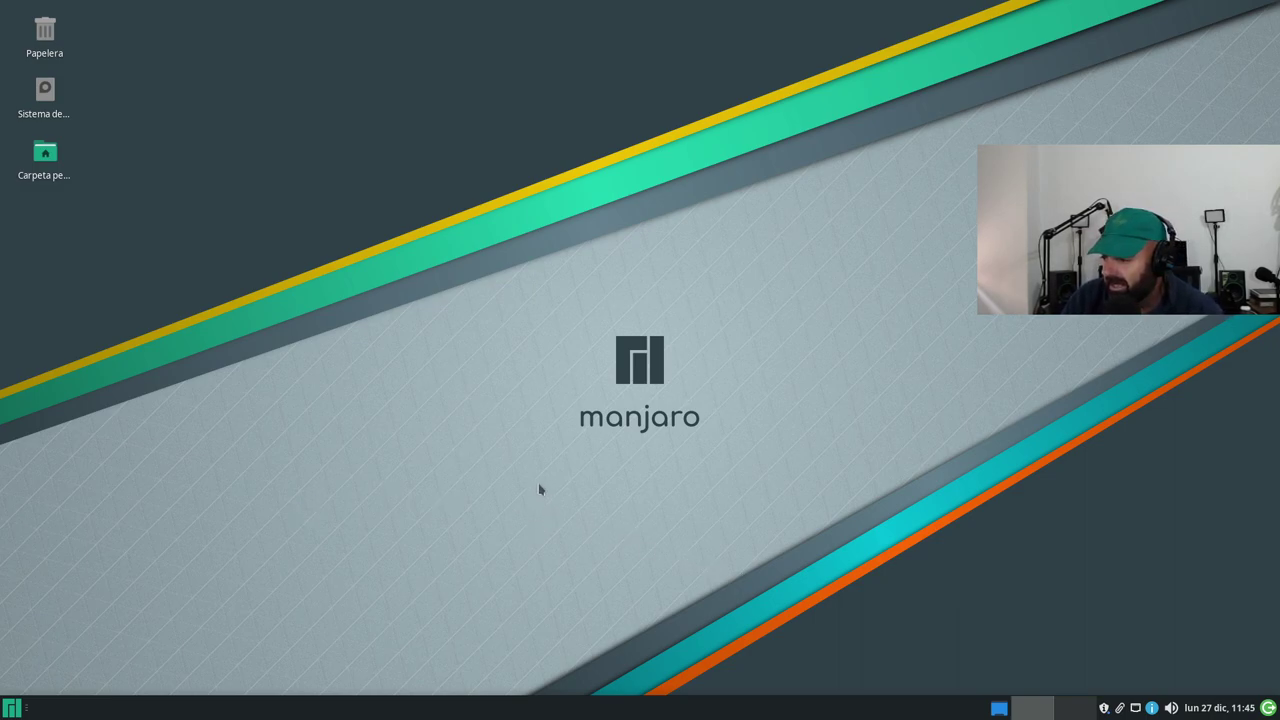
- Open the pending package updates and turn the maximized Añadir/Quitar software window into a large floating window on the desktop
click(1106, 710)
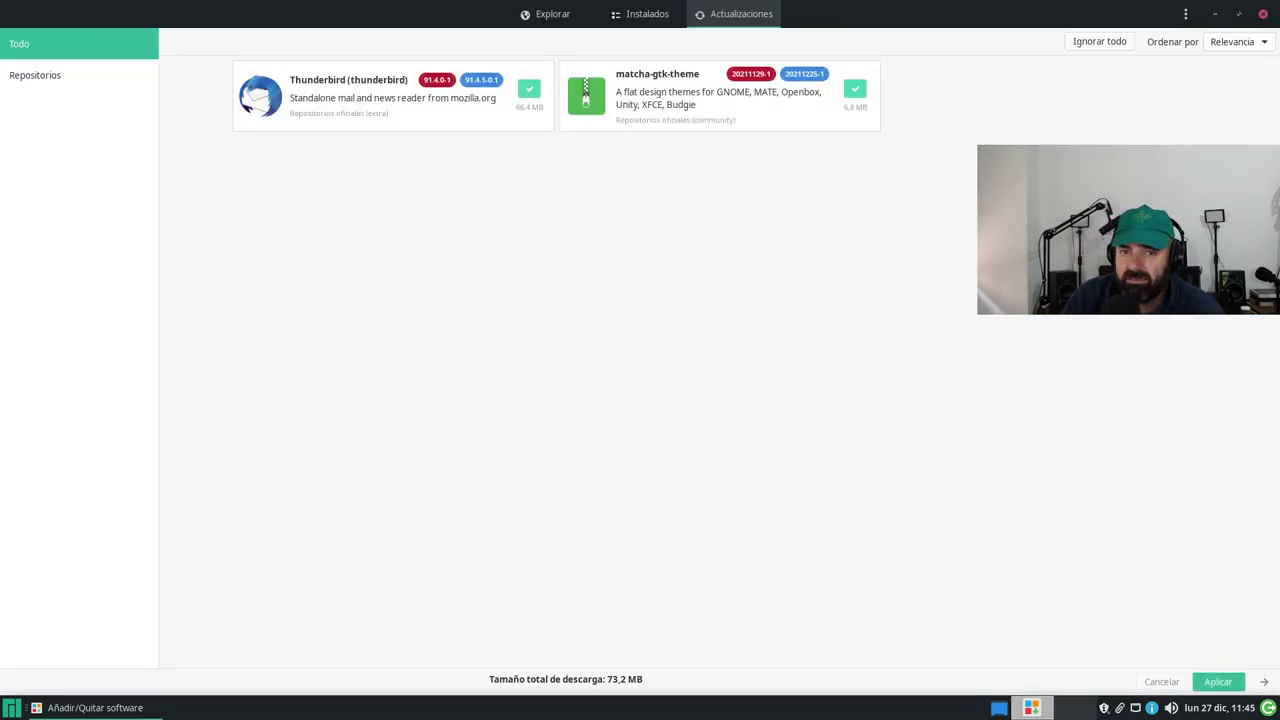
click(1238, 14)
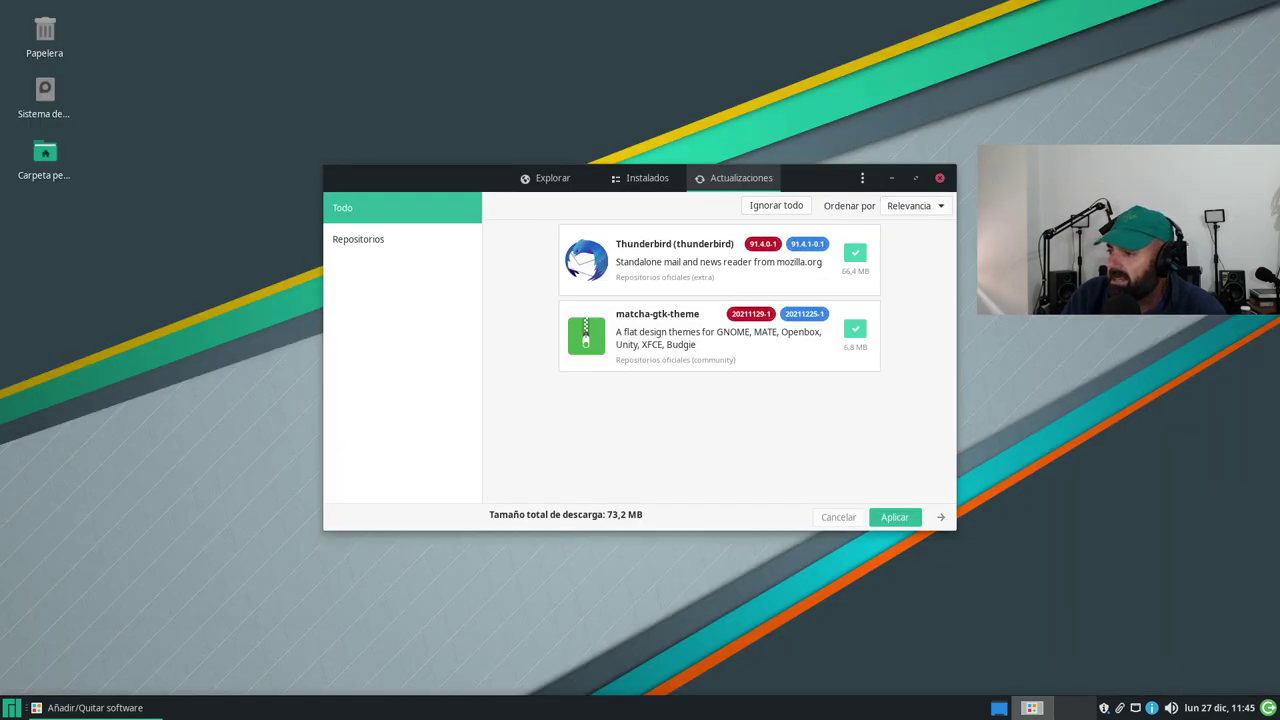
drag(470, 182, 274, 29)
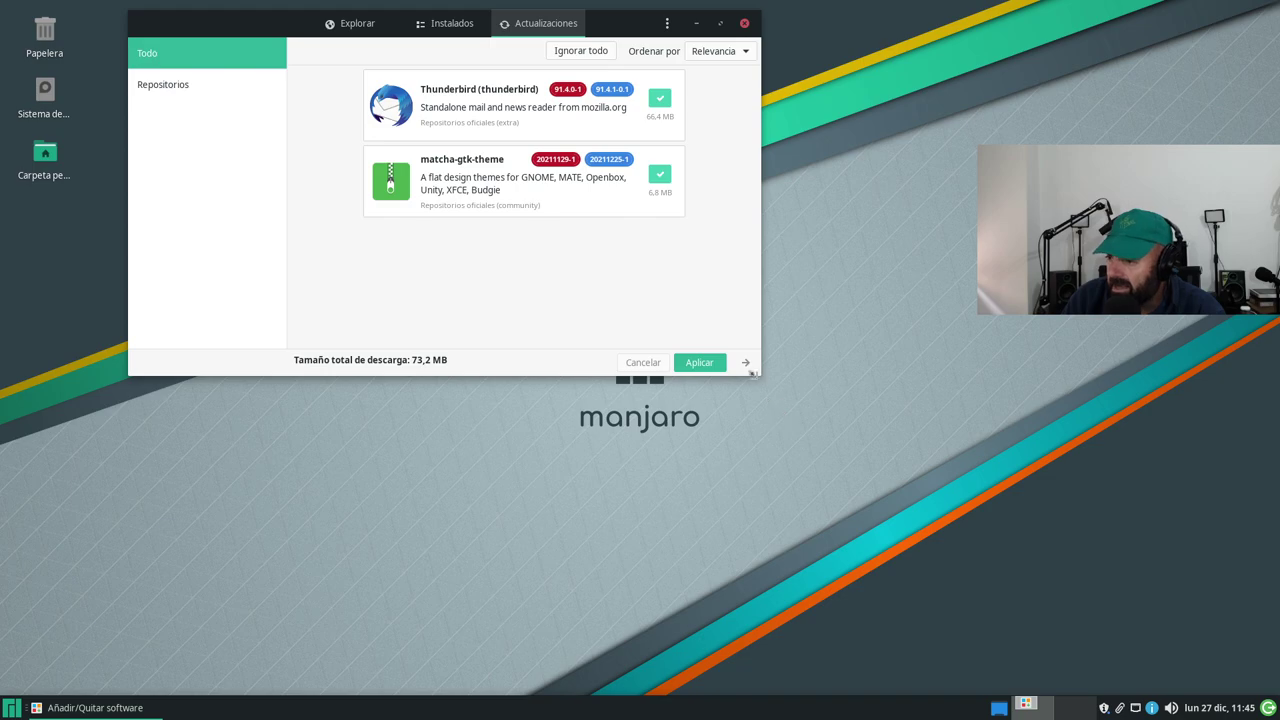
drag(758, 376, 1140, 606)
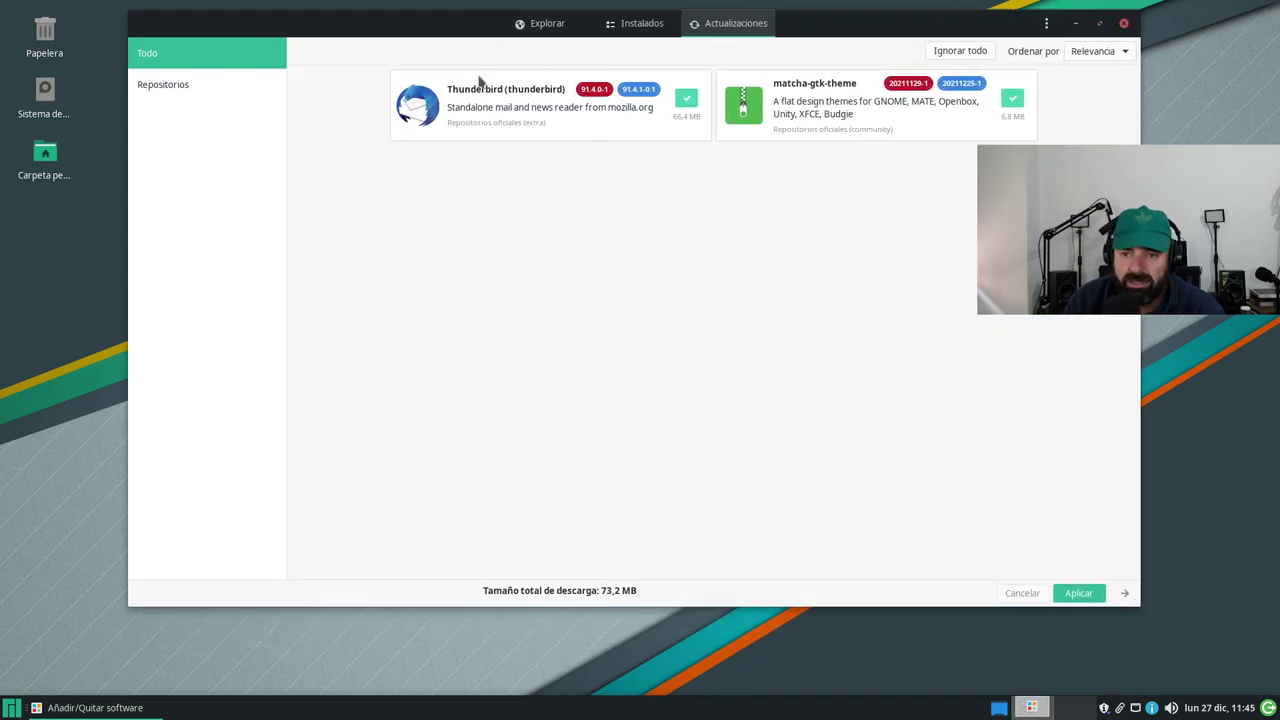
drag(423, 29, 397, 92)
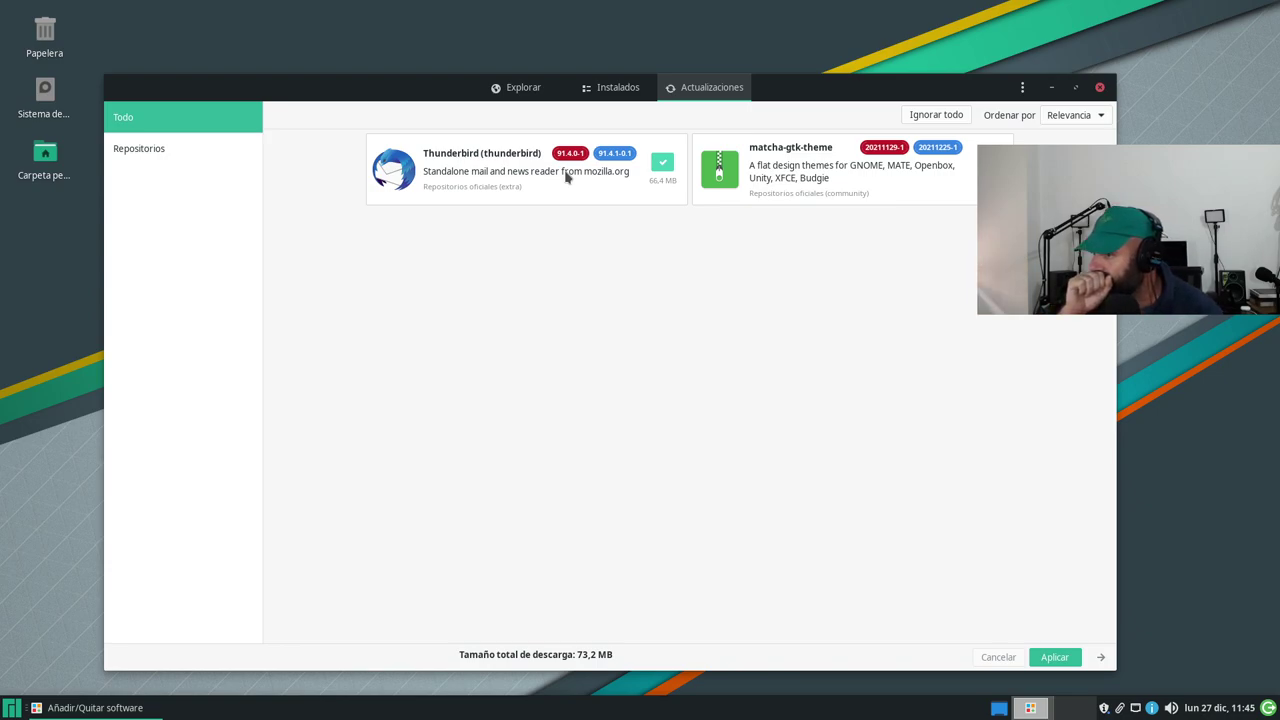
- Look through the list of all installed packages
click(630, 90)
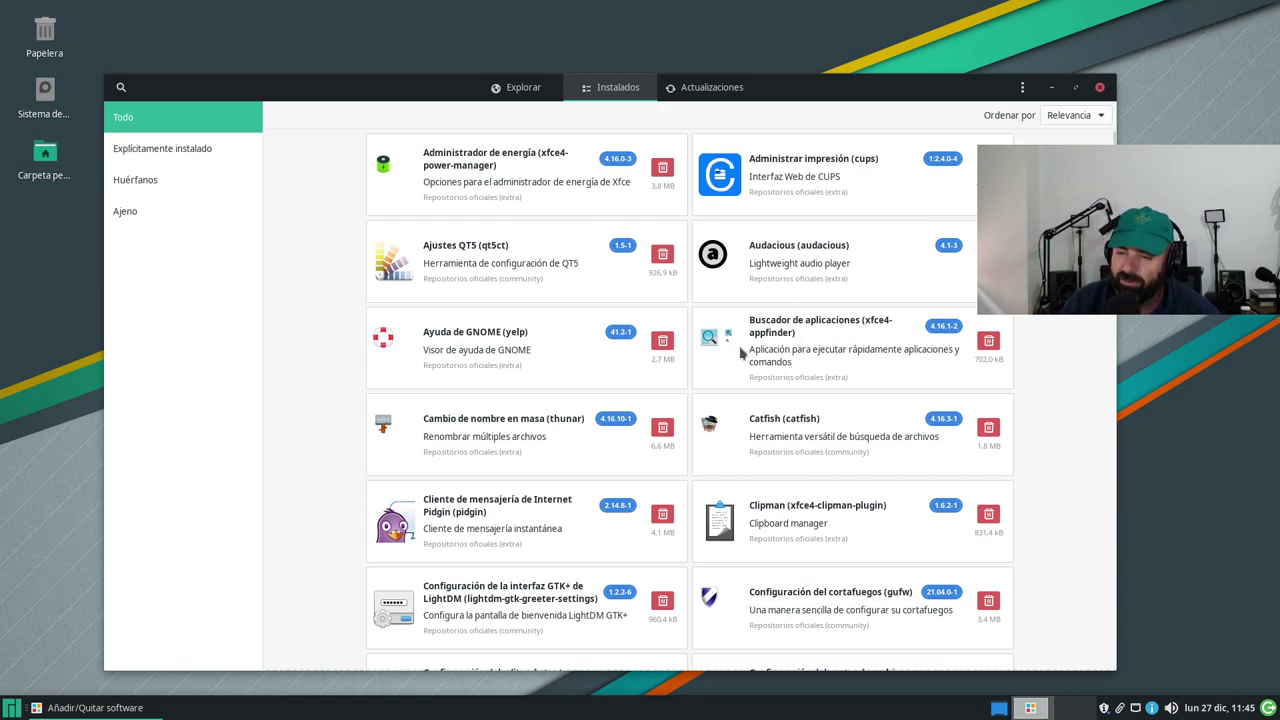
scroll(583, 455, down, 6)
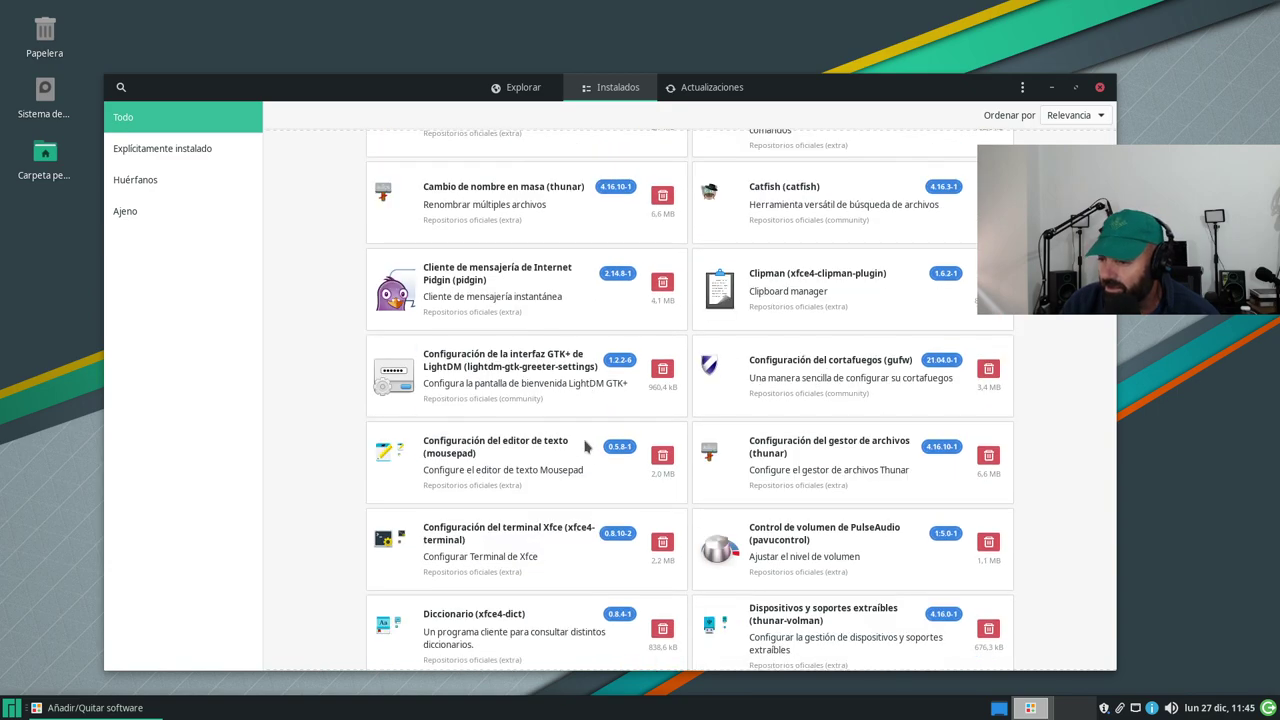
scroll(585, 447, up, 6)
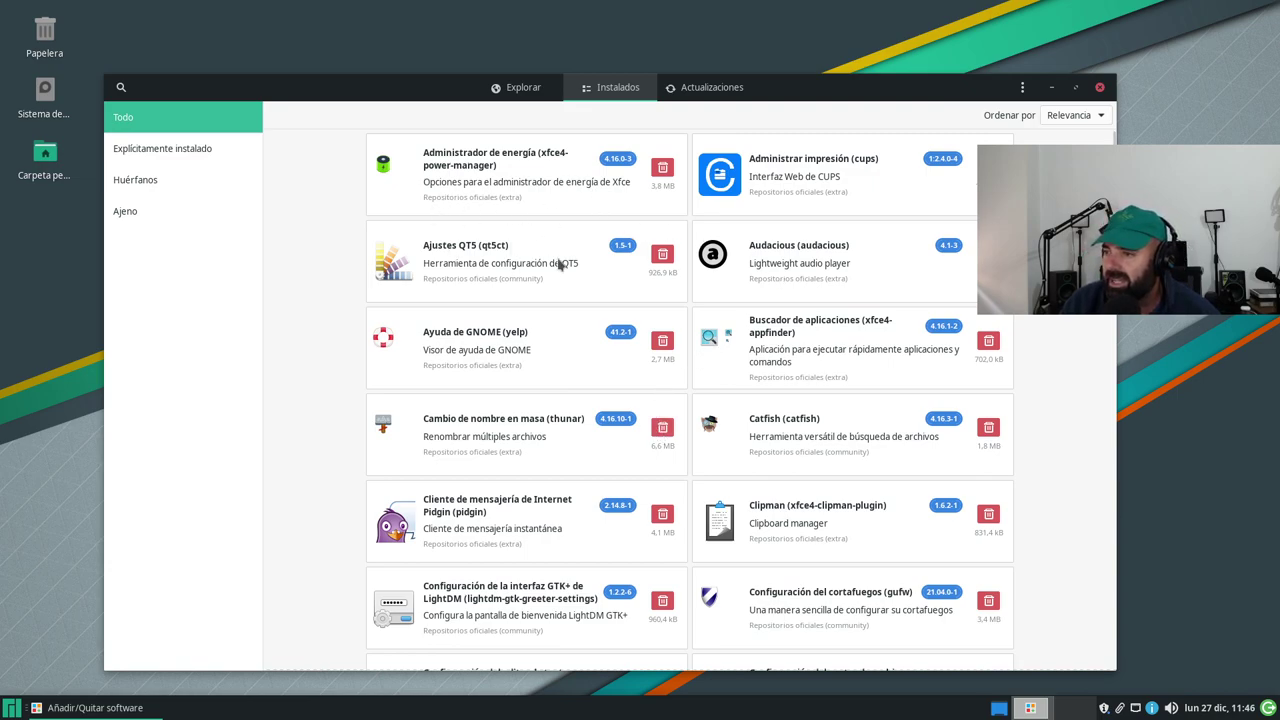
scroll(480, 362, down, 2)
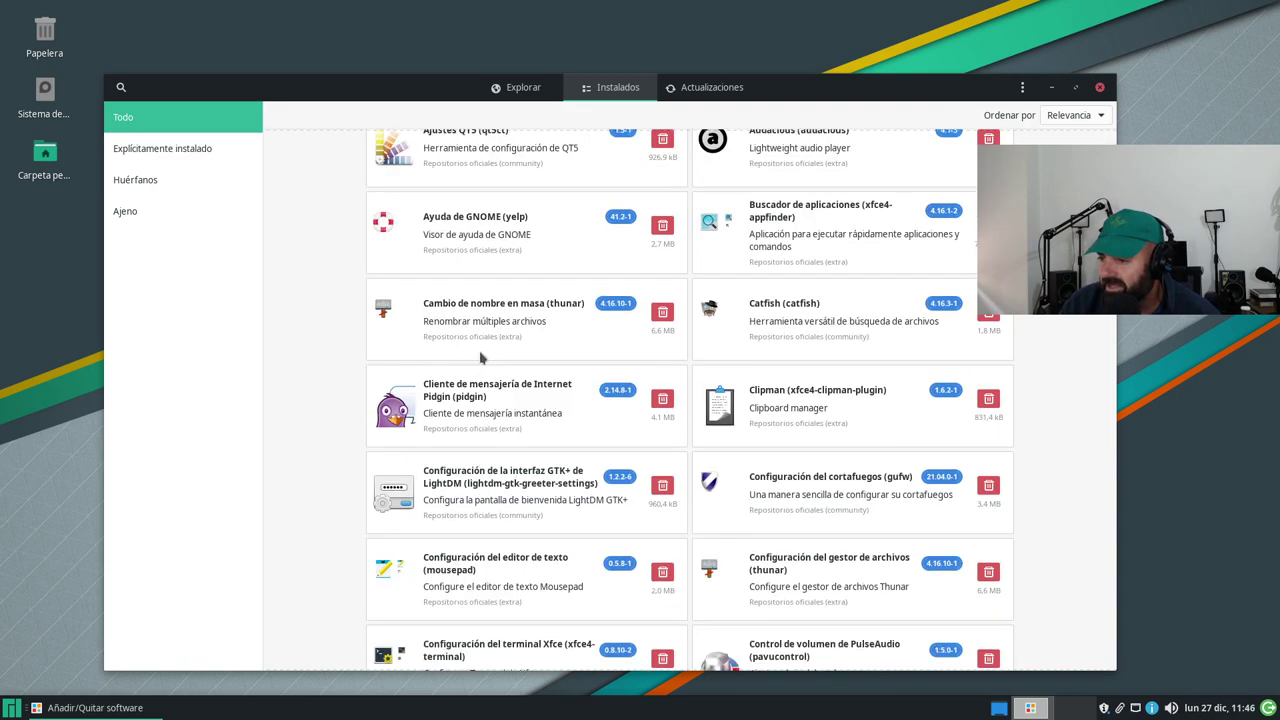
- Open the details of the Pidgin messaging client, read its description and package information, and shift the window slightly higher on the desktop
click(457, 402)
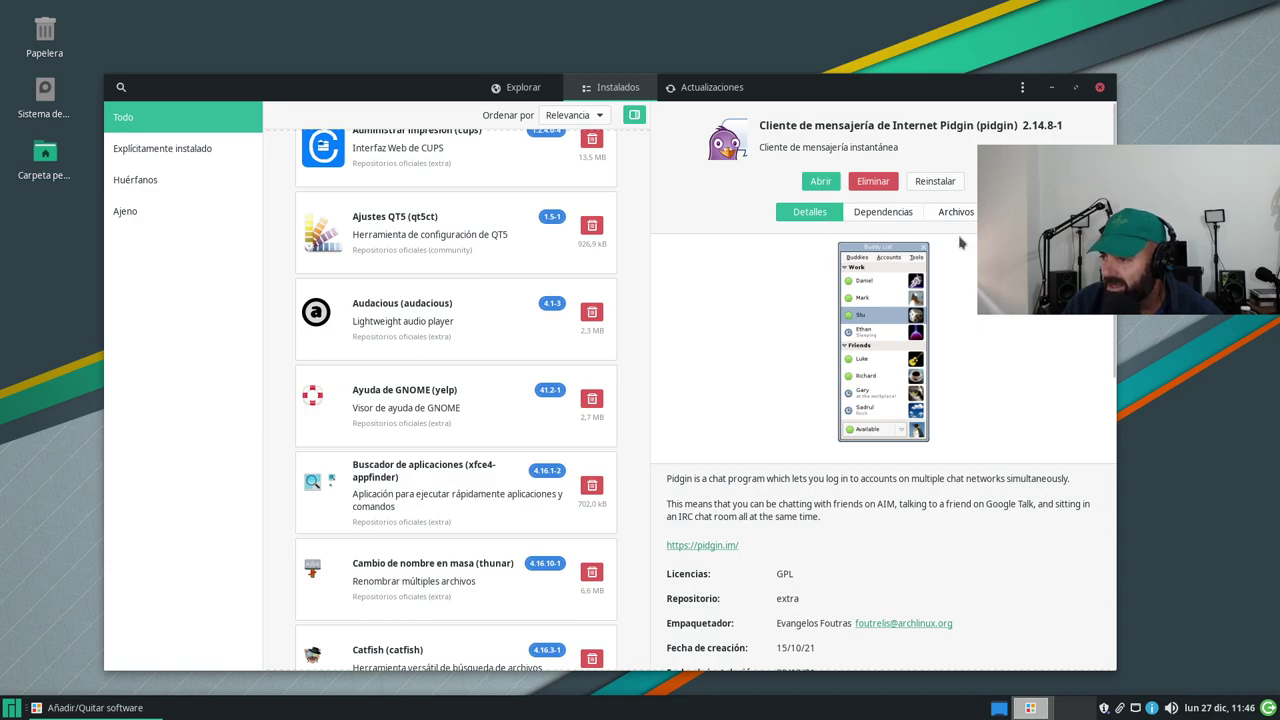
scroll(740, 370, down, 2)
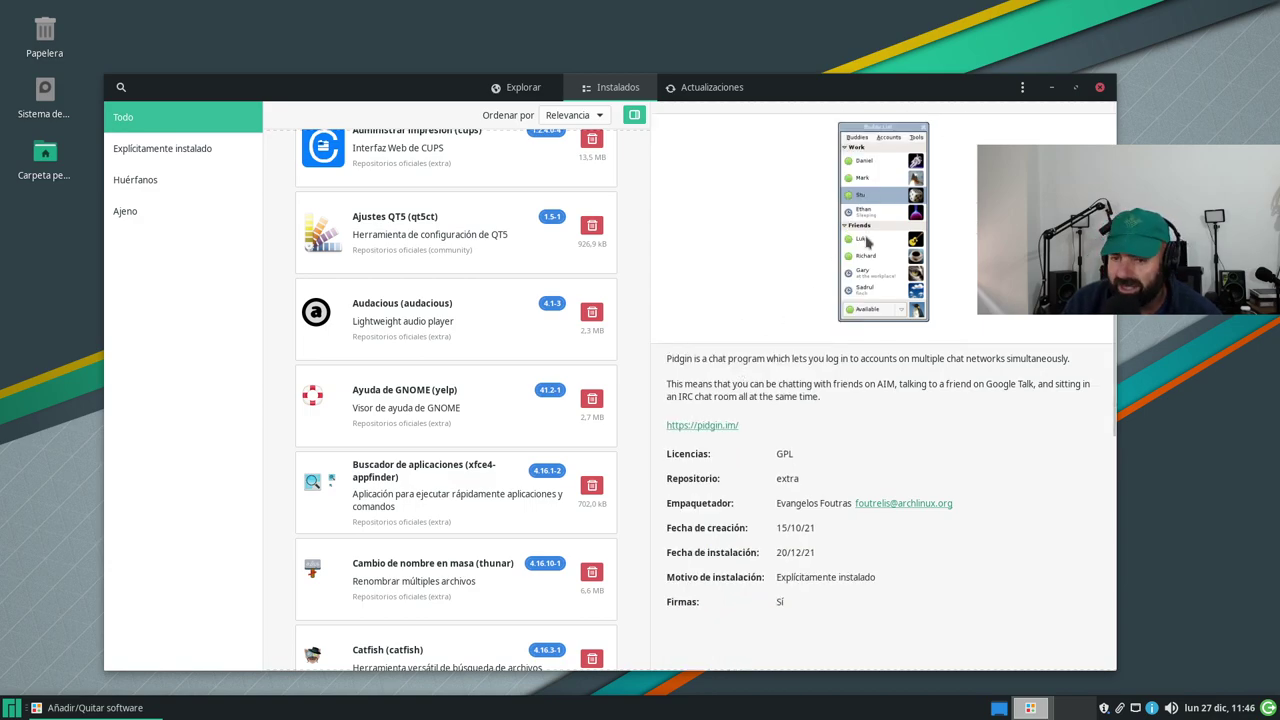
scroll(797, 337, up, 2)
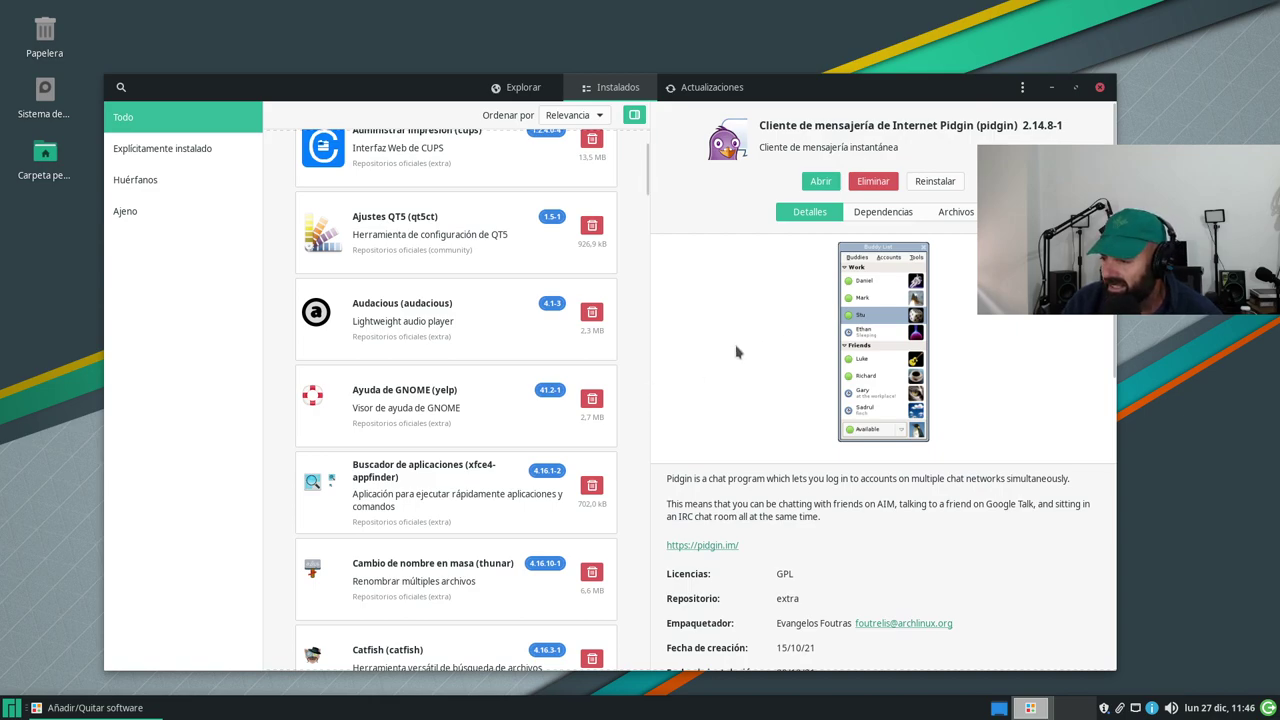
scroll(736, 351, down, 3)
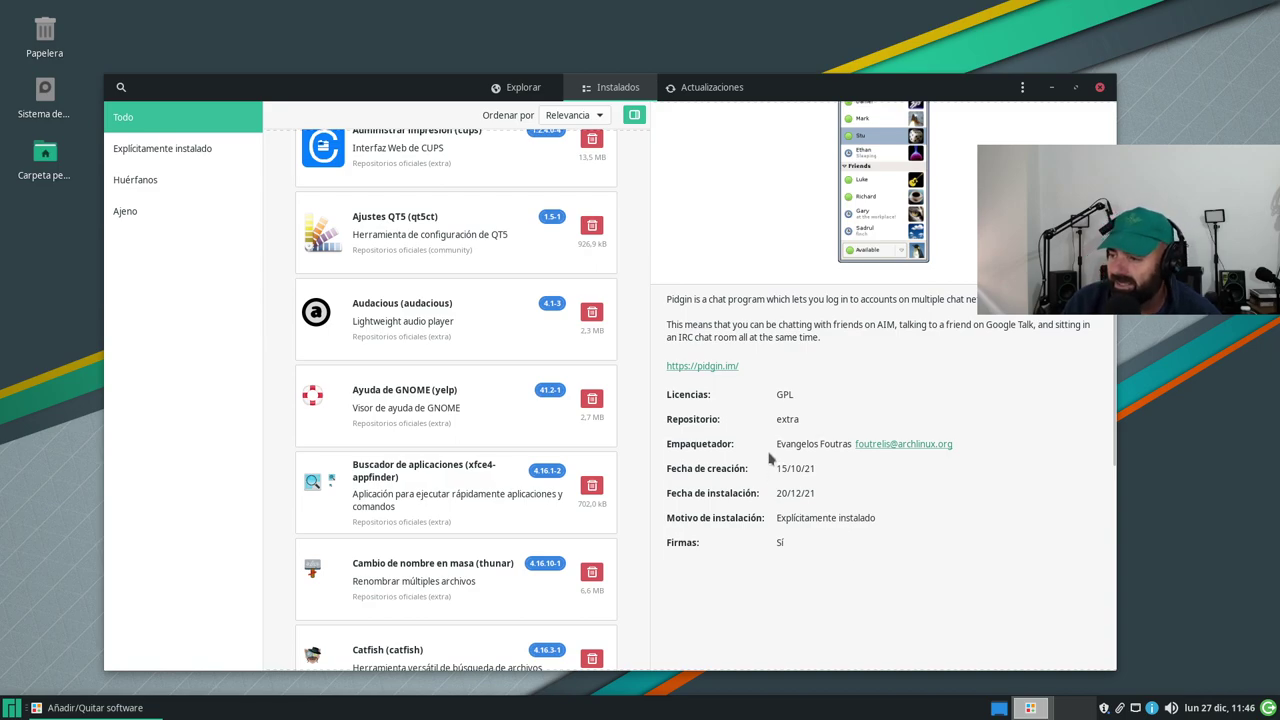
scroll(770, 456, up, 3)
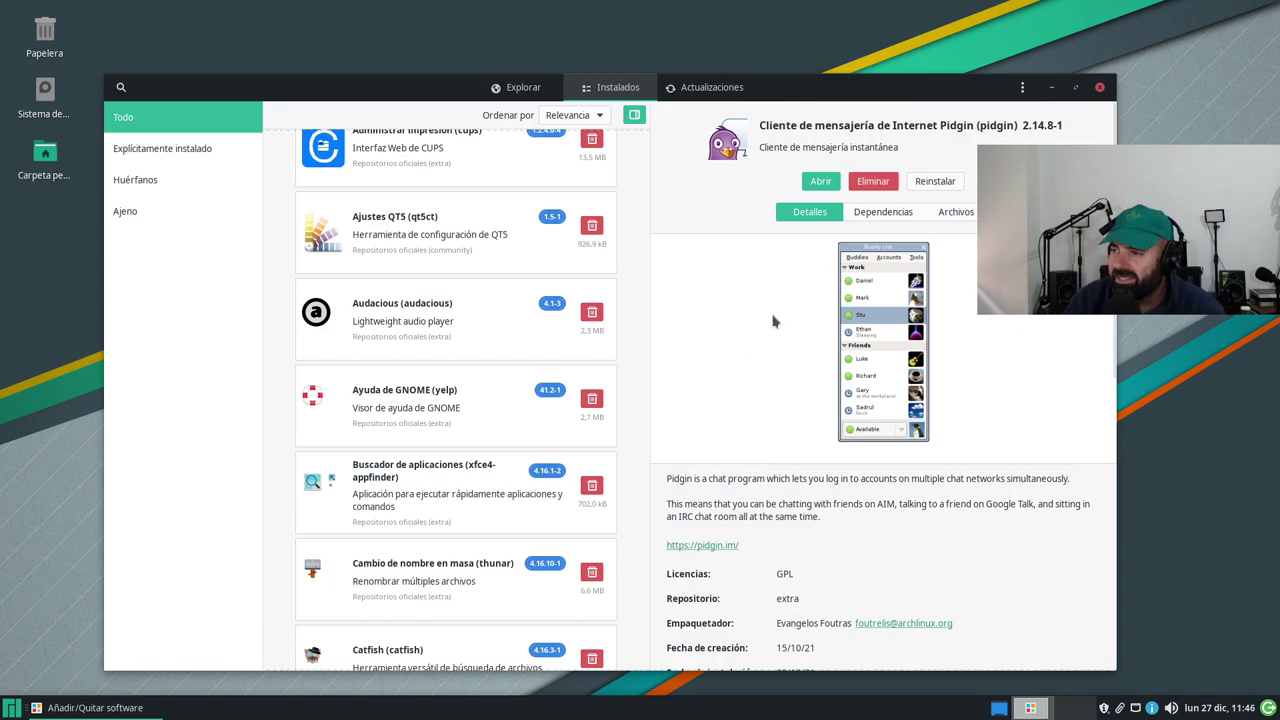
drag(879, 87, 862, 63)
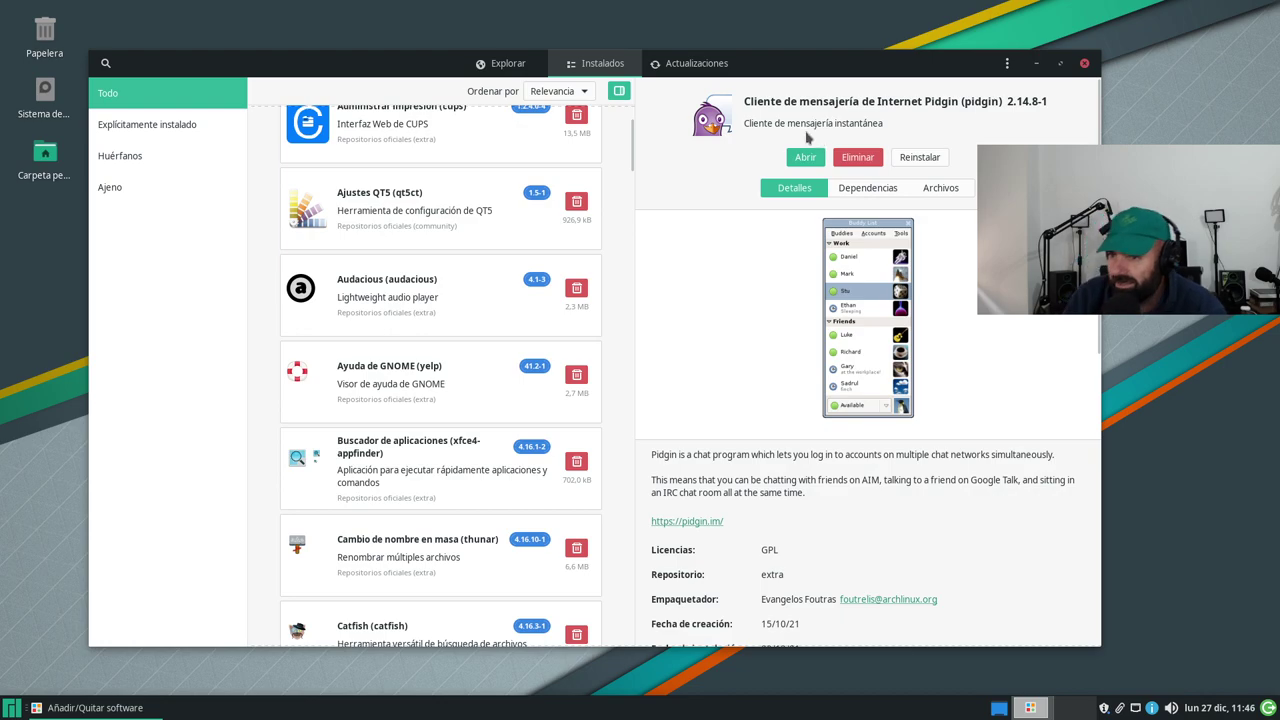
- View the explicitly installed and orphaned packages, the Explorar catalogue's sorting options and the pending updates, and close the software window
click(195, 130)
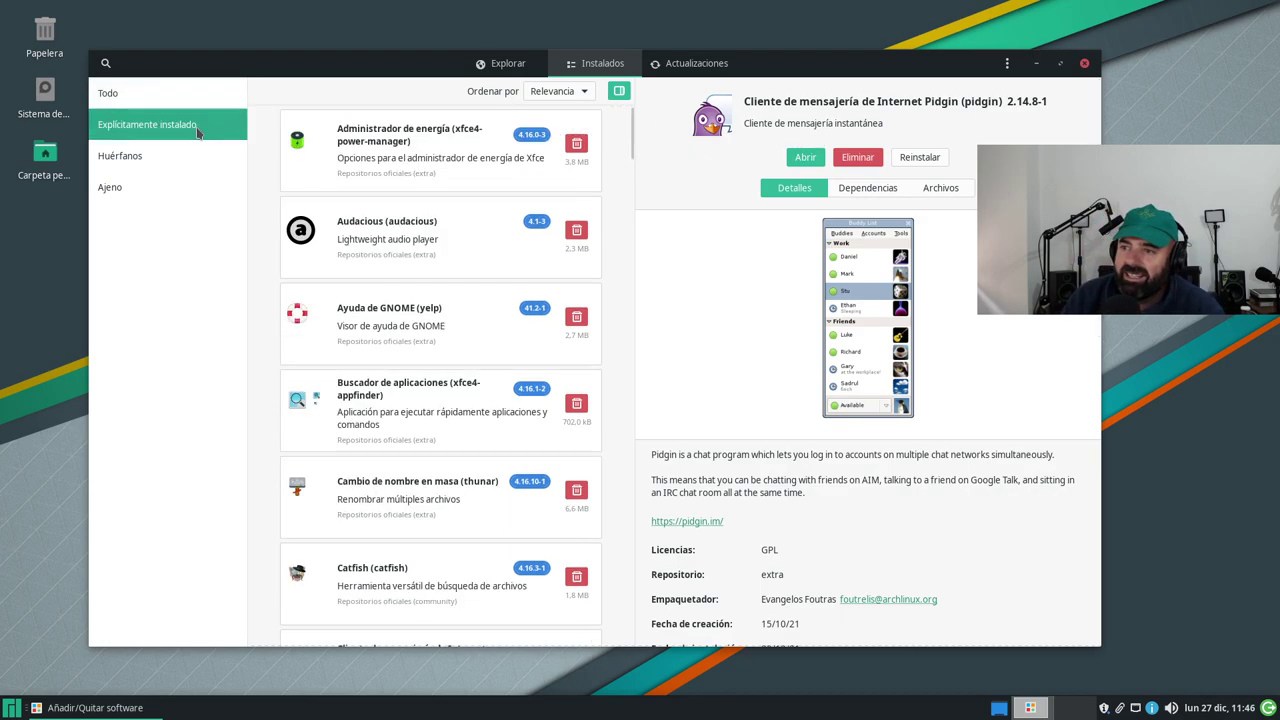
click(164, 165)
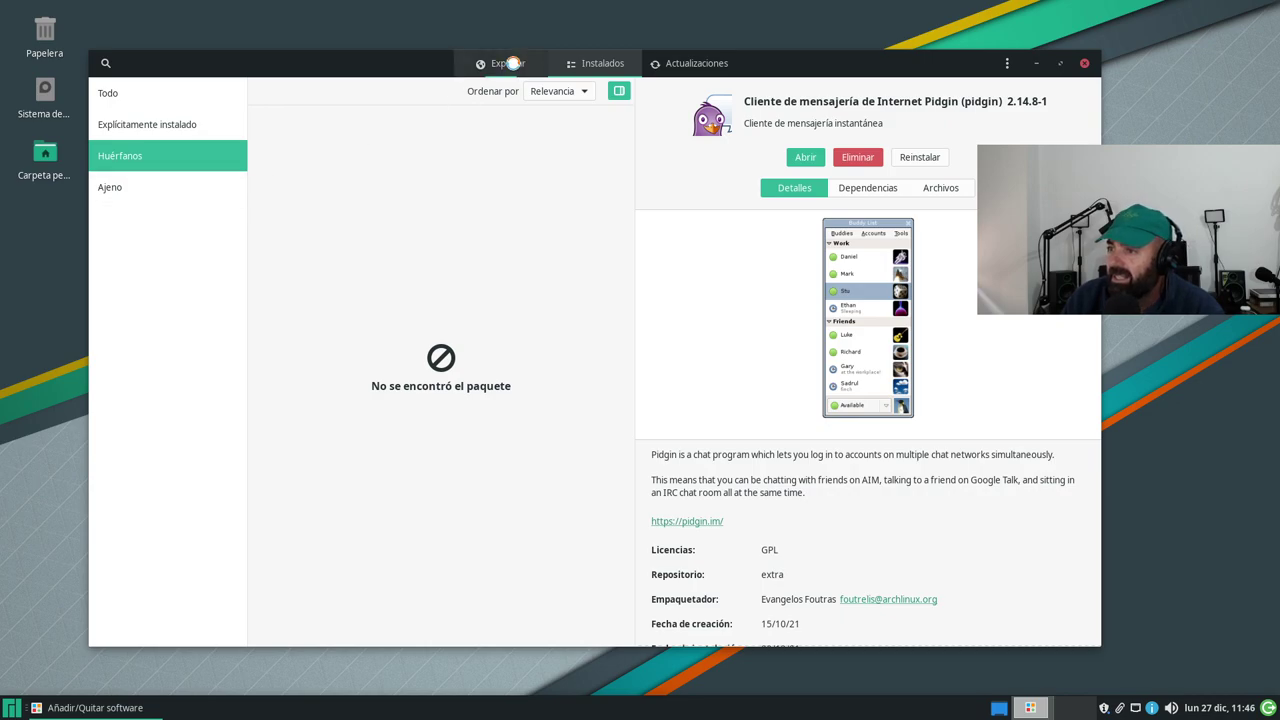
click(512, 64)
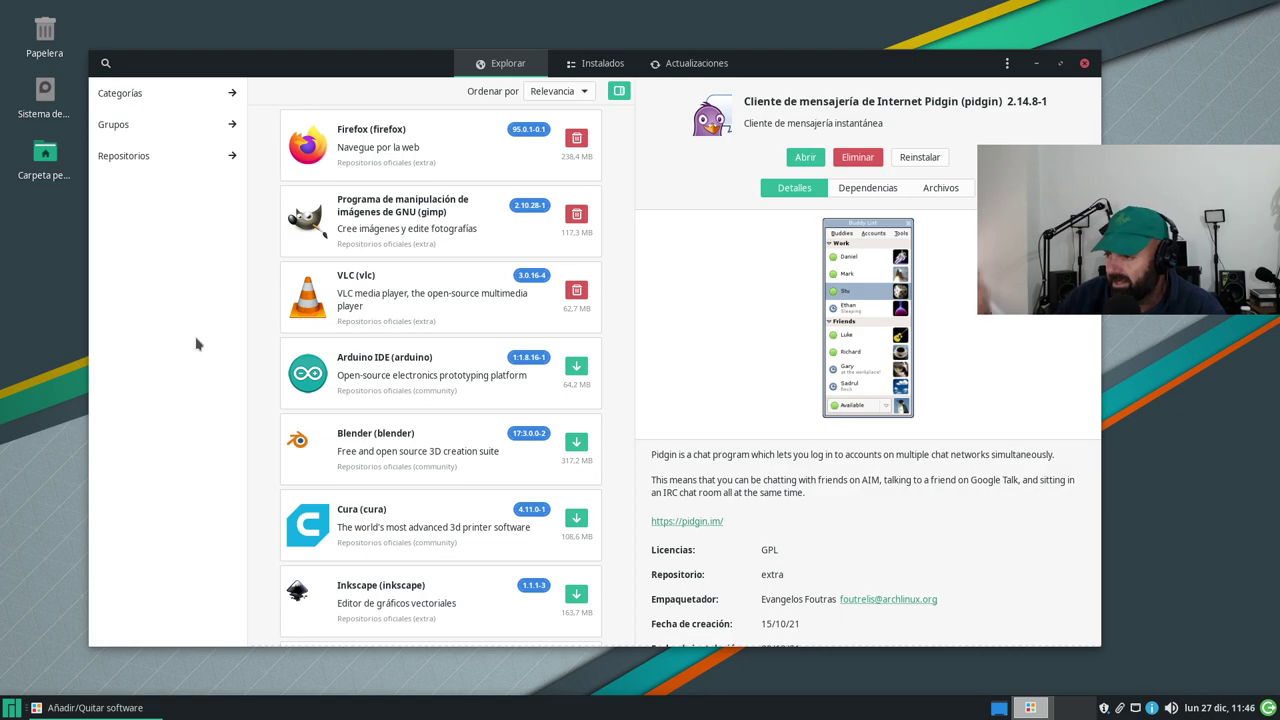
click(555, 92)
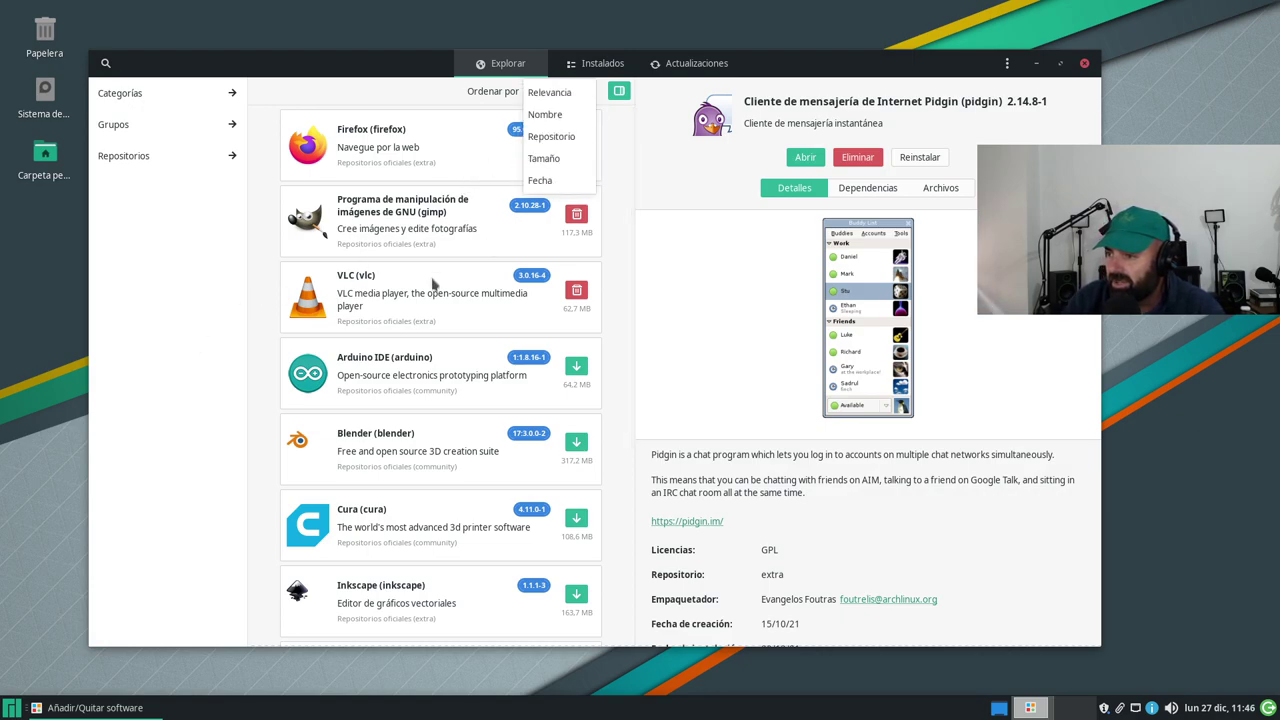
click(200, 363)
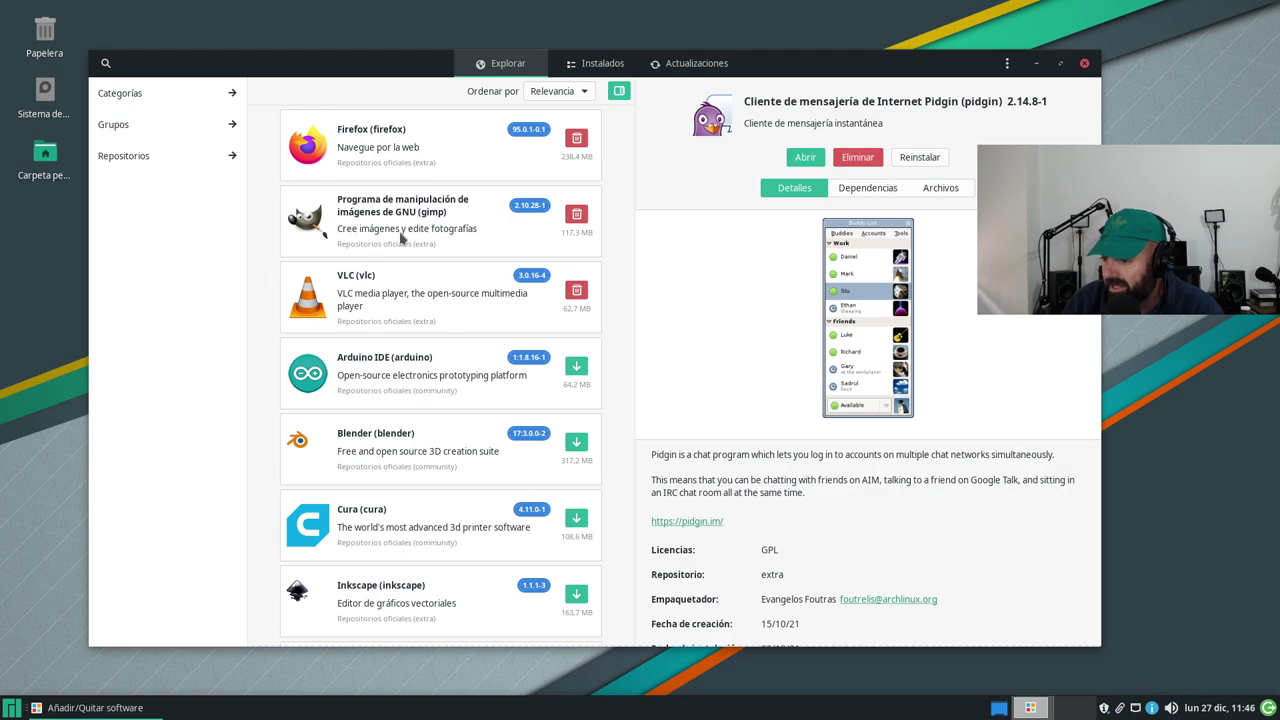
click(663, 64)
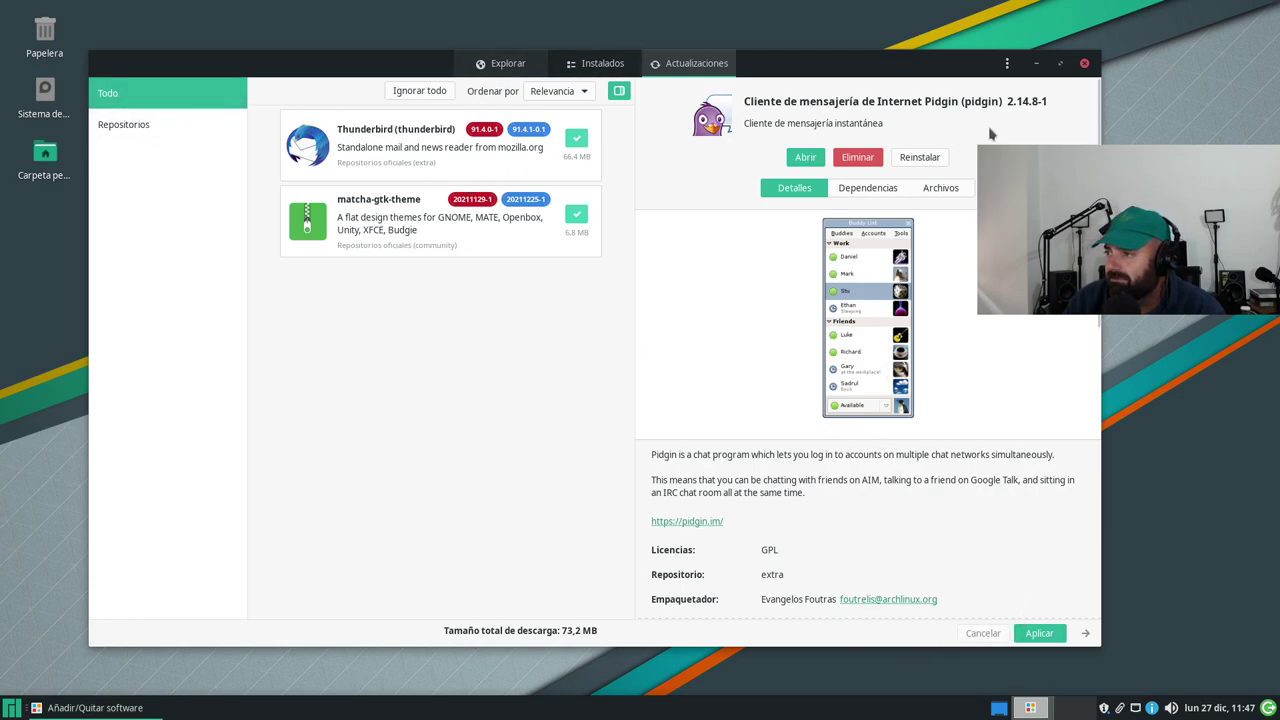
click(1084, 63)
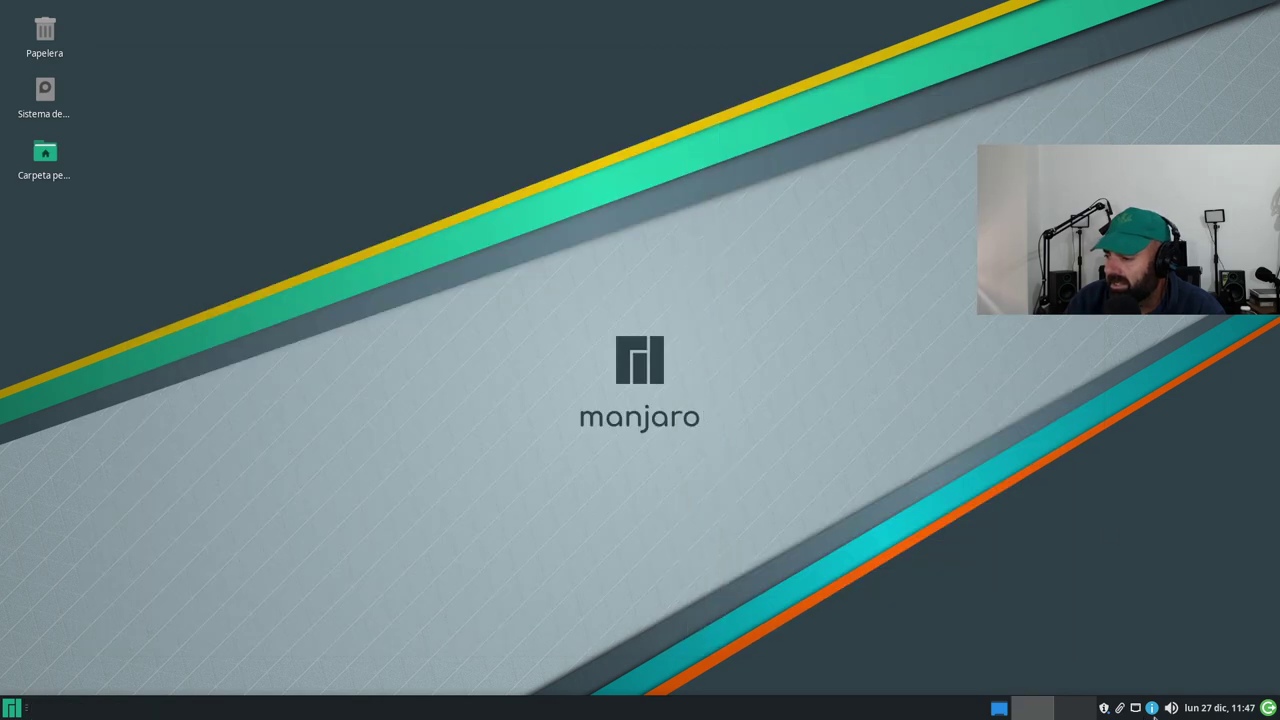
- Apply the pending Thunderbird and matcha-gtk-theme updates, authenticating with the account password, and check again for updates
click(1105, 709)
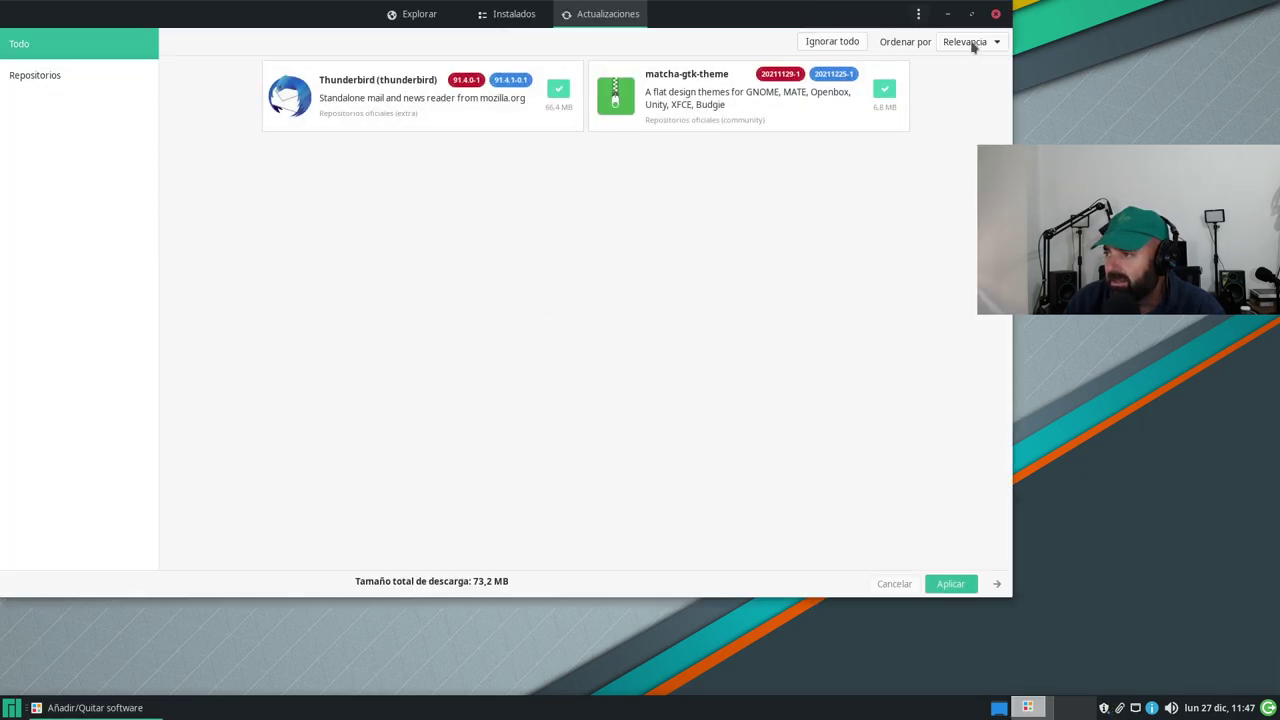
click(952, 584)
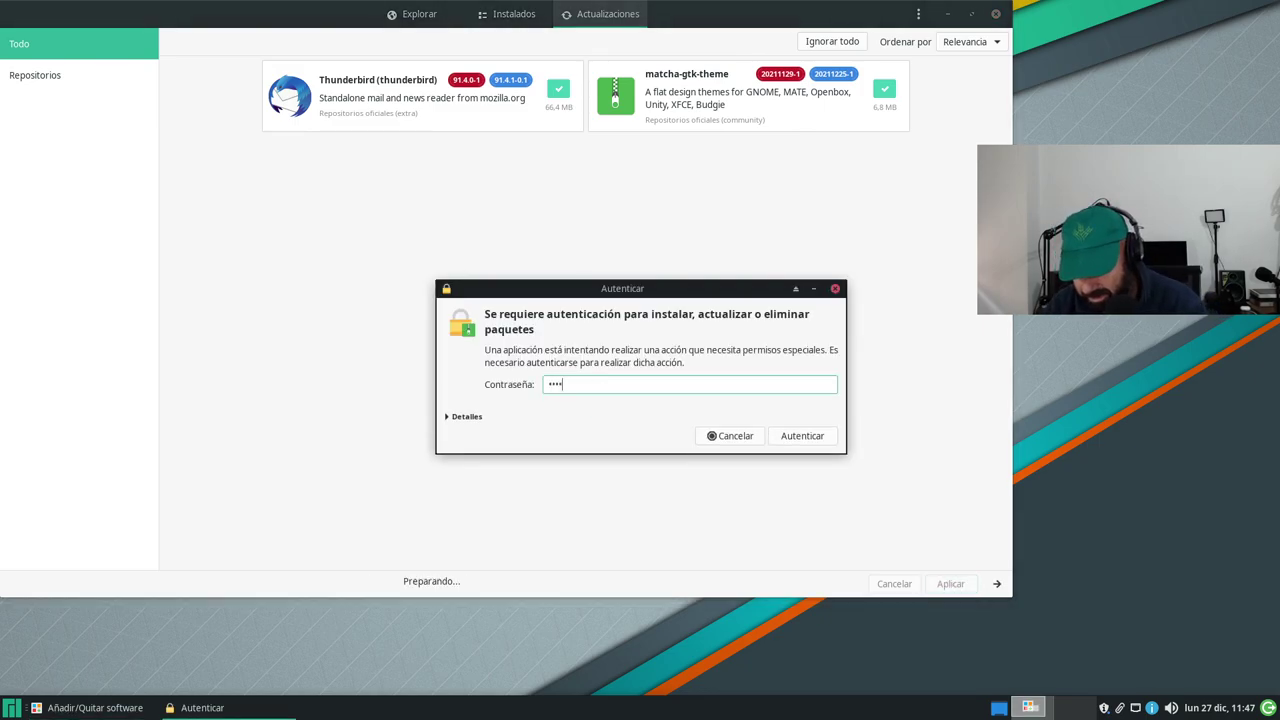
key(Return)
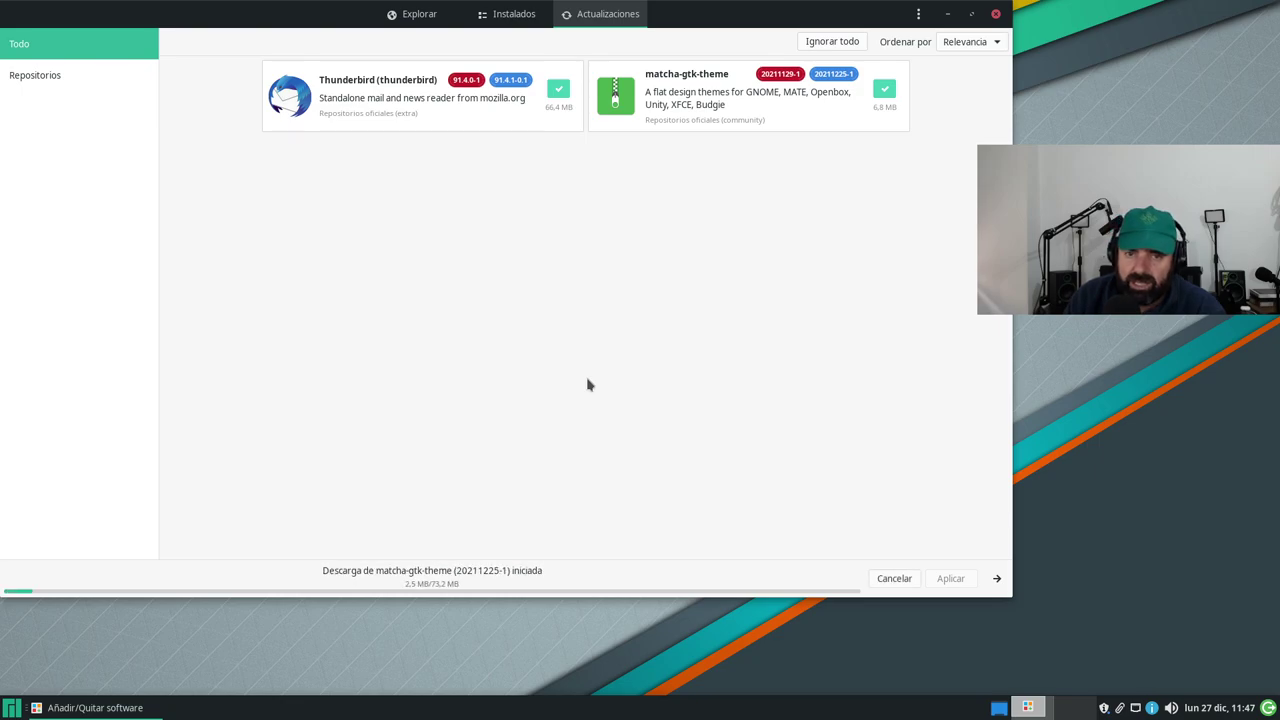
drag(343, 22, 437, 77)
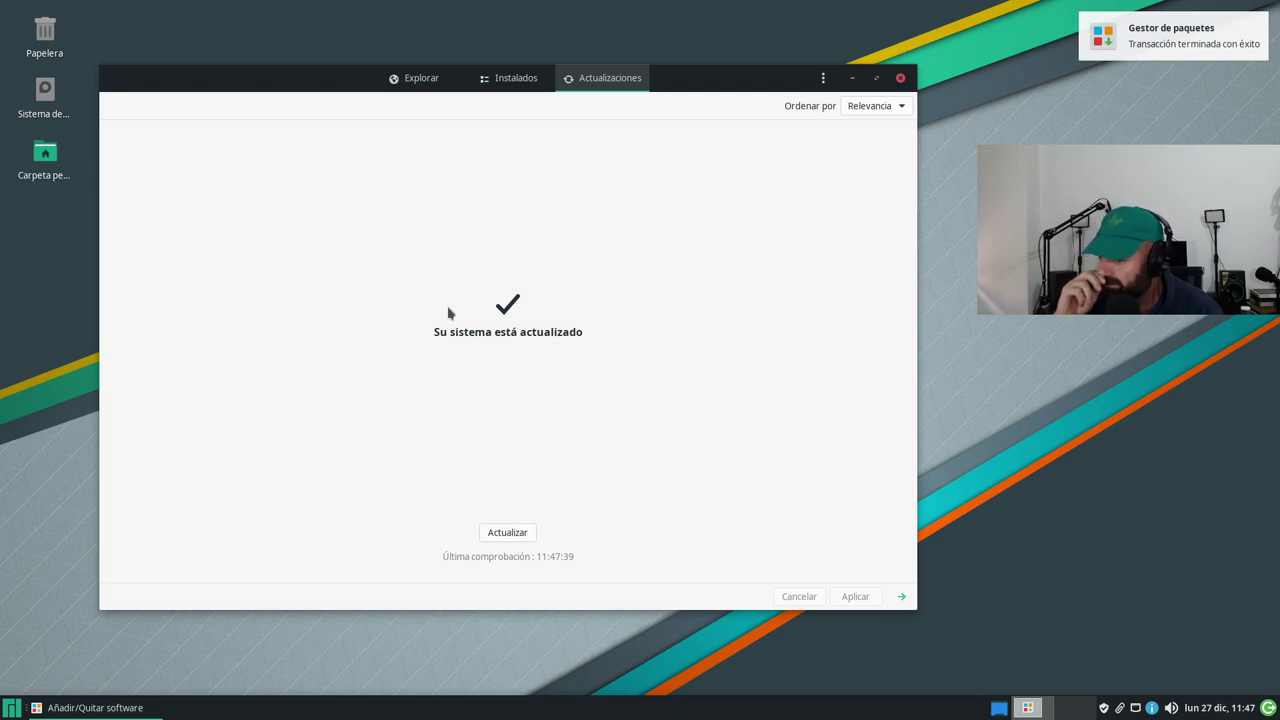
click(519, 532)
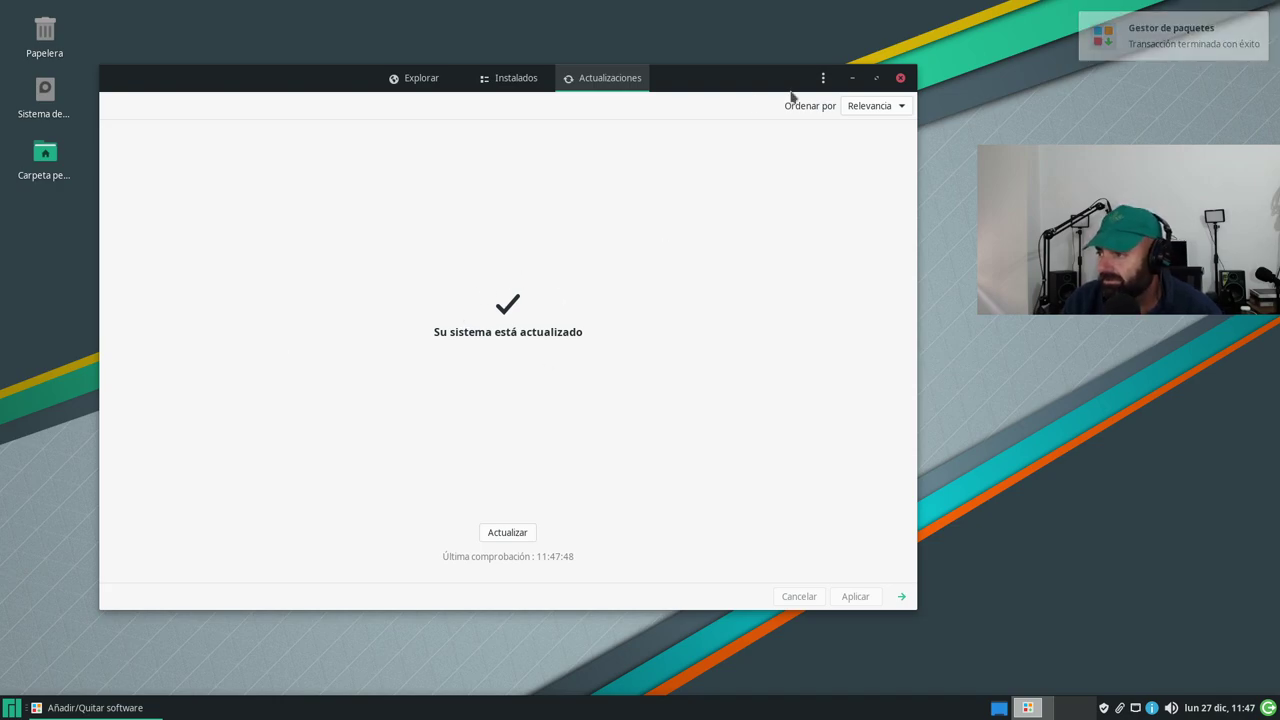
- Maximize the software window and browse the catalogue's categories, groups and repositories, ending on the core repository
click(418, 79)
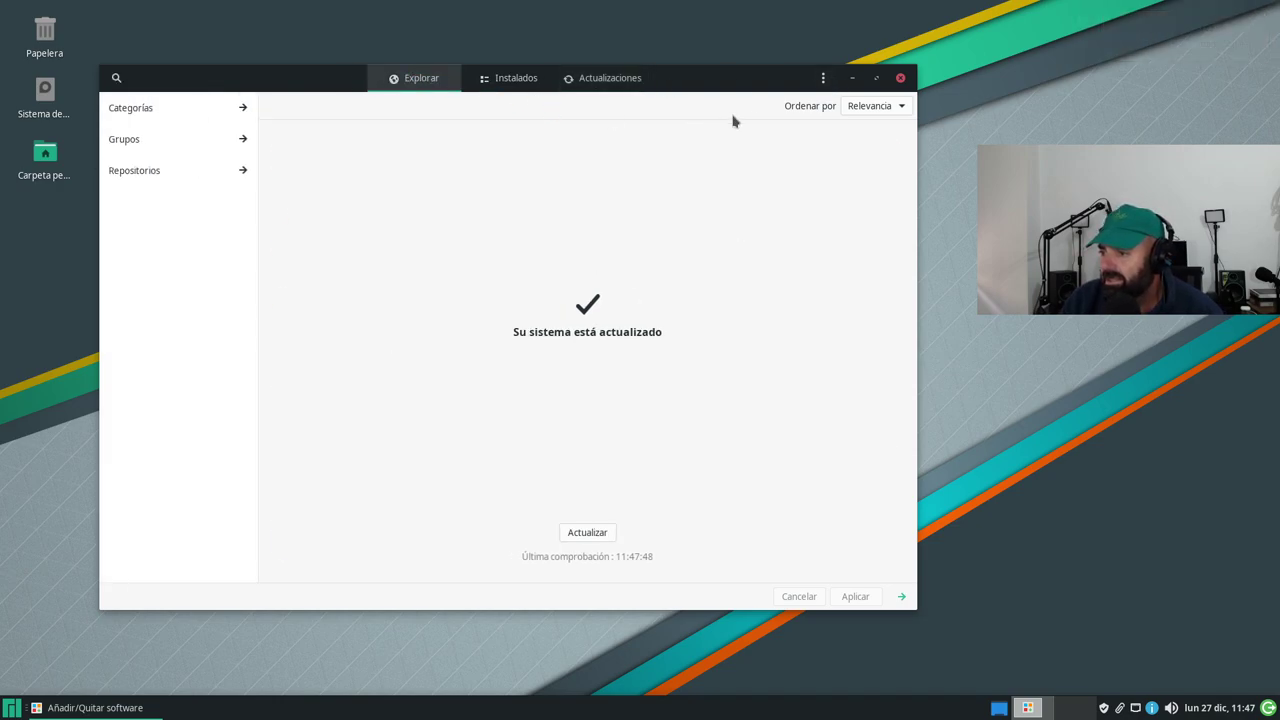
click(876, 78)
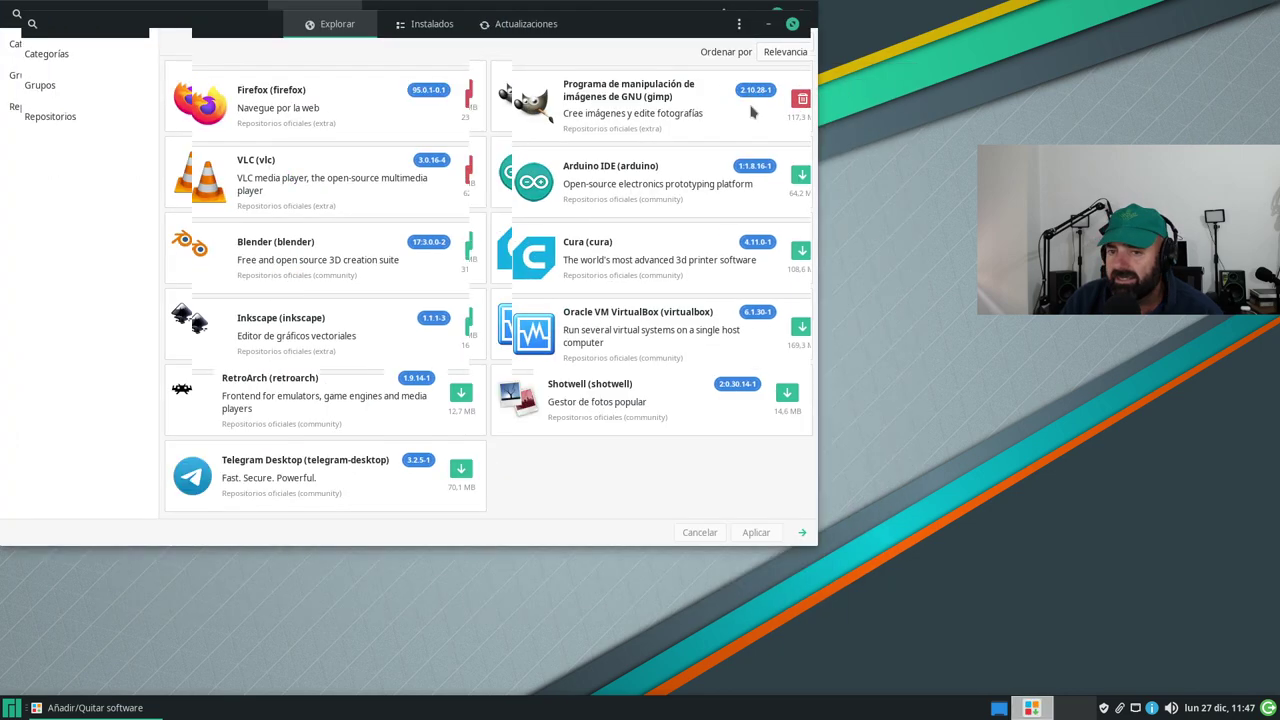
click(58, 44)
click(40, 105)
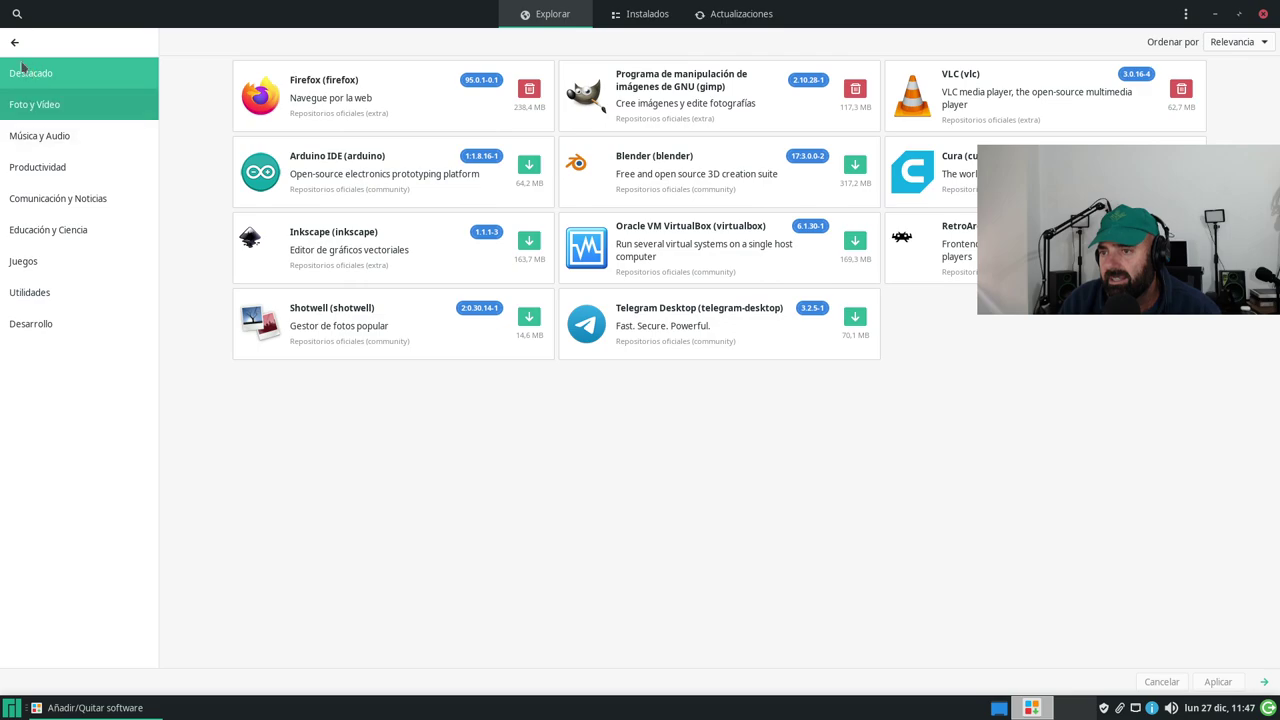
click(43, 78)
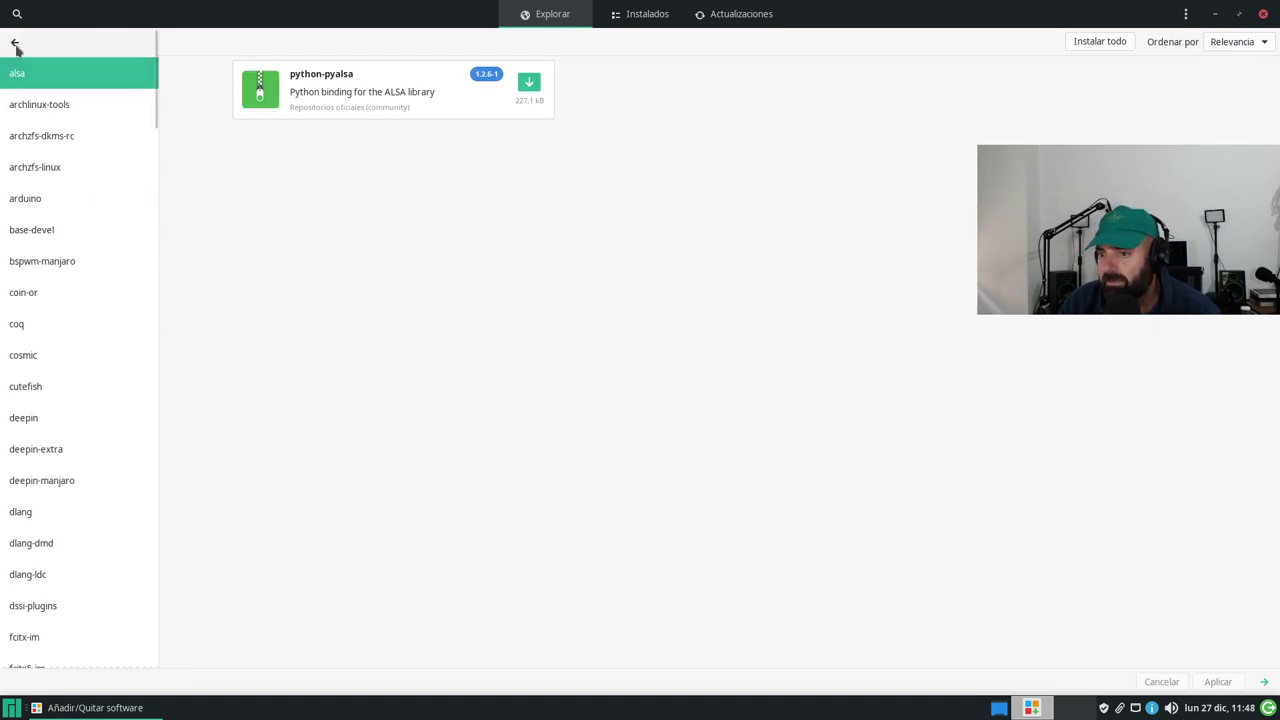
click(15, 45)
click(46, 106)
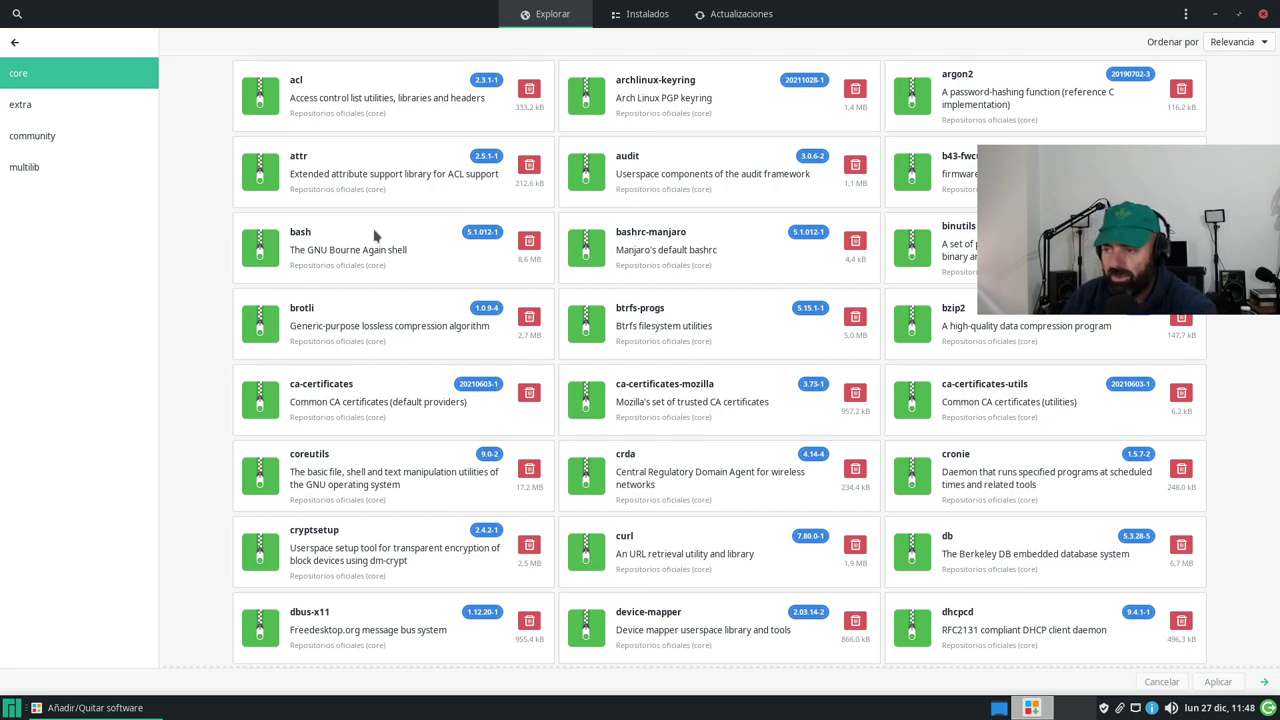
- Open the software manager's preferences, review the General, Avanzado and Terceros settings, and close them without changes
click(1186, 14)
click(1160, 138)
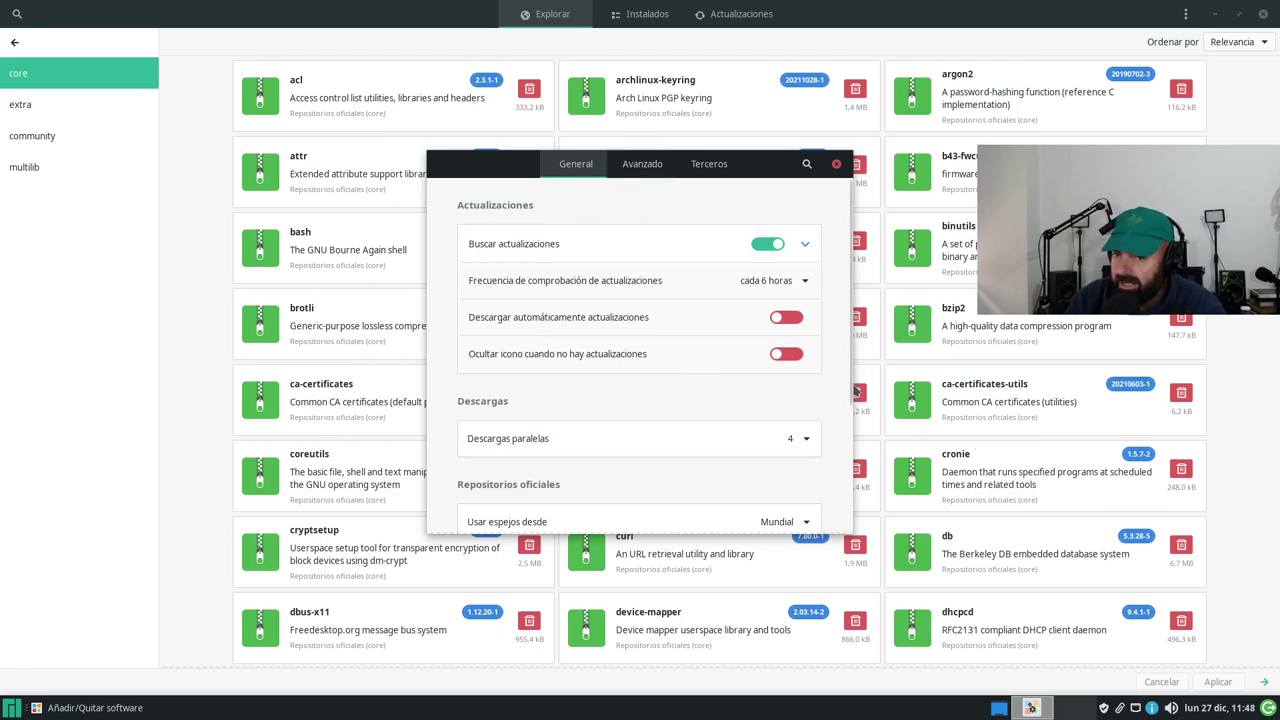
drag(853, 393, 870, 330)
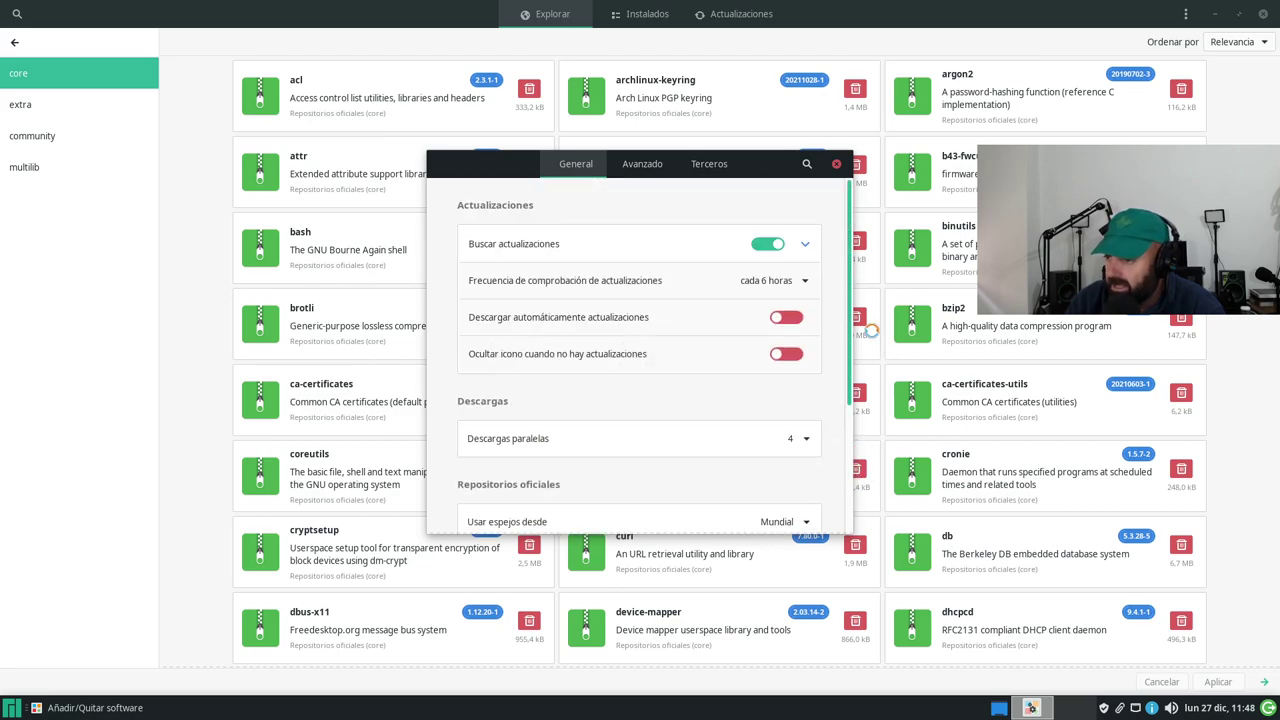
click(640, 172)
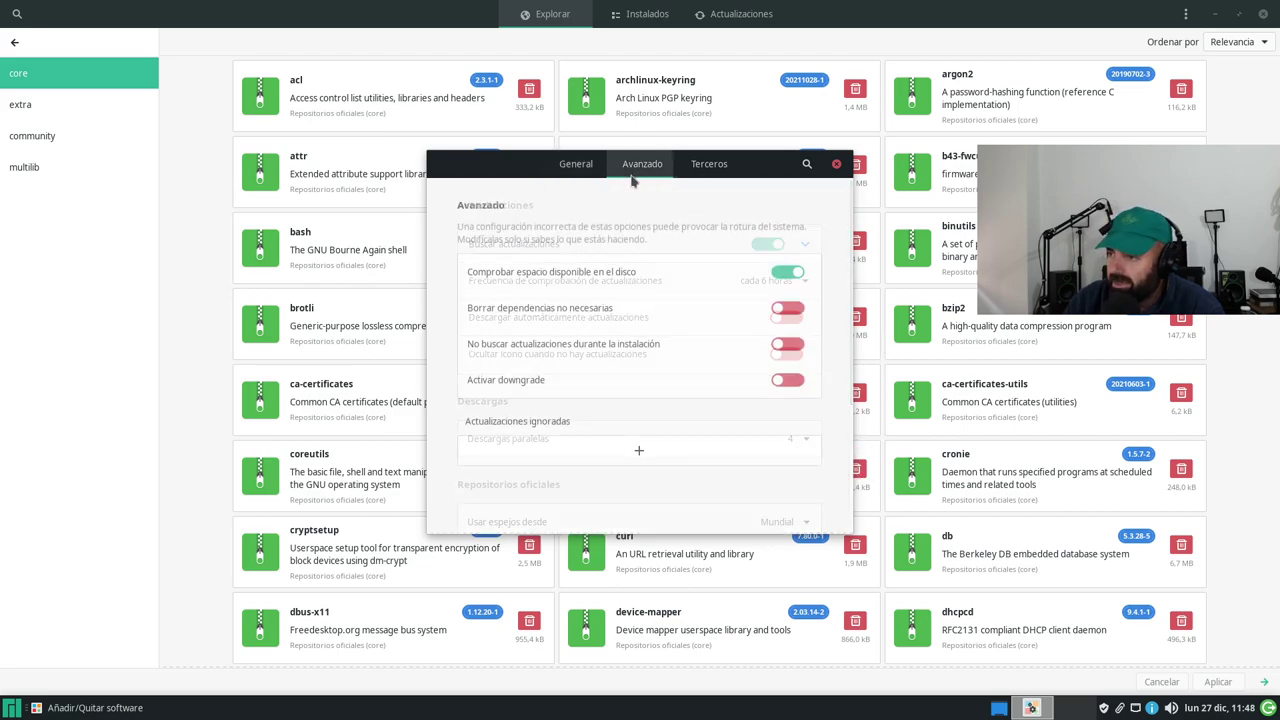
click(710, 176)
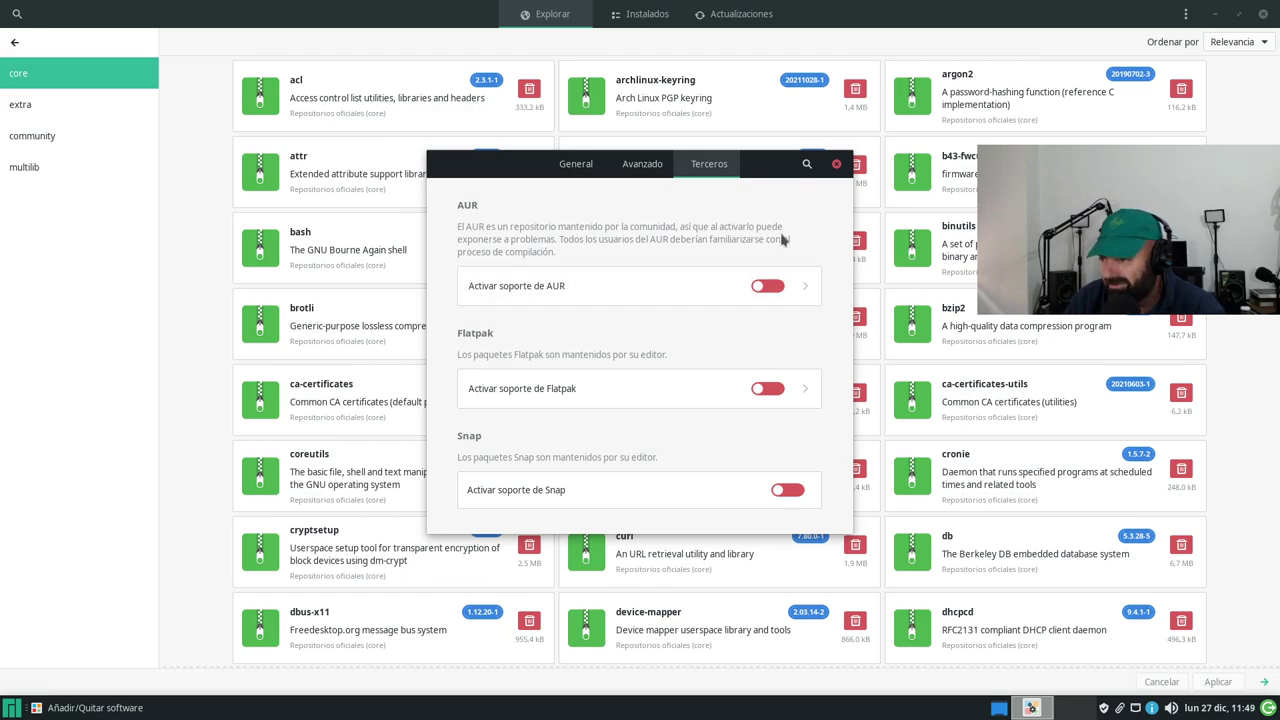
click(836, 164)
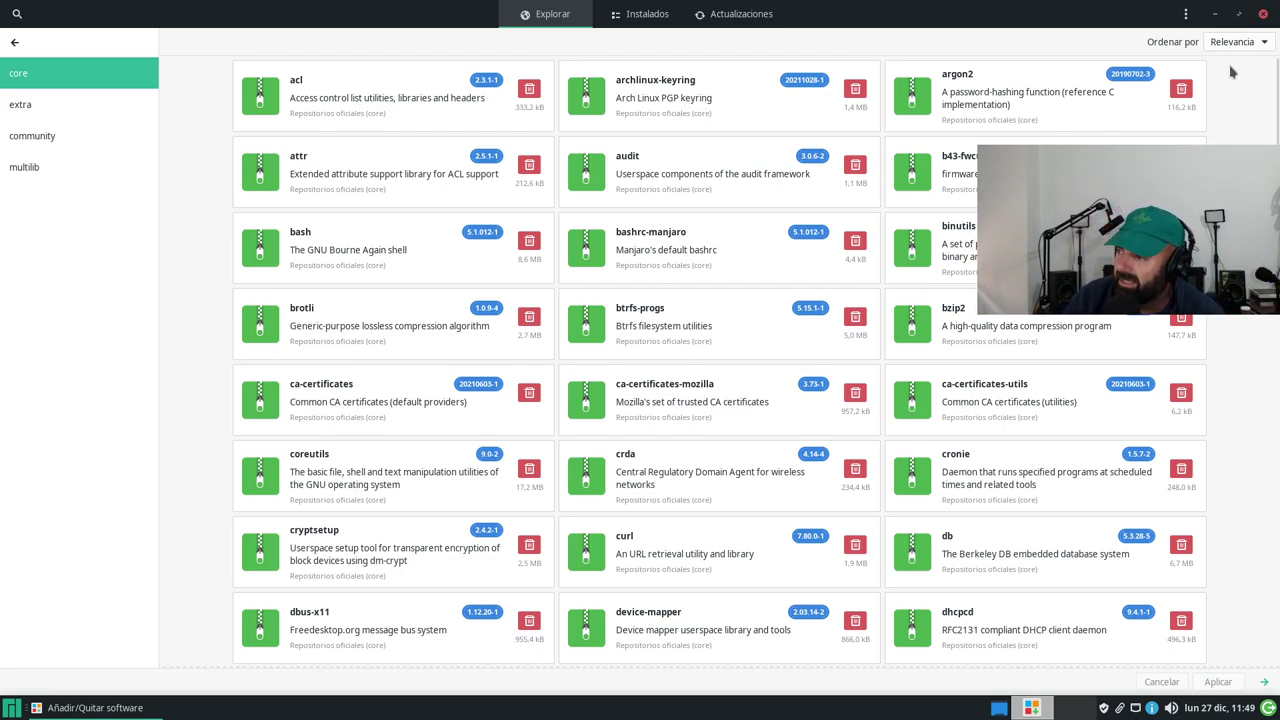
- Close the software manager, then display the desktop clock's calendar and dismiss it
click(1262, 17)
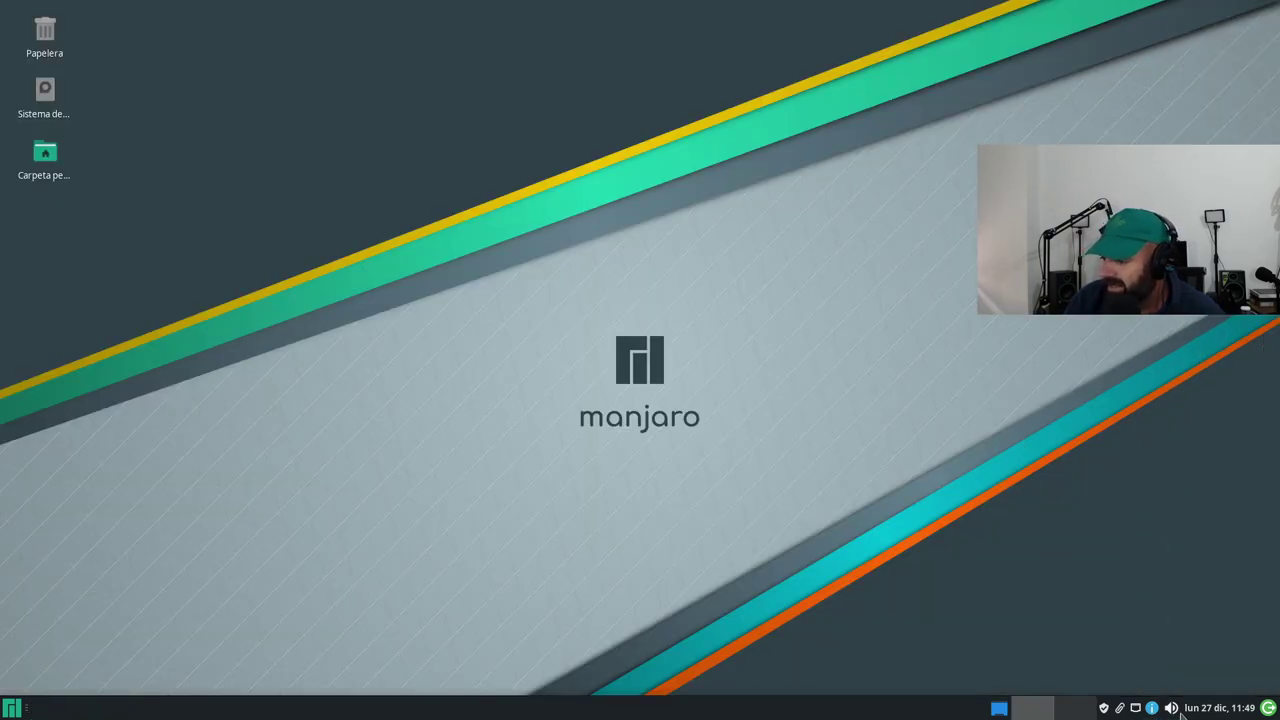
click(1210, 708)
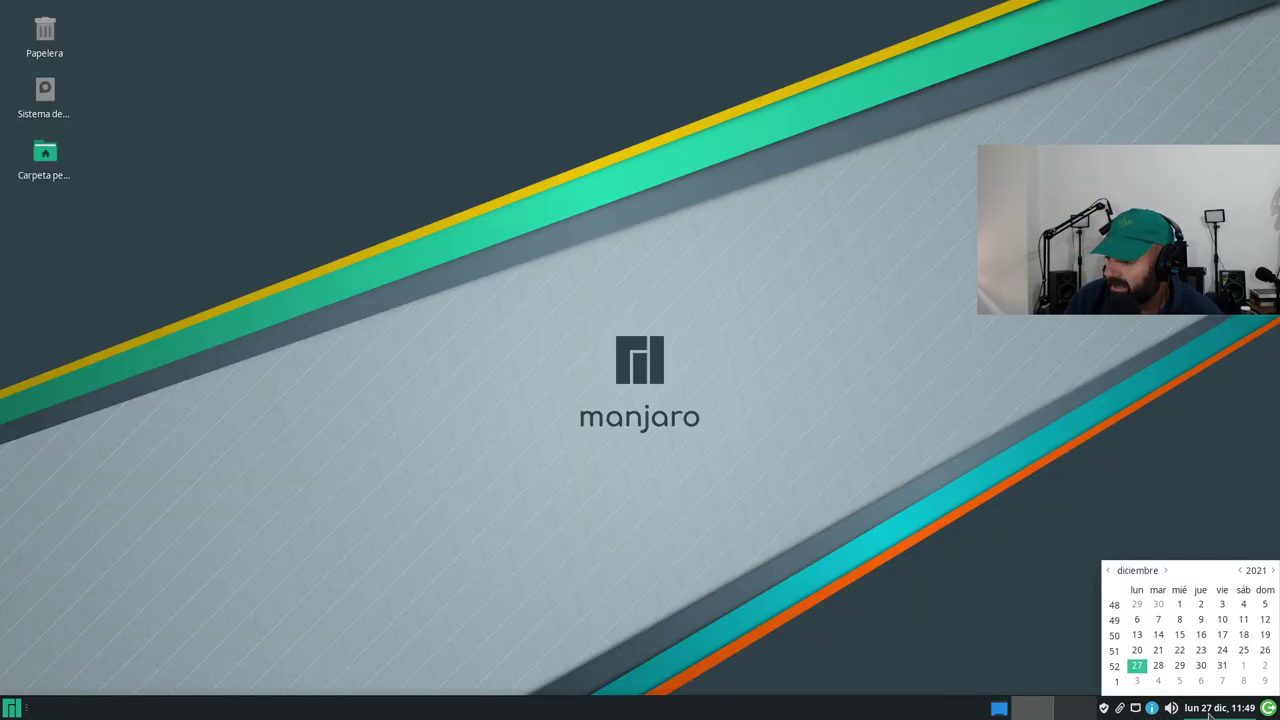
click(1058, 476)
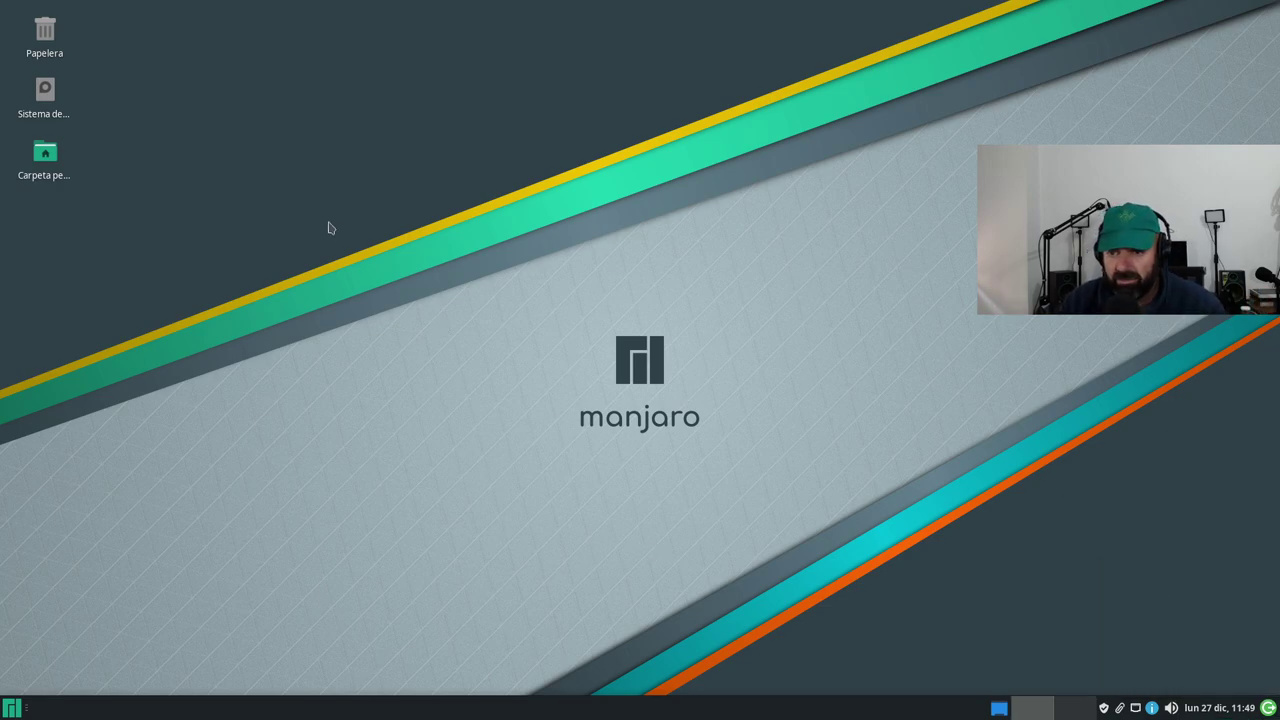
- Open the About Xfce information from the desktop's applications, review its Sistema, Acerca de, Créditos and Derechos de autor pages, and close it
right_click(219, 172)
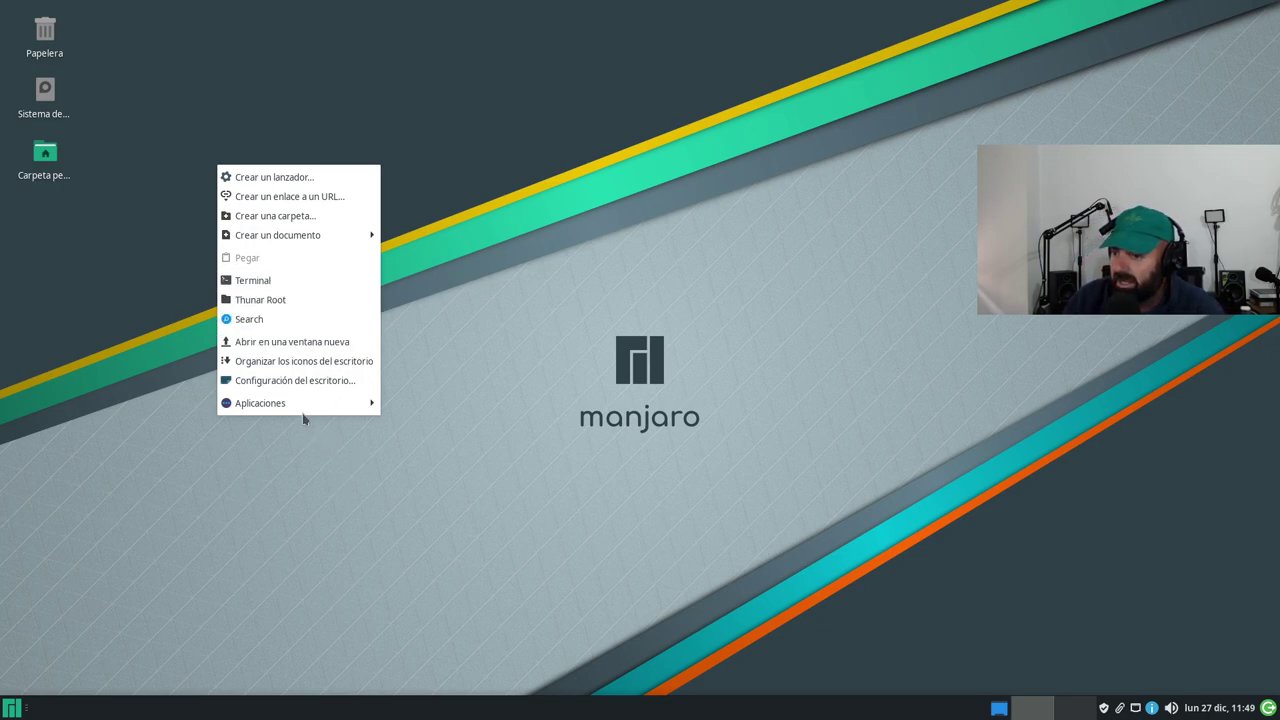
mouse_move(306, 406)
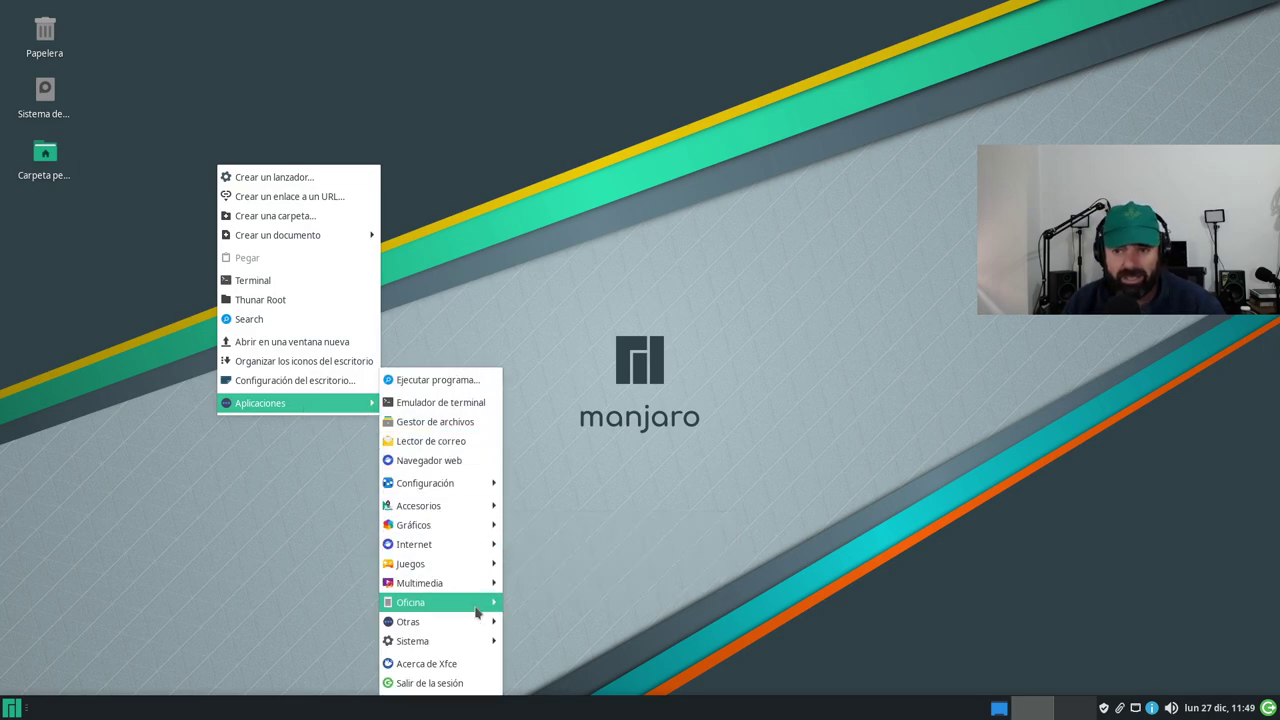
click(452, 665)
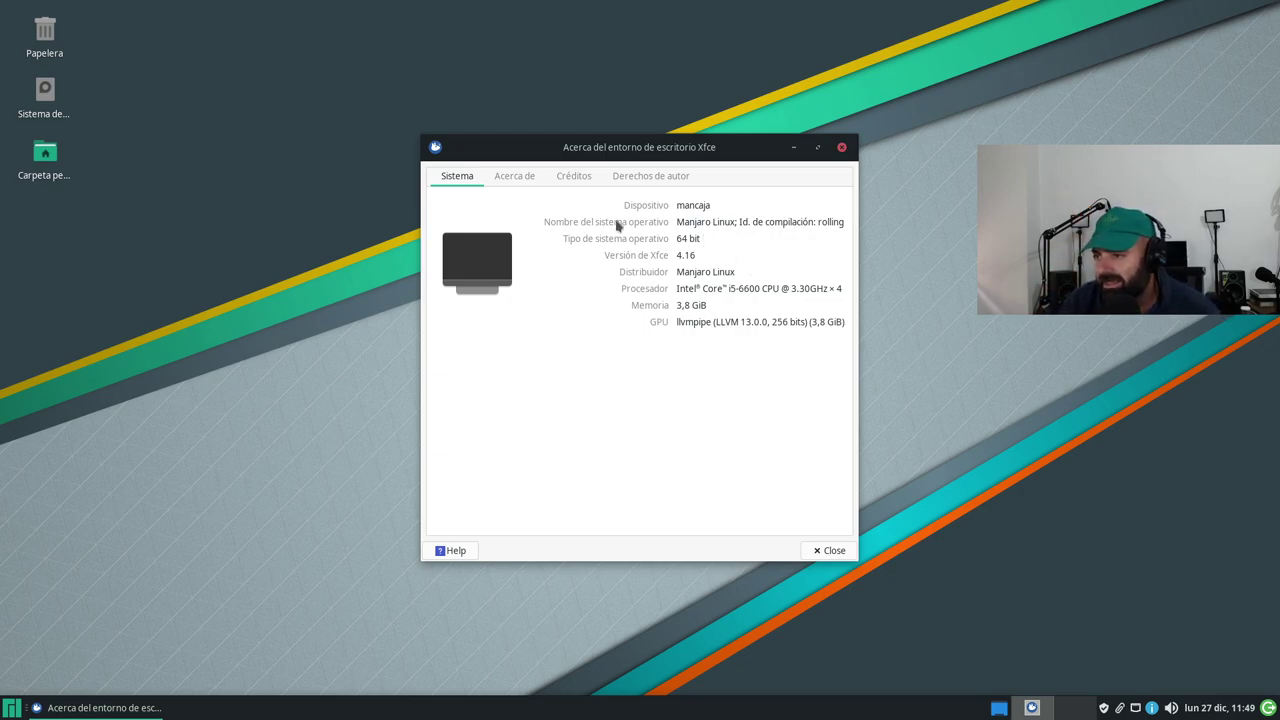
click(519, 180)
click(584, 184)
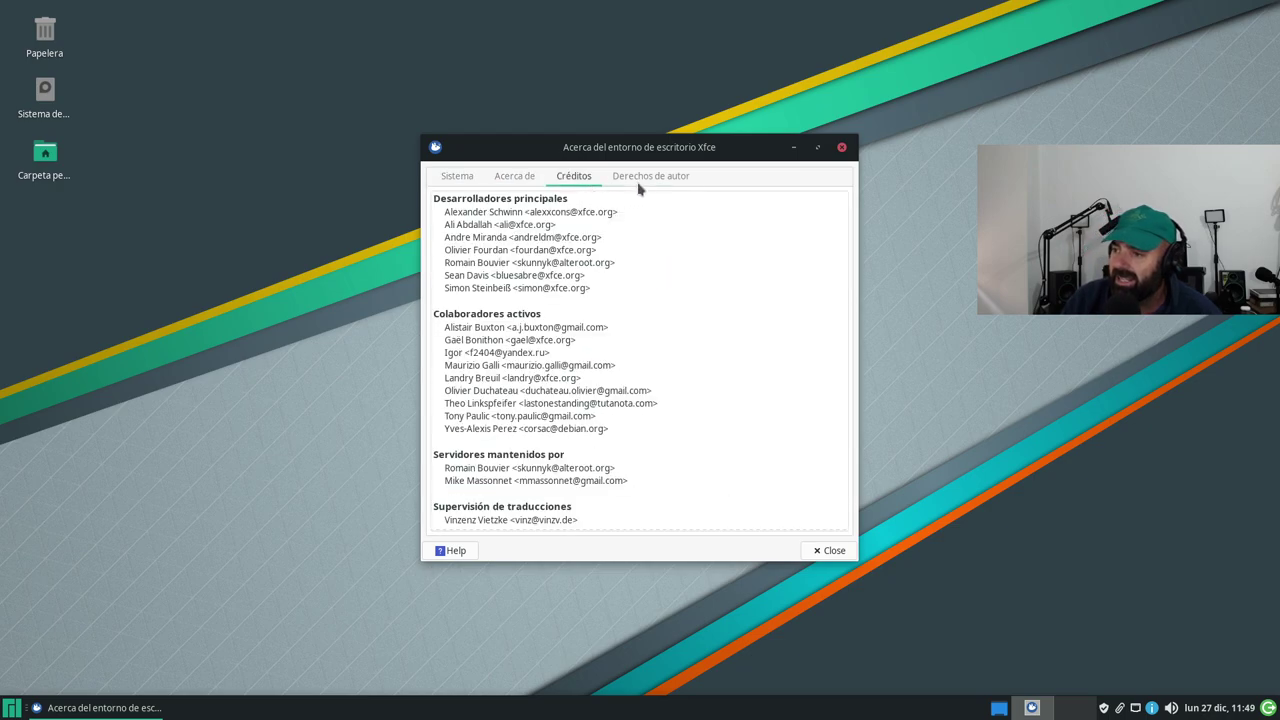
click(678, 178)
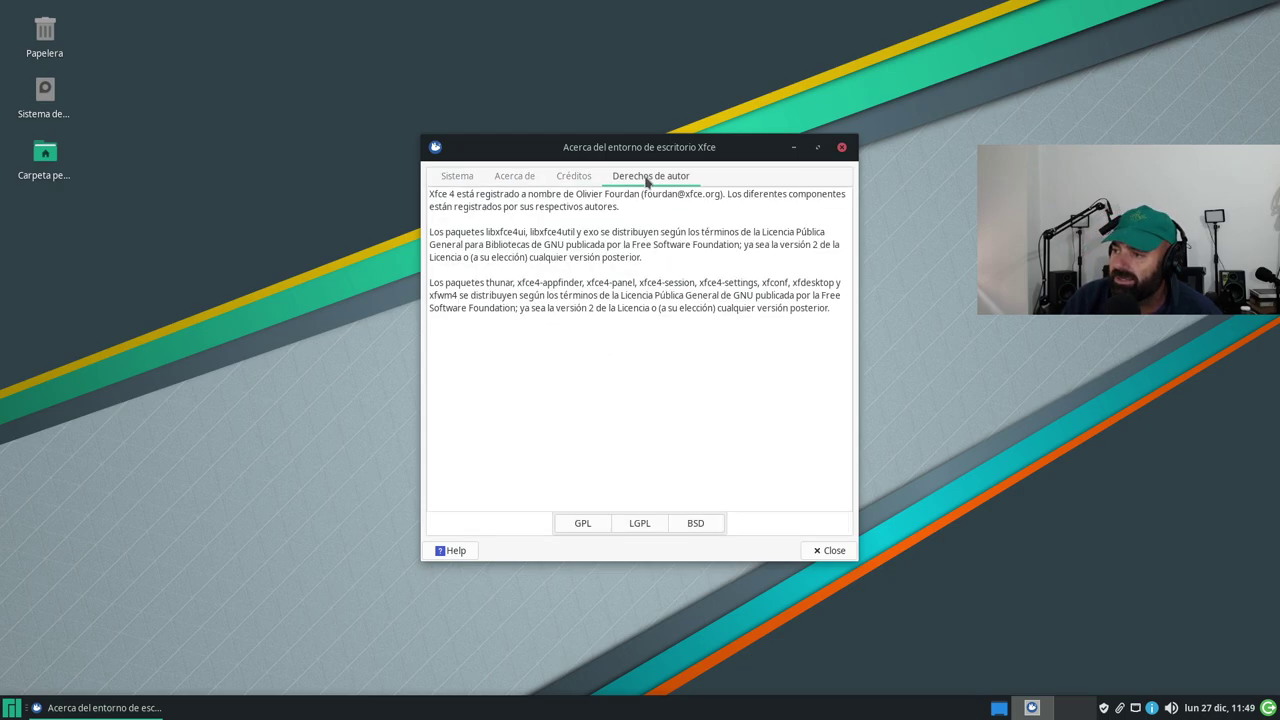
click(842, 148)
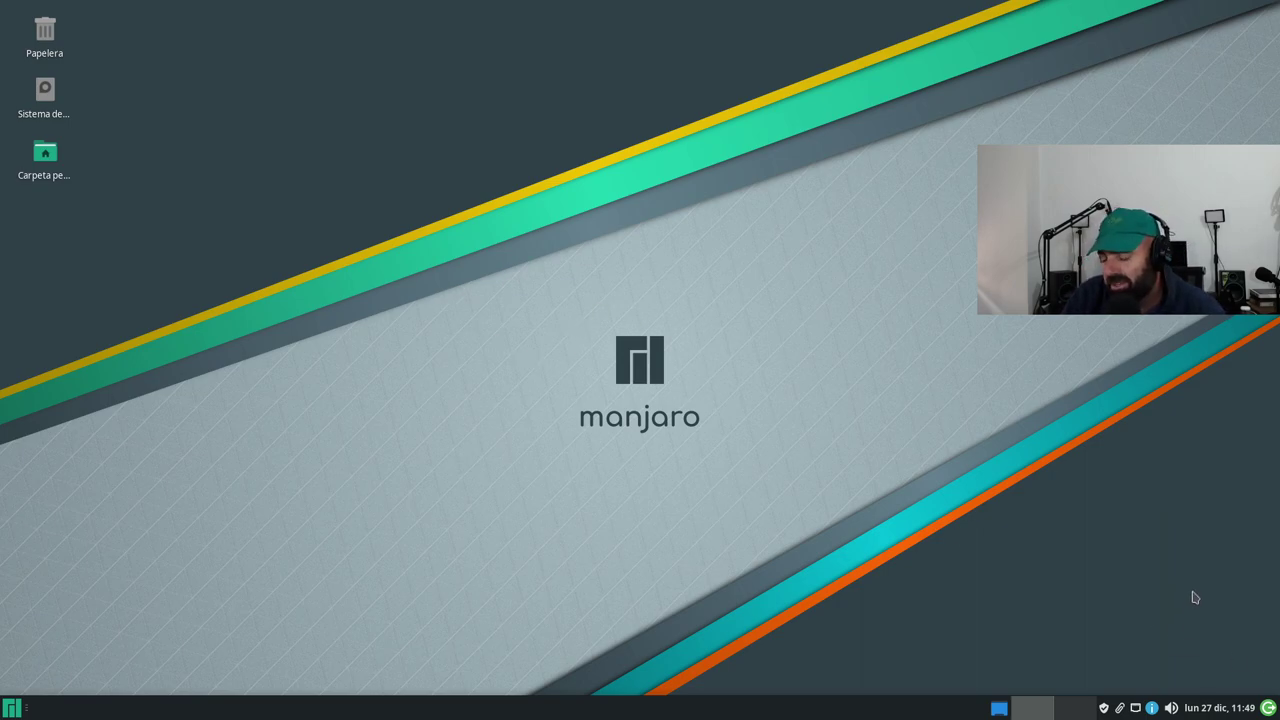
- Display the speaker and microphone volume controls and the main application menu, dismissing each without changes
click(1174, 708)
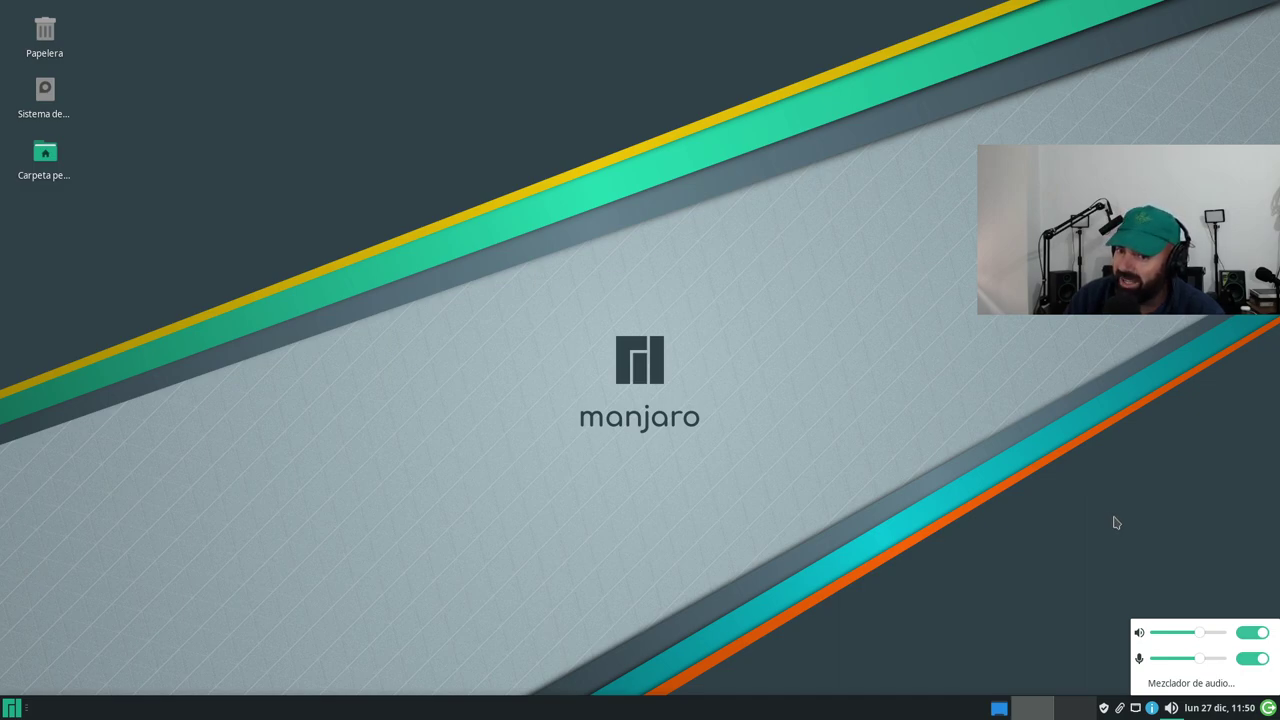
click(1052, 478)
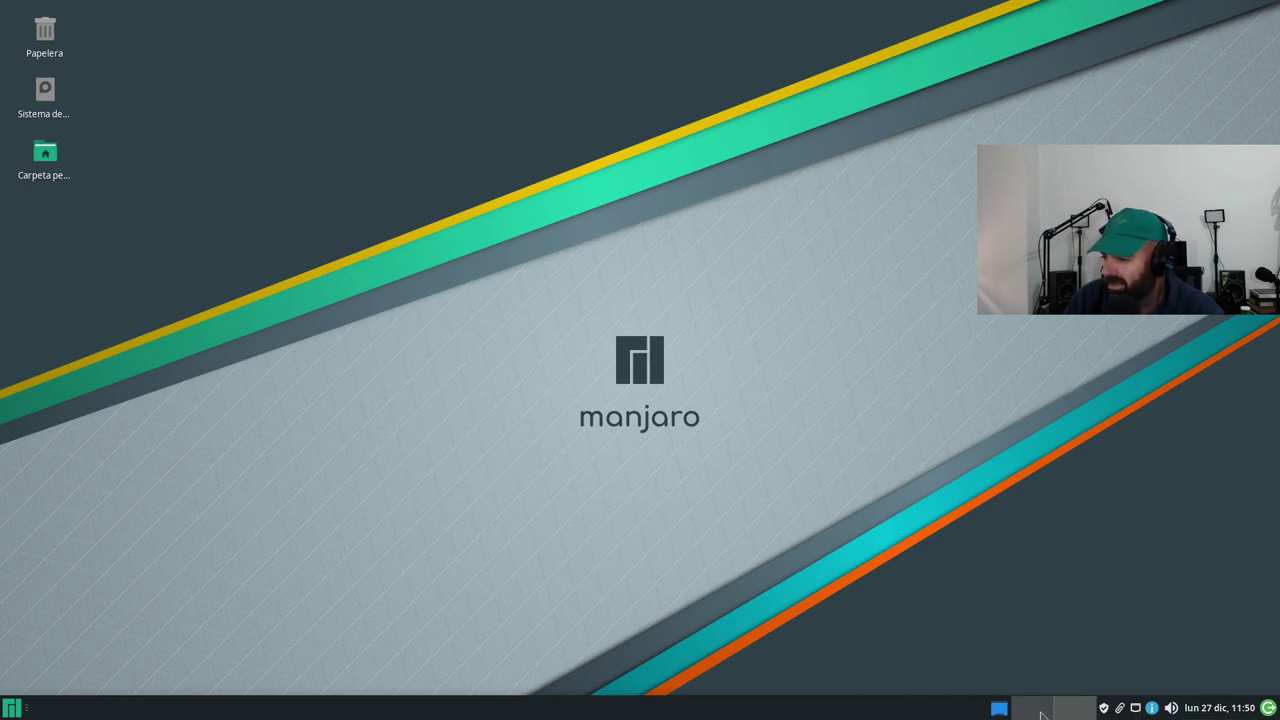
click(10, 709)
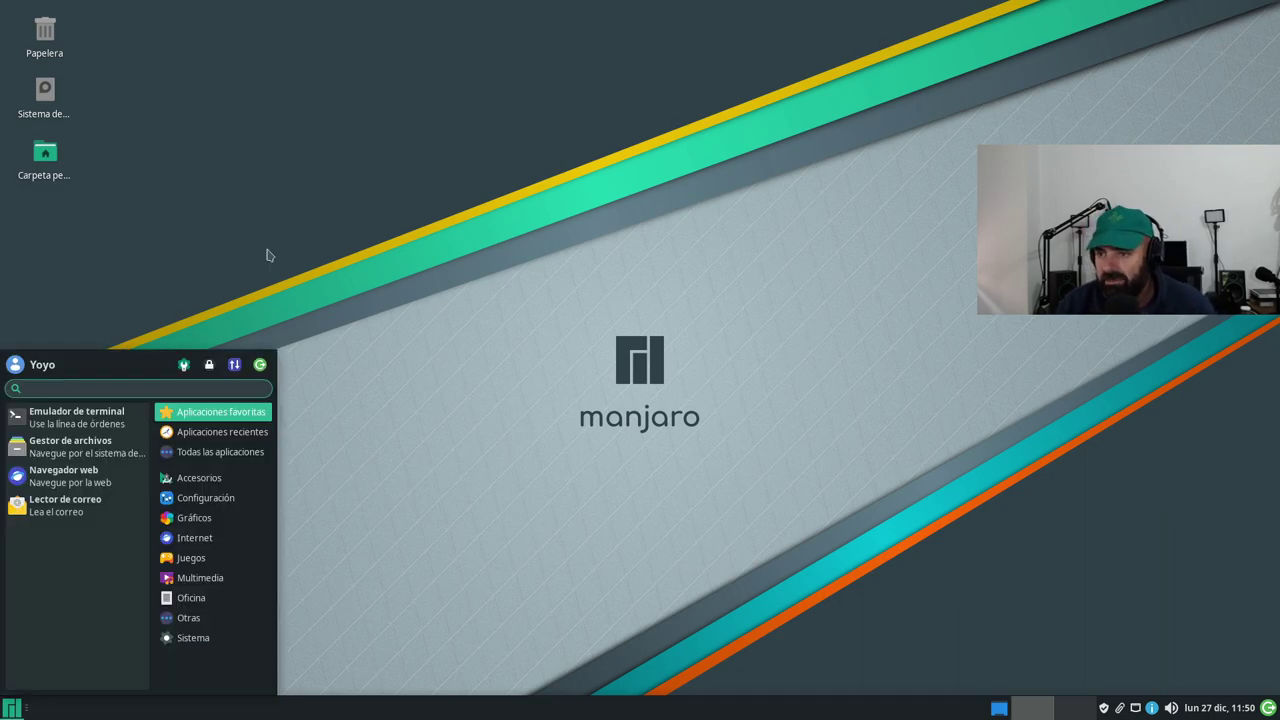
click(135, 55)
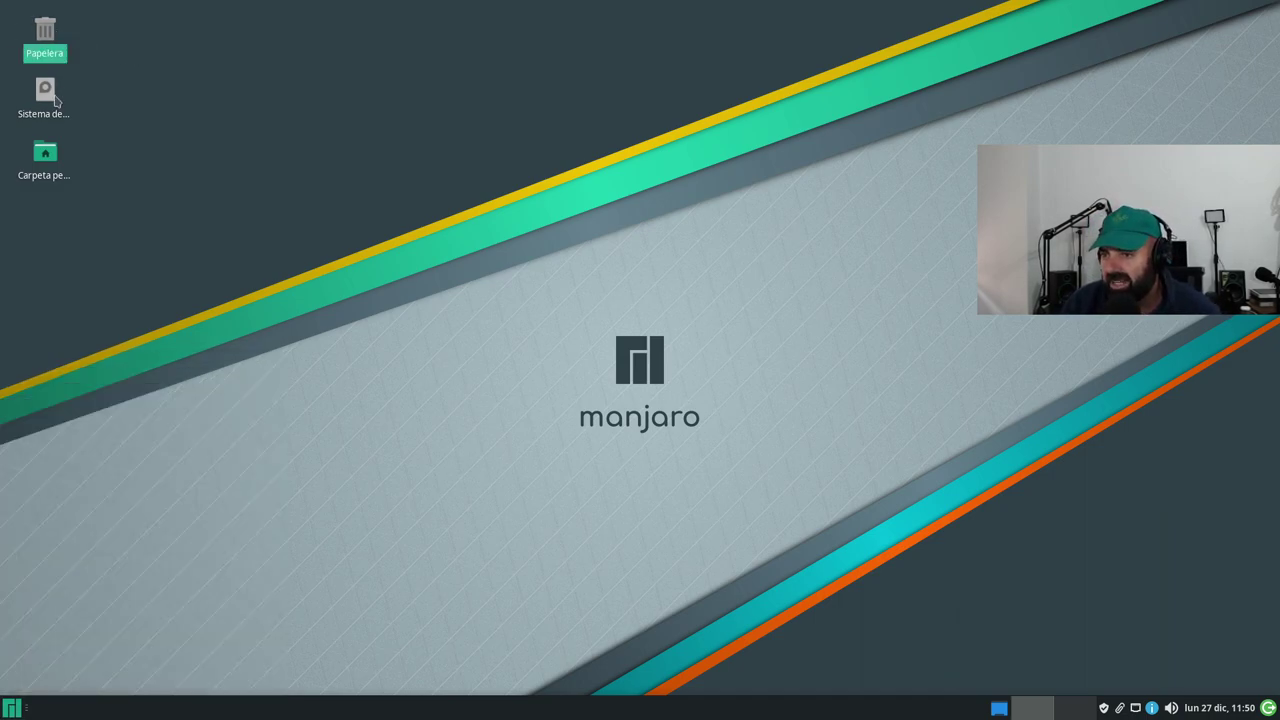
- Open the home folder from the desktop, enlarge its window and move it nearer the desktop's upper-left corner
double_click(54, 158)
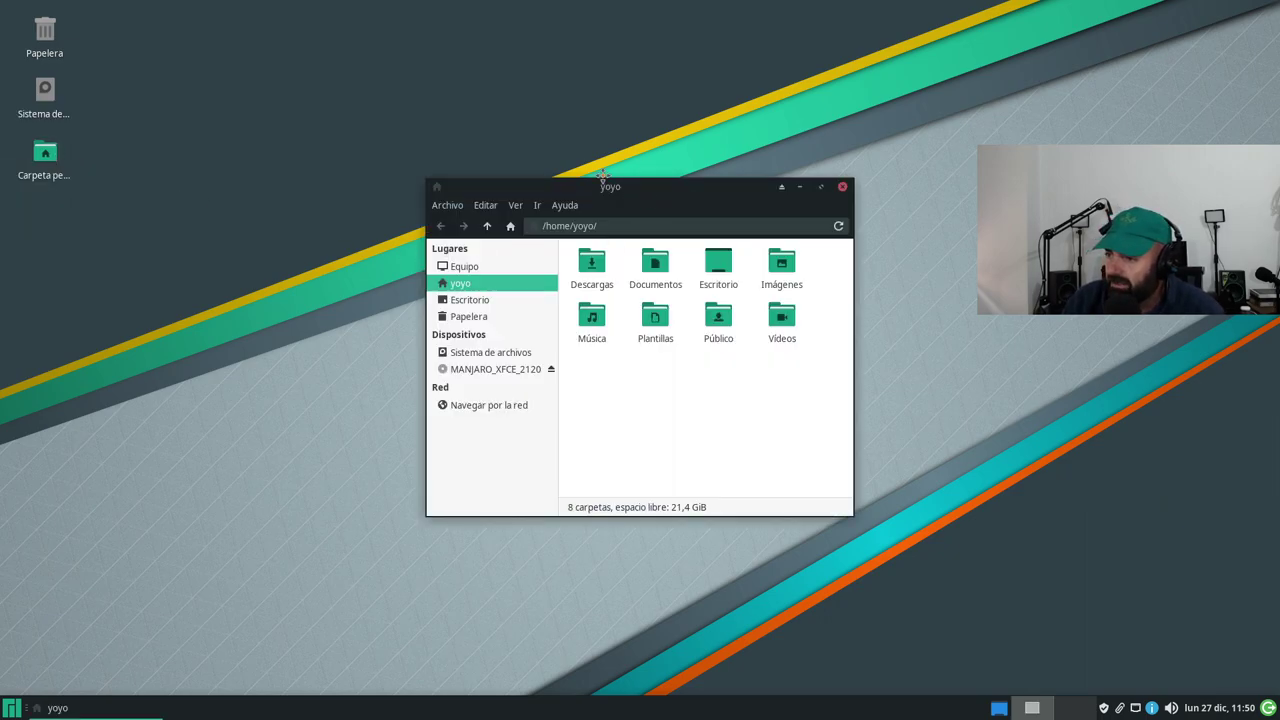
drag(629, 190, 522, 156)
drag(748, 483, 1036, 598)
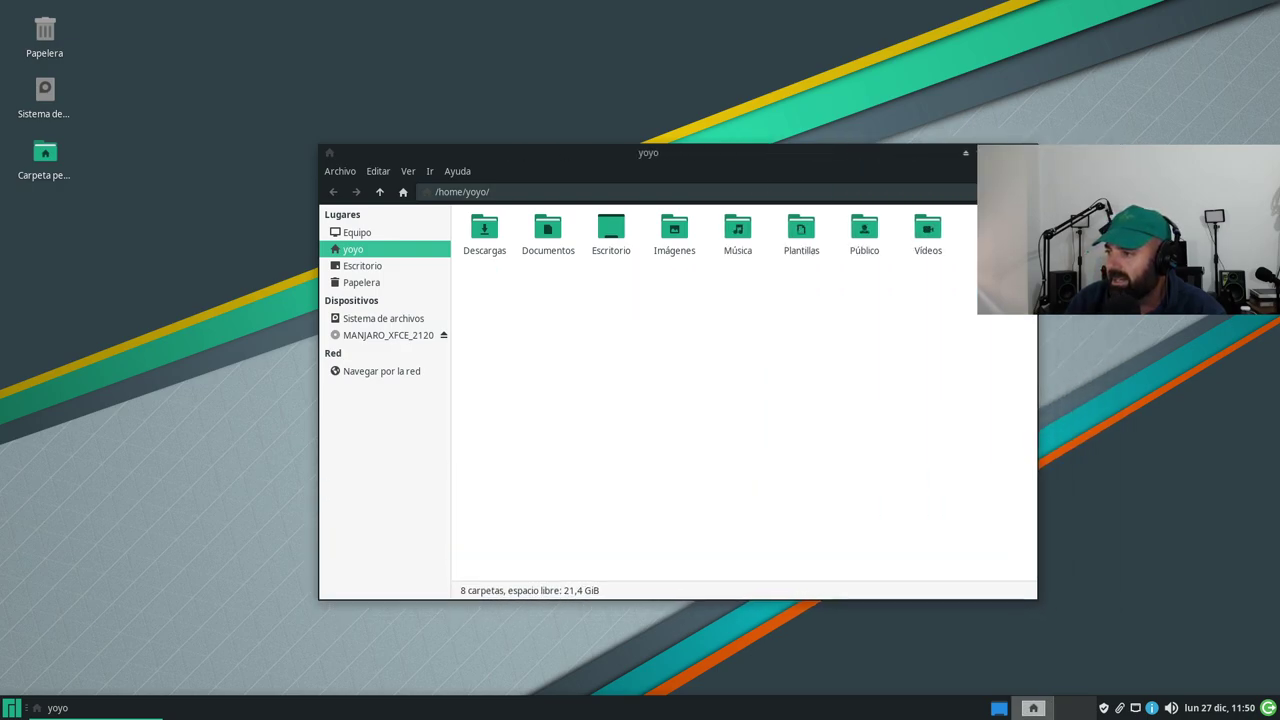
drag(717, 162, 550, 96)
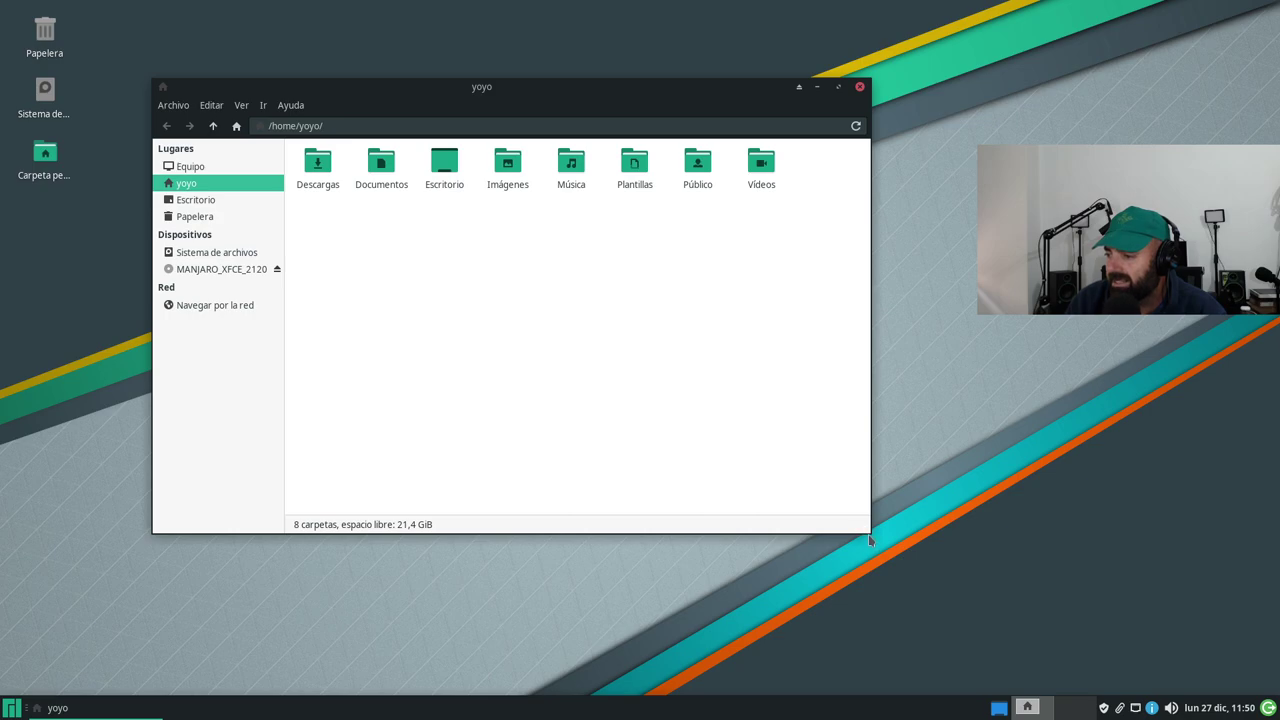
mouse_move(863, 529)
mouse_down()
mouse_move(972, 612)
mouse_move(731, 463)
mouse_move(800, 540)
mouse_move(903, 549)
mouse_move(845, 523)
mouse_up()
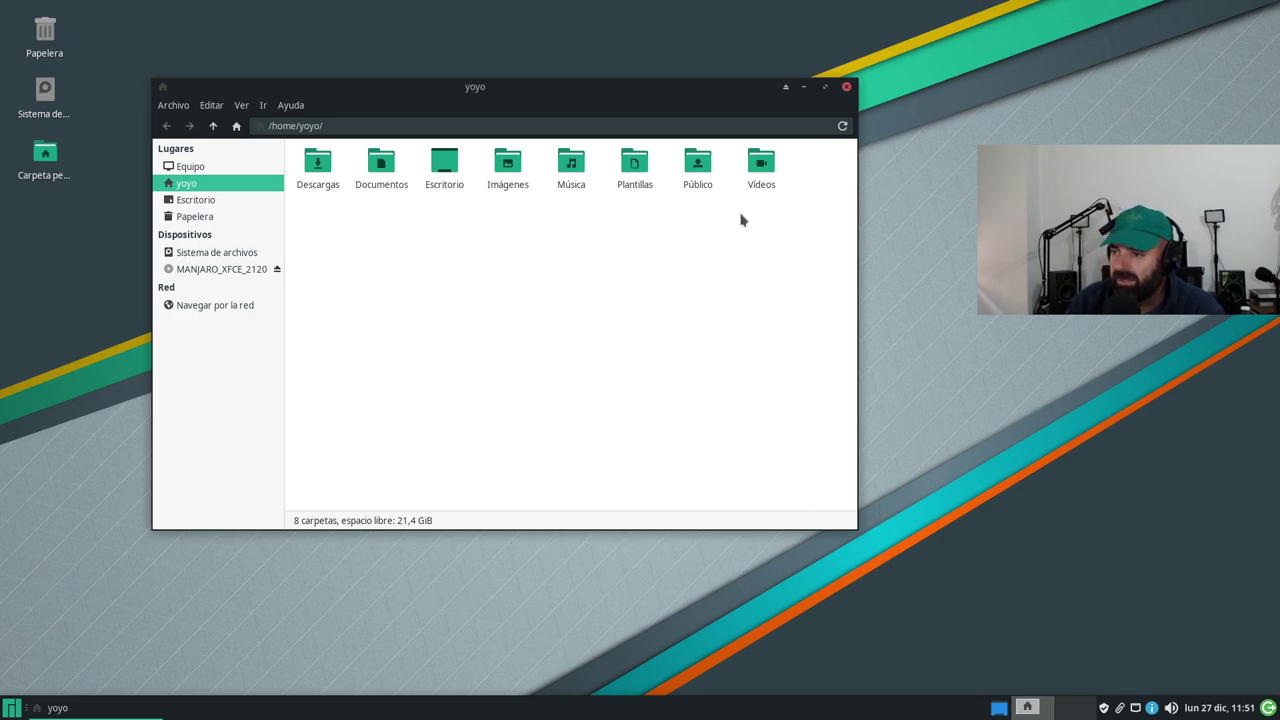
- View the file manager's version information, then close both the information dialog and the file manager
click(296, 107)
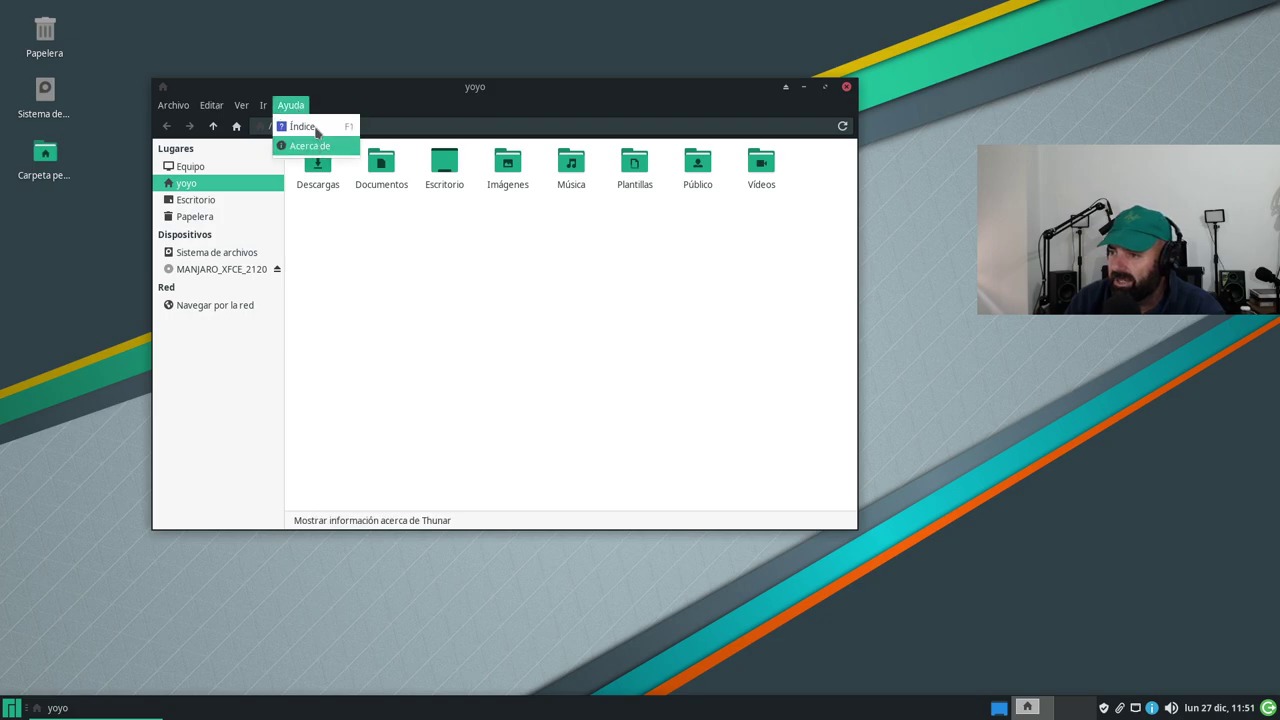
click(309, 146)
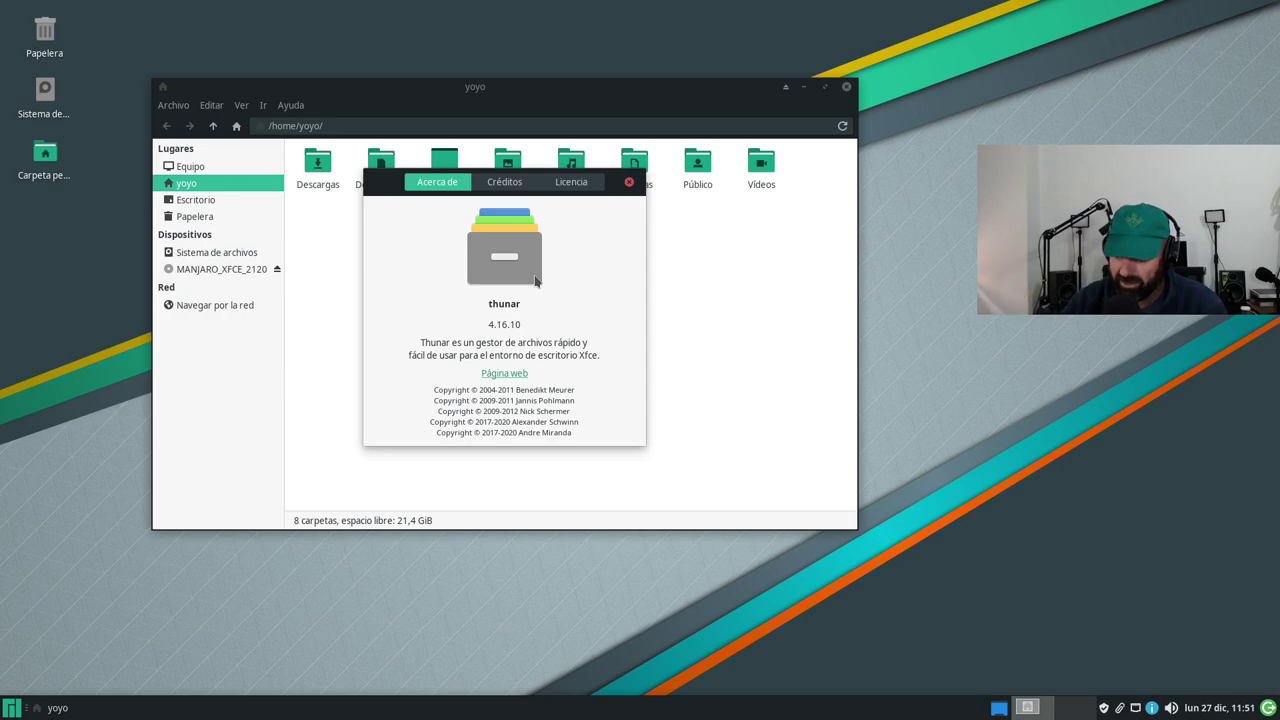
click(629, 182)
click(846, 87)
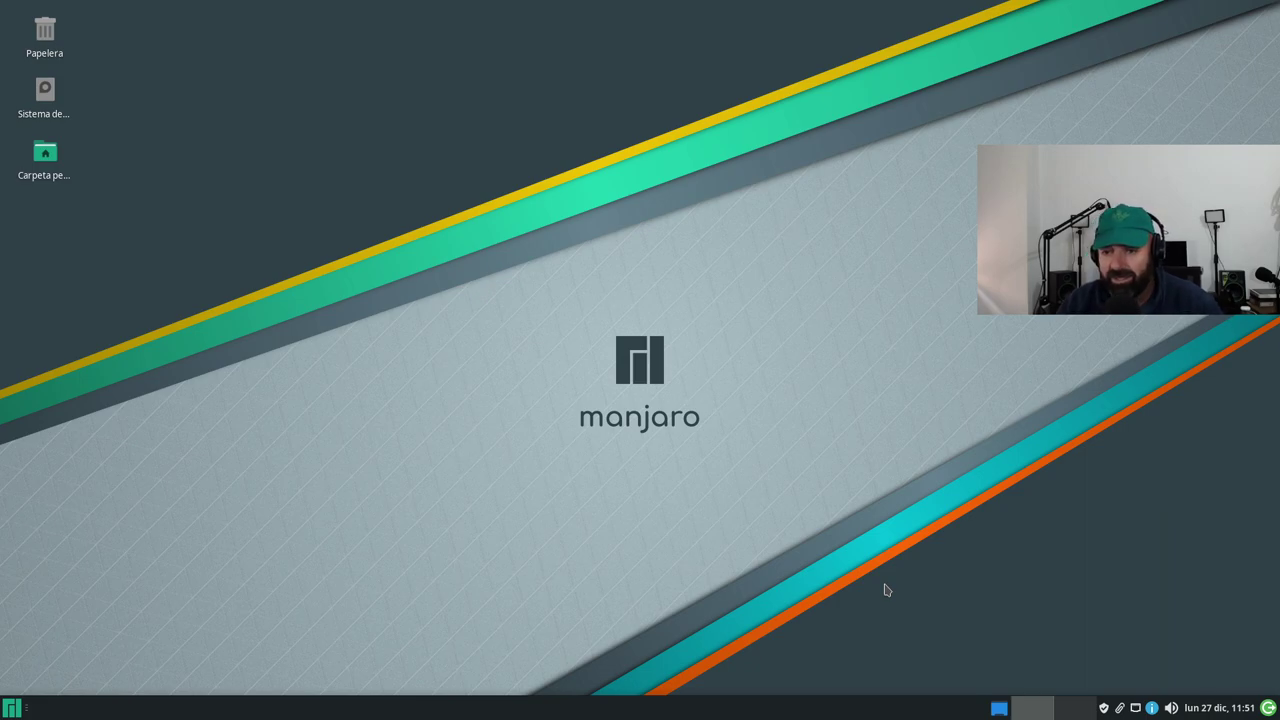
- Launch the Firefox web browser and enable its Menu Bar
click(14, 709)
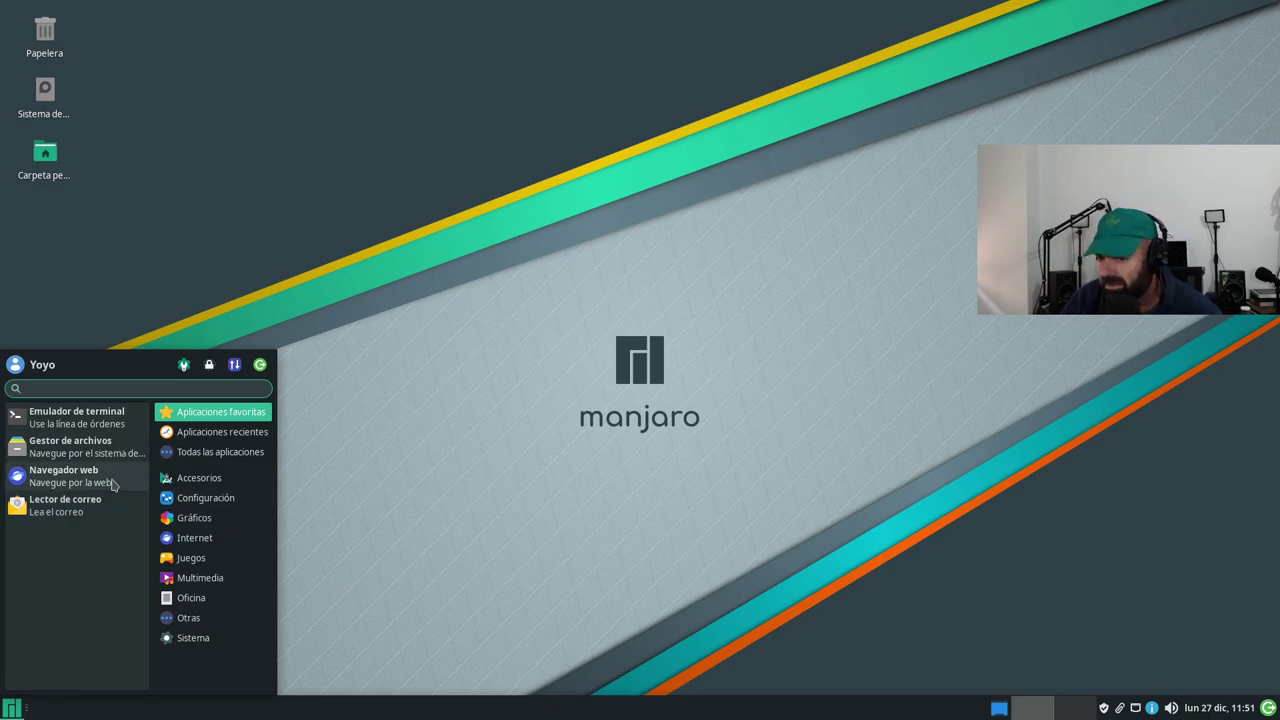
click(703, 505)
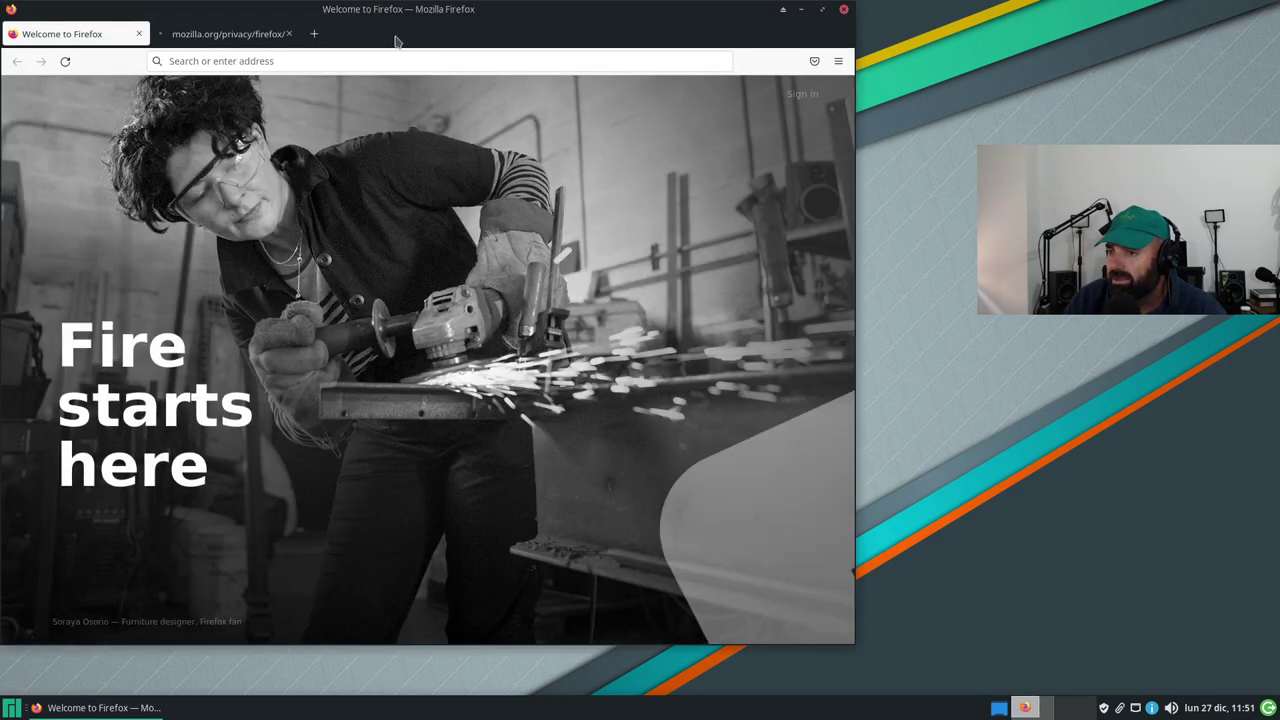
right_click(395, 38)
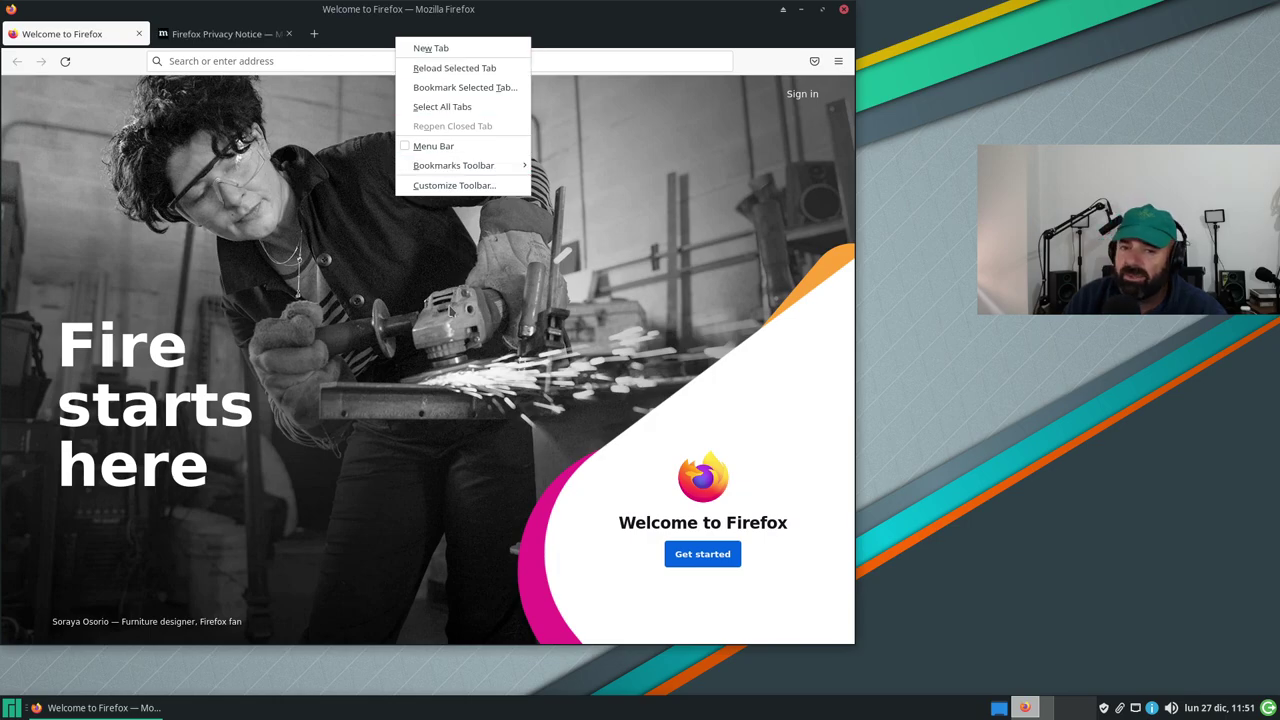
click(470, 146)
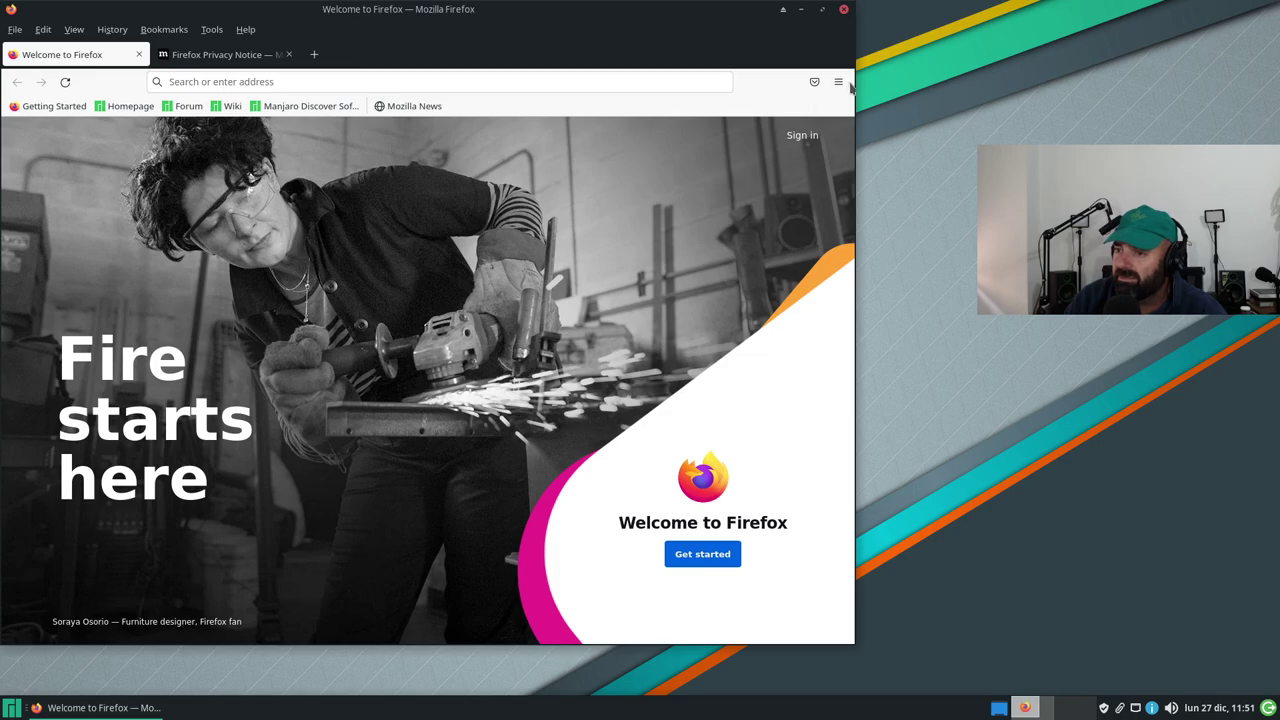
- Check Firefox's version information, then close the dialog and the browser
click(248, 30)
click(278, 152)
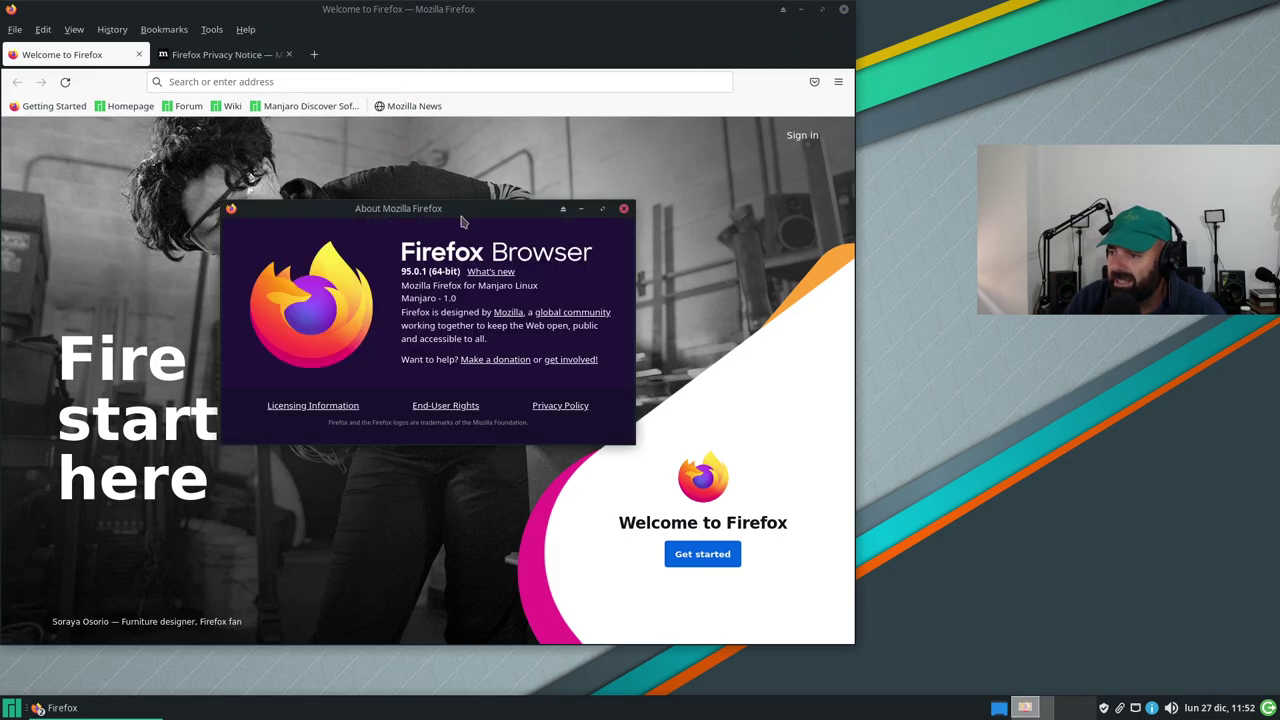
click(624, 208)
key(alt+F4)
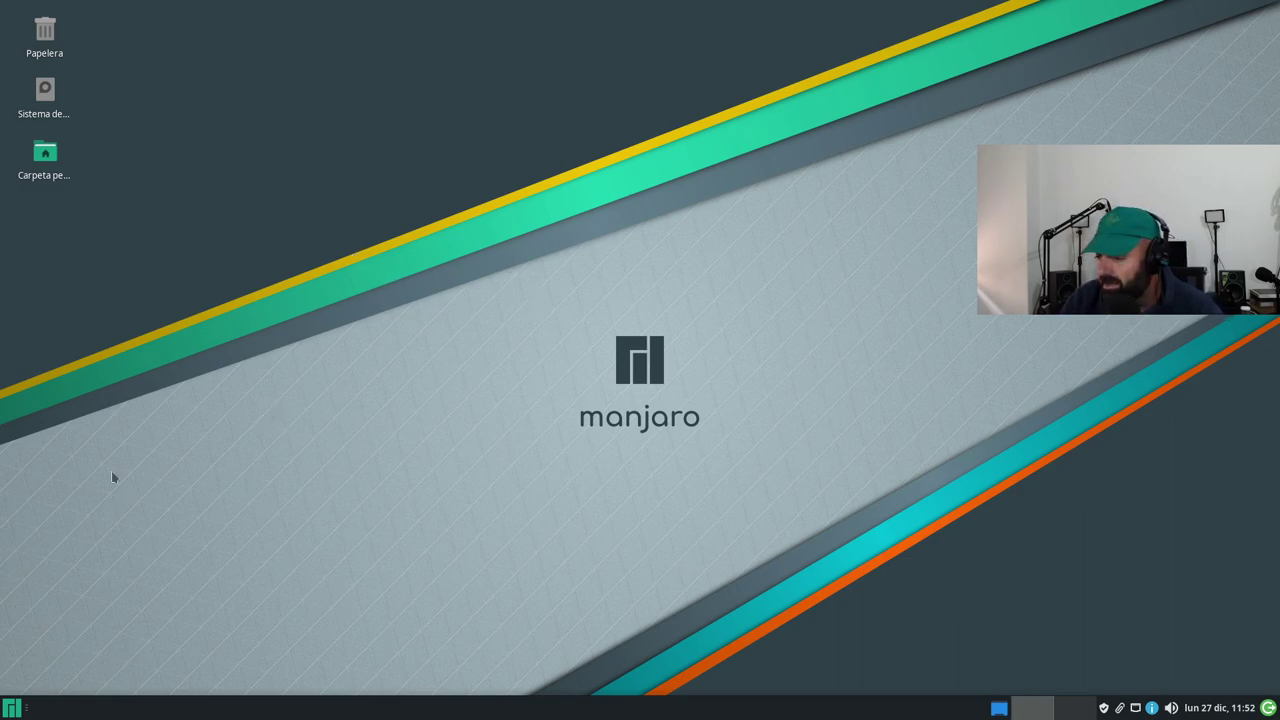
- Examine the preinstalled applications in the Accesorios category, going through the whole list to Xfburn
click(9, 710)
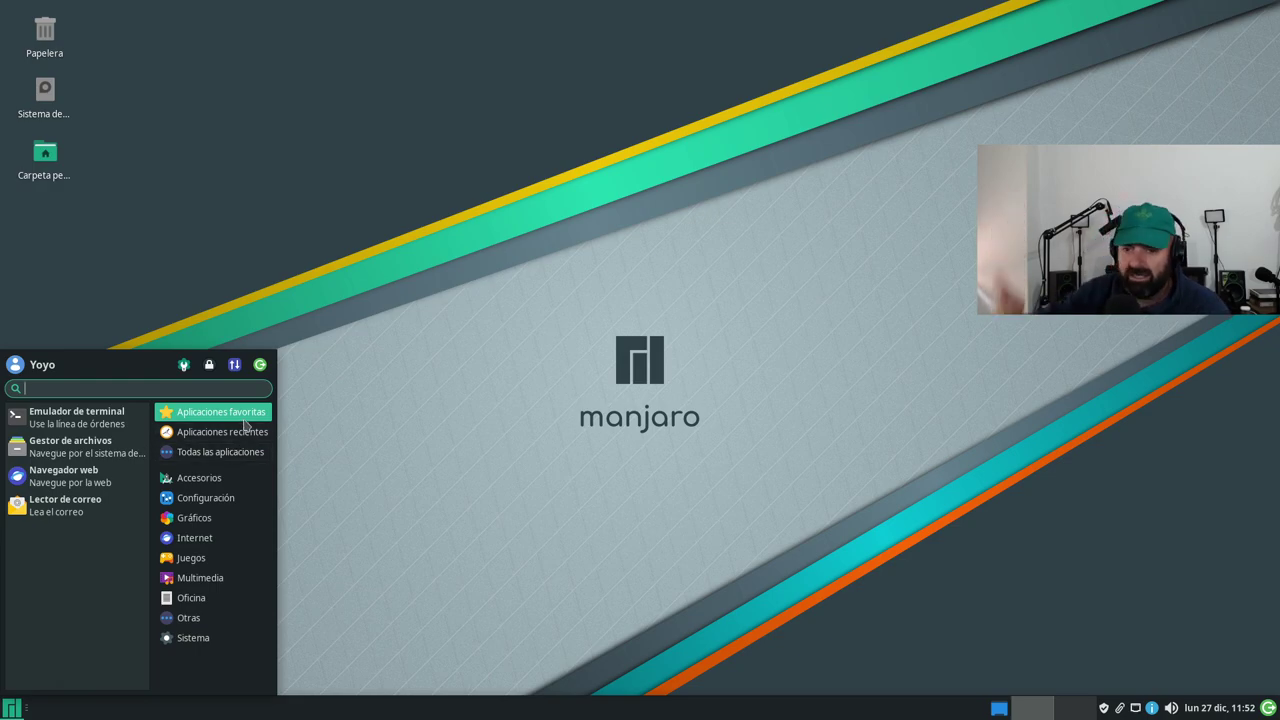
click(249, 484)
scroll(113, 521, down, 8)
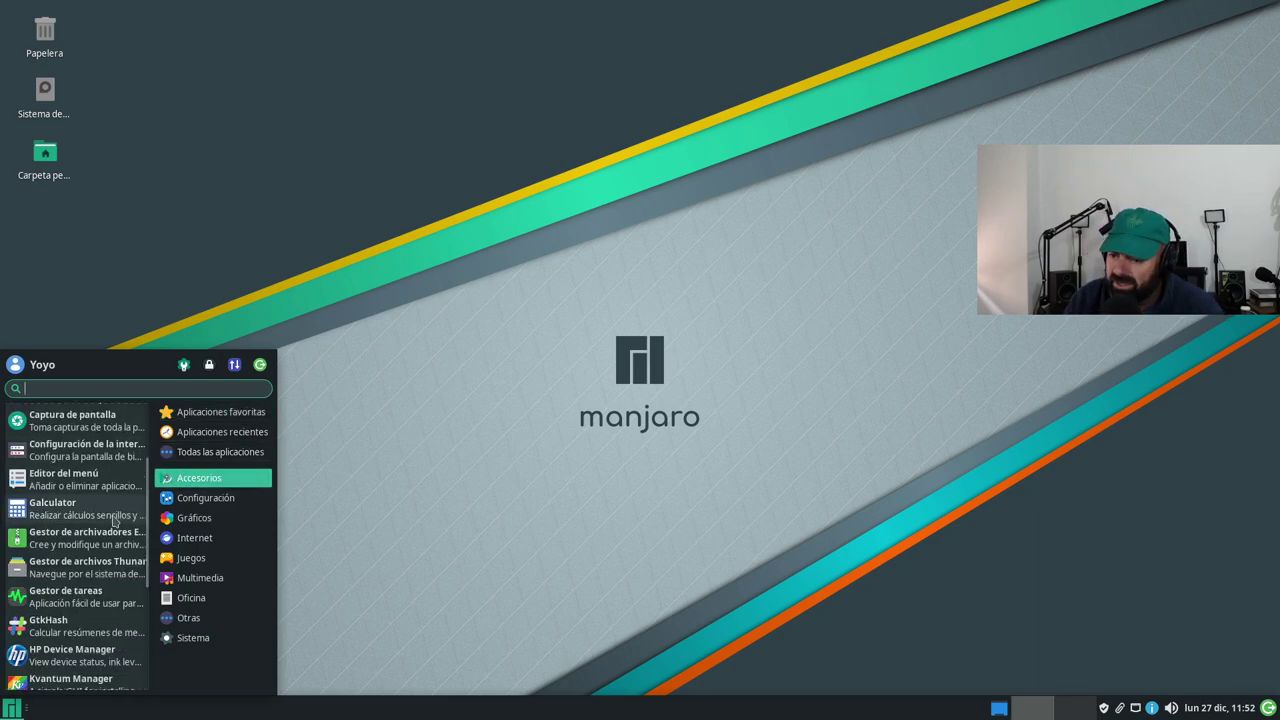
scroll(113, 521, up, 5)
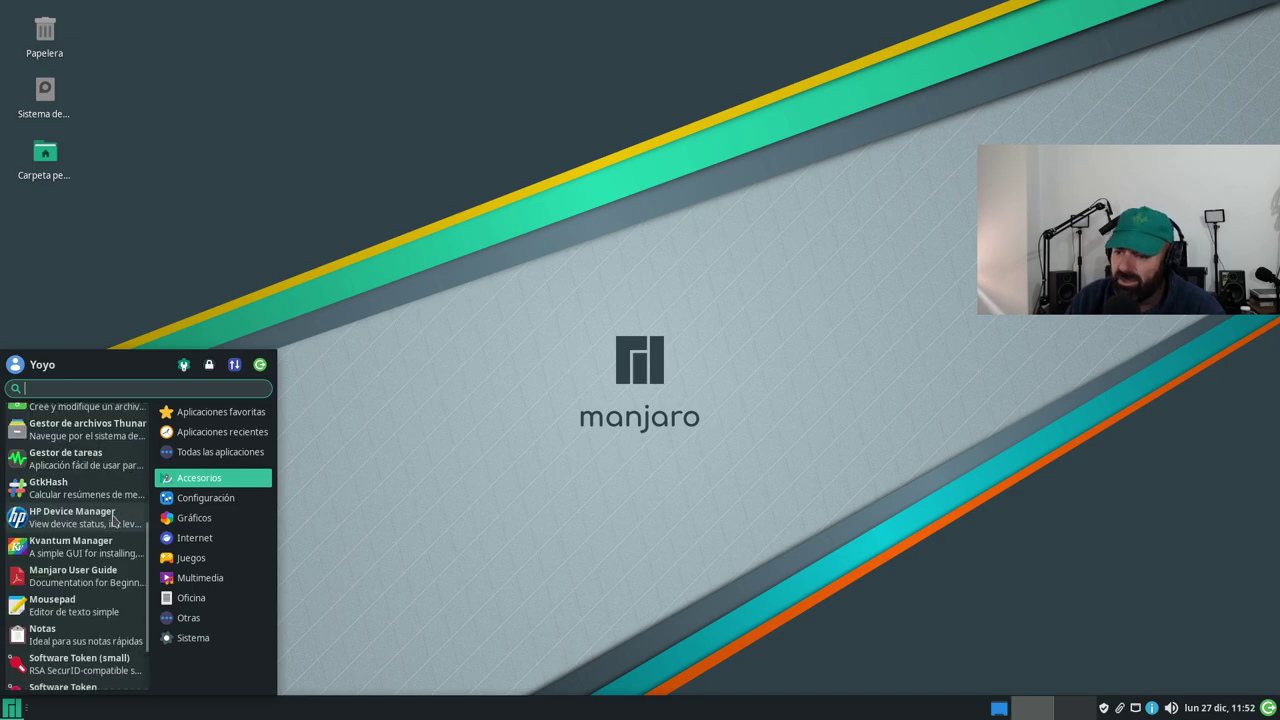
scroll(113, 521, up, 1)
scroll(113, 521, down, 4)
scroll(113, 521, up, 3)
scroll(113, 521, down, 5)
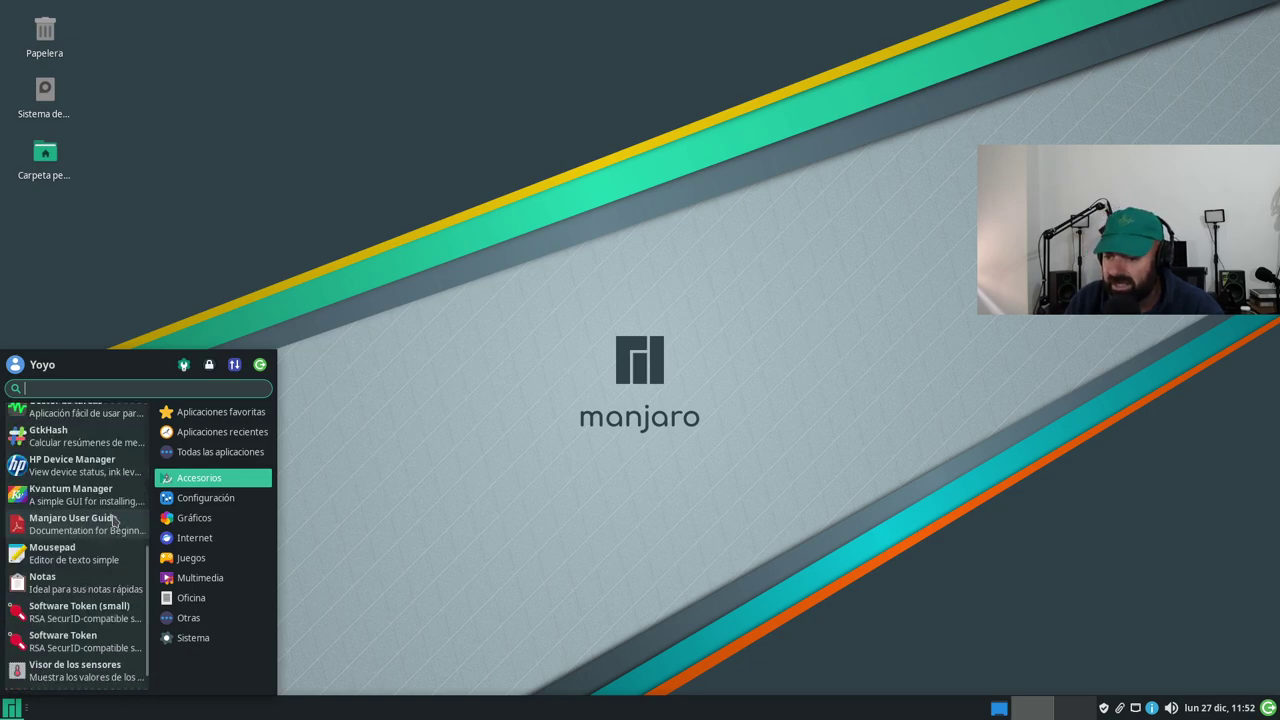
scroll(113, 521, down, 1)
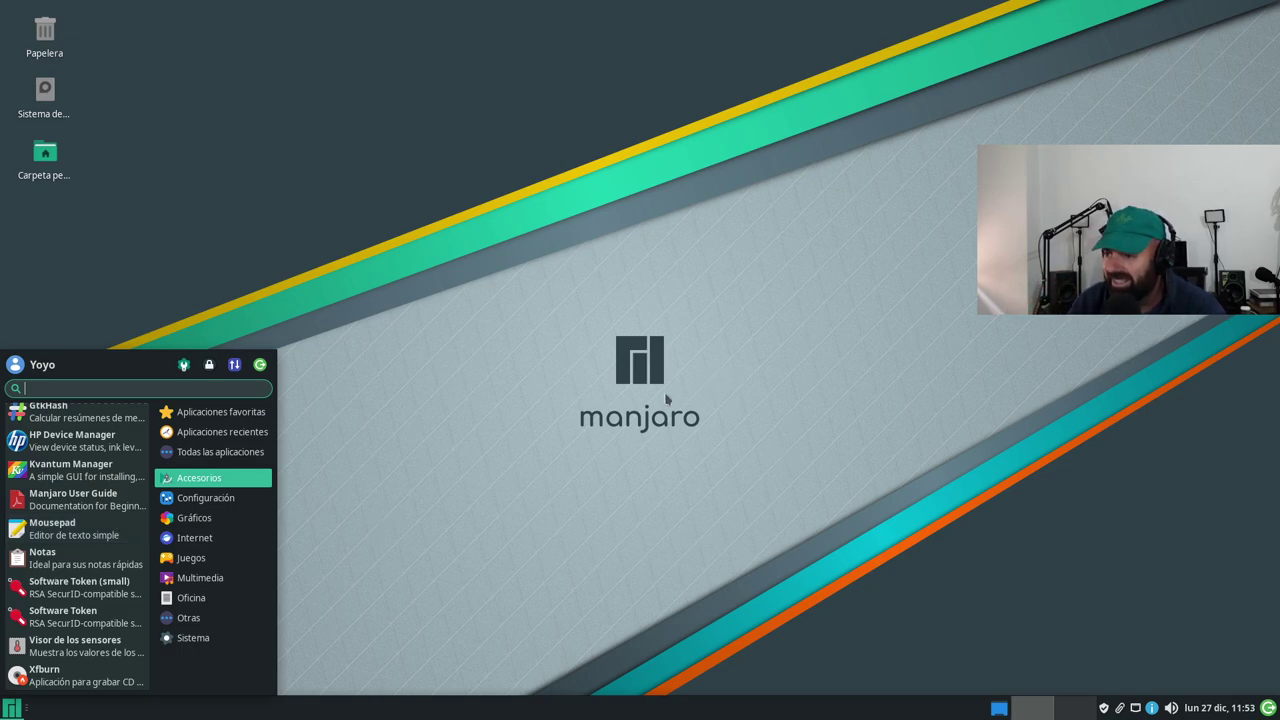
- Review the preinstalled applications in the Configuración, Gráficos, Internet and Juegos categories
click(240, 506)
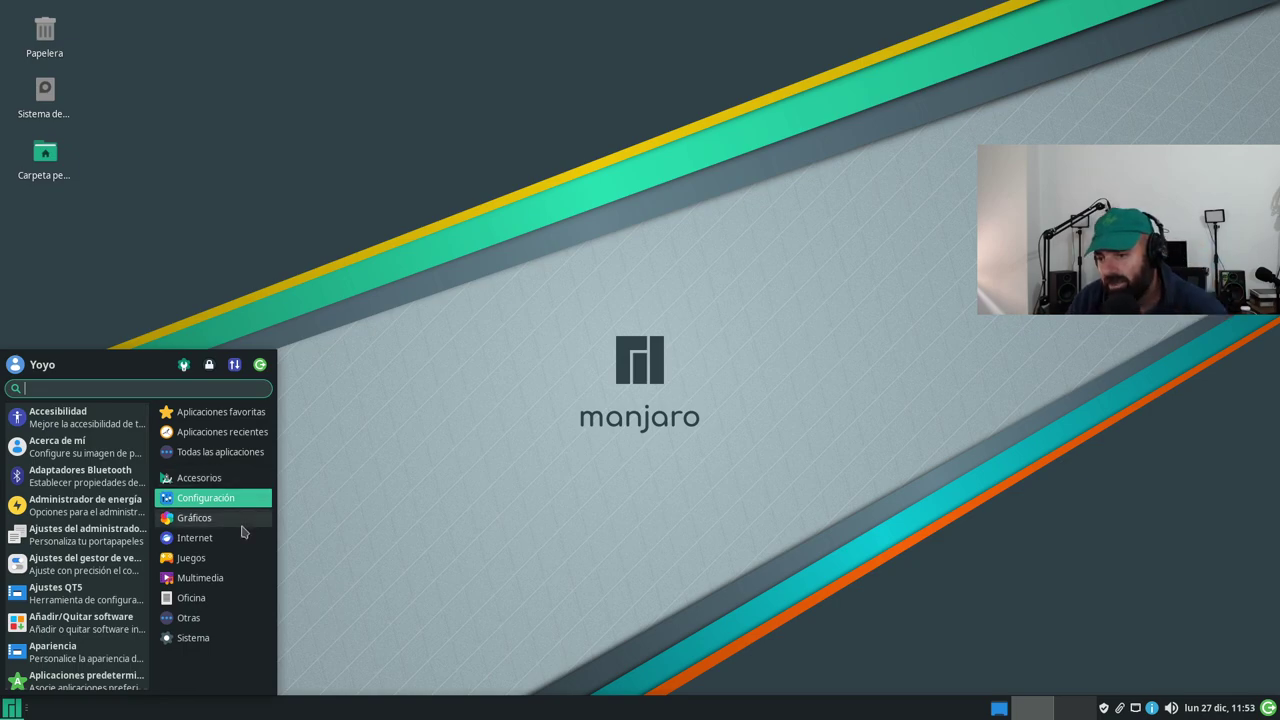
click(241, 520)
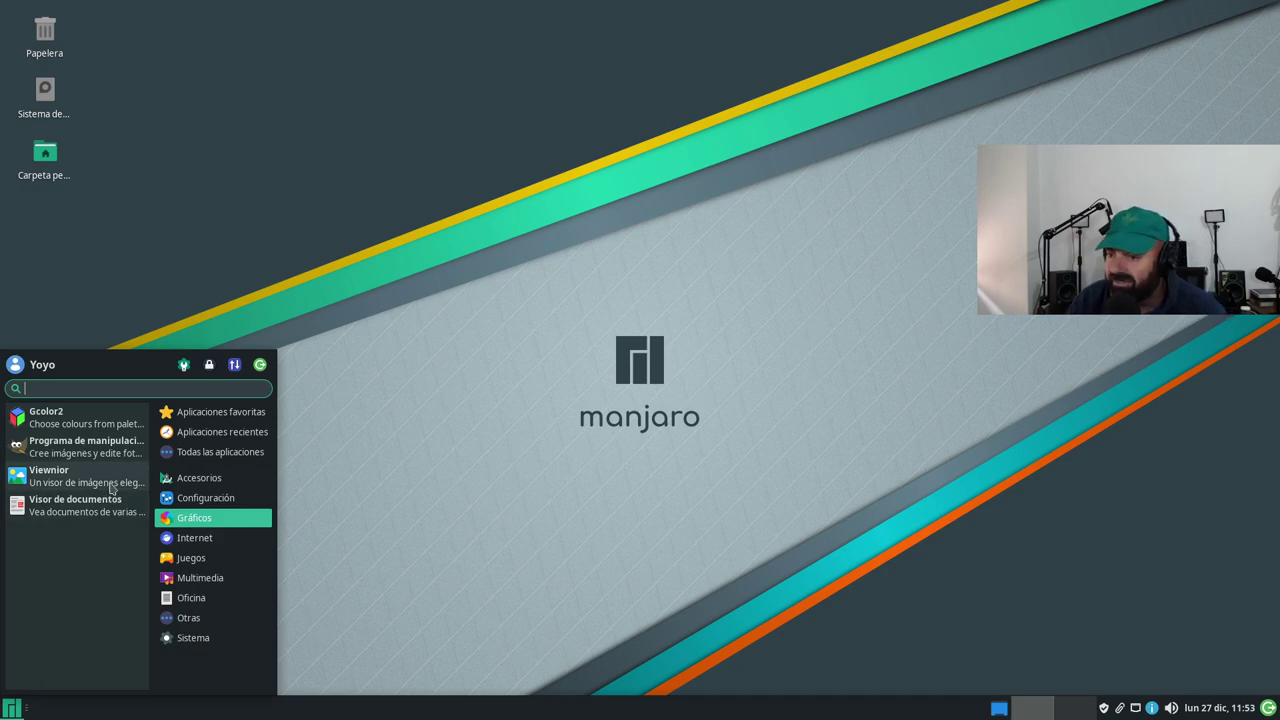
click(201, 546)
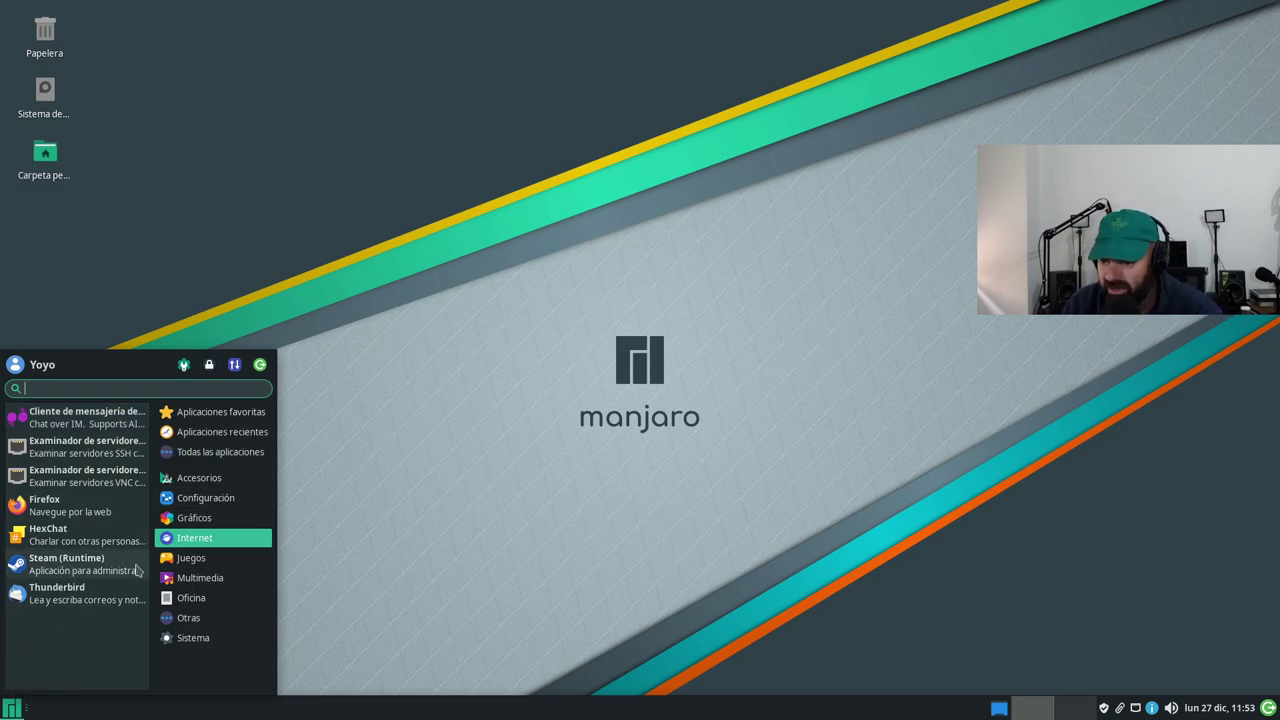
click(210, 559)
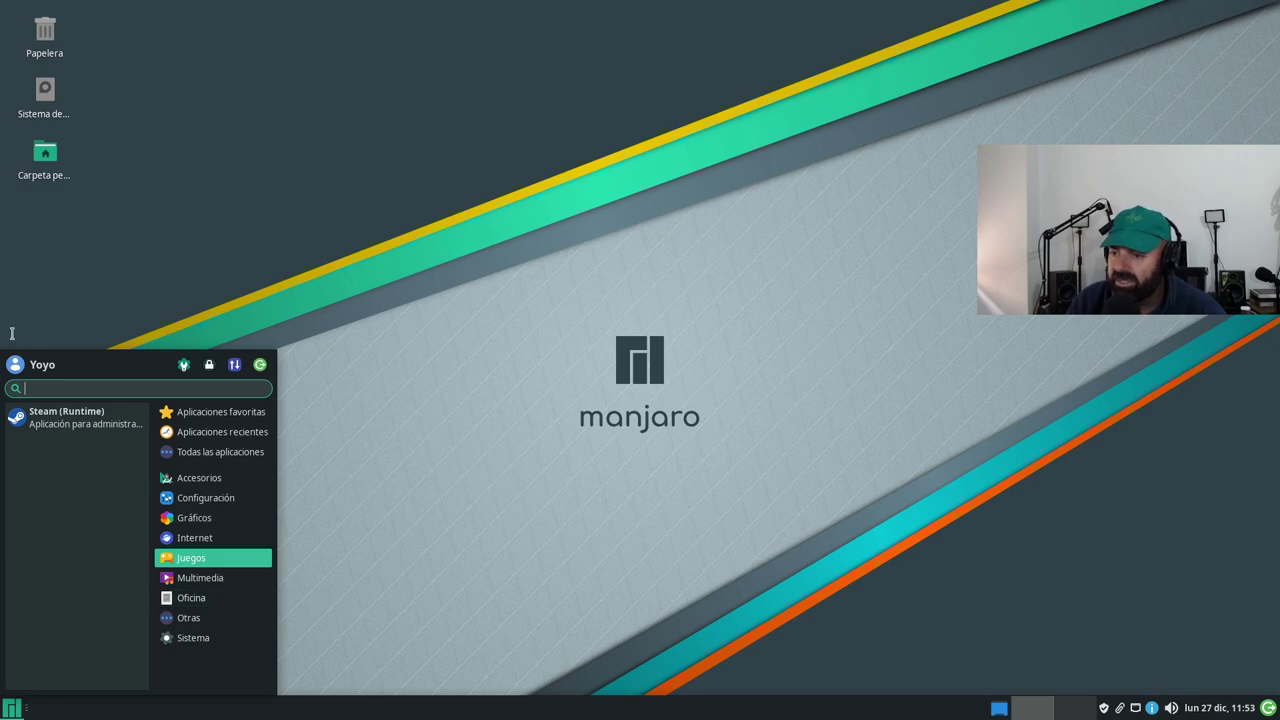
- Look over the Multimedia and Oficina applications and launch ONLYOFFICE Desktop Editors
click(239, 586)
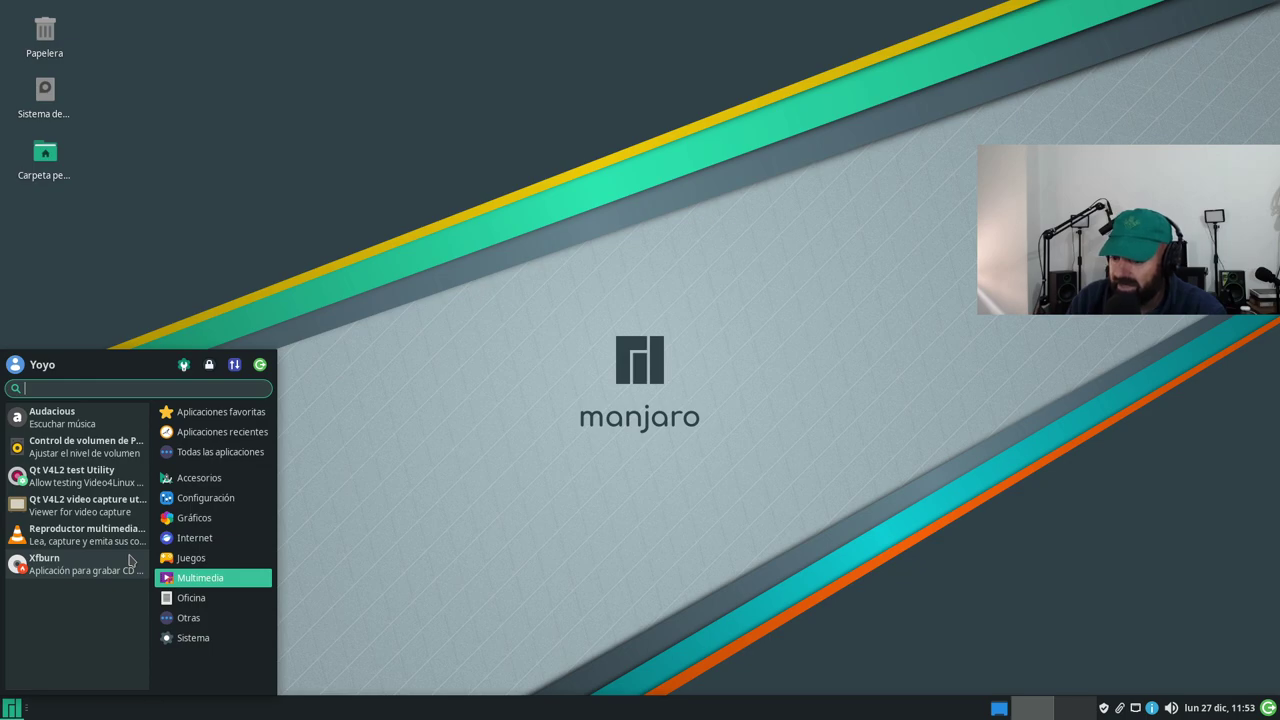
click(229, 600)
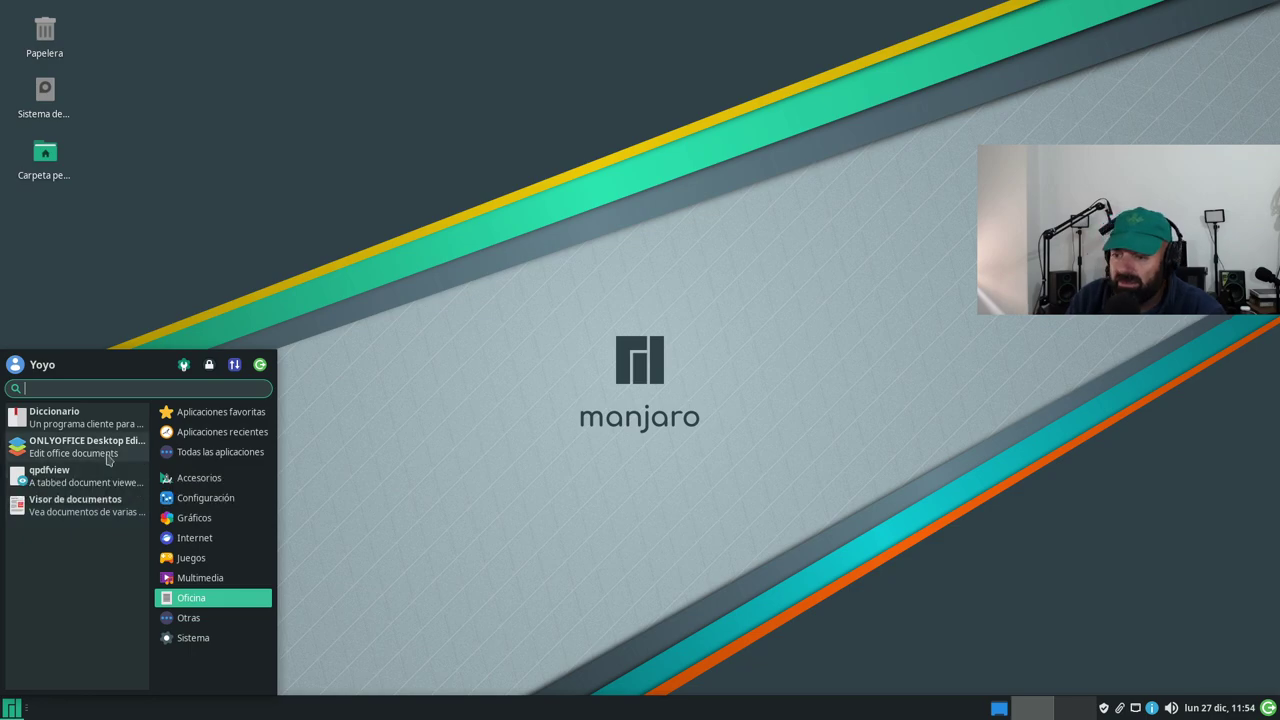
click(108, 459)
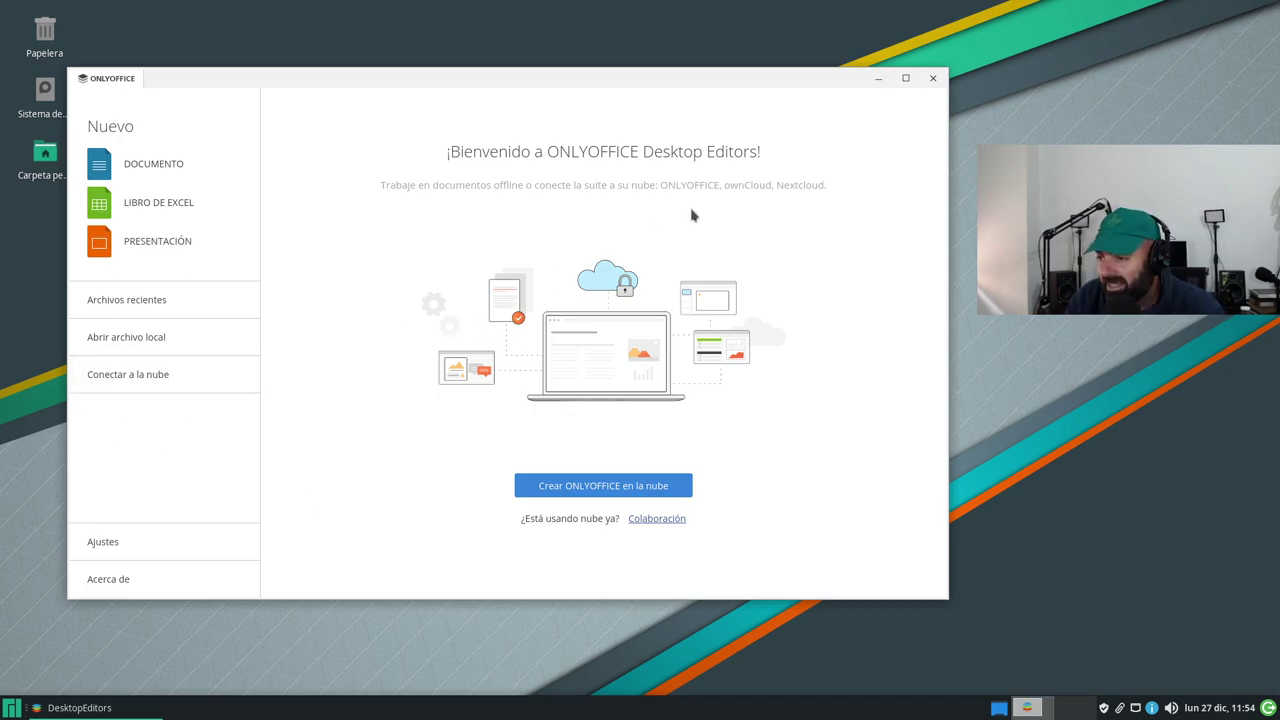
- Close ONLYOFFICE and review the preinstalled applications in the Oficina, Otras and Sistema categories
click(933, 78)
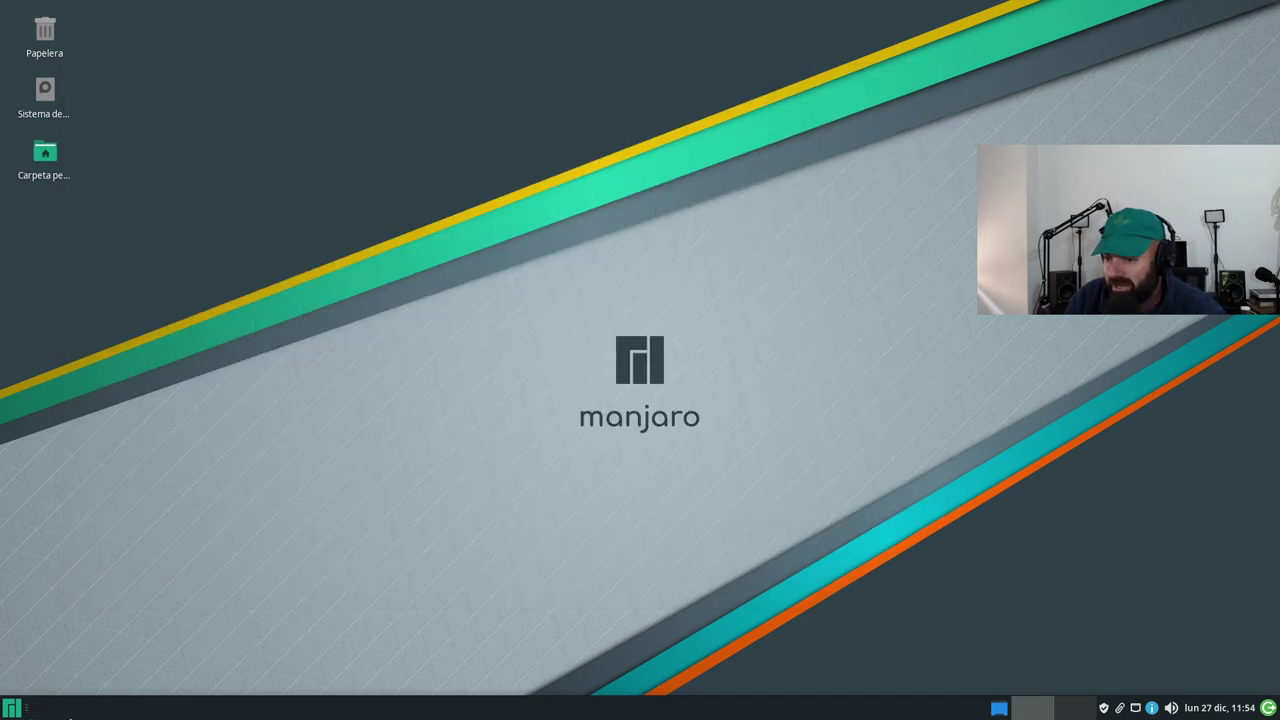
click(14, 708)
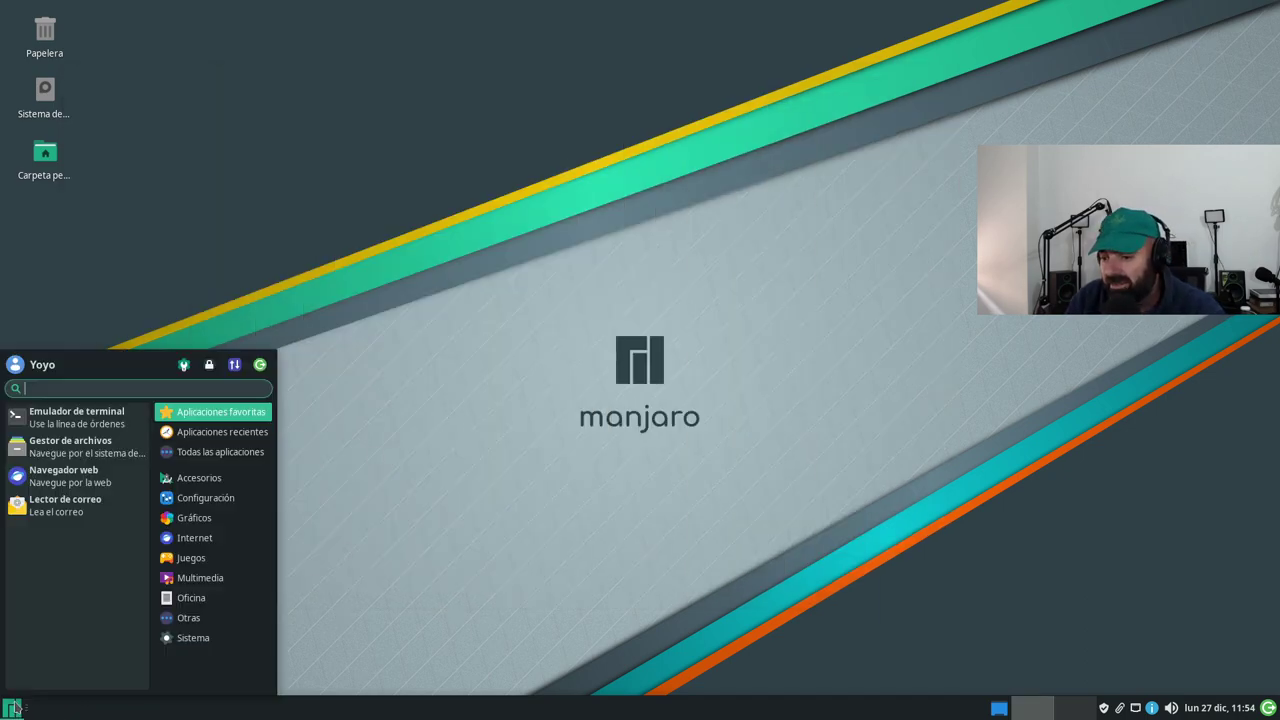
click(218, 601)
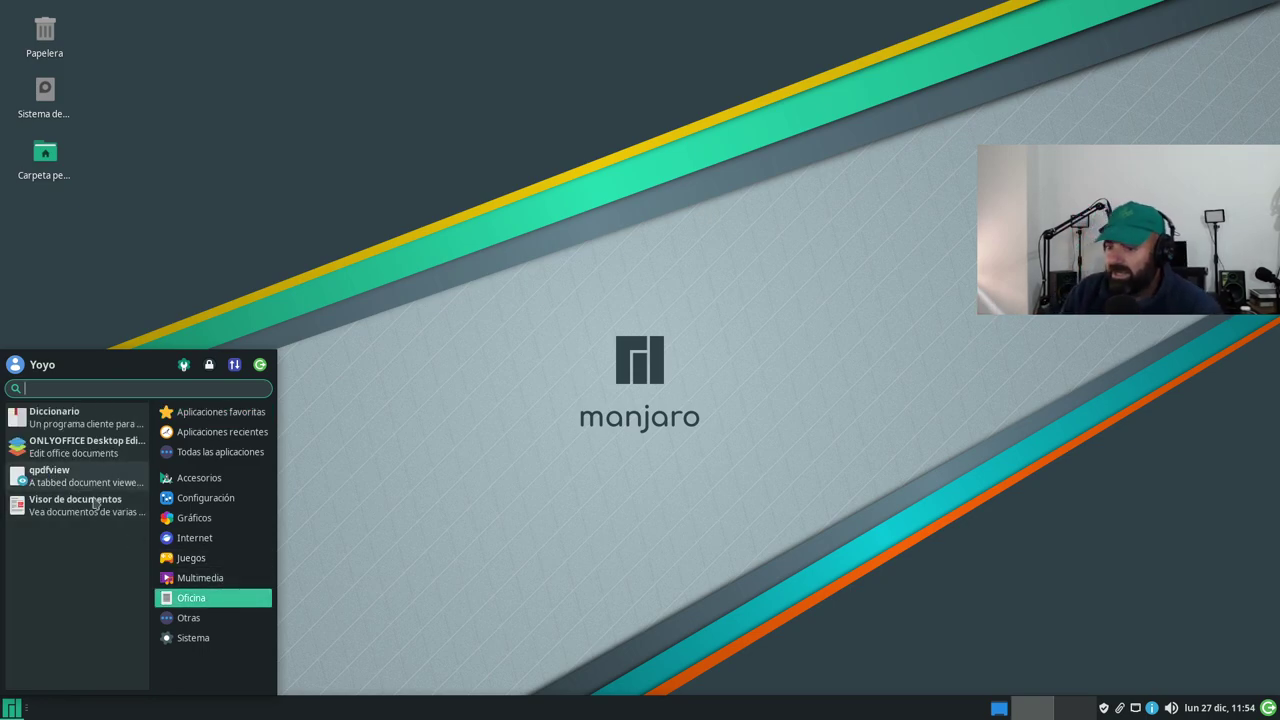
click(214, 621)
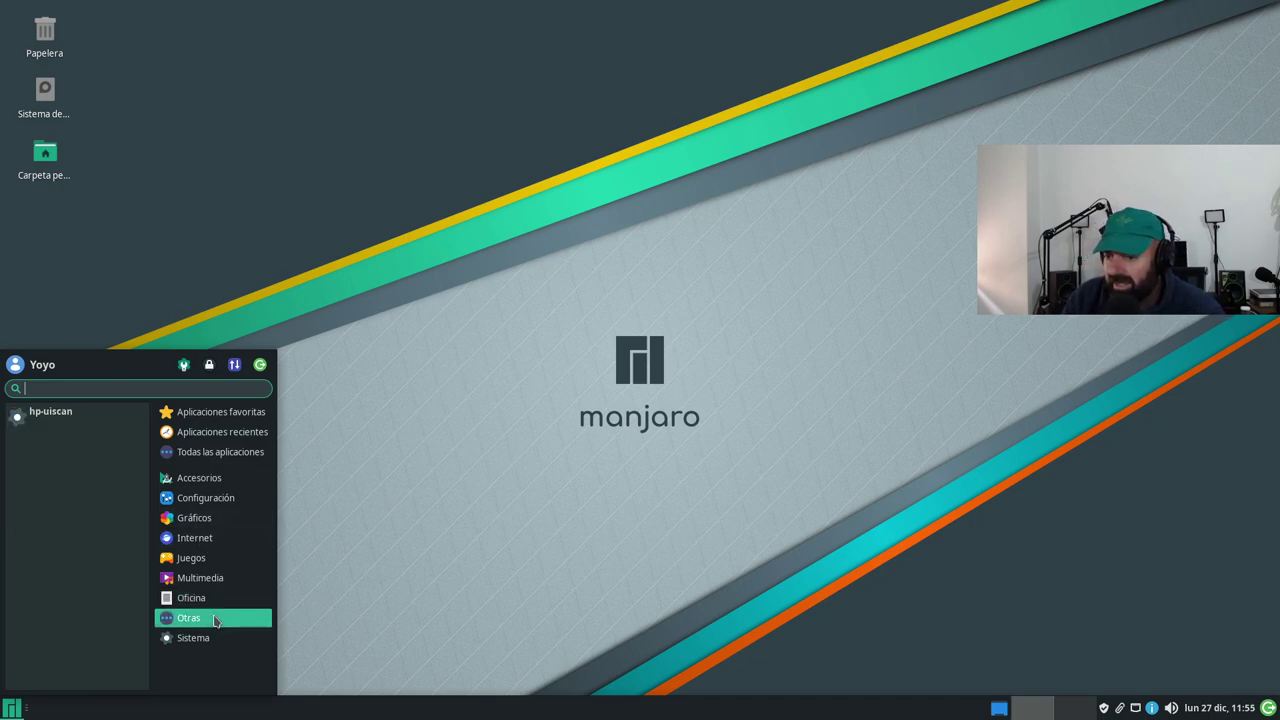
click(187, 640)
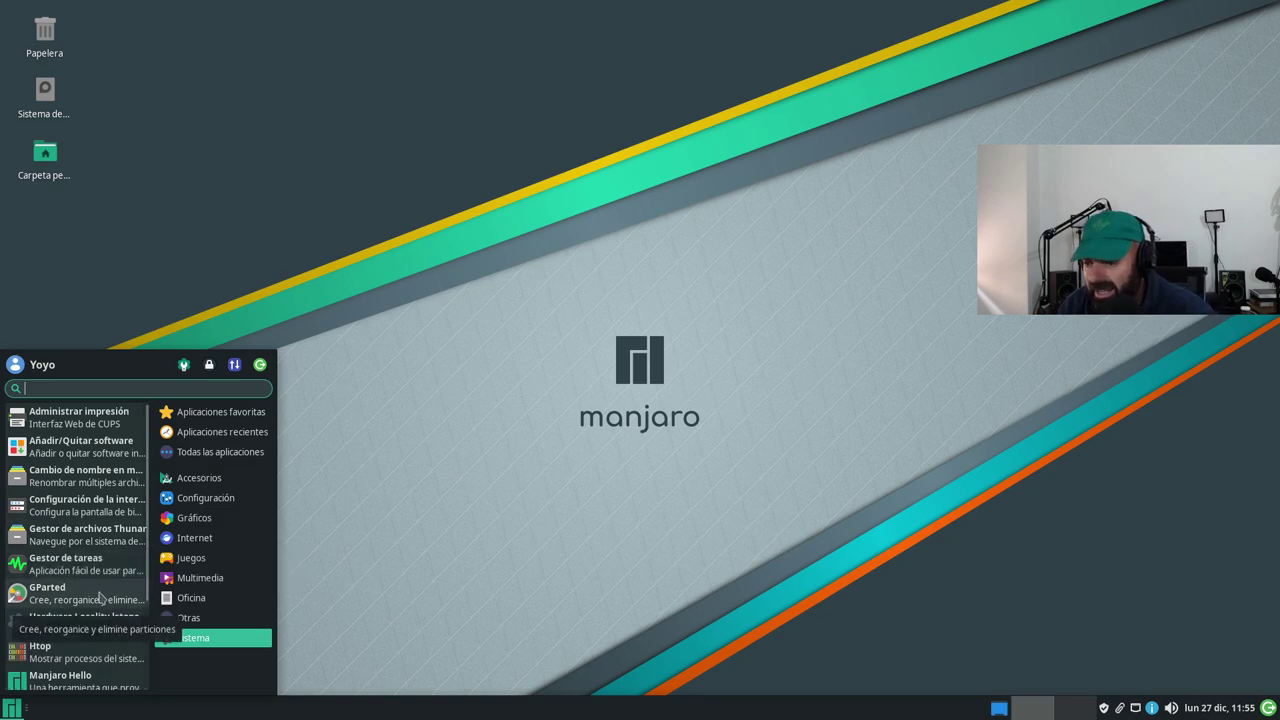
- Launch Gestor de tareas, enlarge and reposition its window to read the memory usage, and close it
click(90, 563)
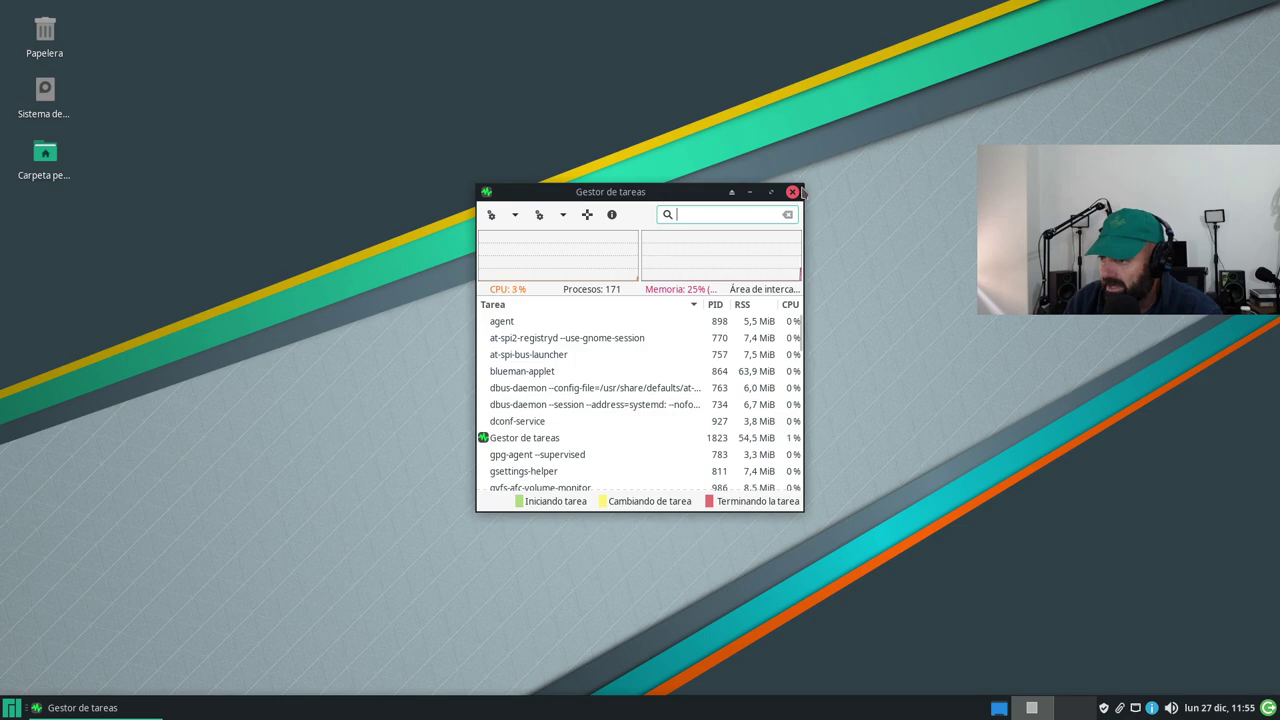
drag(803, 190, 803, 195)
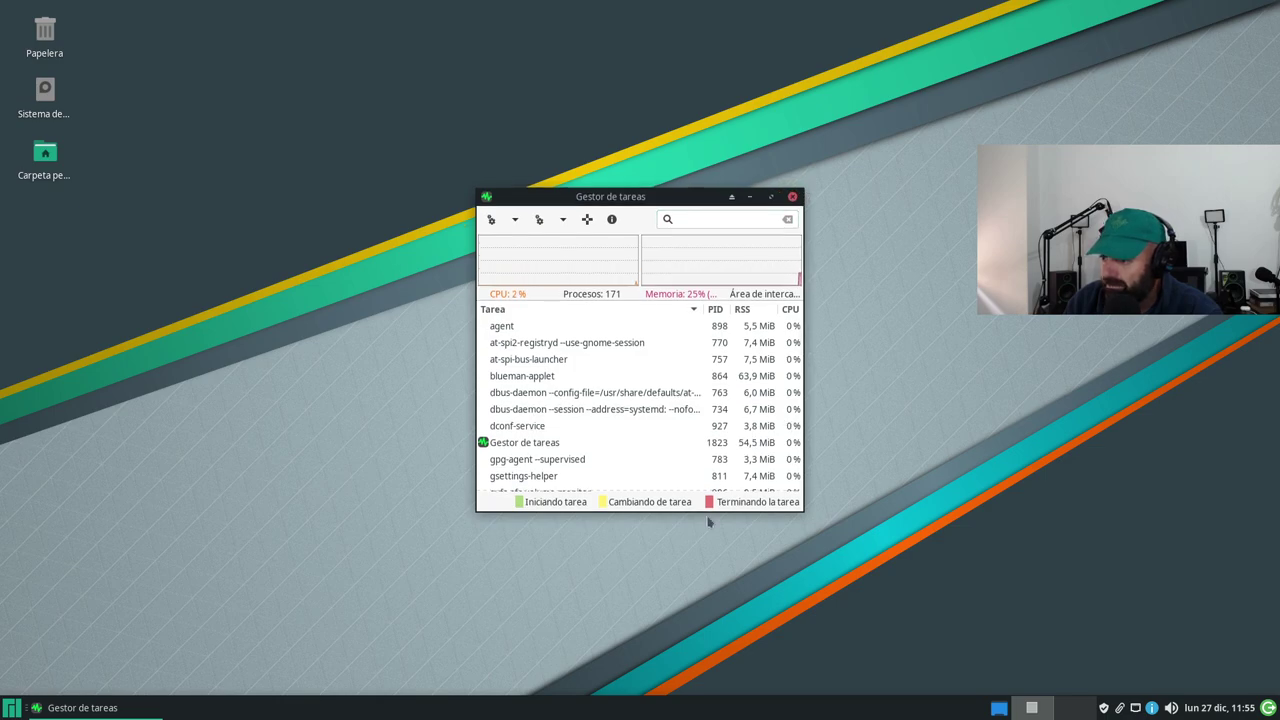
drag(797, 507, 1186, 594)
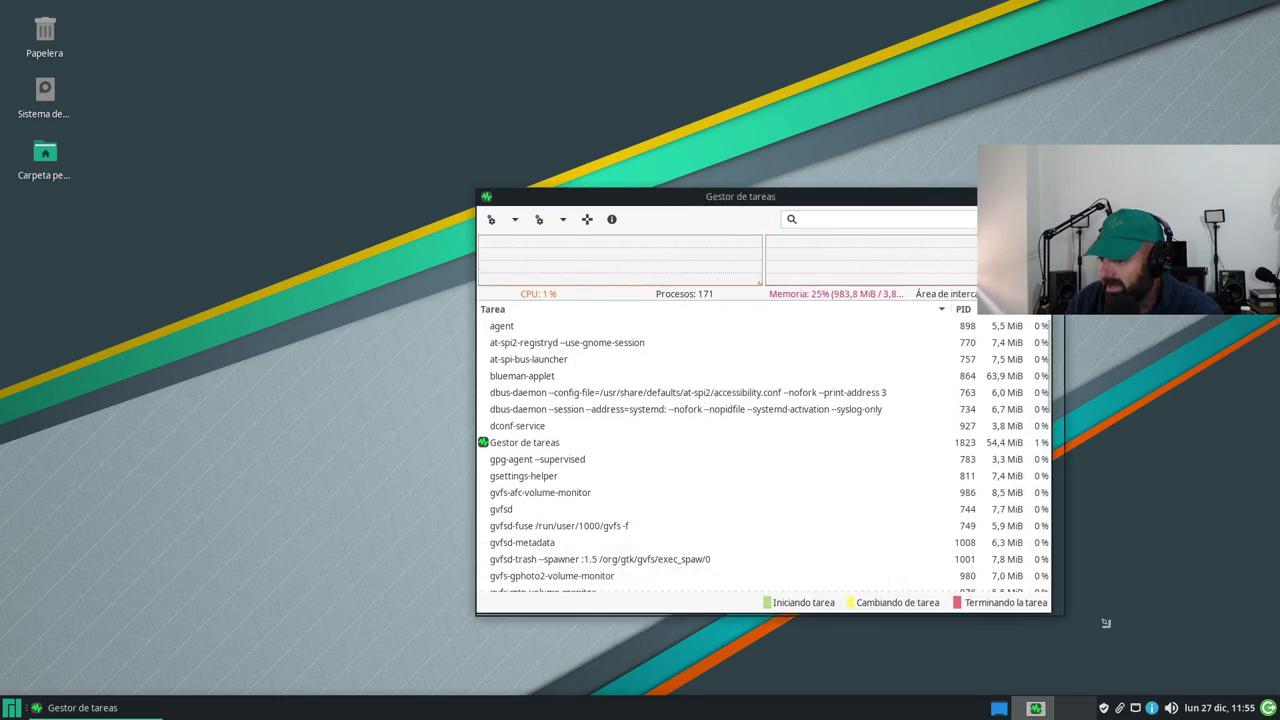
drag(821, 203, 531, 85)
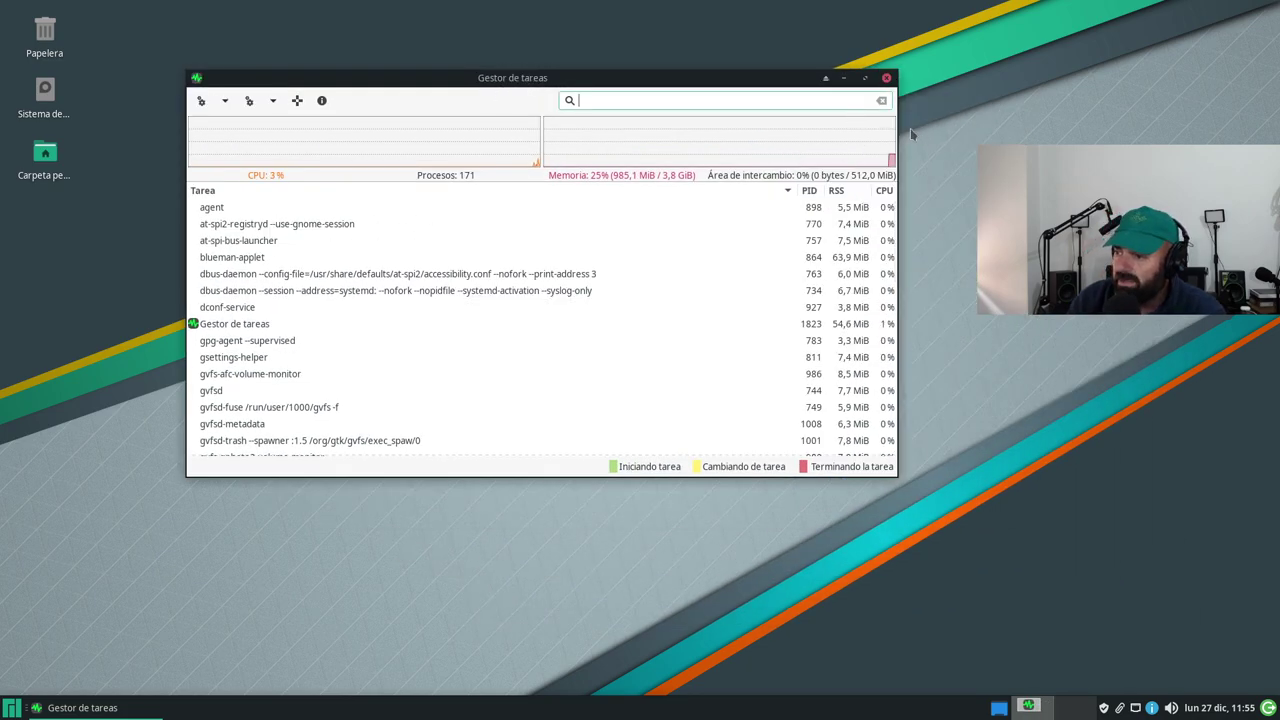
click(886, 79)
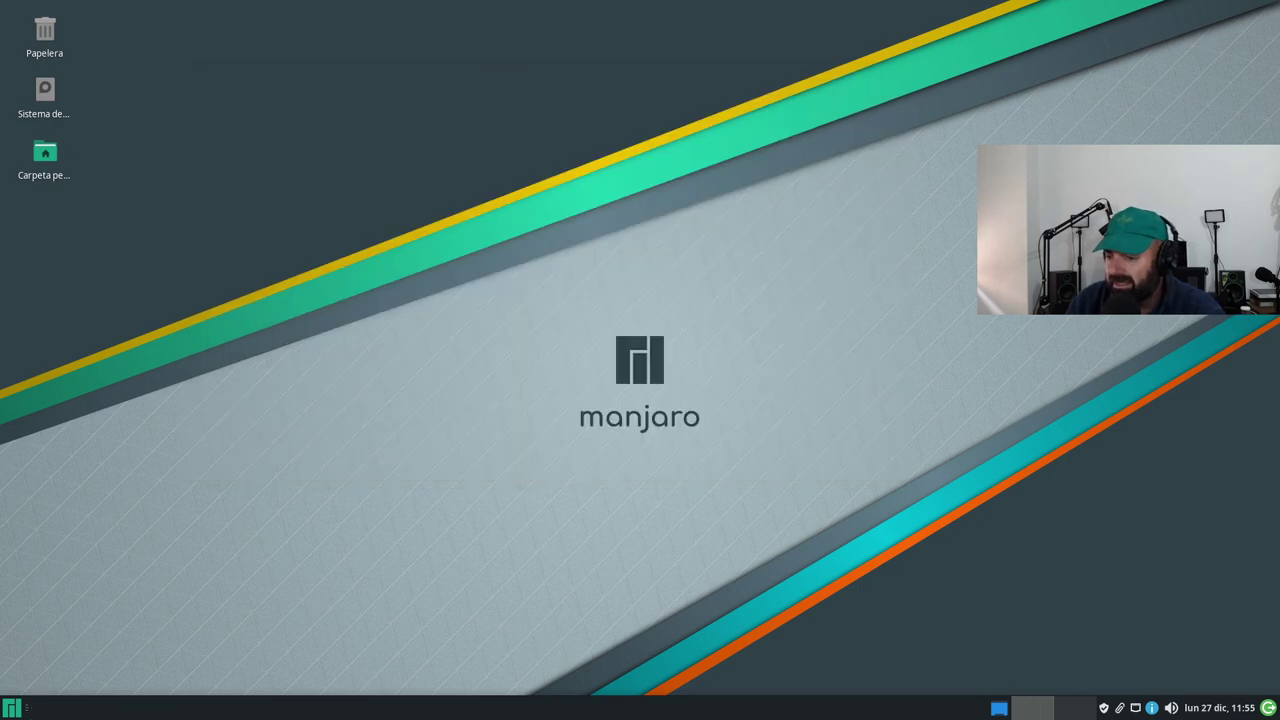
- Go through the rest of the Sistema applications, down to Visor de los sensores
click(14, 707)
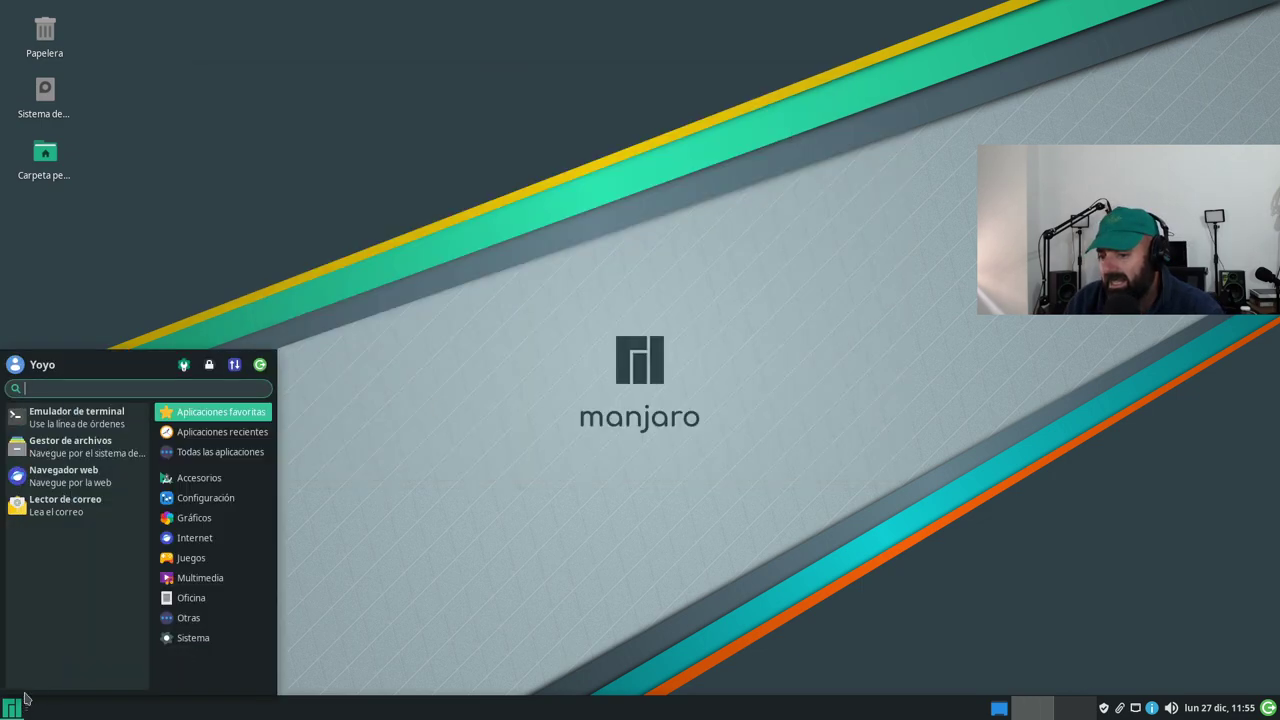
click(204, 639)
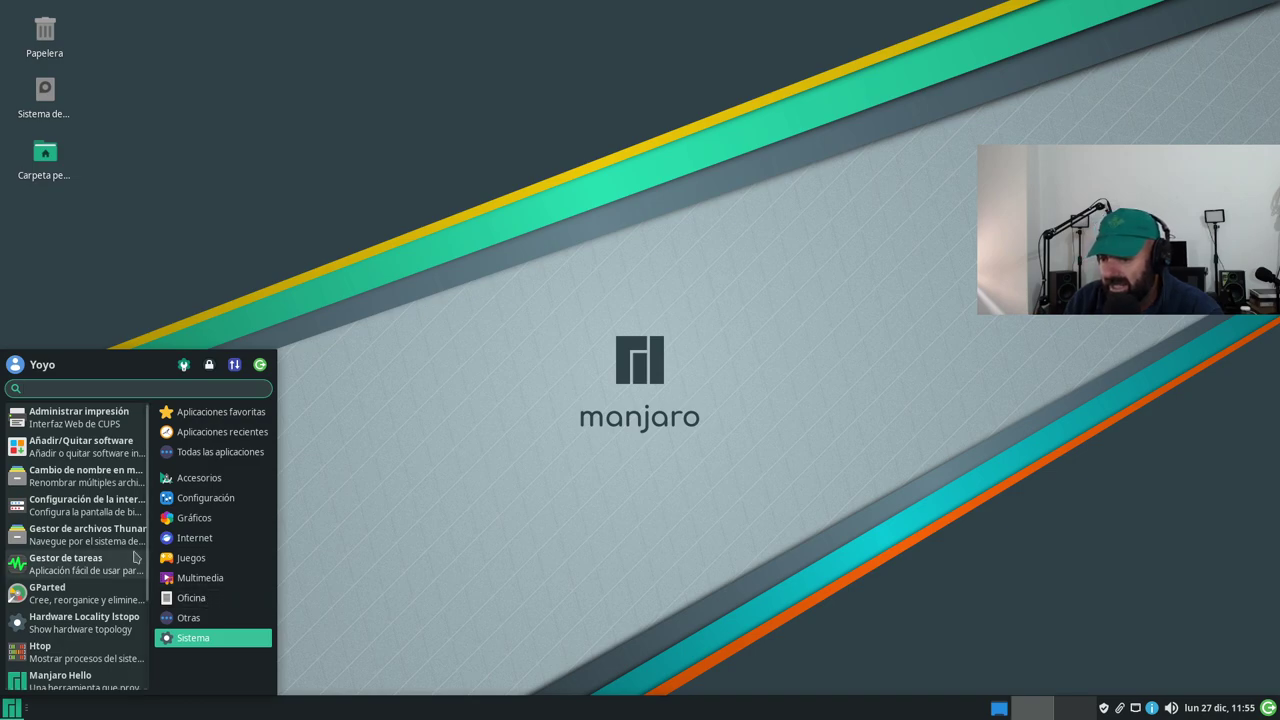
scroll(135, 557, down, 1)
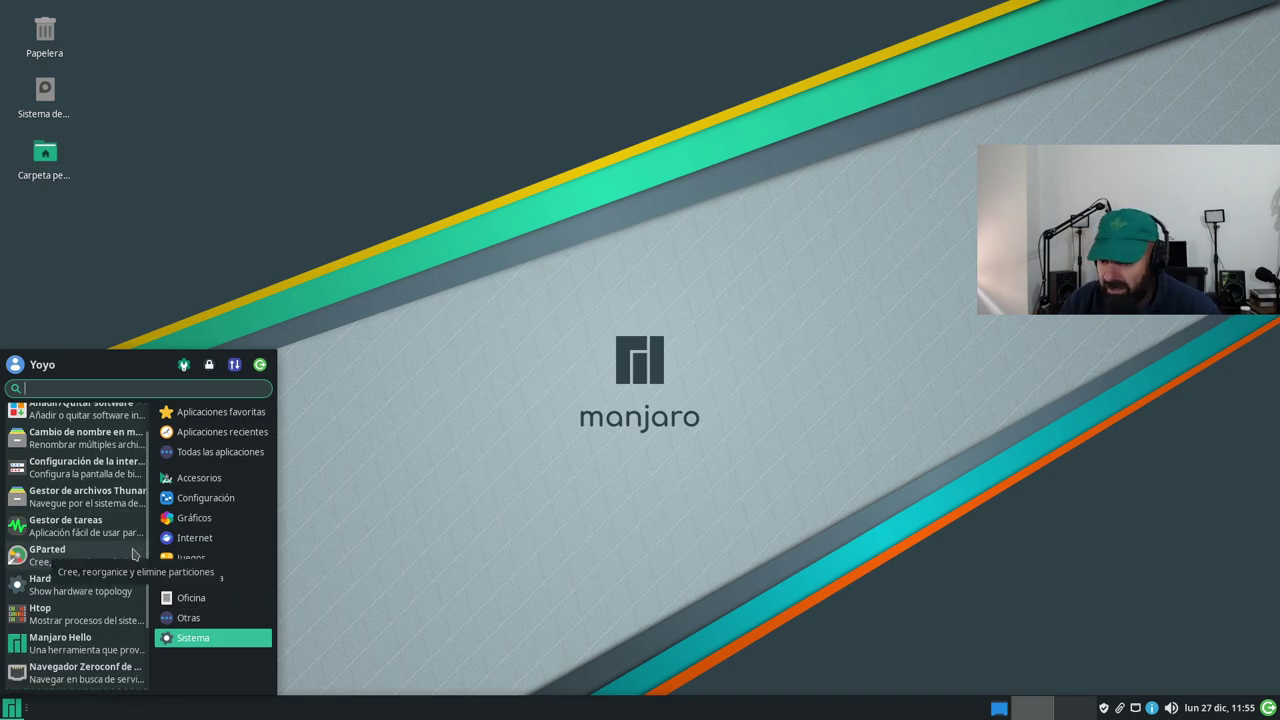
scroll(133, 555, down, 3)
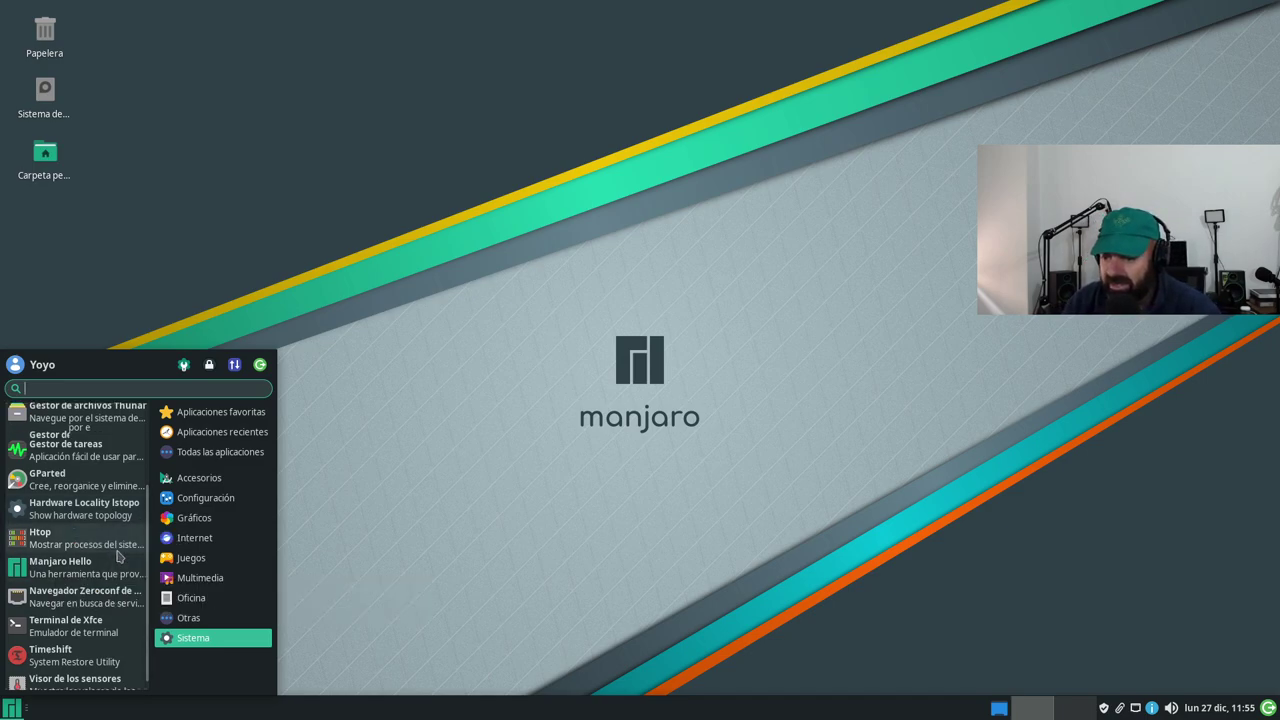
scroll(120, 558, down, 1)
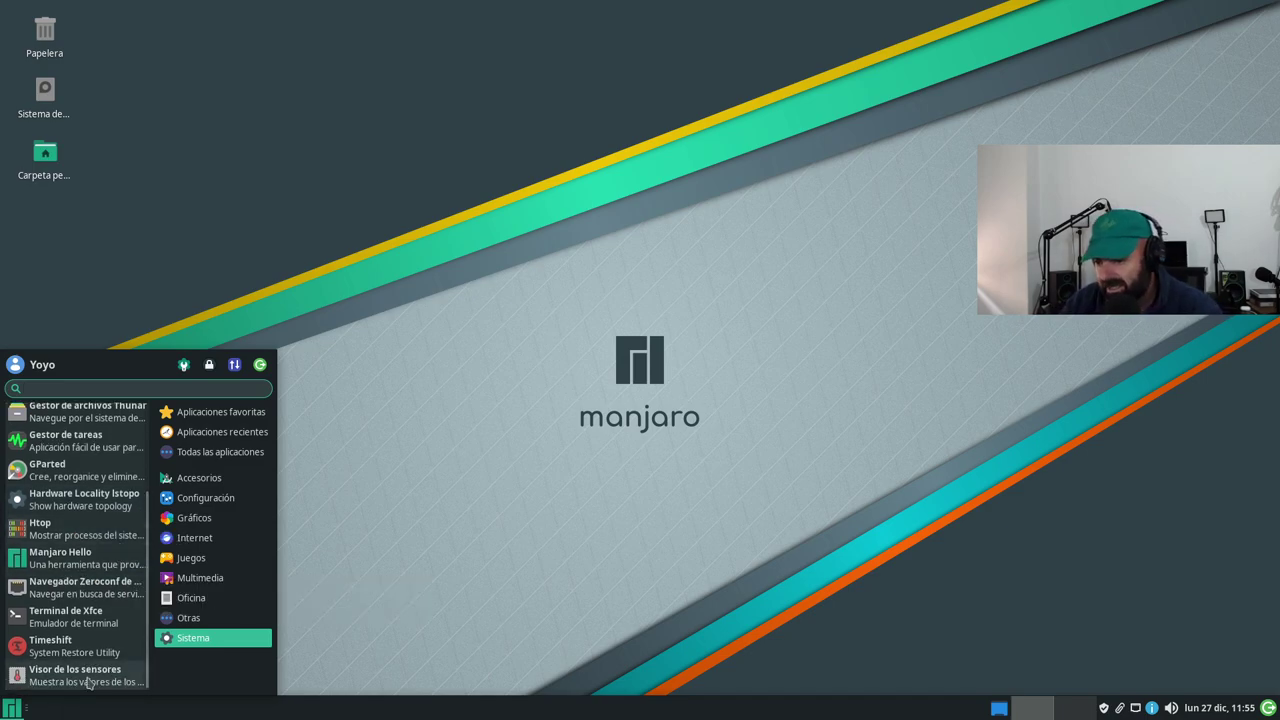
- Open Terminal de Xfce maximized and run a full system update with "sudo pacman -Syyu", entering the account password
click(68, 614)
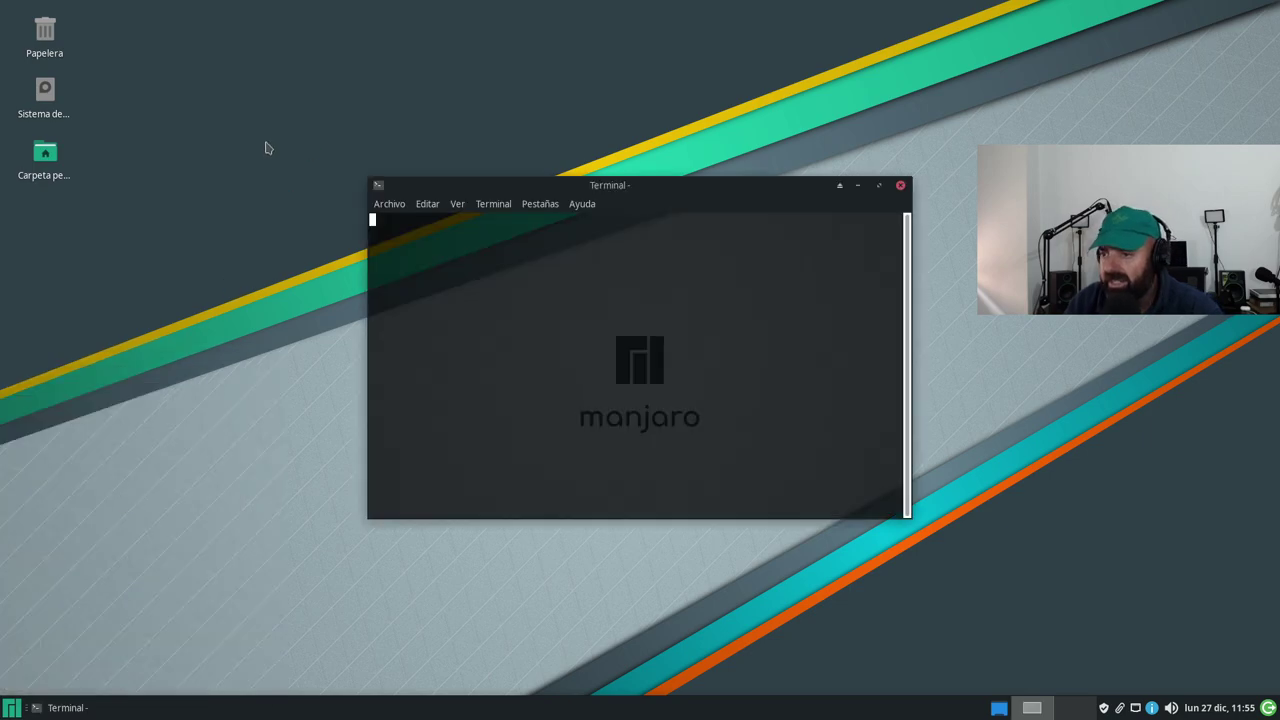
click(879, 186)
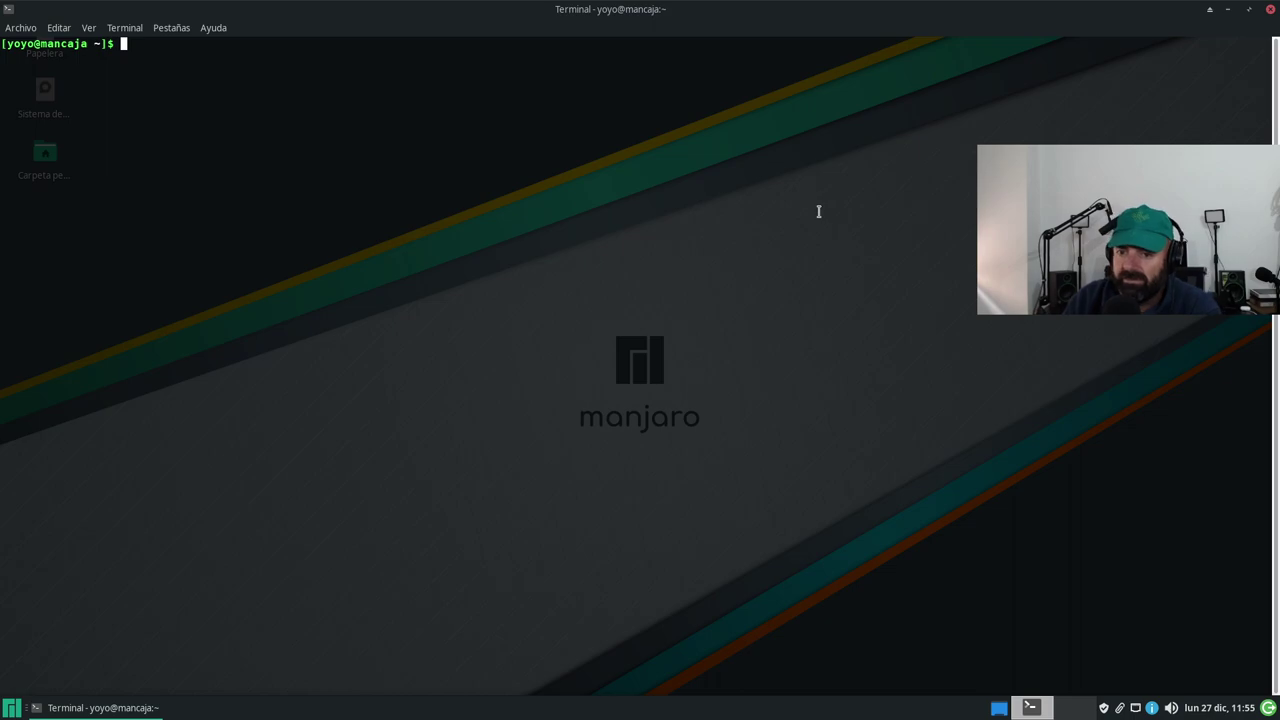
text(sudo dn)
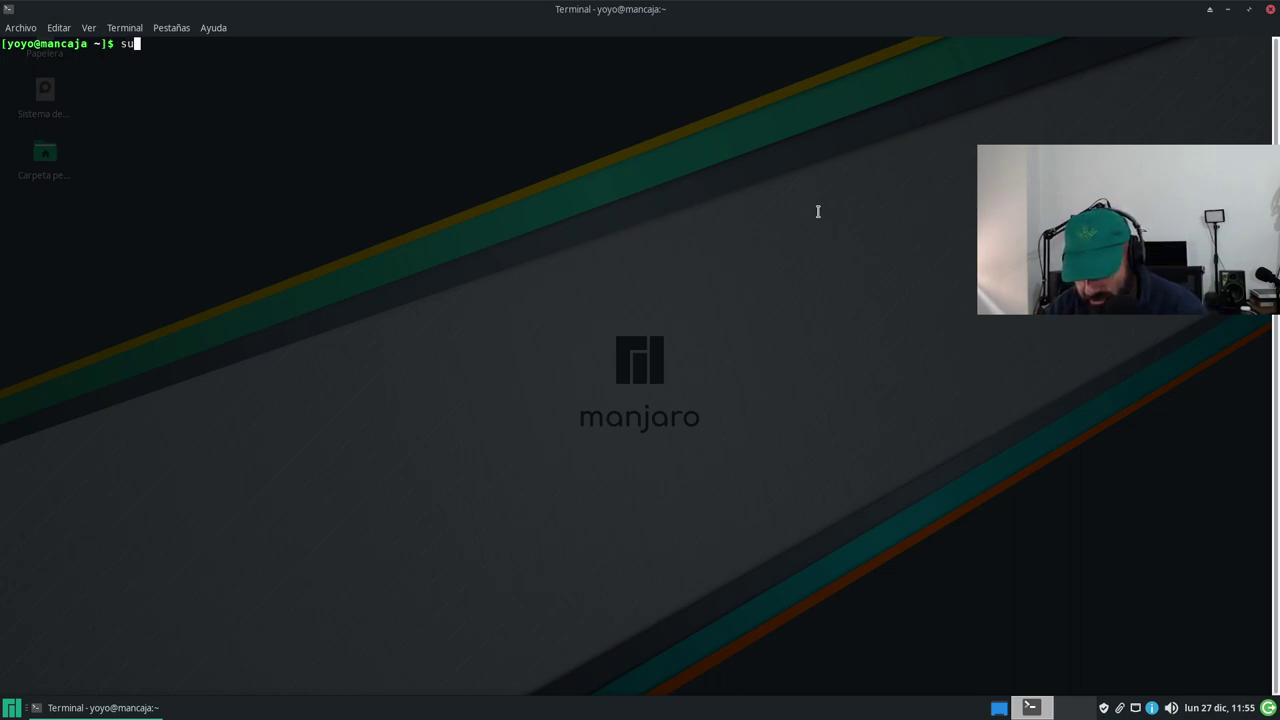
text(f)
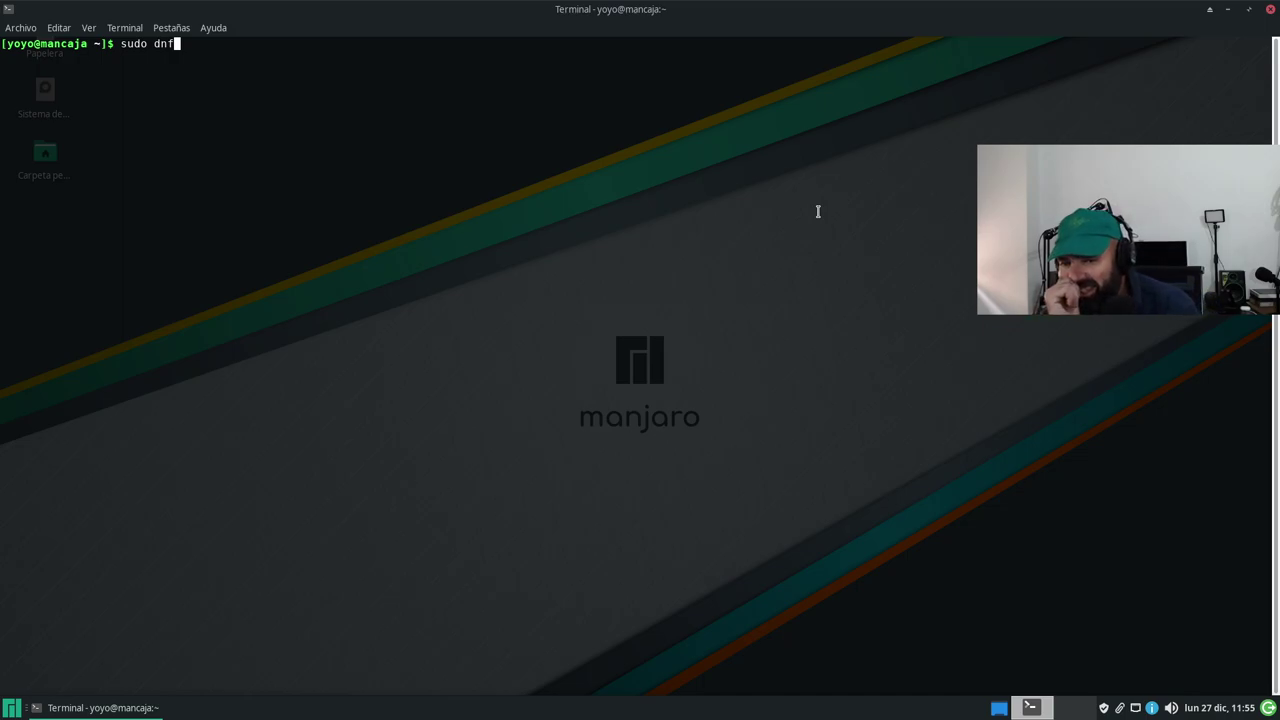
key(BackSpace)
key(BackSpace)
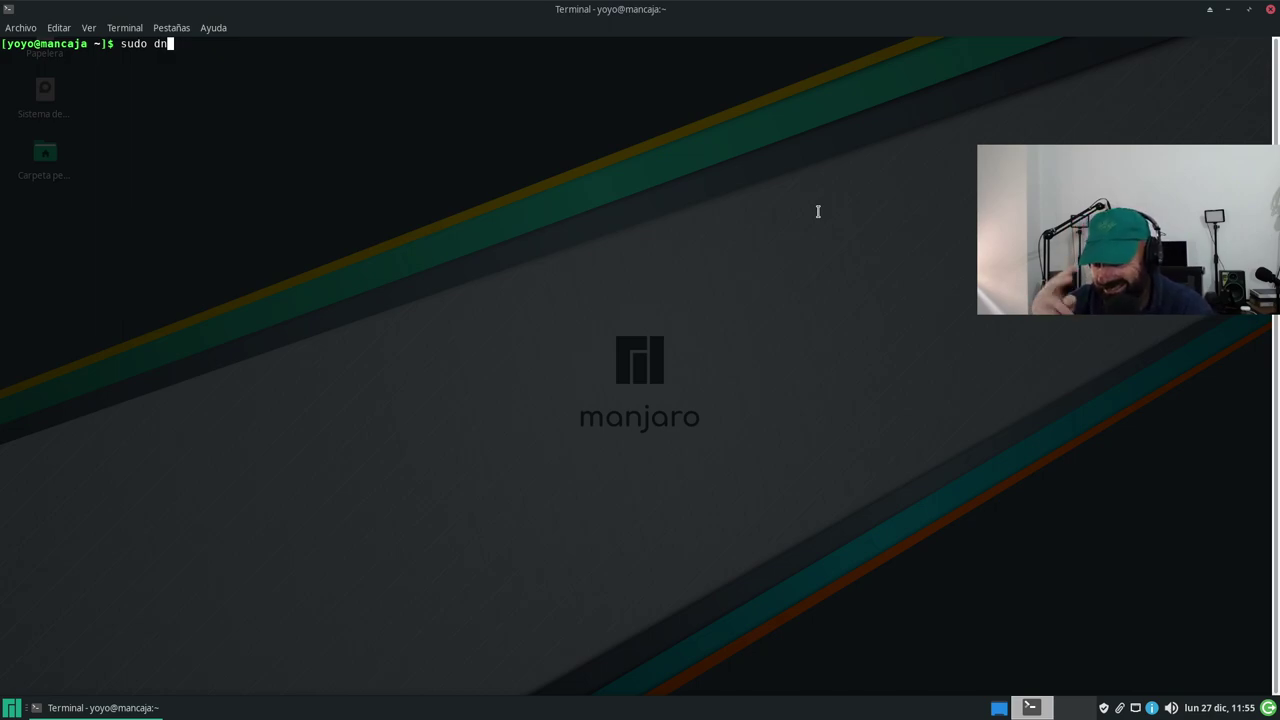
key(BackSpace)
key(BackSpace)
text(pacman)
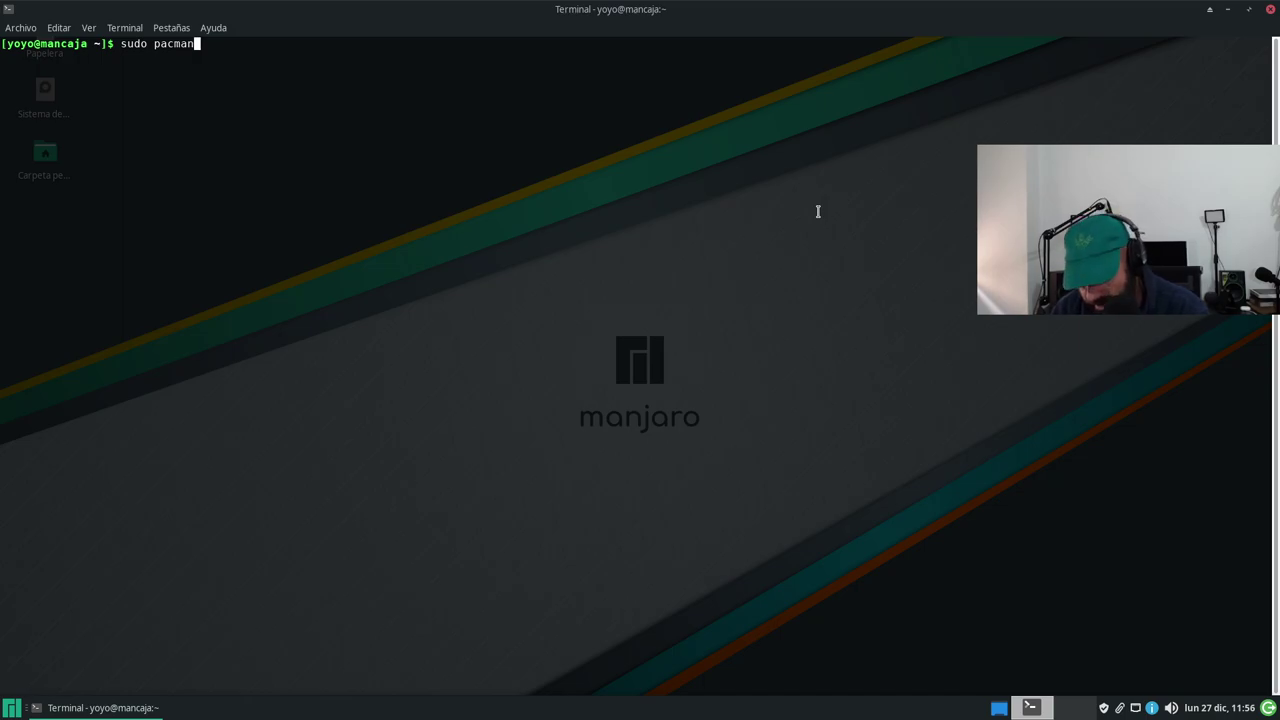
text( -Sy)
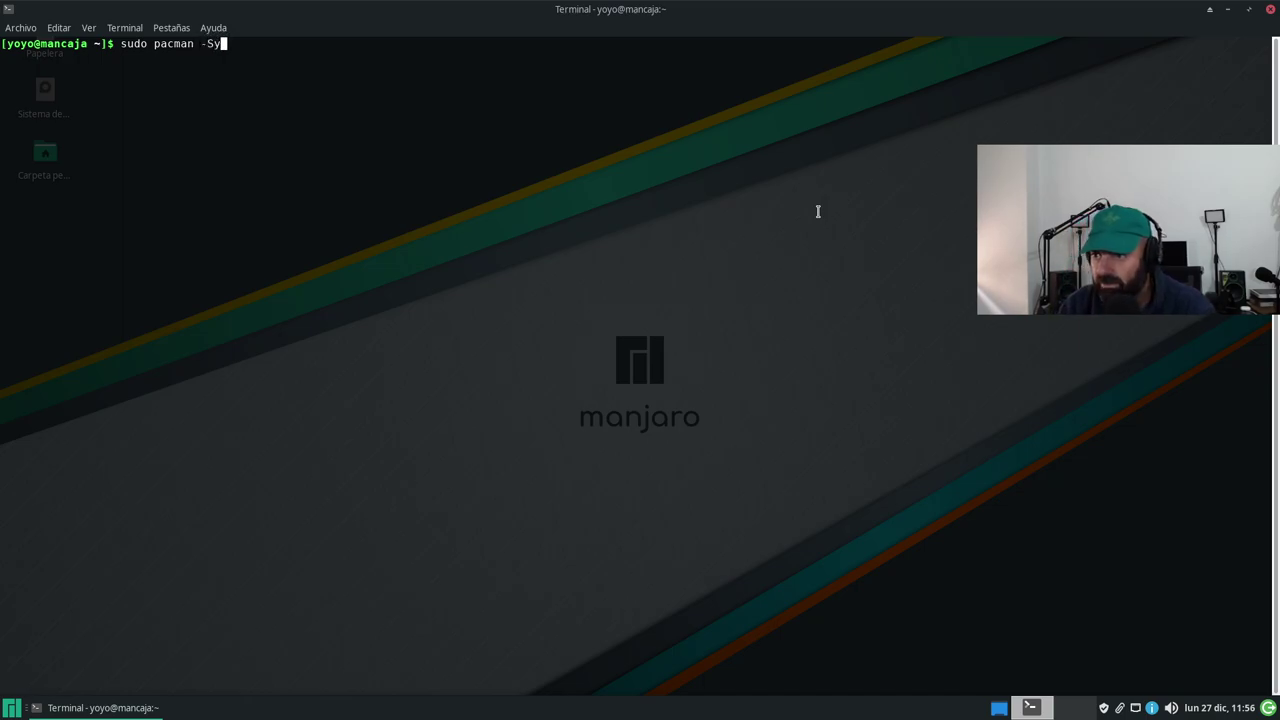
text(yu)
key(Return)
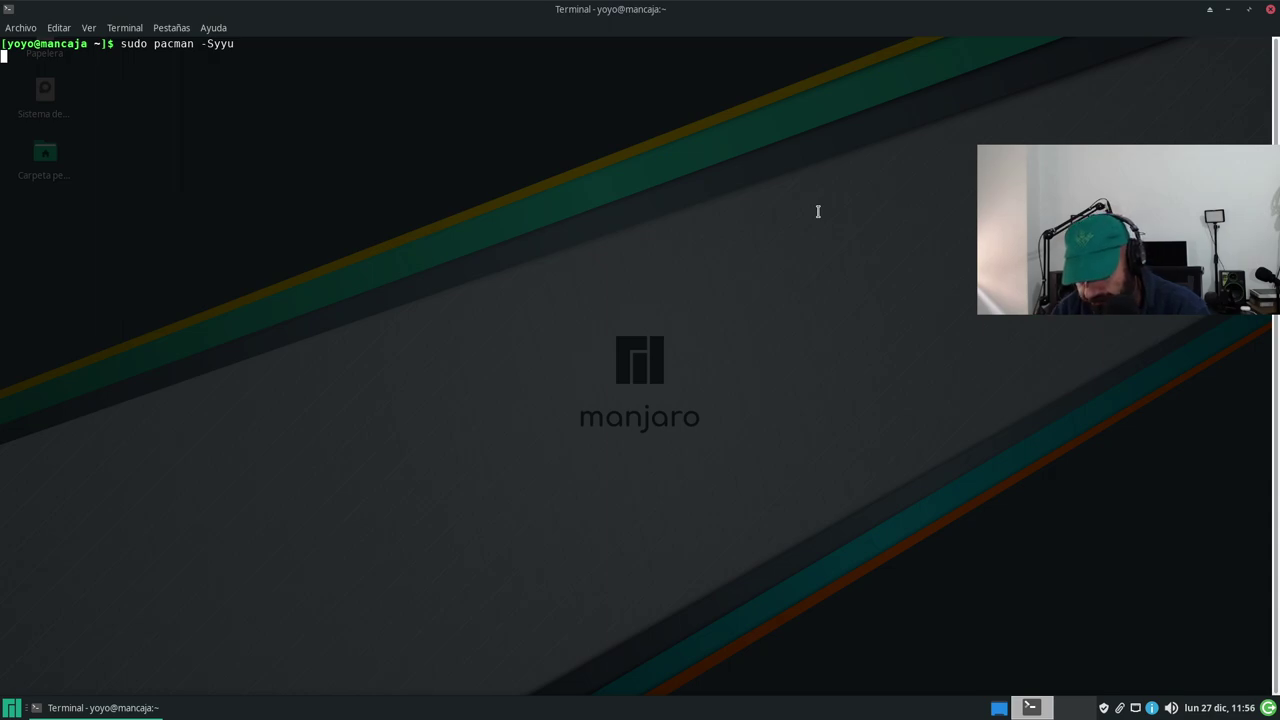
key(Return)
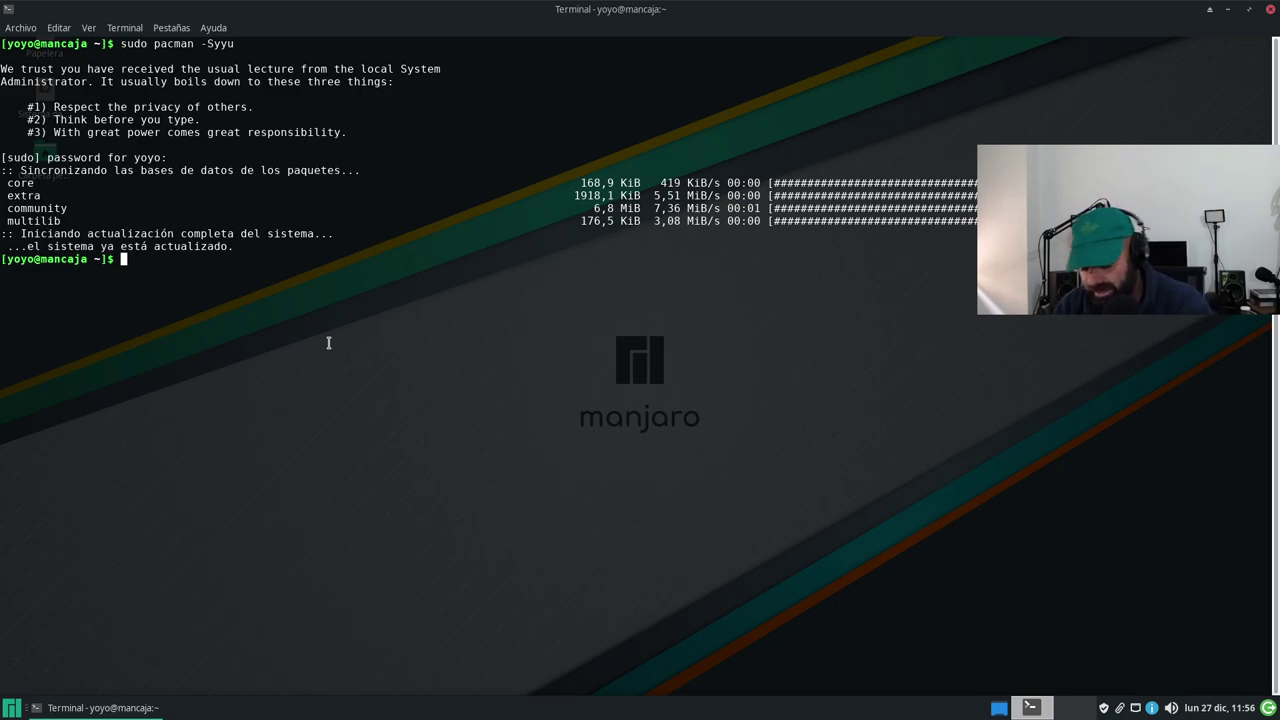
- Install the btop package with "sudo pacman -S btop" and accept the installation
text(sudo )
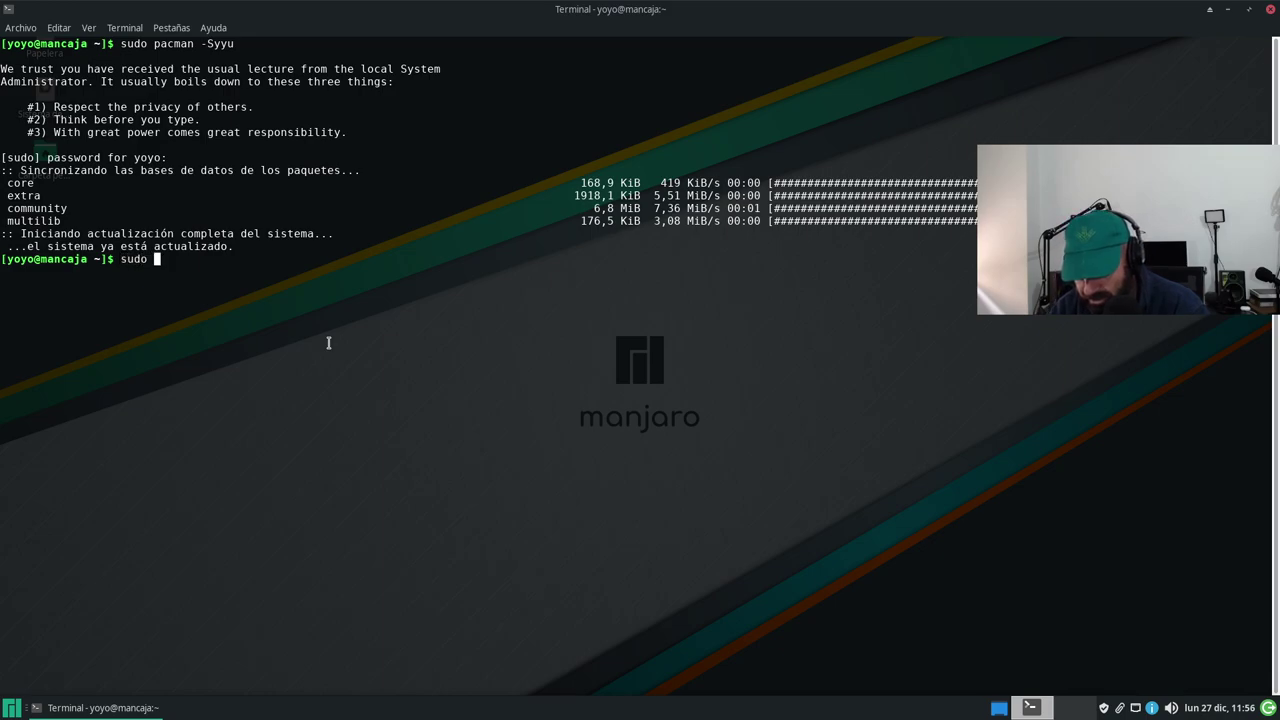
text(pacman)
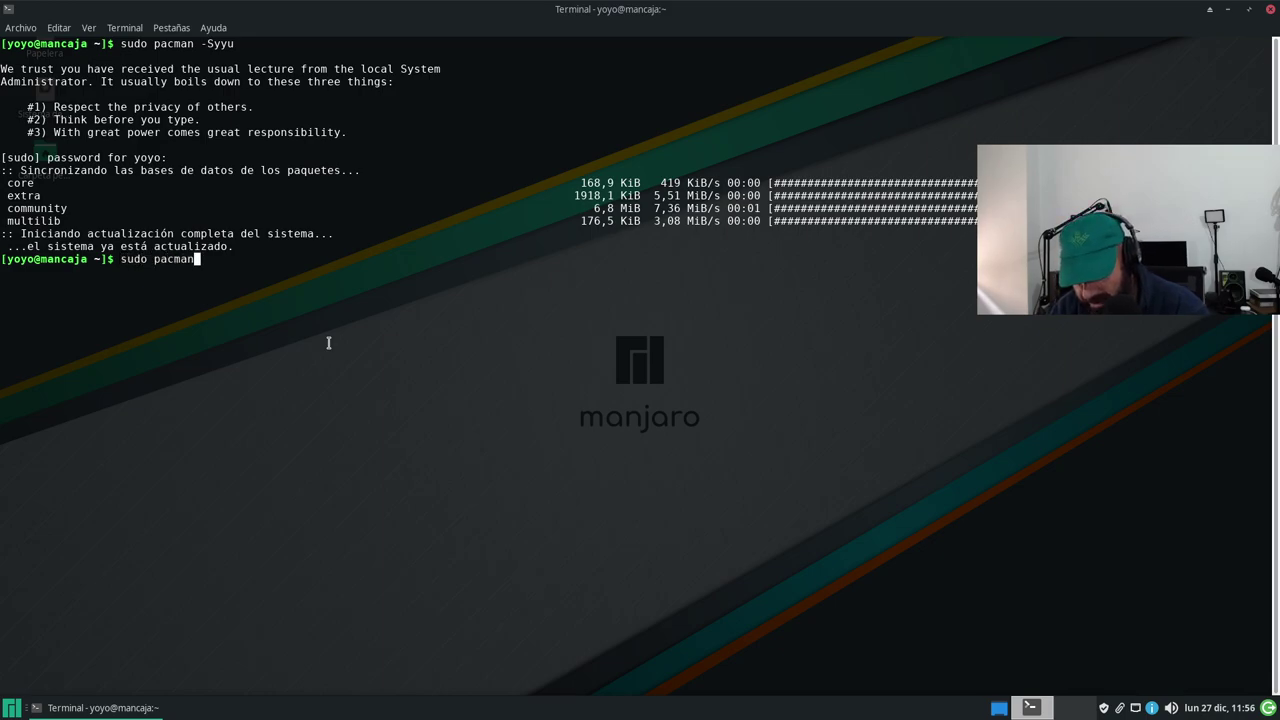
text( -S bt)
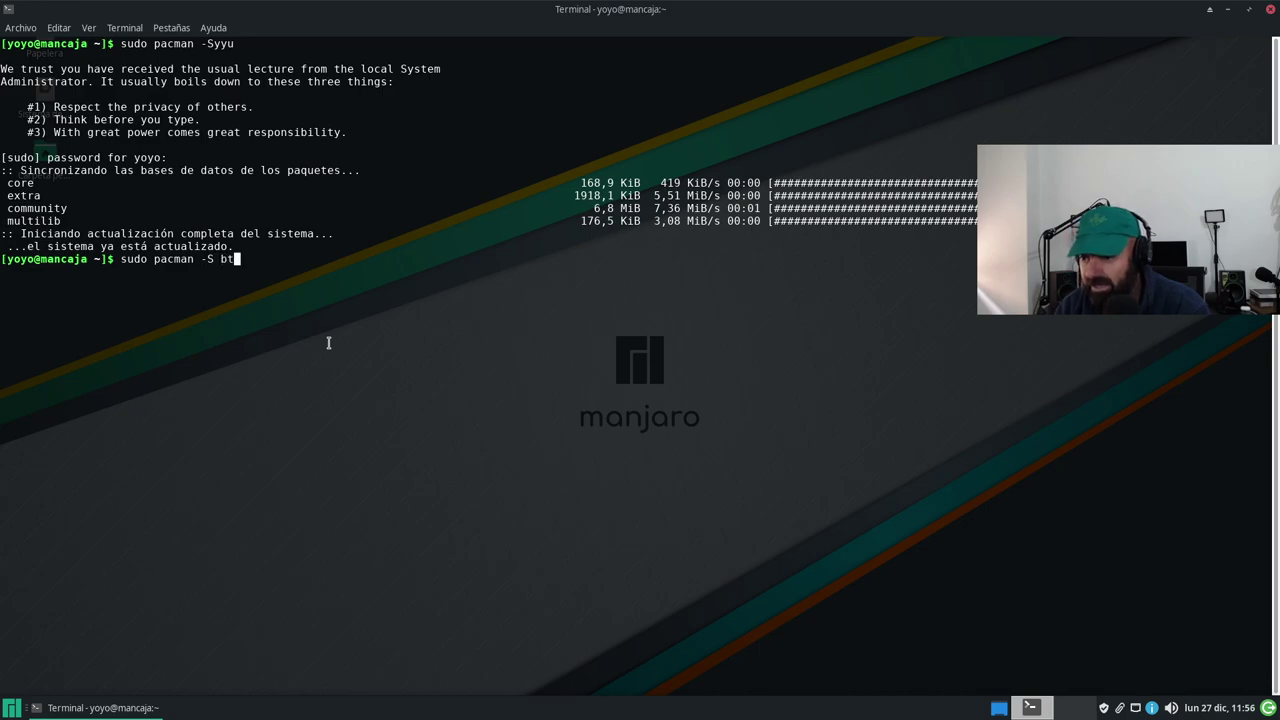
text(op)
key(Return)
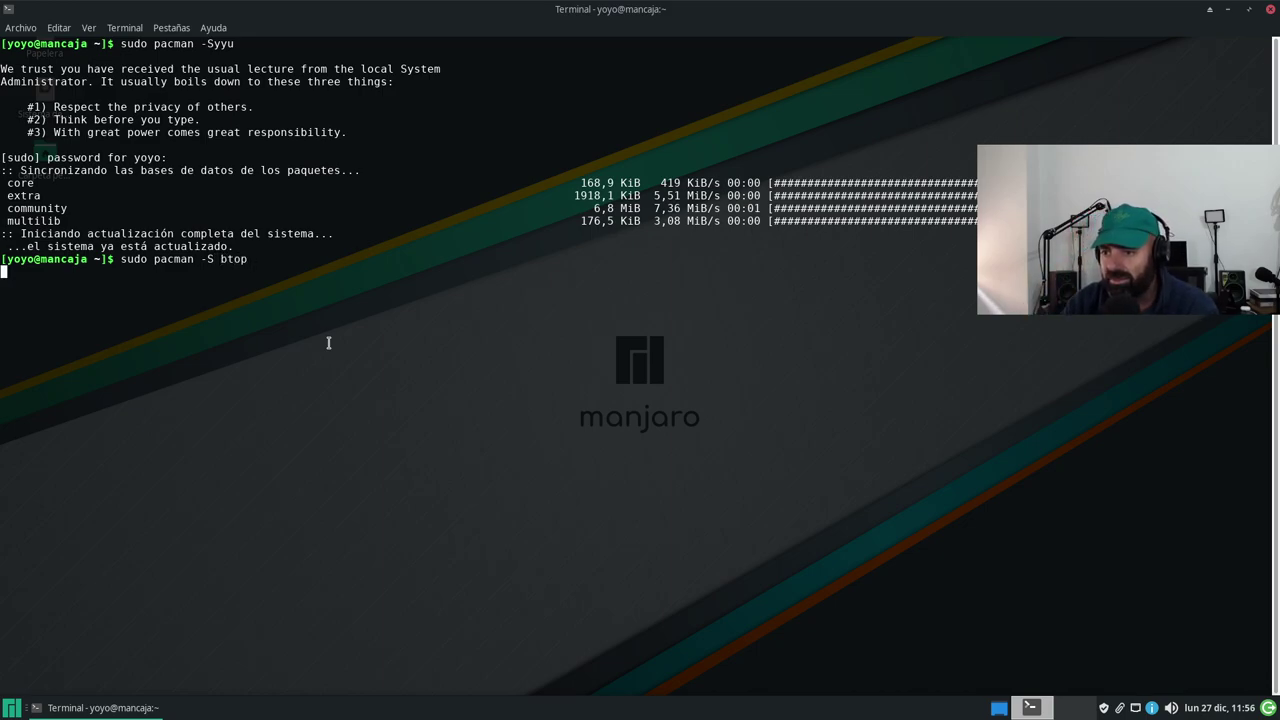
text(s)
key(Return)
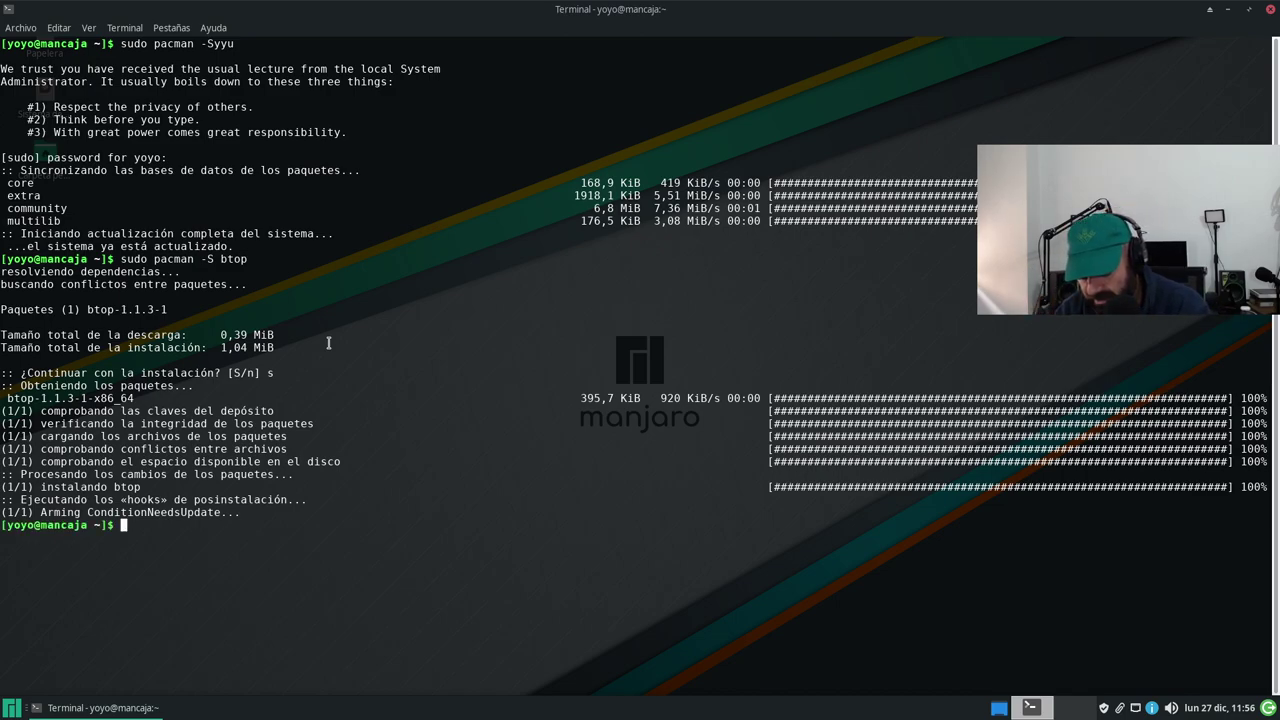
- Run btop to examine the system's resource usage, and close the terminal window despite the running process
text(btop)
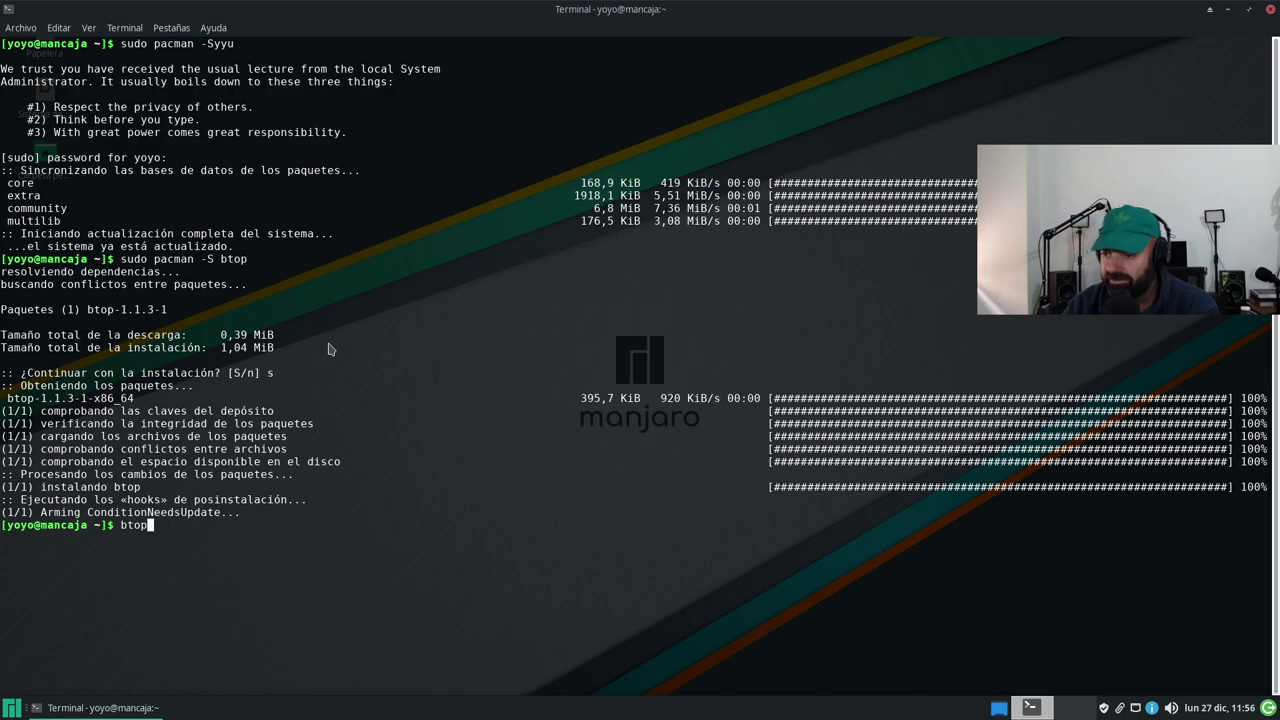
key(Return)
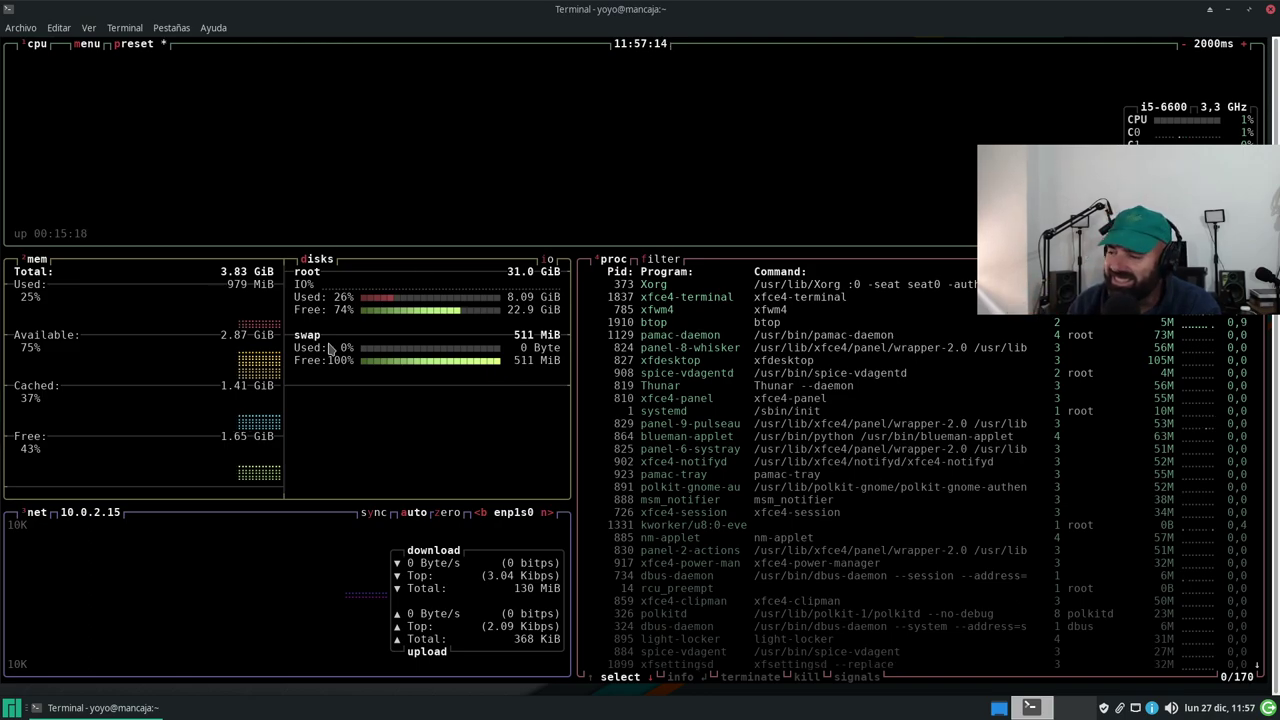
click(1271, 10)
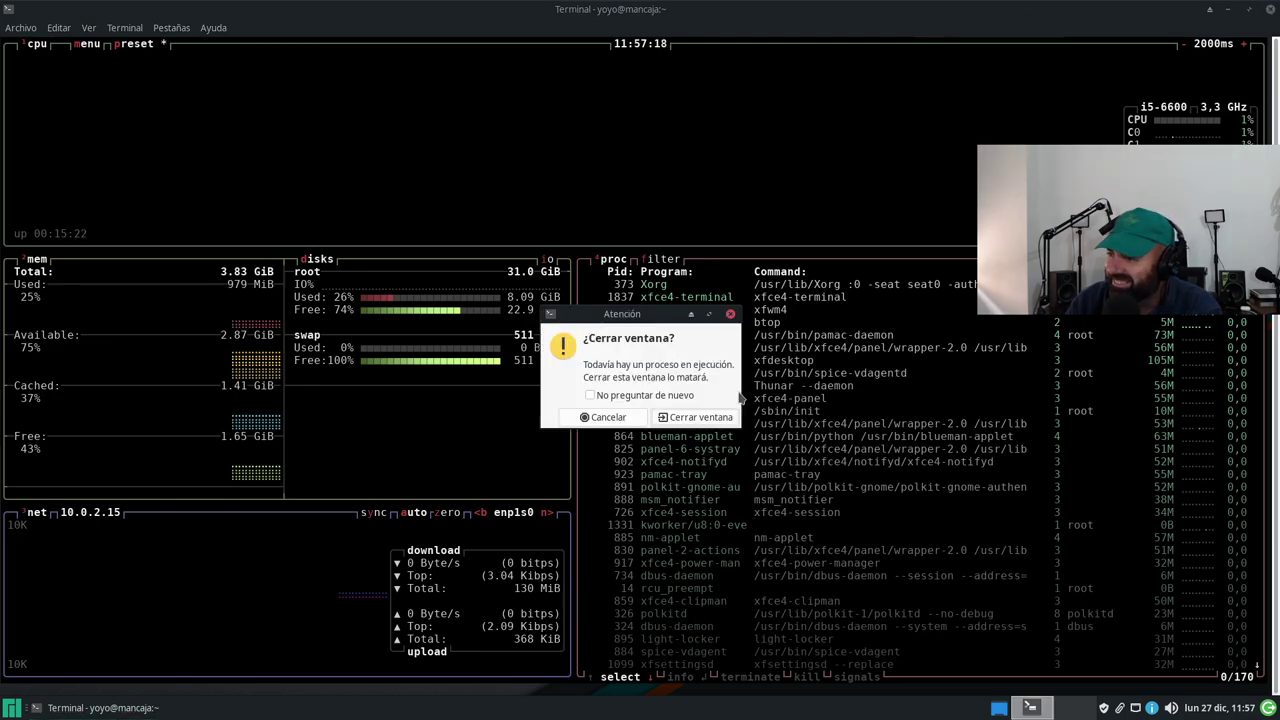
click(690, 418)
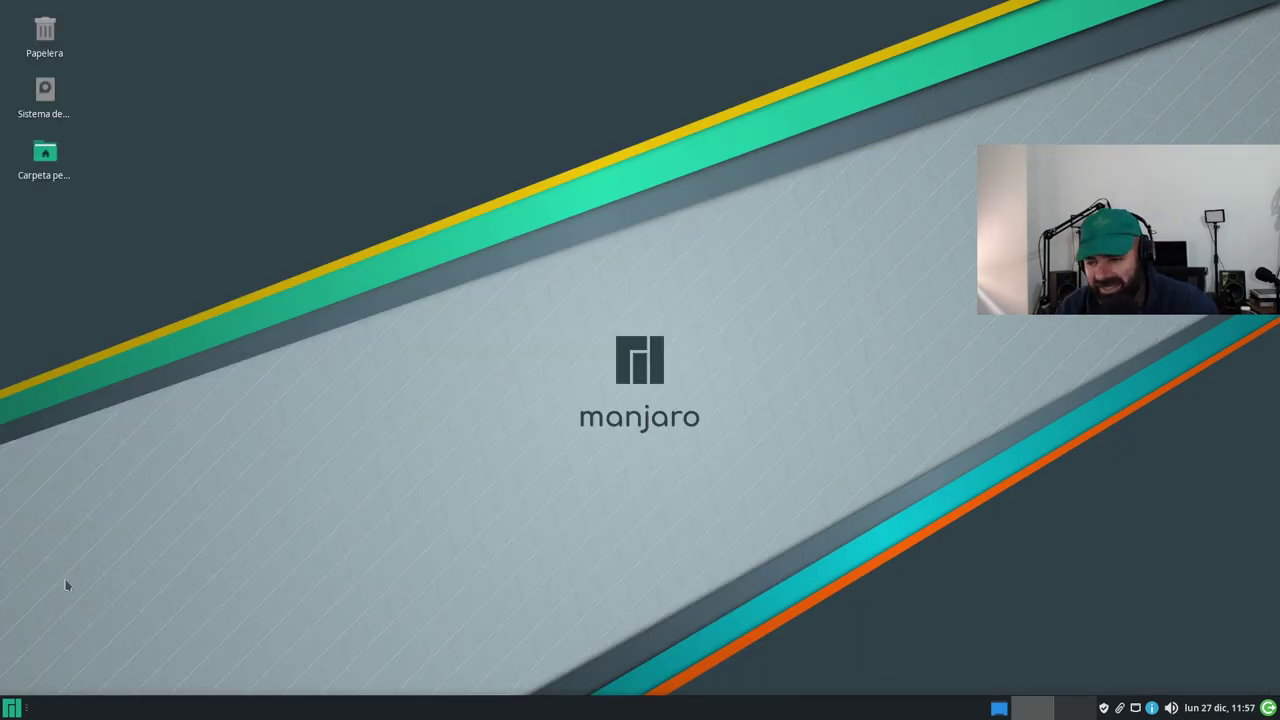
- Open the terminal emulator and enlarge its window to cover most of the desktop
click(5, 706)
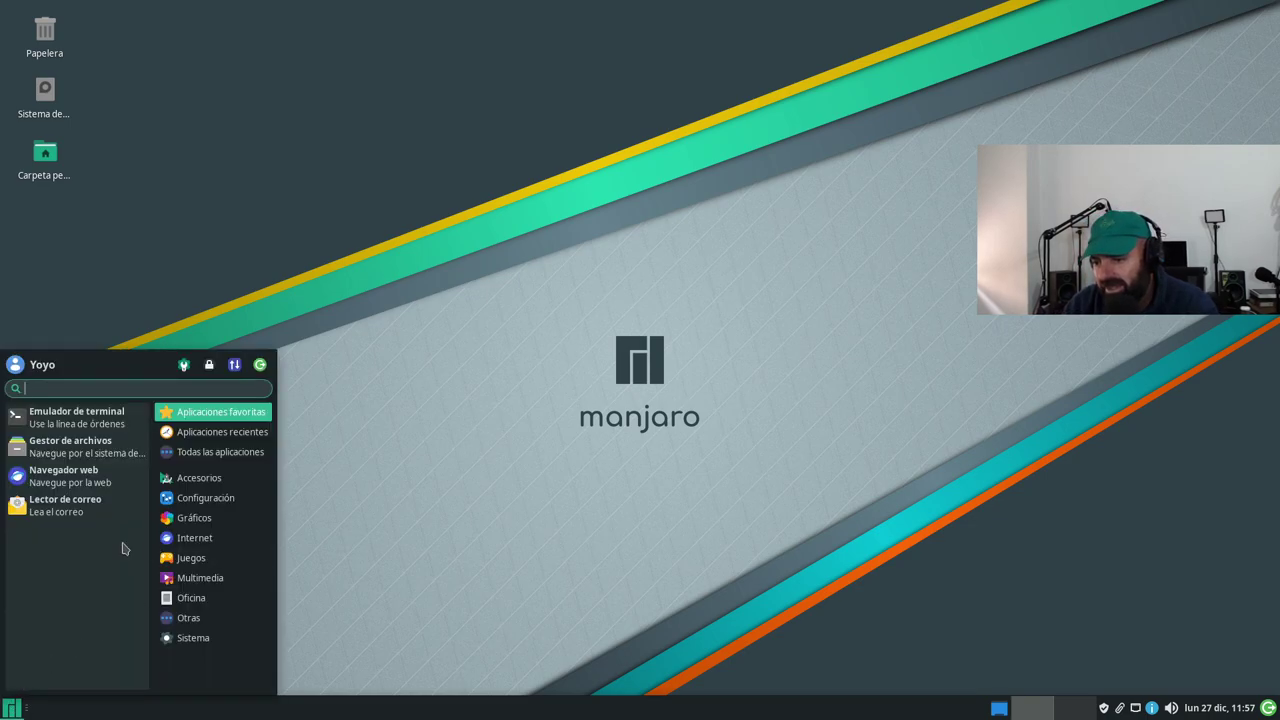
click(72, 420)
drag(752, 182, 568, 103)
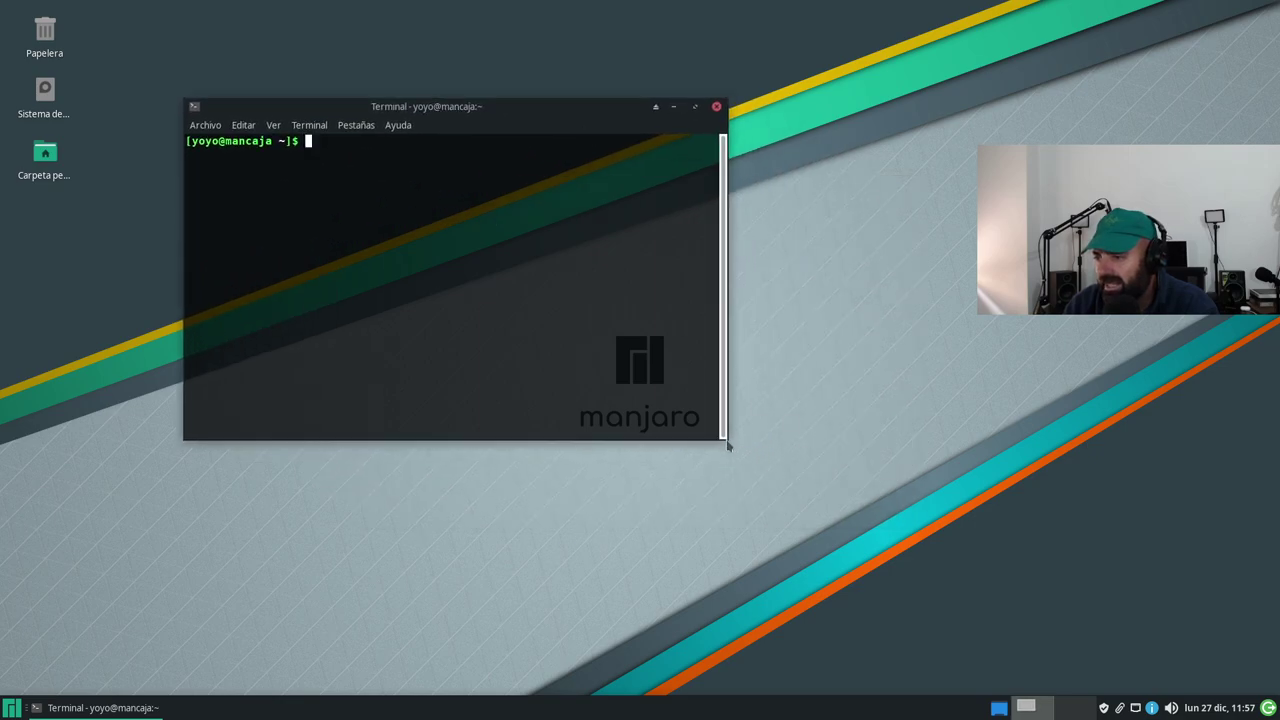
drag(728, 448, 1086, 592)
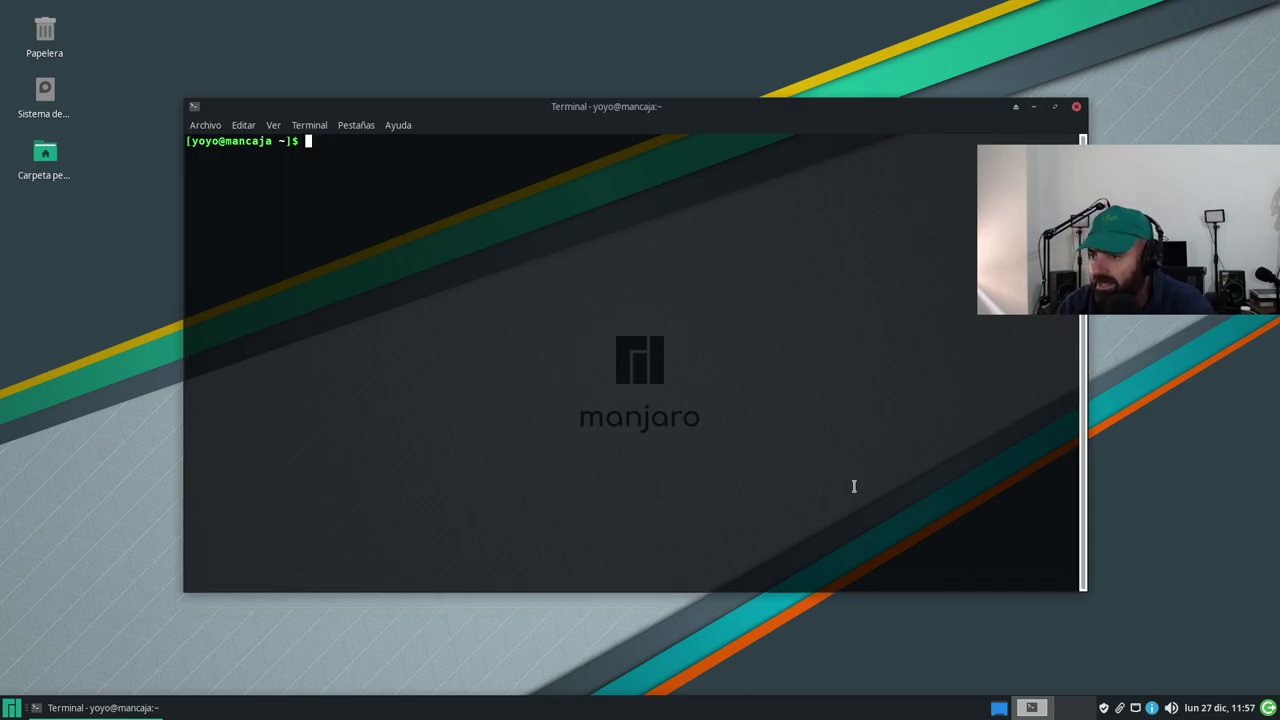
- Install neofetch with "sudo pacman -S neofetch", entering the account password and accepting the installation
text(sudo pacman -S bt)
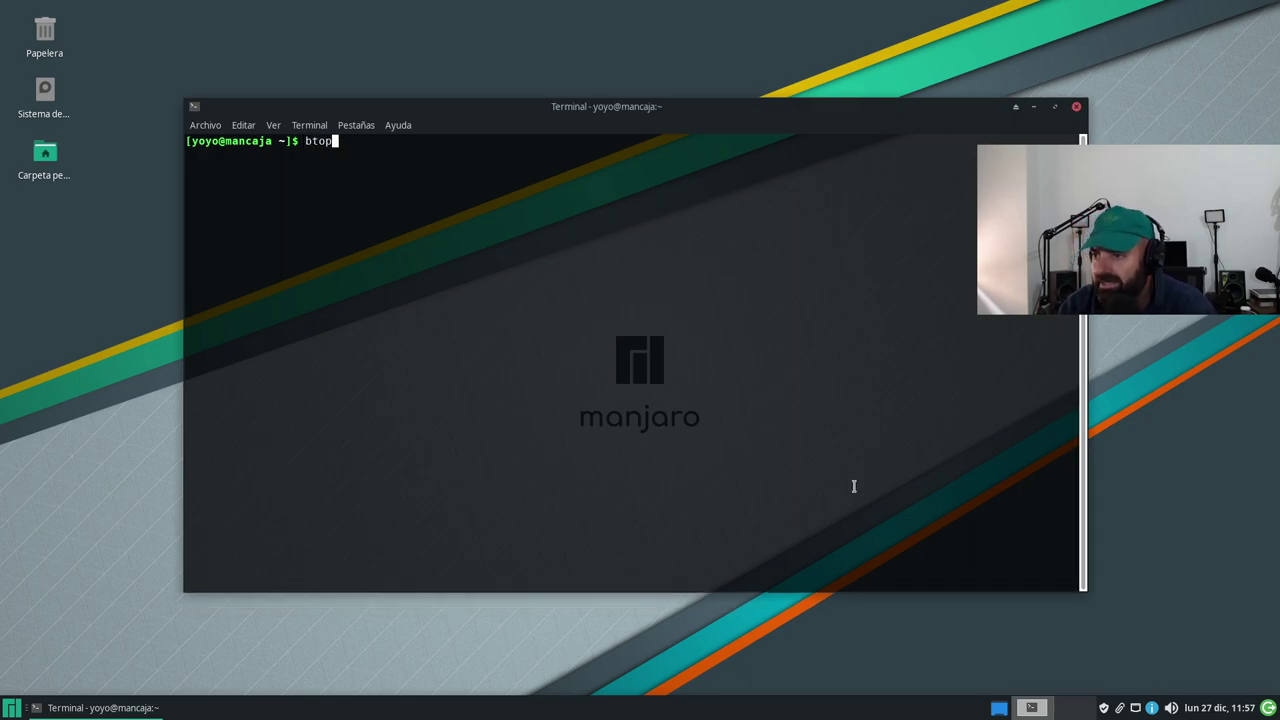
key(BackSpace)
key(BackSpace)
text(neofetc)
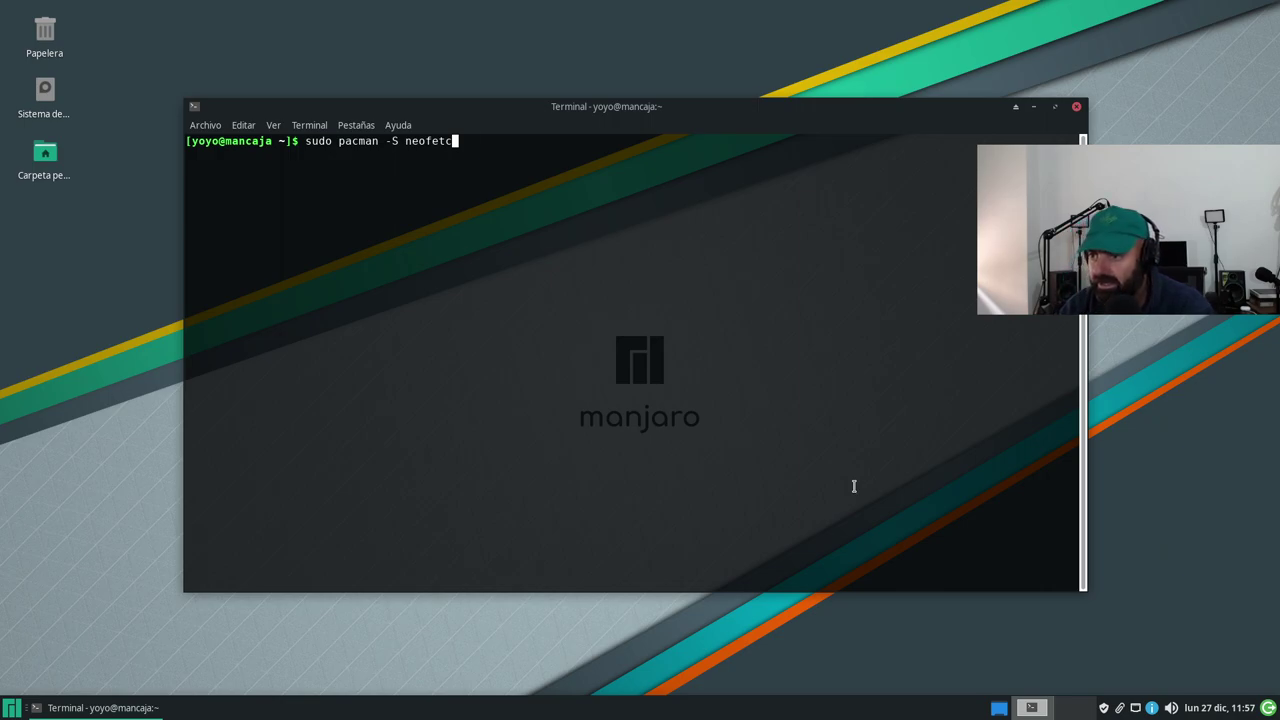
text(h)
key(Return)
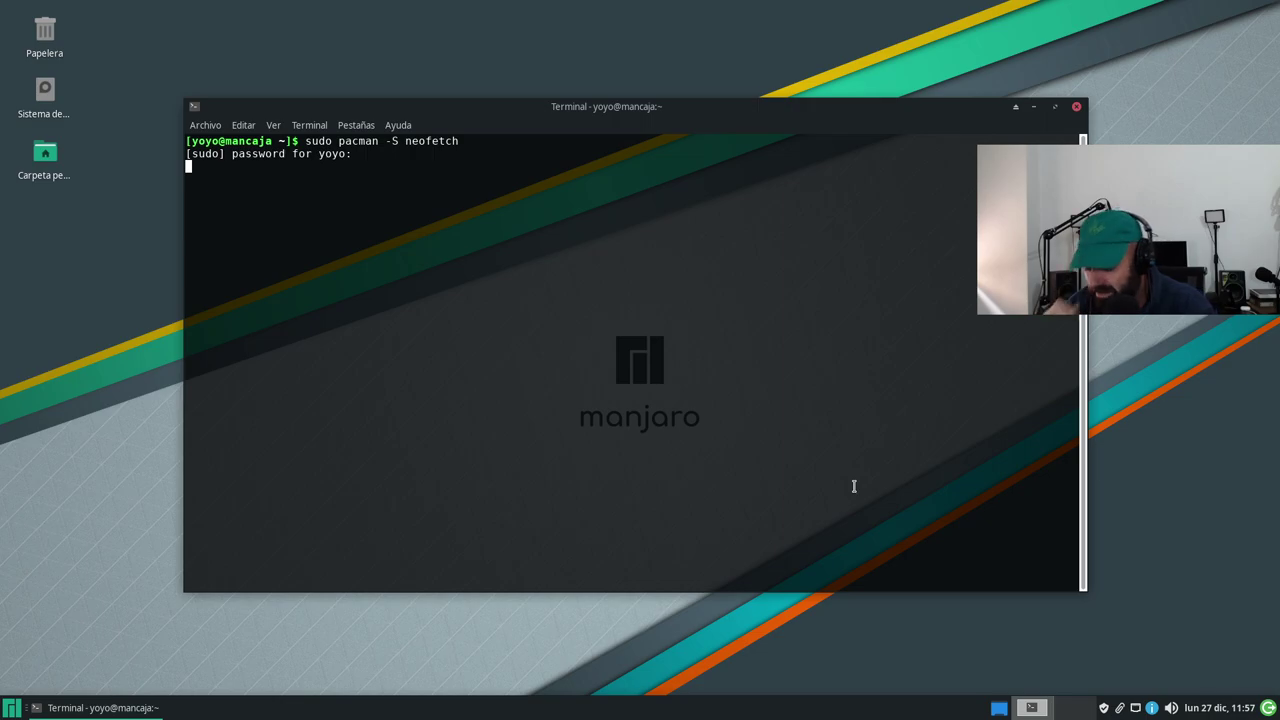
key(Return)
text(stalación? [S/n)
key(Return)
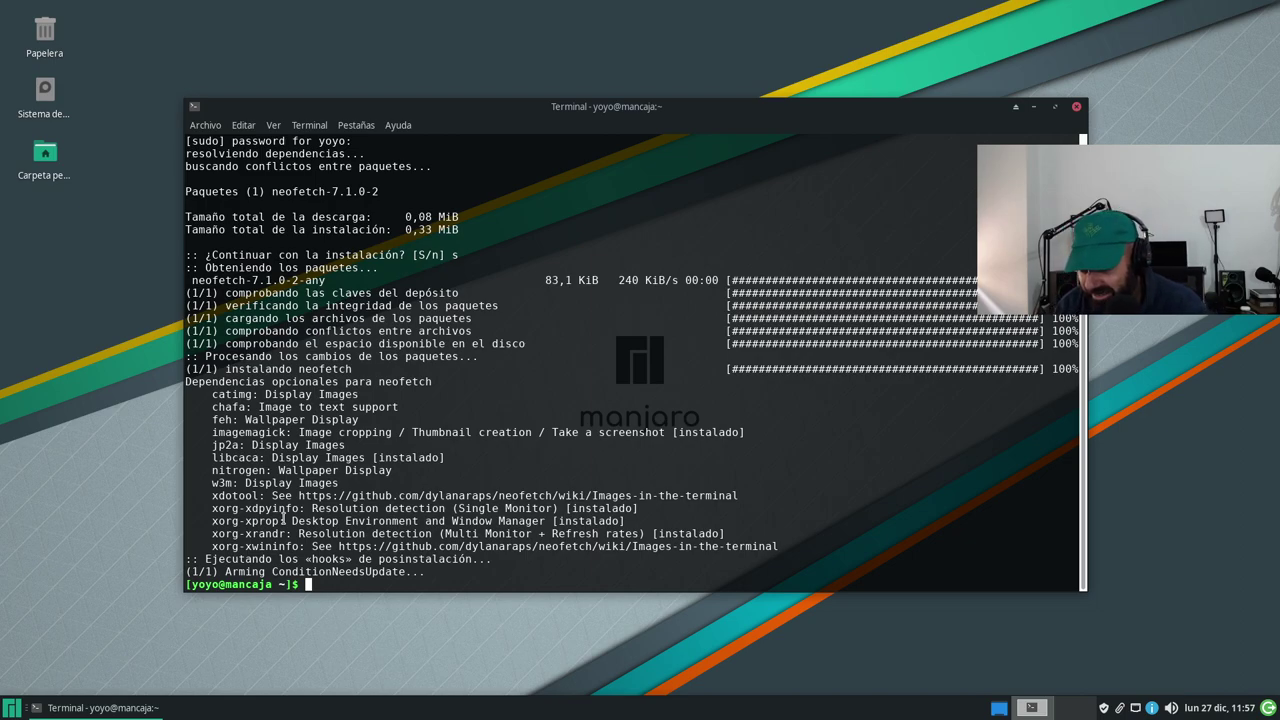
- Reuse the previous pacman command to run "sudo pacman -S inxi" and accept the installation
text(ne)
key(BackSpace)
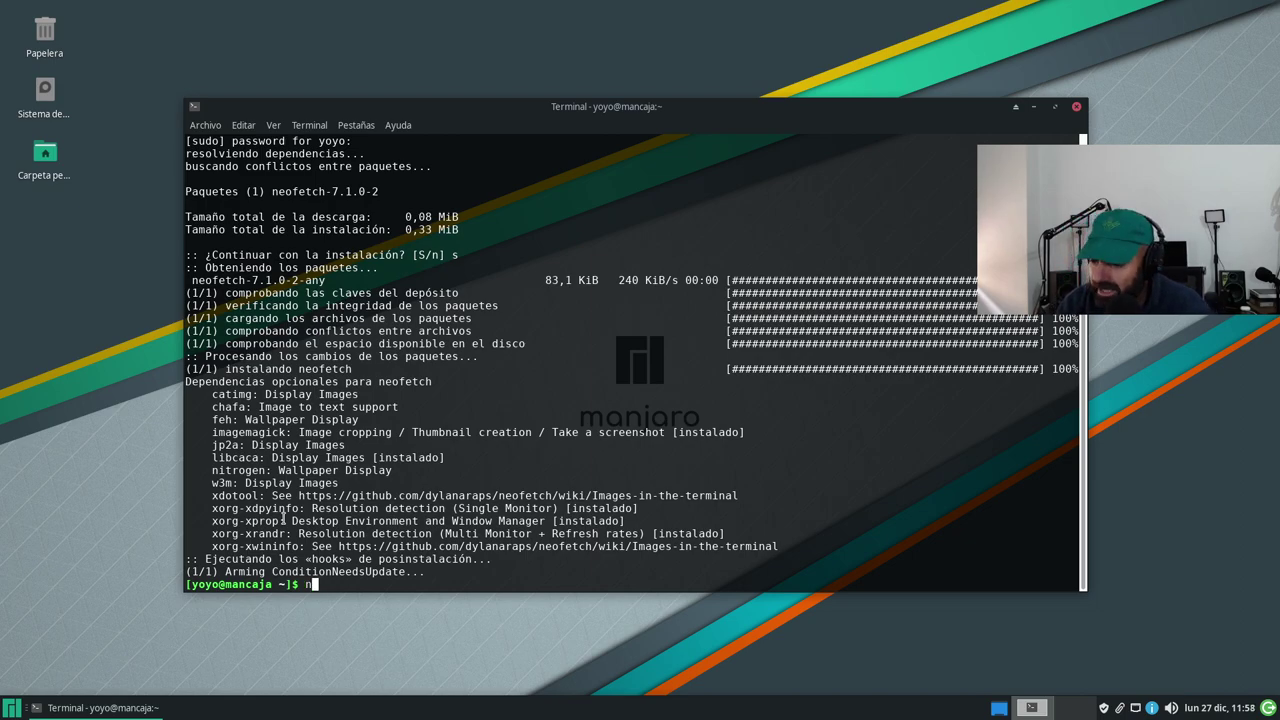
key(BackSpace)
key(Up)
key(BackSpace)
key(BackSpace)
key(BackSpace)
key(BackSpace)
key(BackSpace)
key(BackSpace)
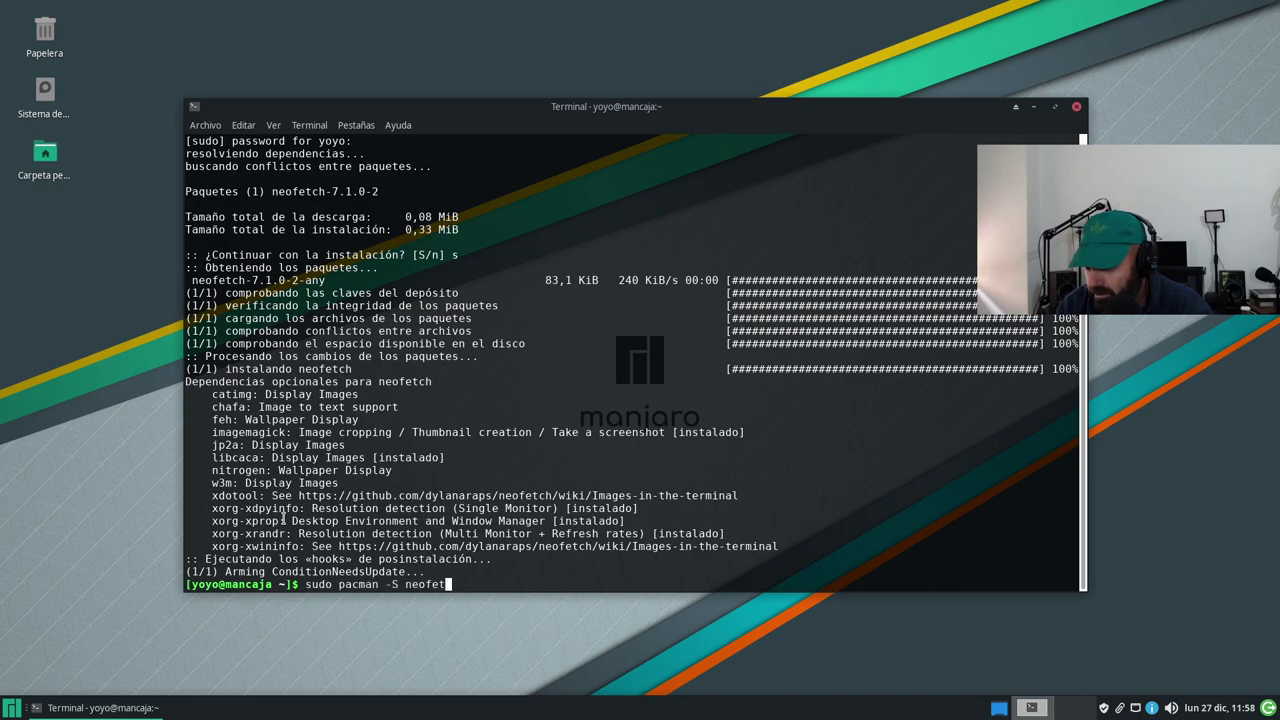
key(BackSpace)
key(BackSpace)
text(inxi)
key(Return)
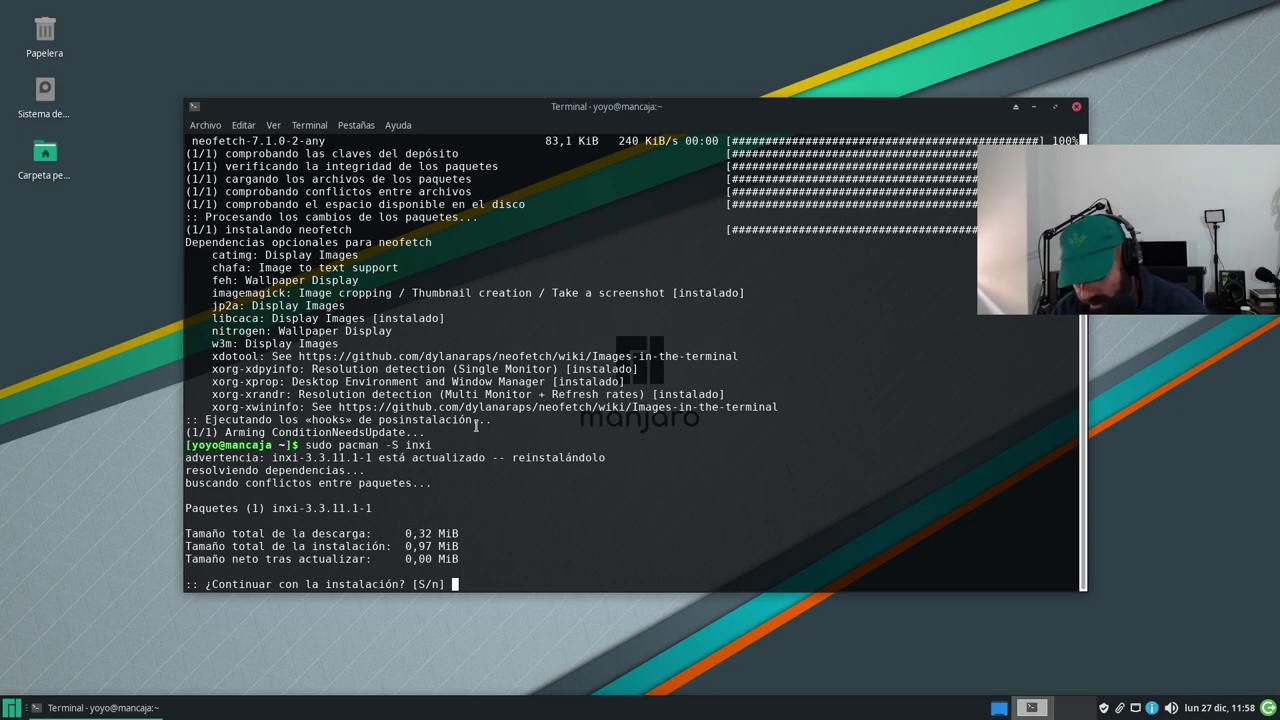
text(s)
key(Return)
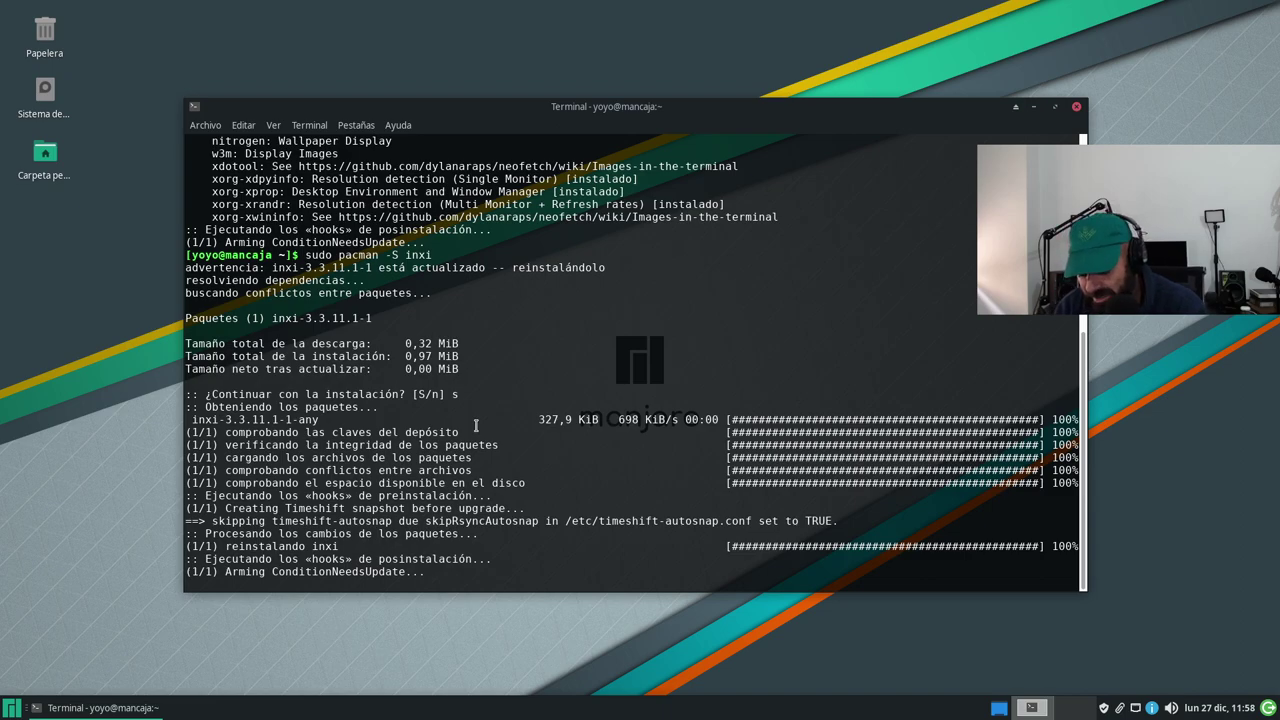
- Run "neofetch" and "inxi -S" to examine the system information, and close the terminal
text(neofetch)
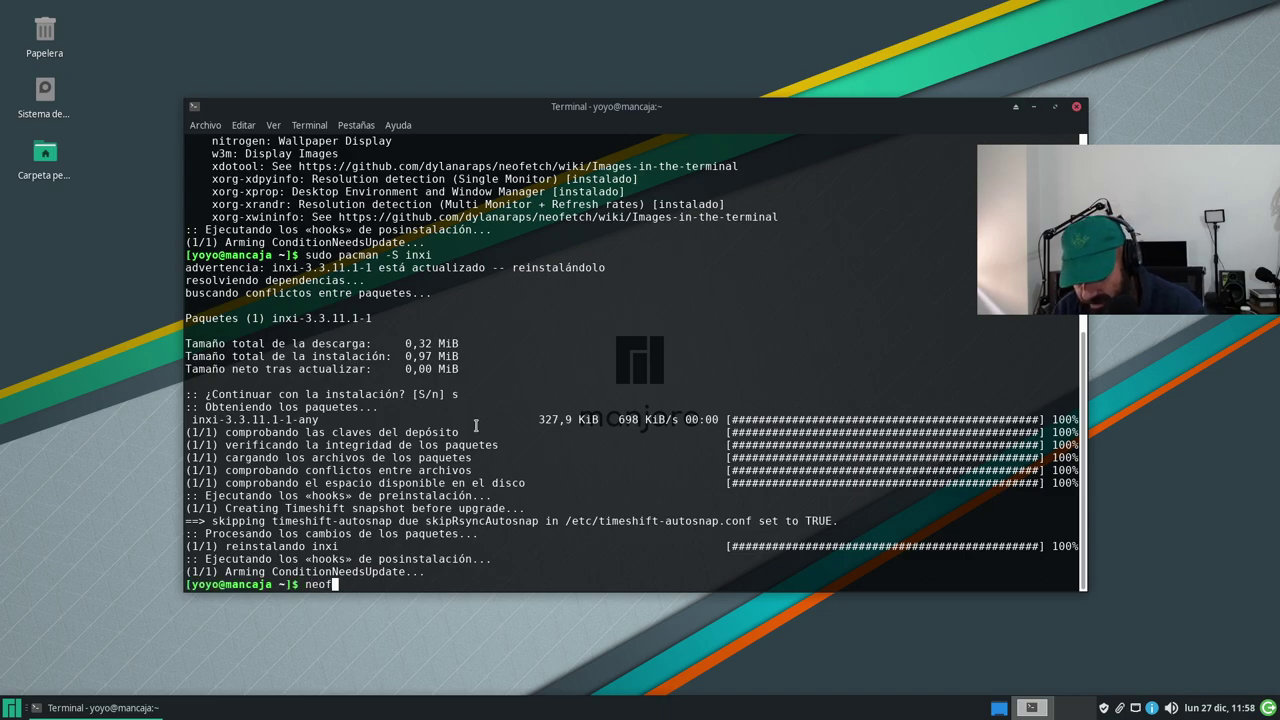
key(Return)
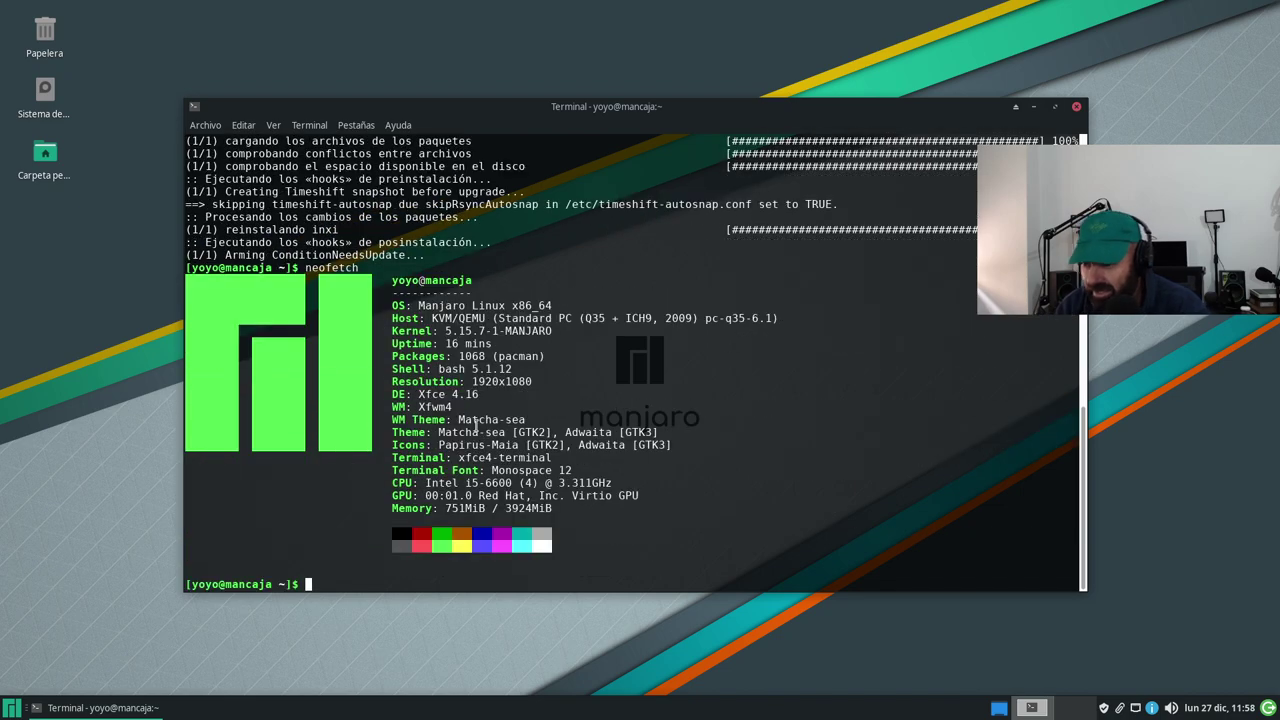
text(inx)
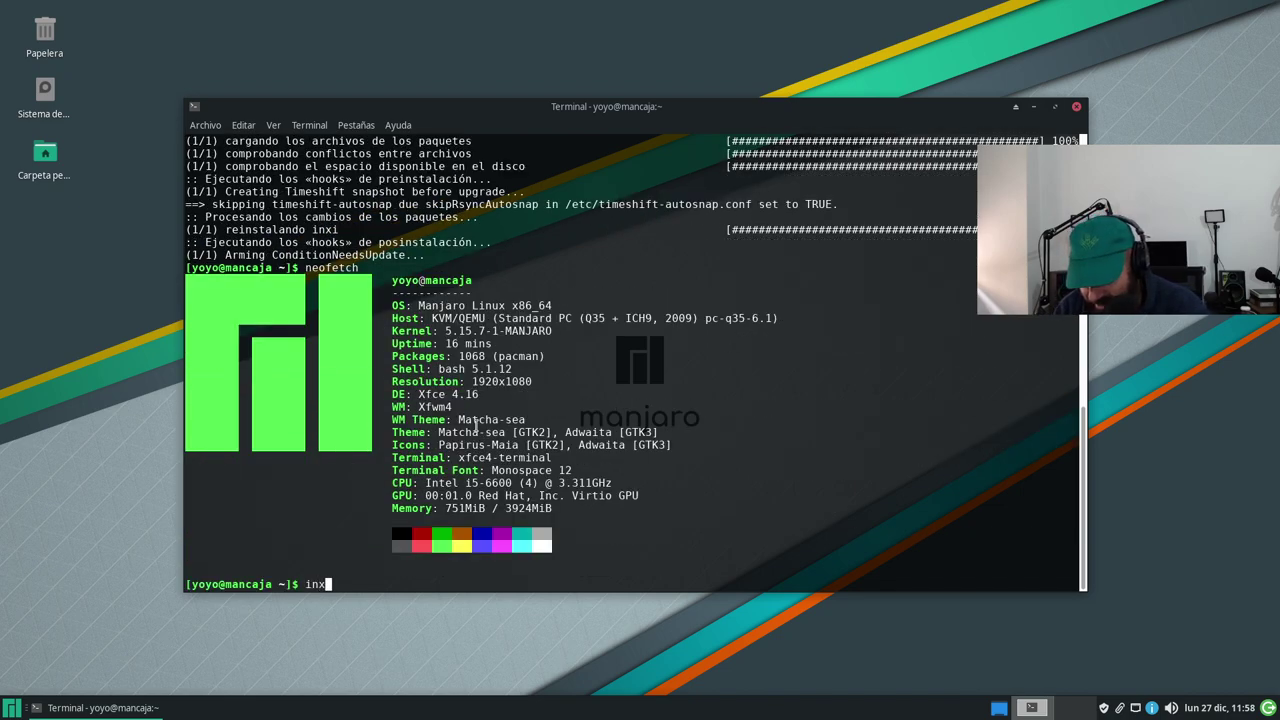
text(i -S)
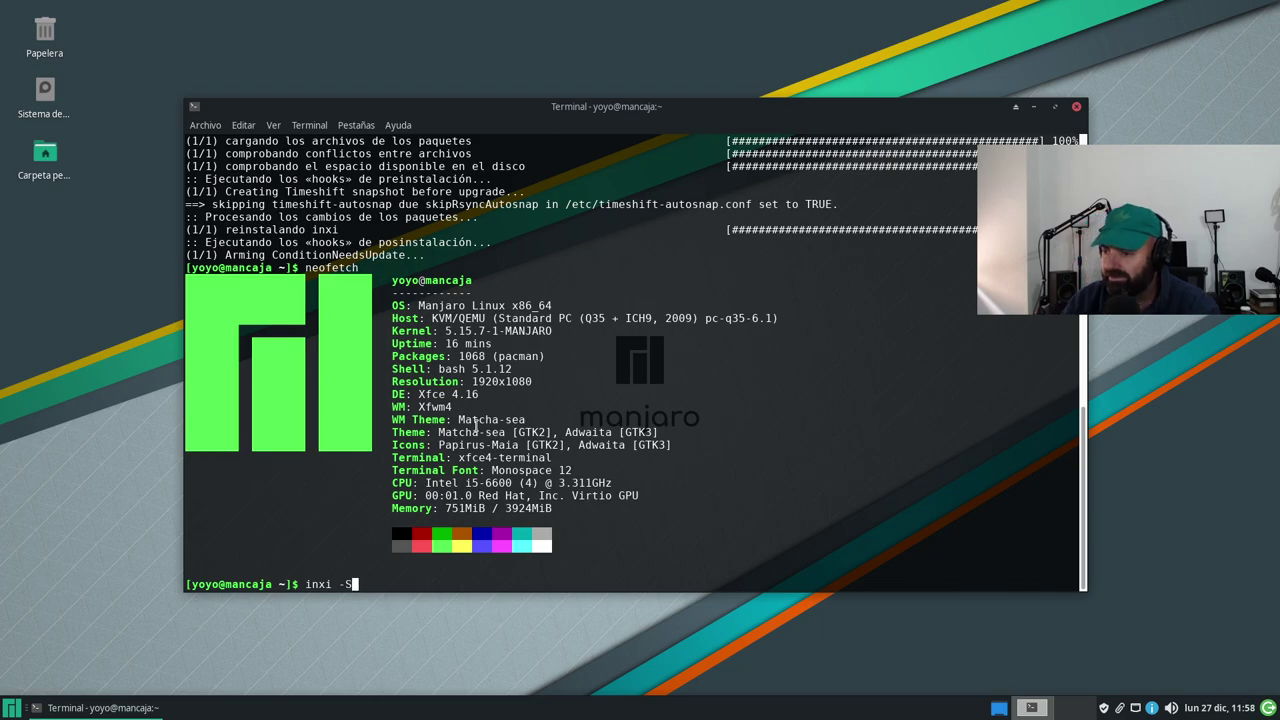
key(Return)
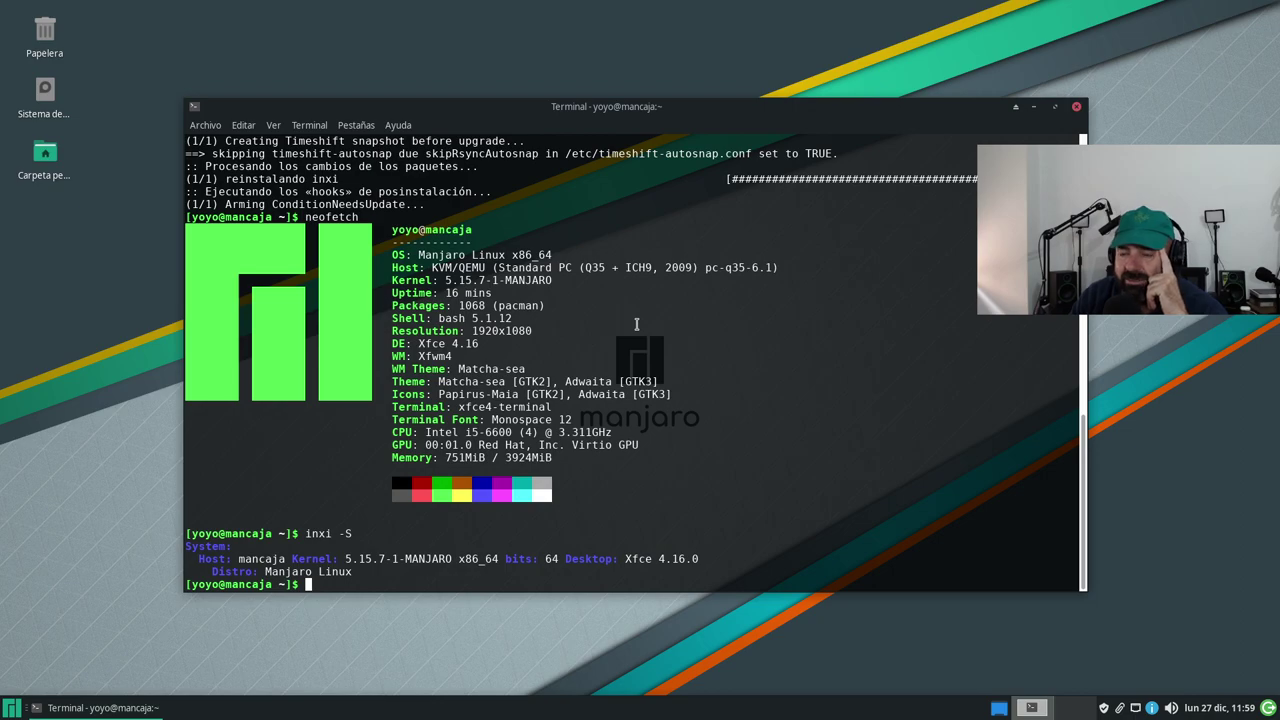
click(1077, 107)
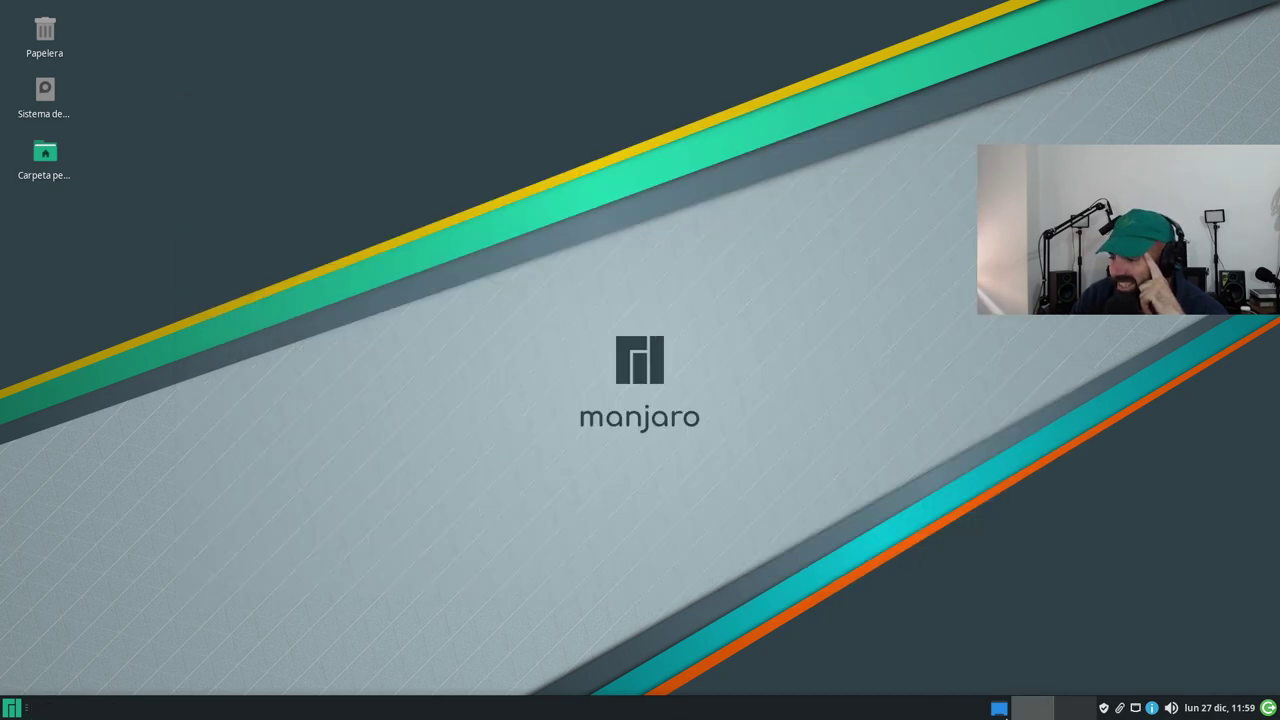
- Open the Configuración window and move and resize it so that all settings categories fit
click(12, 707)
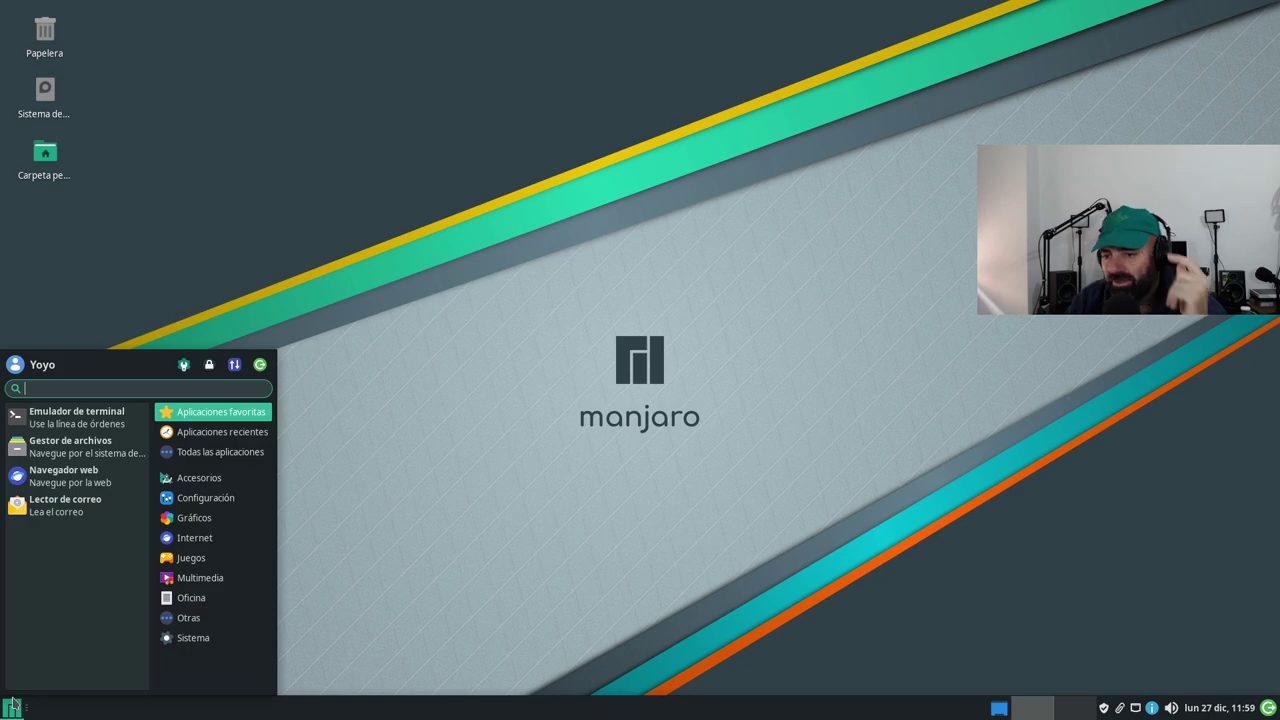
click(184, 365)
drag(655, 190, 348, 37)
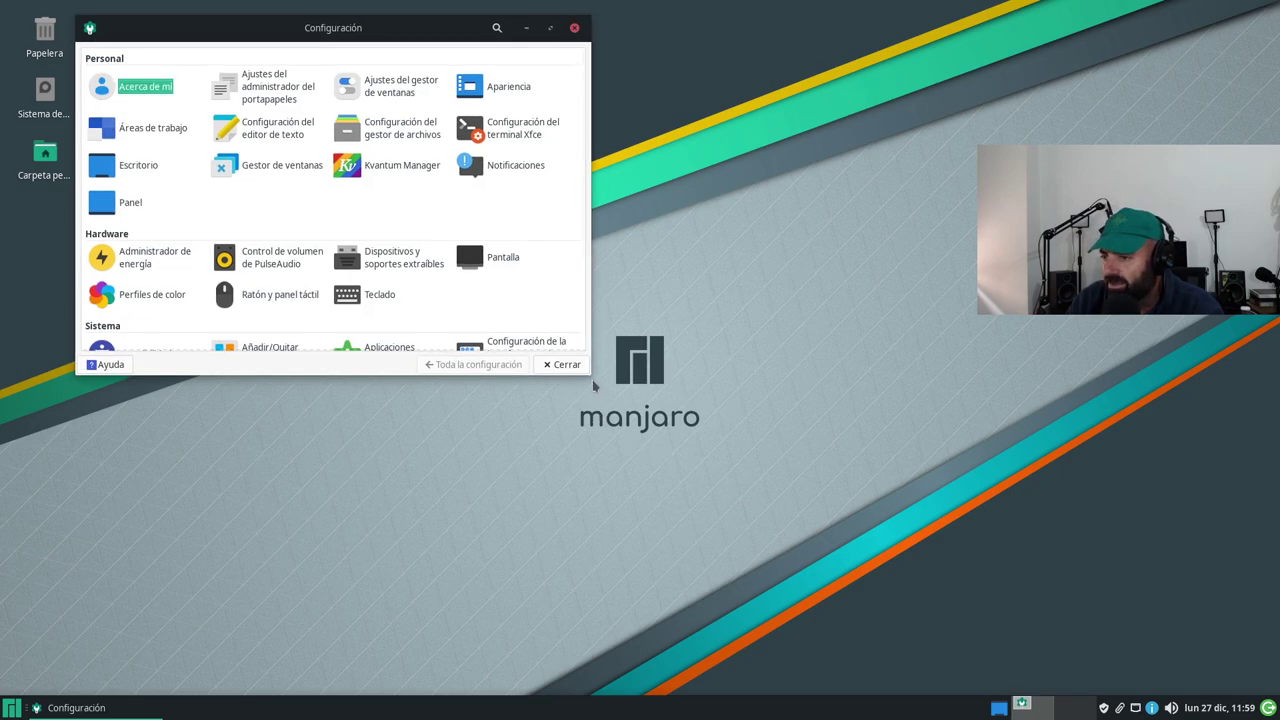
drag(588, 372, 933, 570)
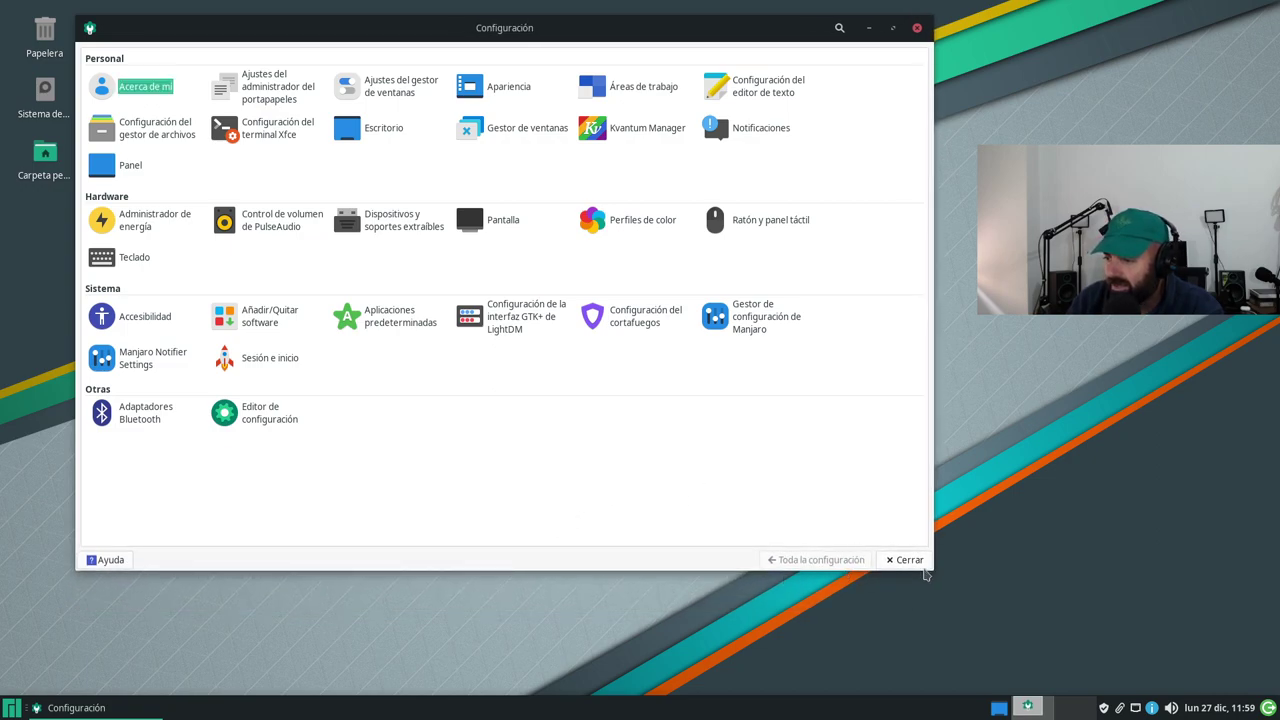
click(912, 562)
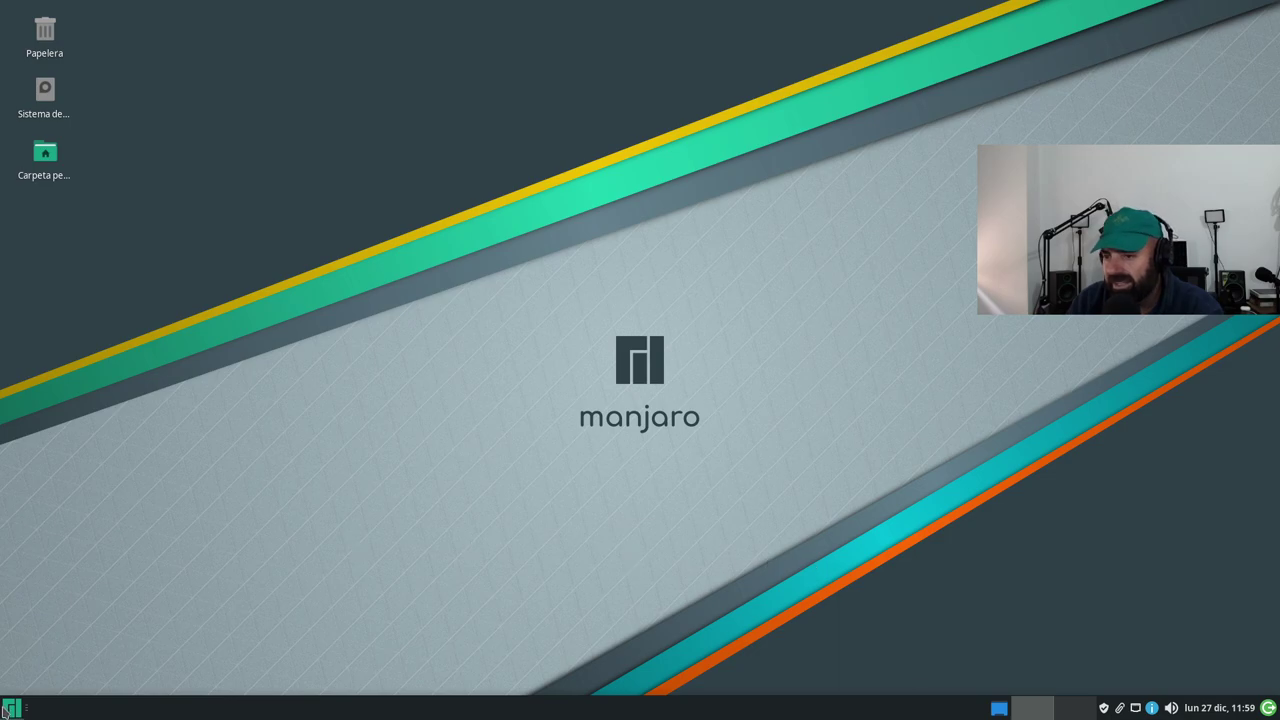
click(12, 708)
click(184, 366)
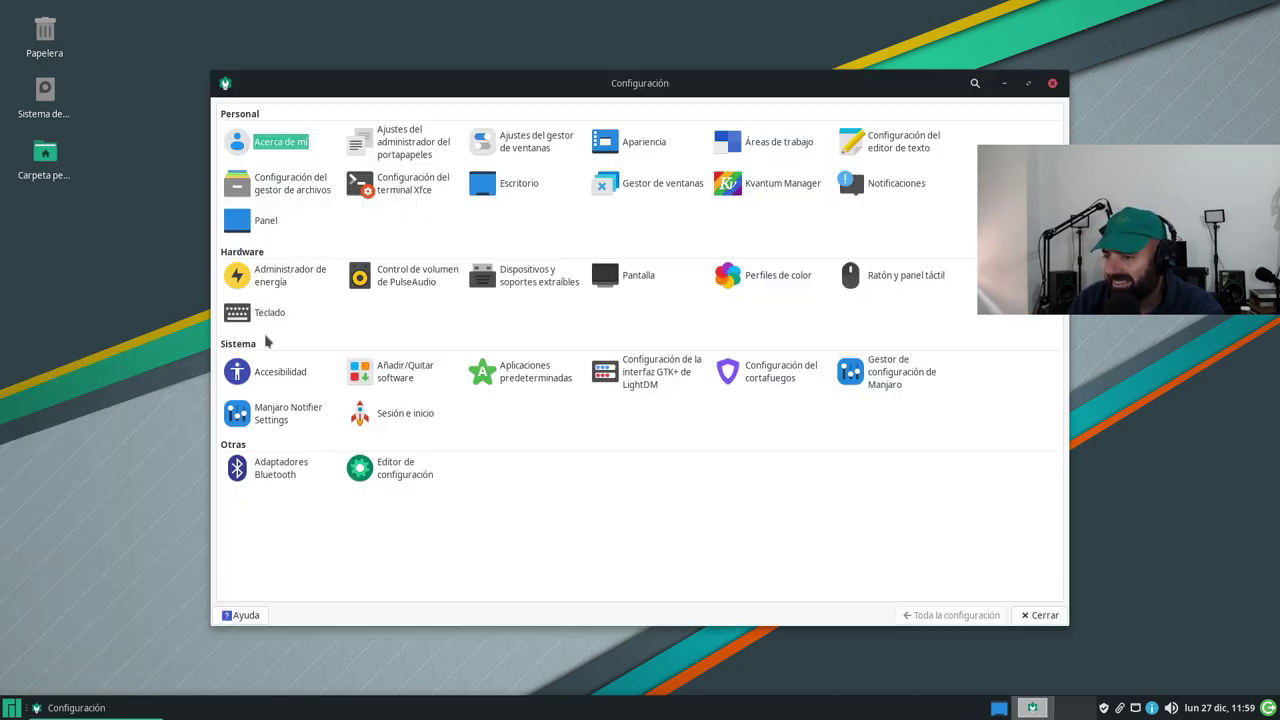
drag(741, 95, 706, 85)
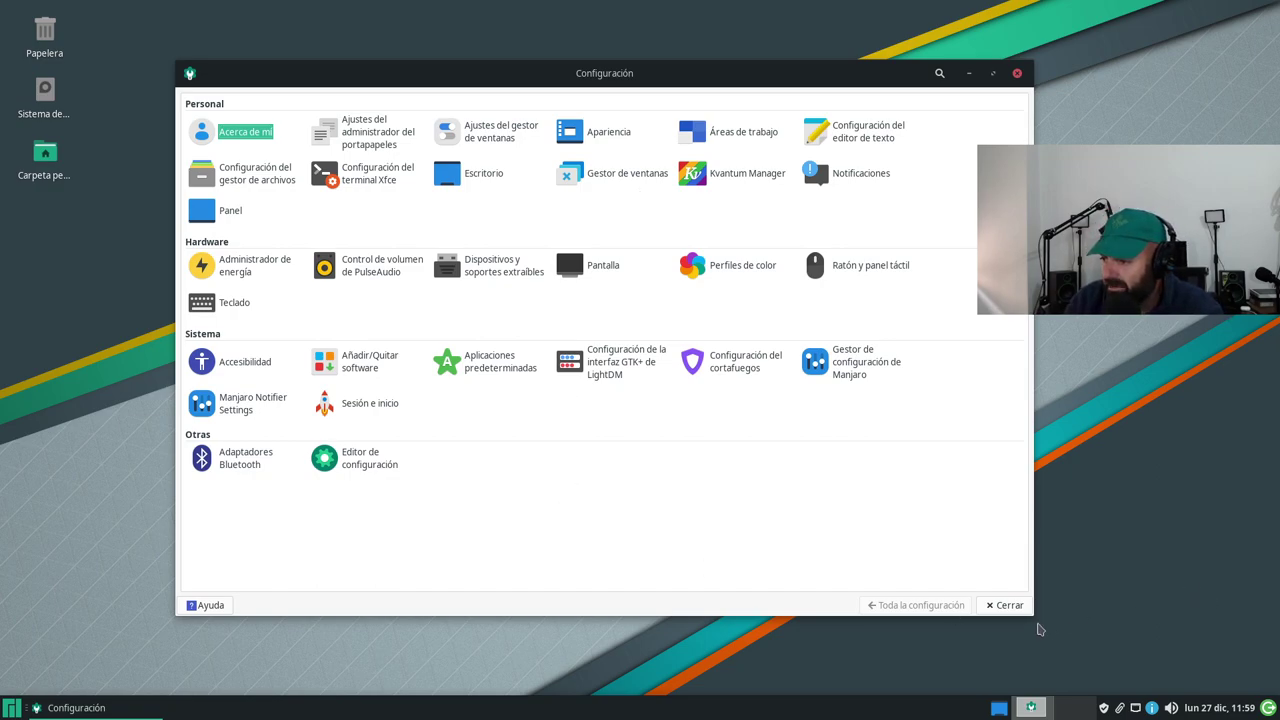
drag(1030, 612, 946, 577)
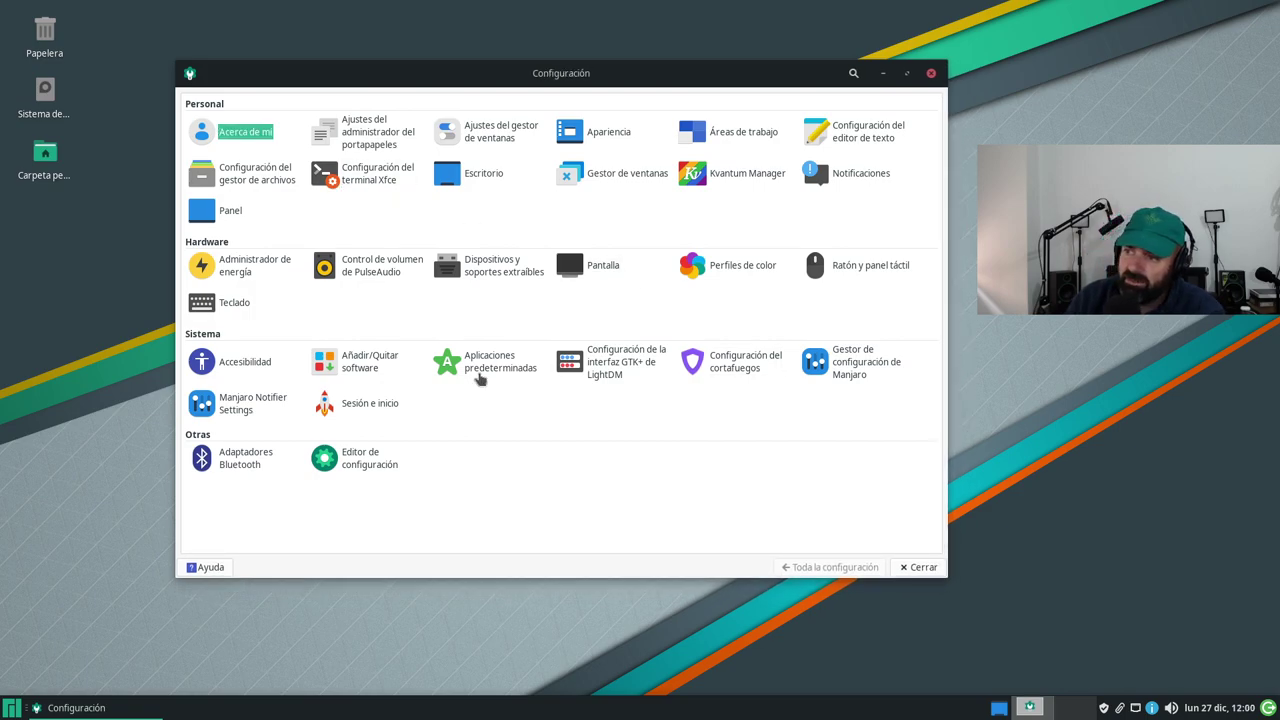
- Look through the Estilo, Iconos, Letra and Ajustes sections of Apariencia, and return to the full settings overview
click(598, 140)
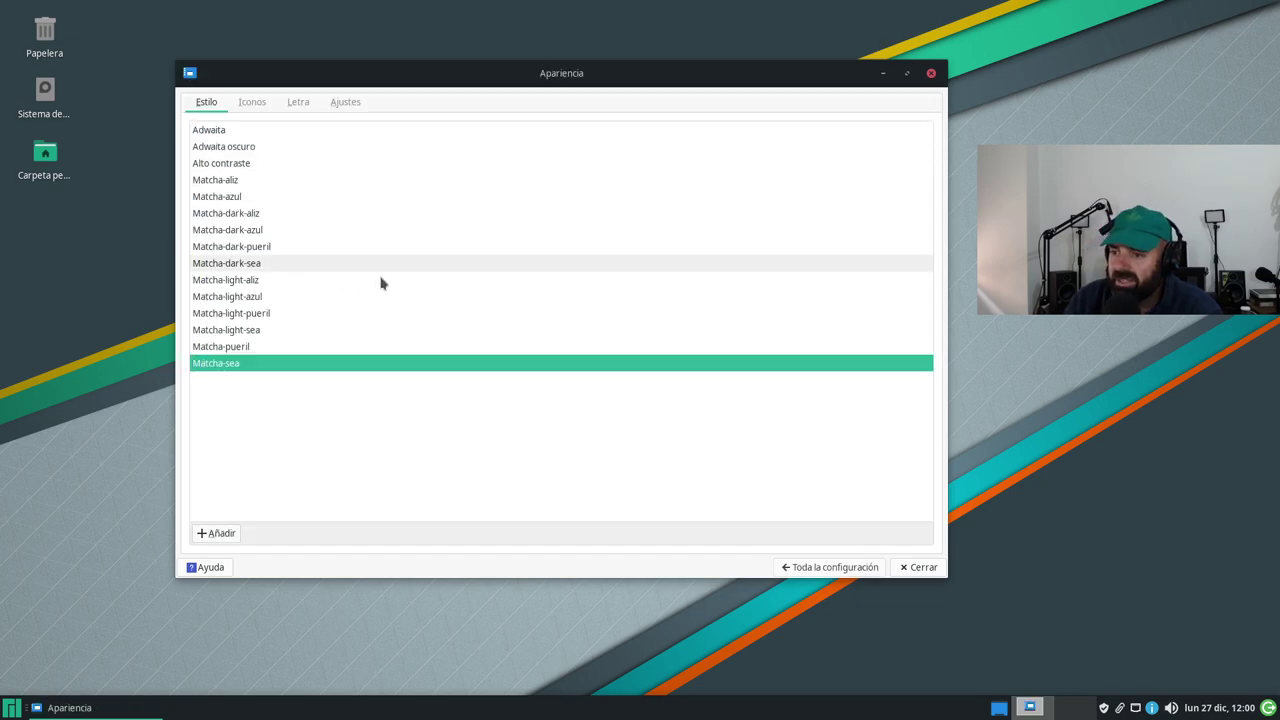
click(262, 104)
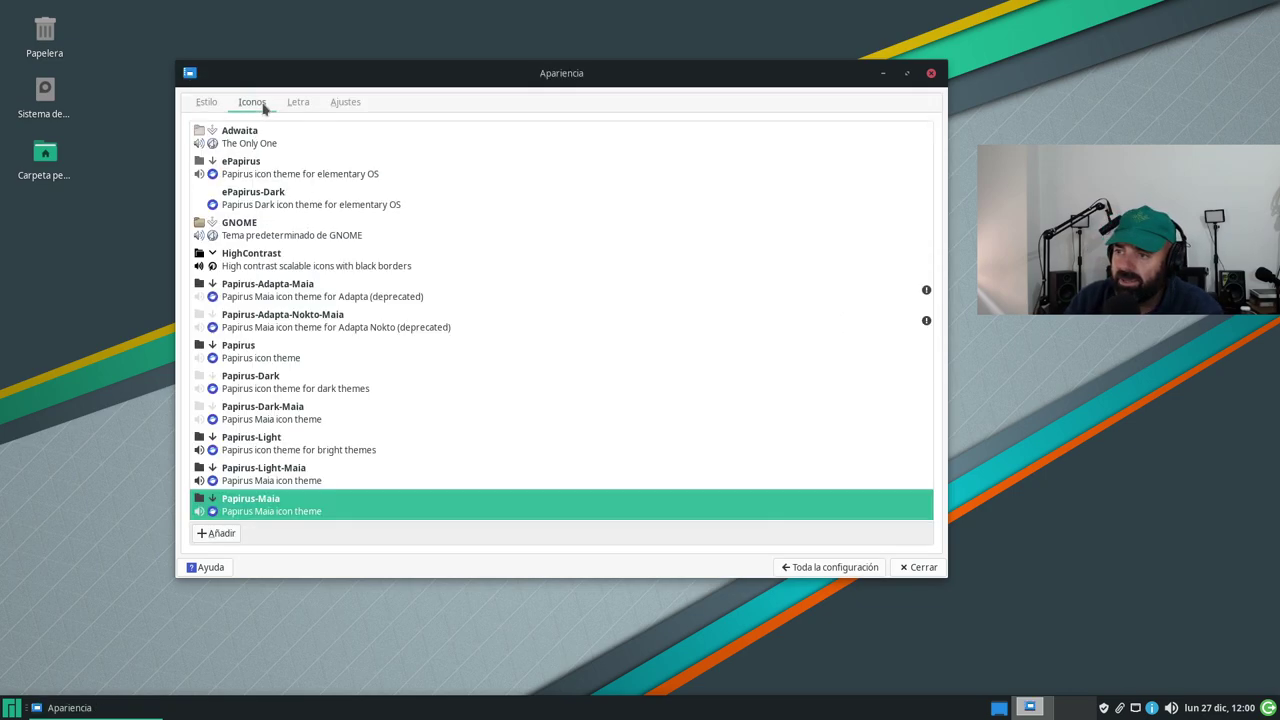
click(300, 106)
click(332, 108)
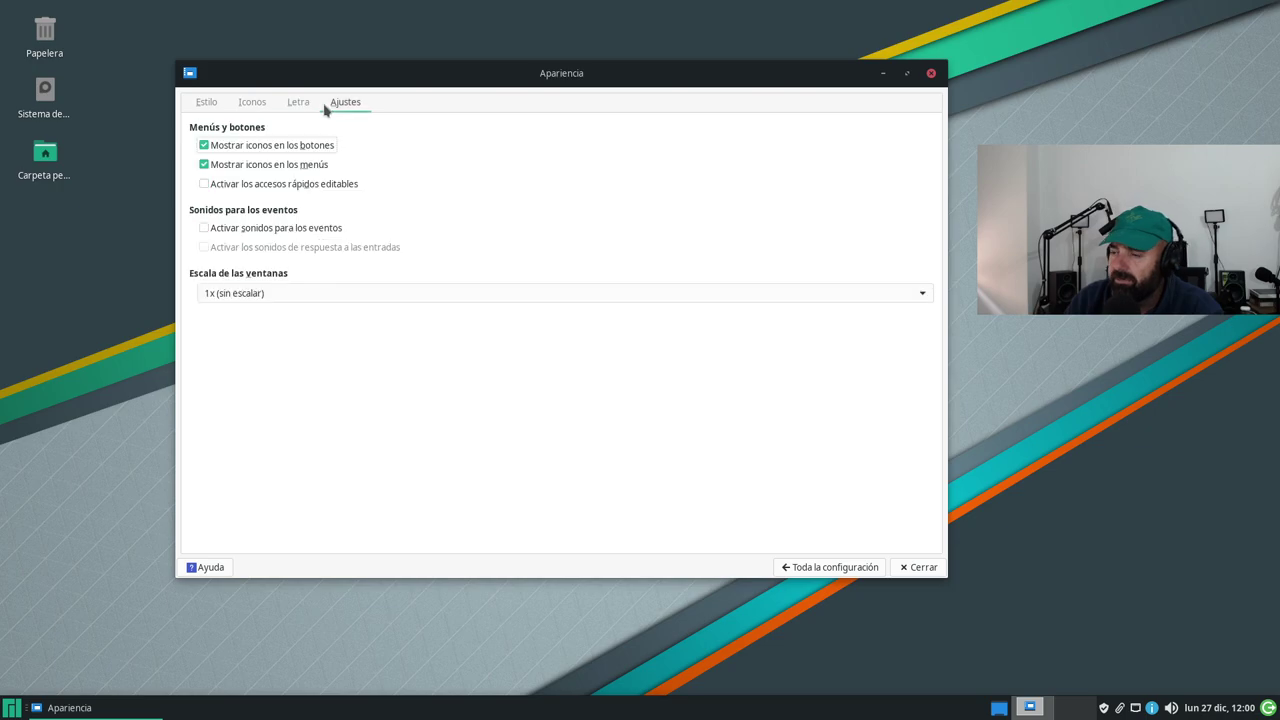
click(208, 104)
click(820, 567)
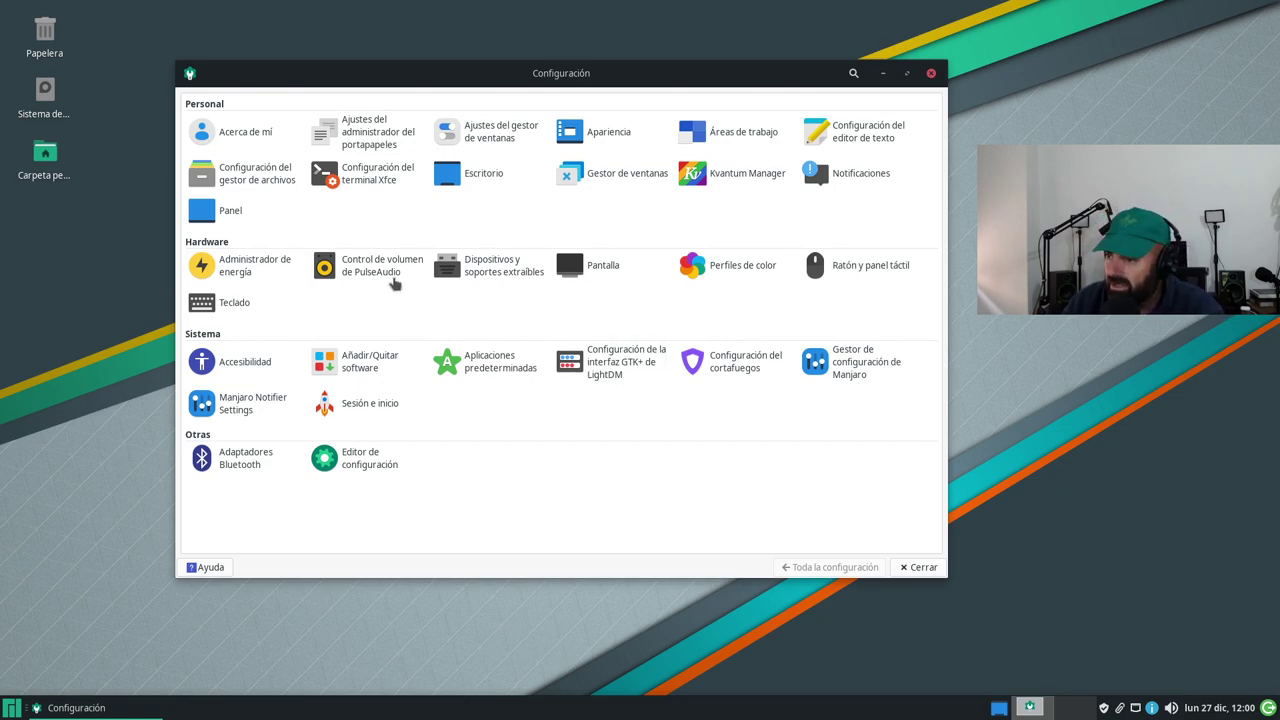
- Inspect Control de volumen de PulseAudio and the Pantalla settings, returning to the settings overview
click(395, 284)
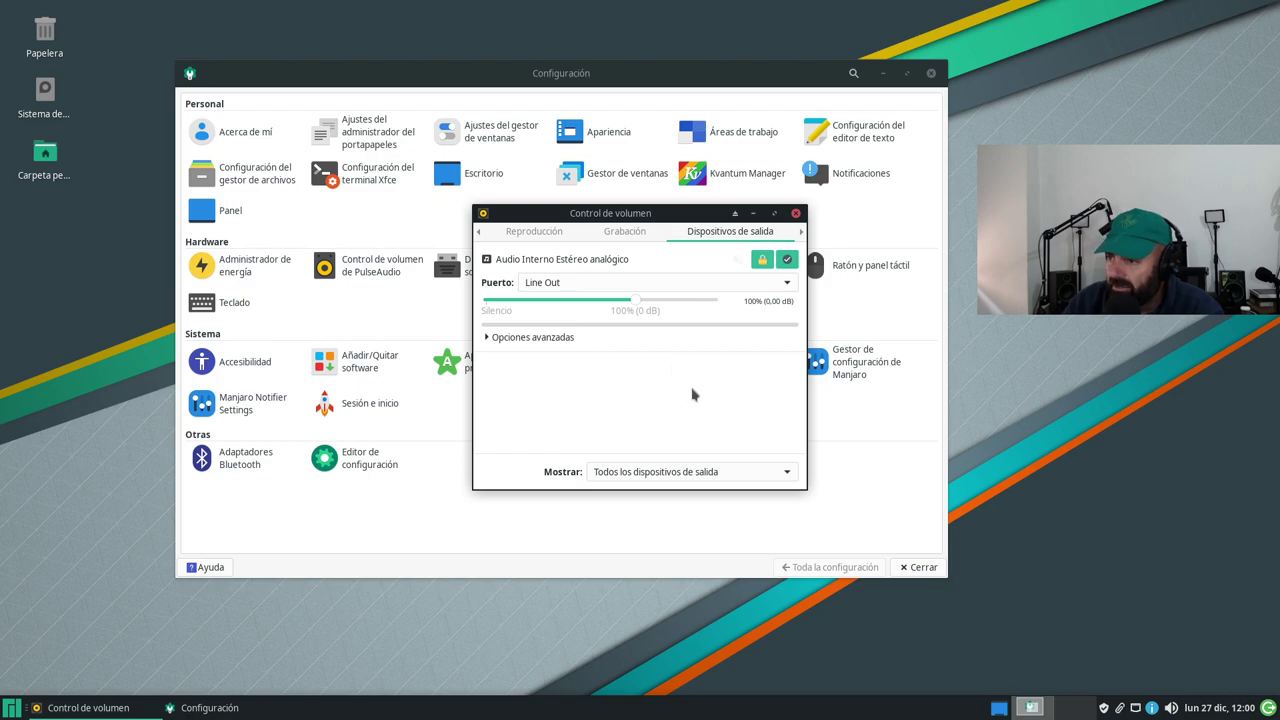
click(795, 213)
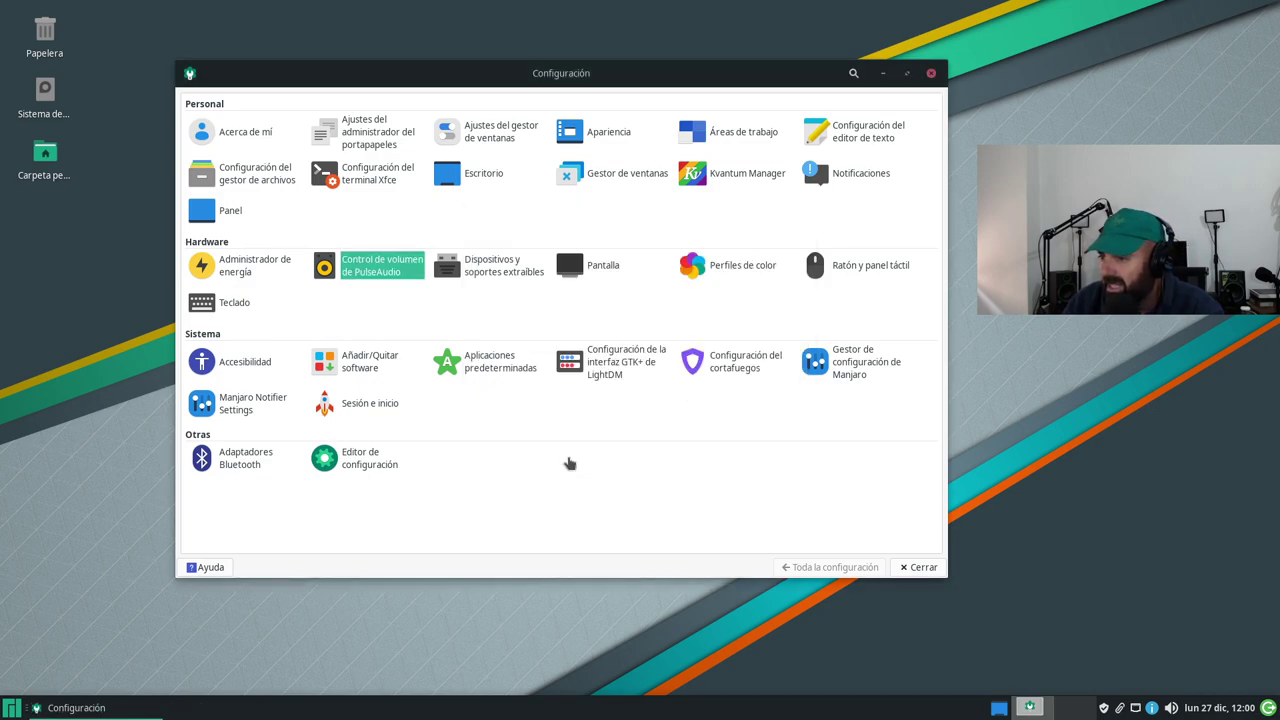
click(598, 278)
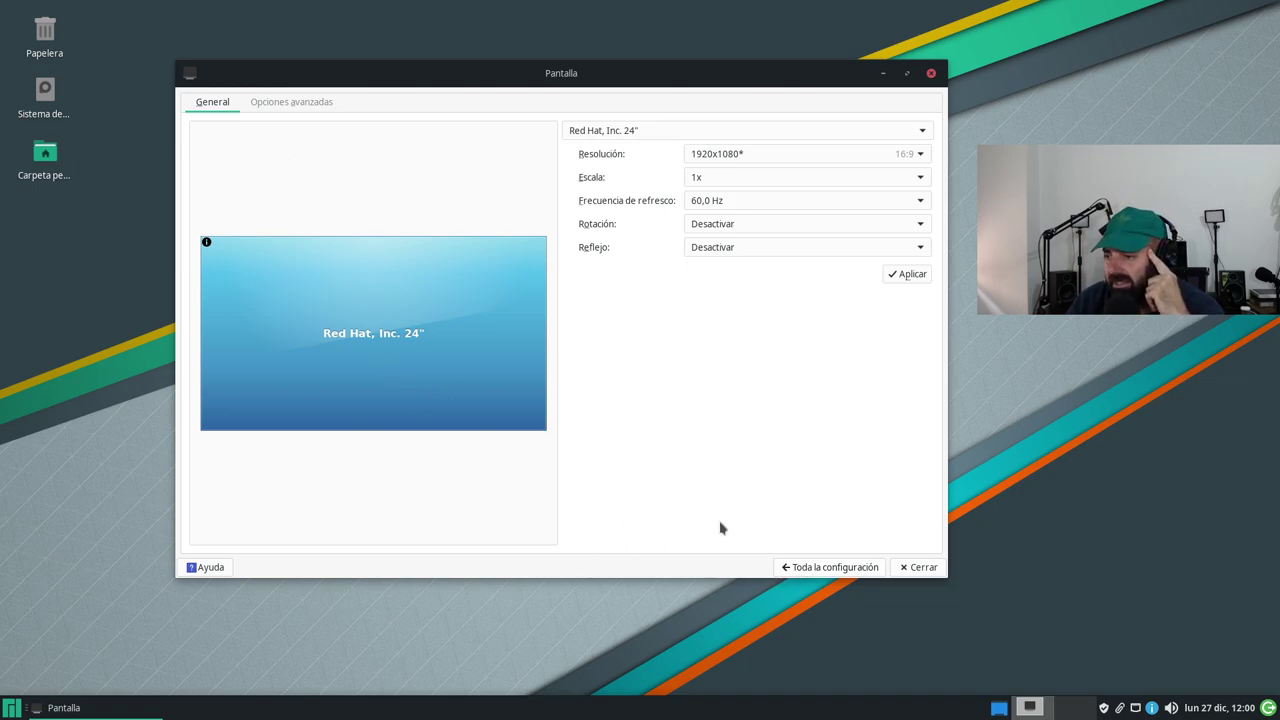
click(790, 566)
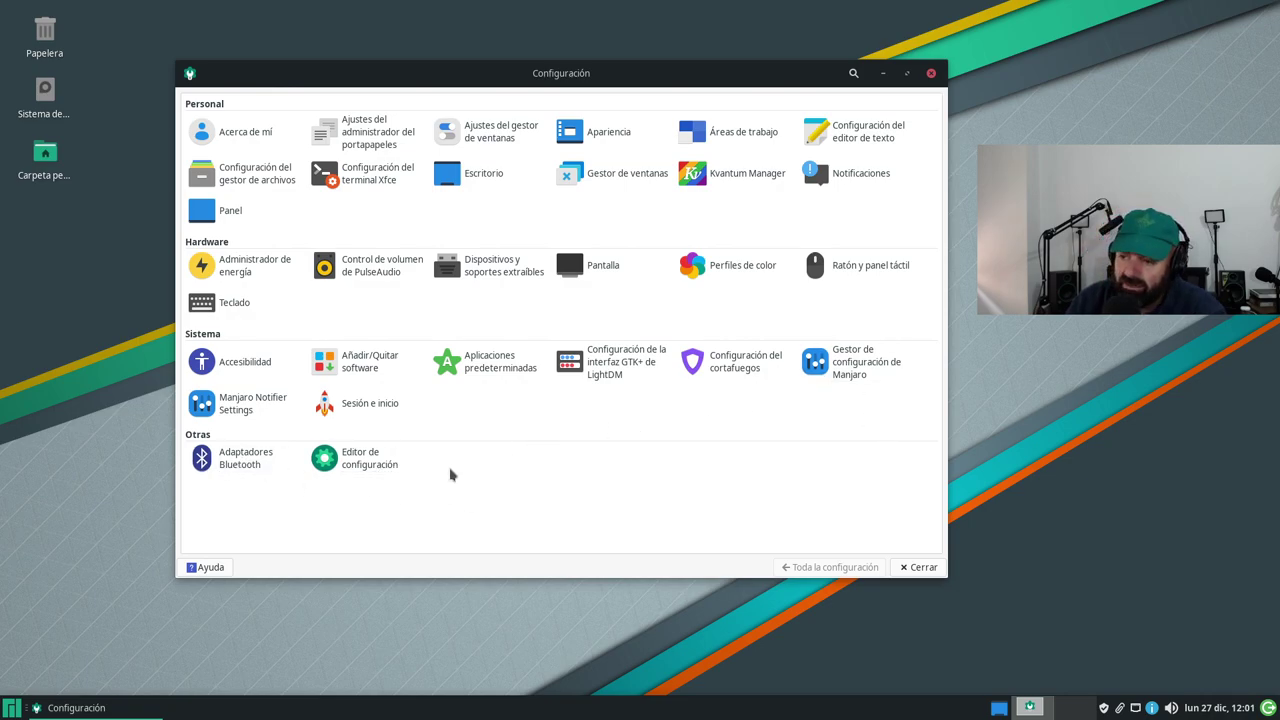
- Open Gestor de configuración de Manjaro, minimize the Configuración window behind it, and maximize the manager
click(876, 358)
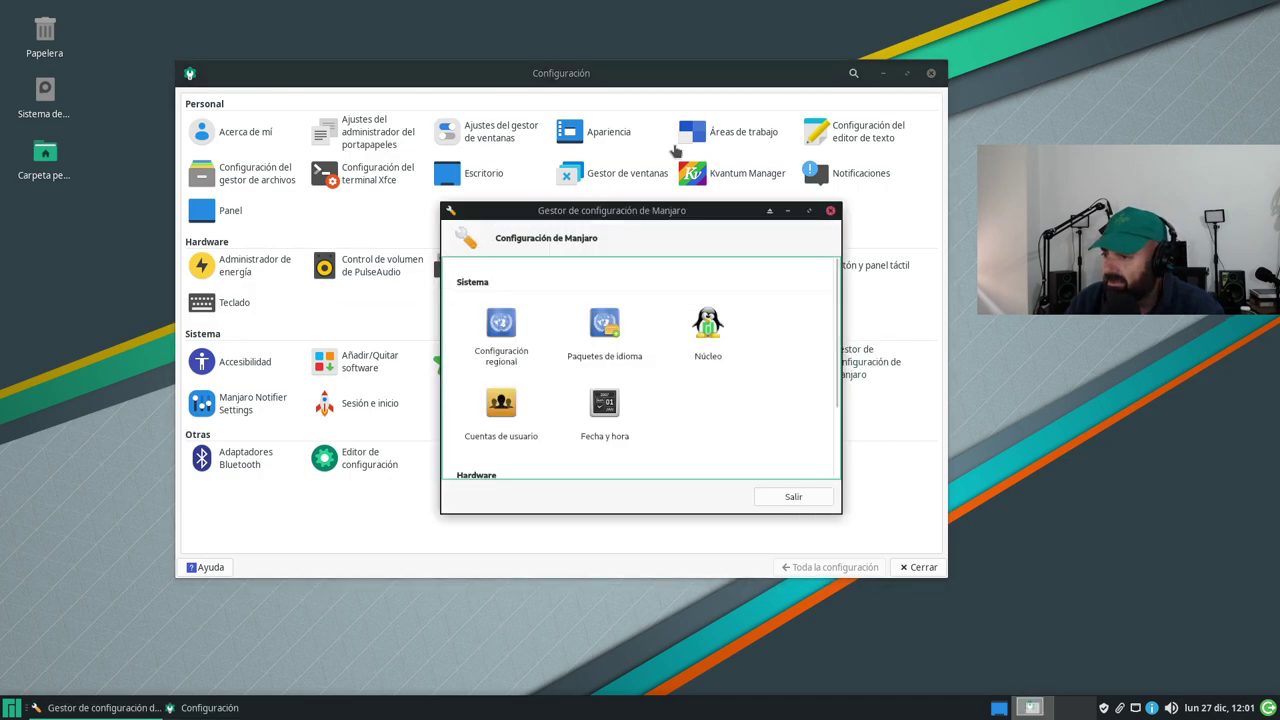
click(882, 73)
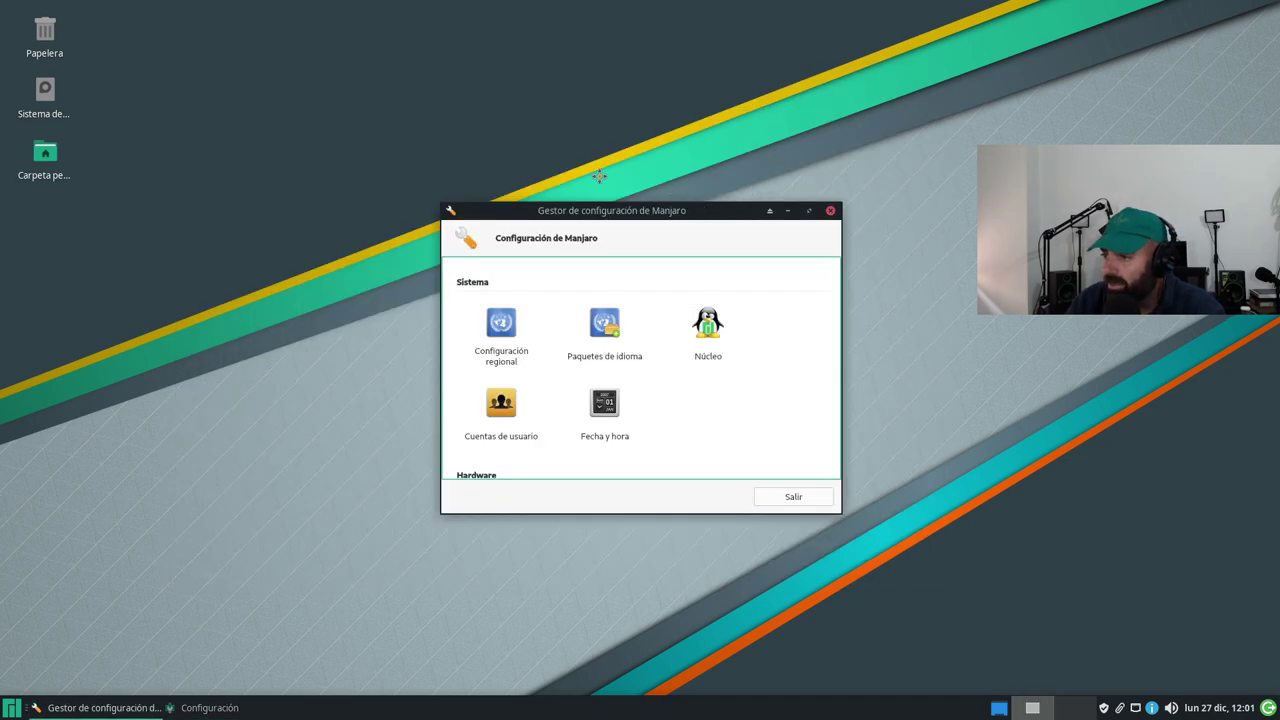
drag(729, 209, 437, 135)
double_click(509, 140)
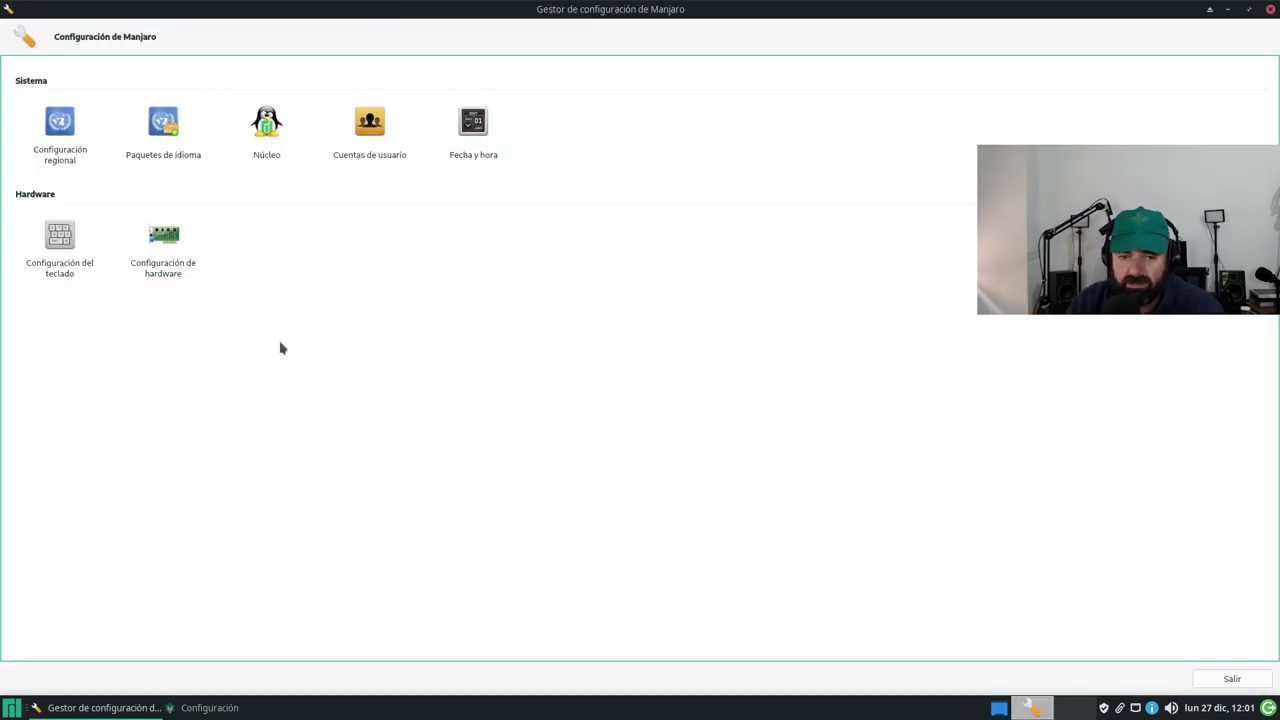
- Inspect Configuración regional and the available and installed packages in Paquetes de idioma, ending on the available ones
click(76, 130)
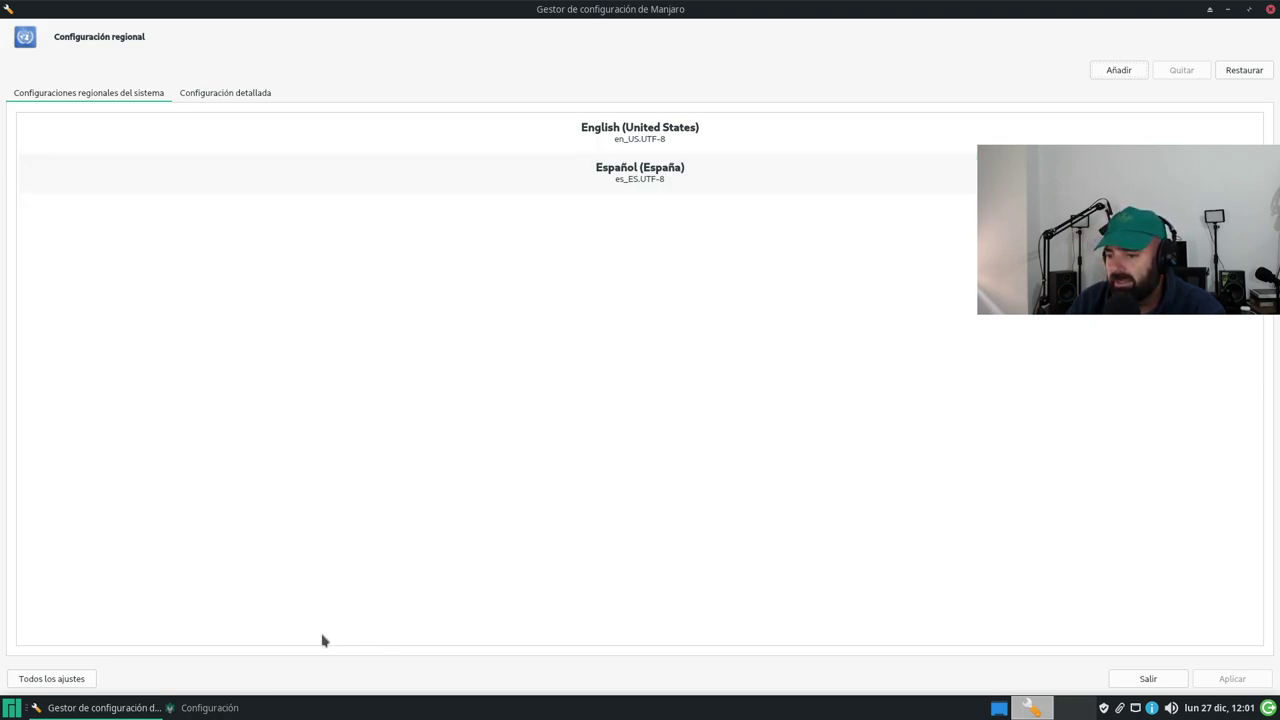
click(37, 683)
click(165, 130)
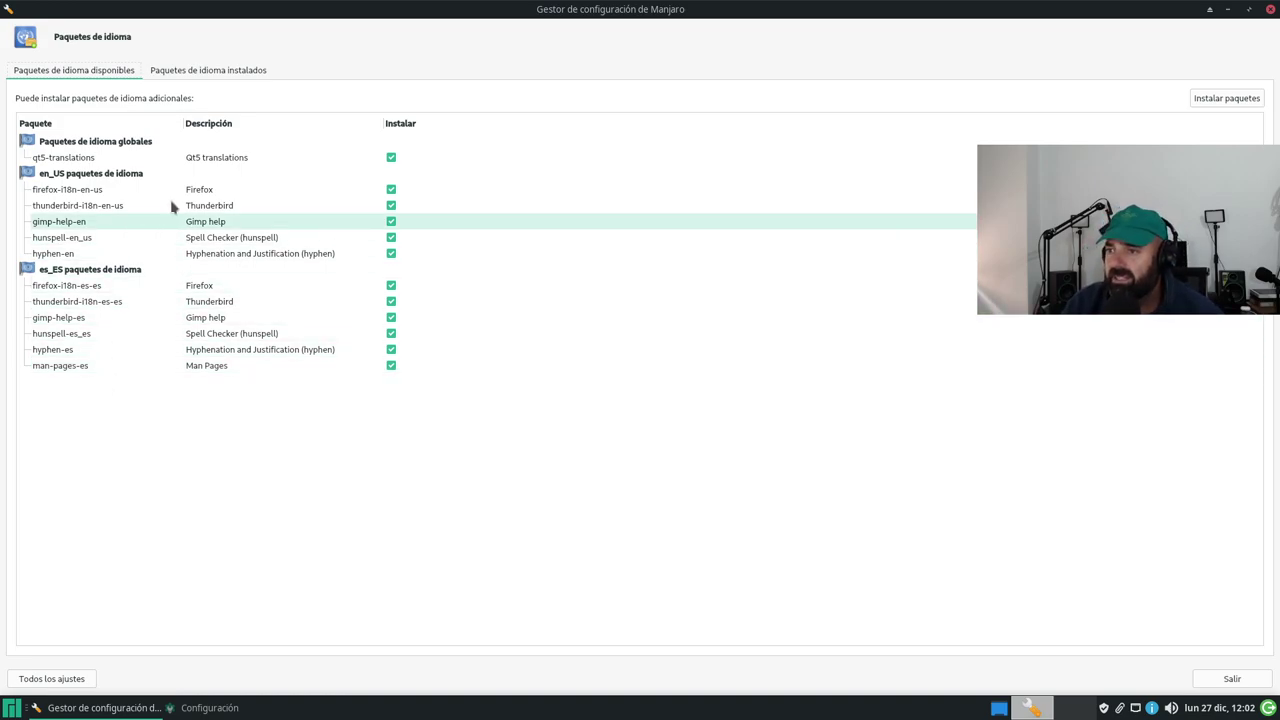
click(226, 70)
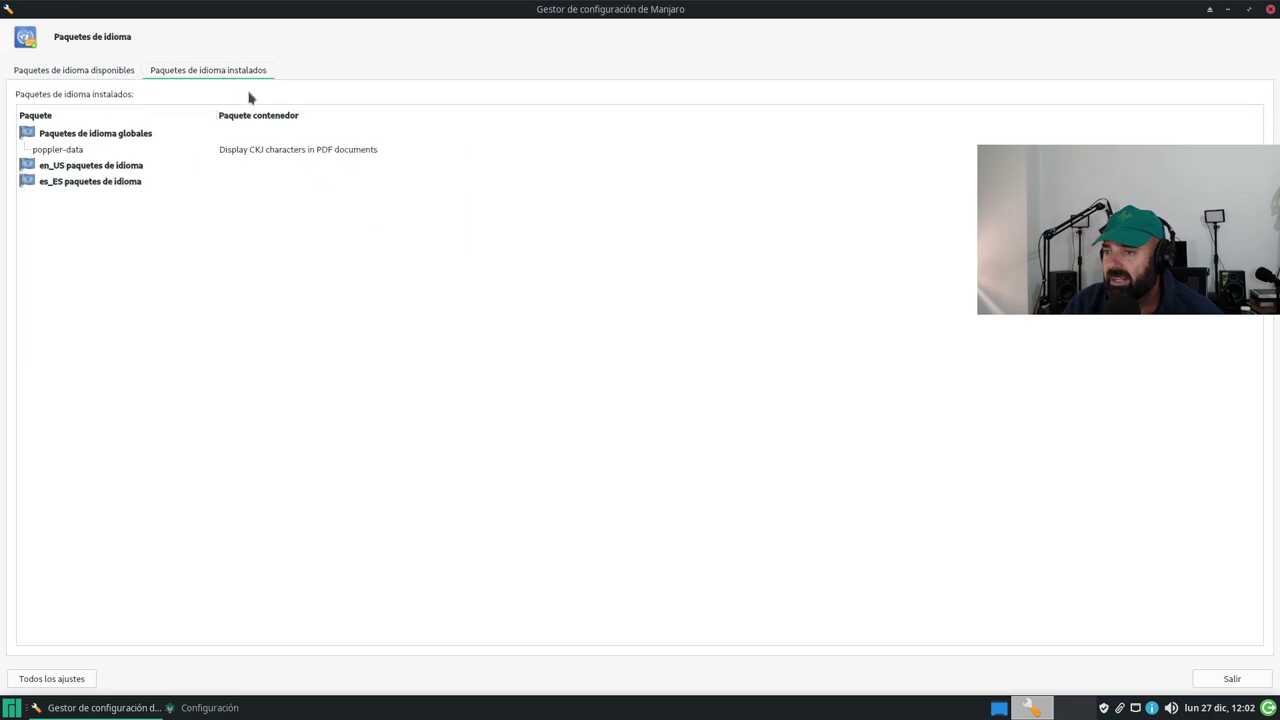
click(100, 75)
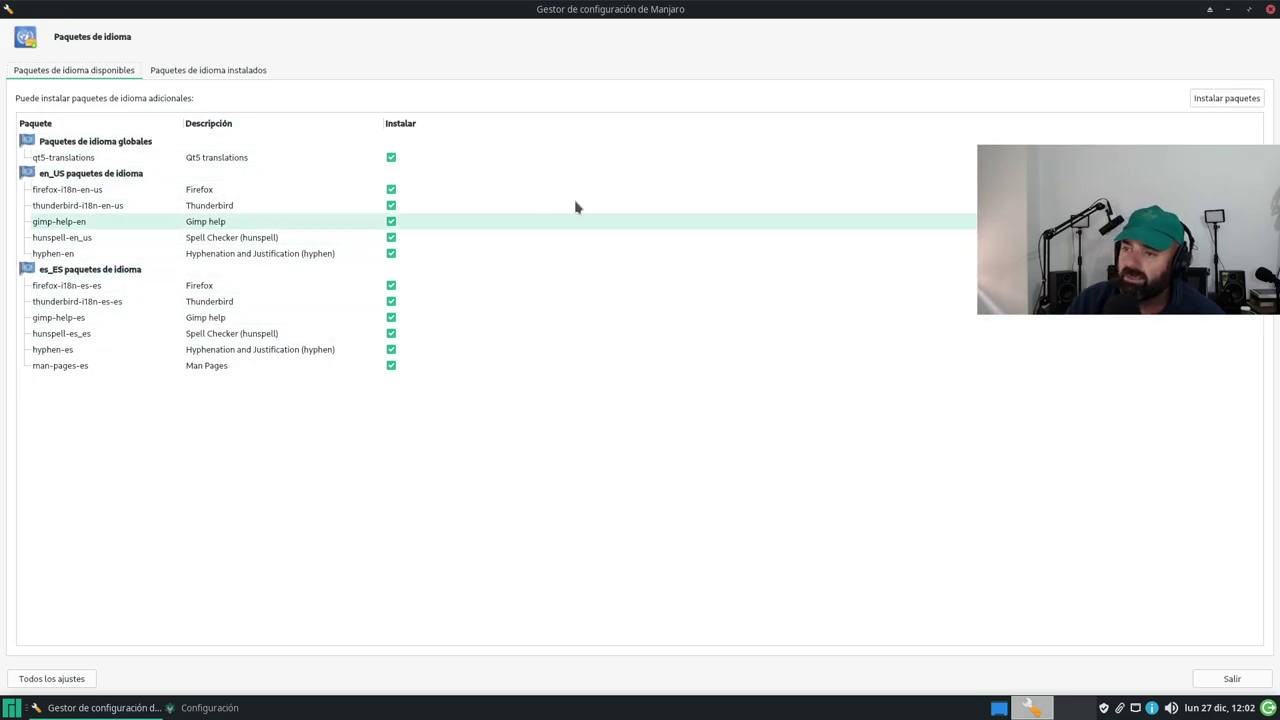
- Install all the marked language packages, authenticating with the account password, and dismiss the installation dialog
click(1214, 106)
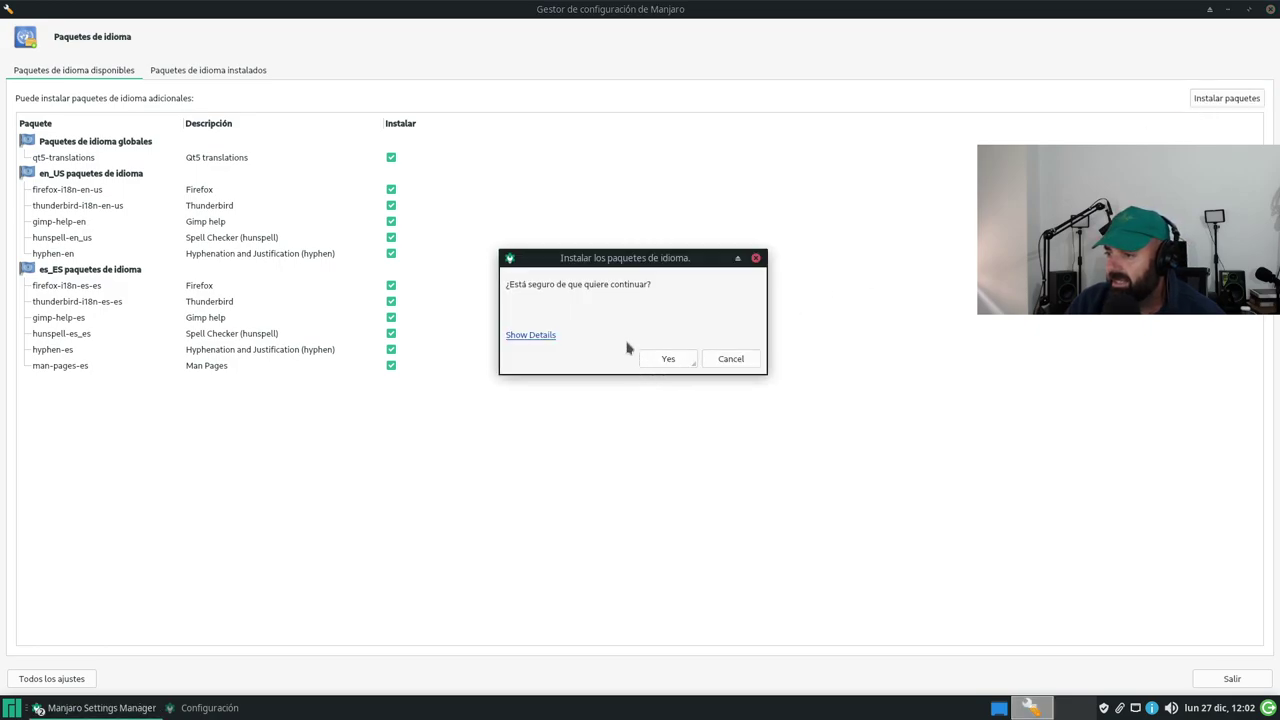
click(665, 362)
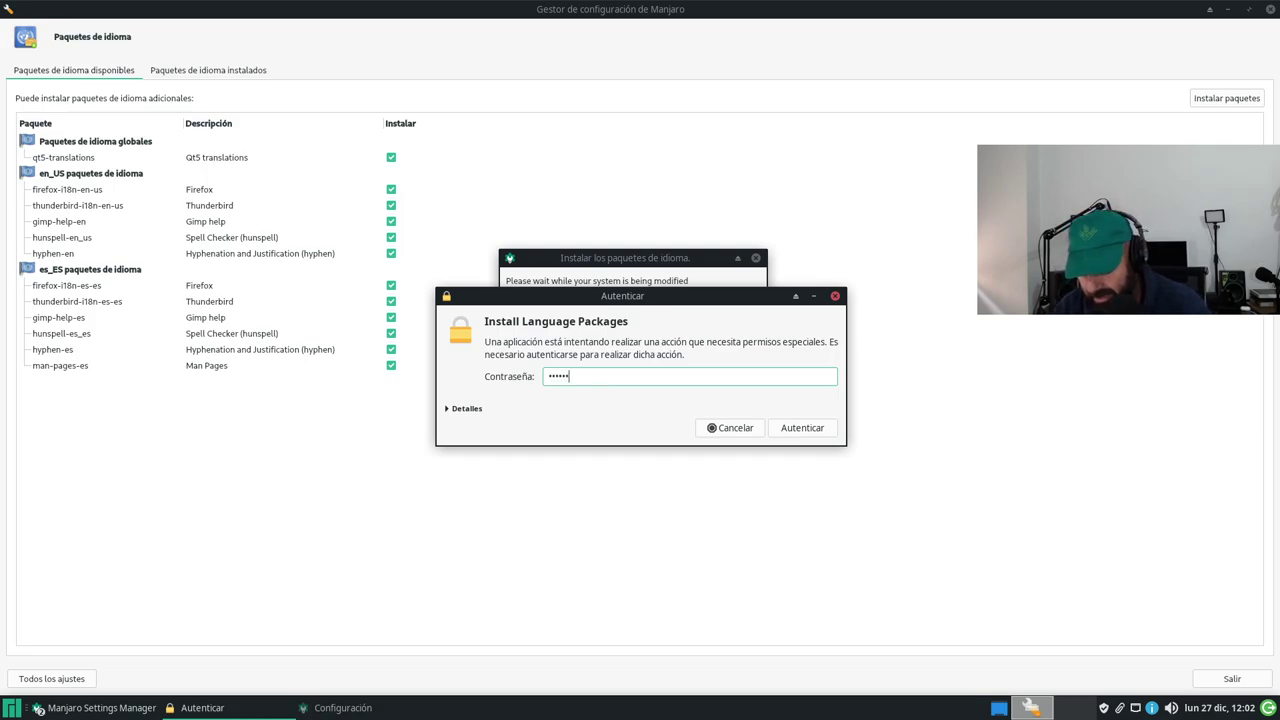
key(Return)
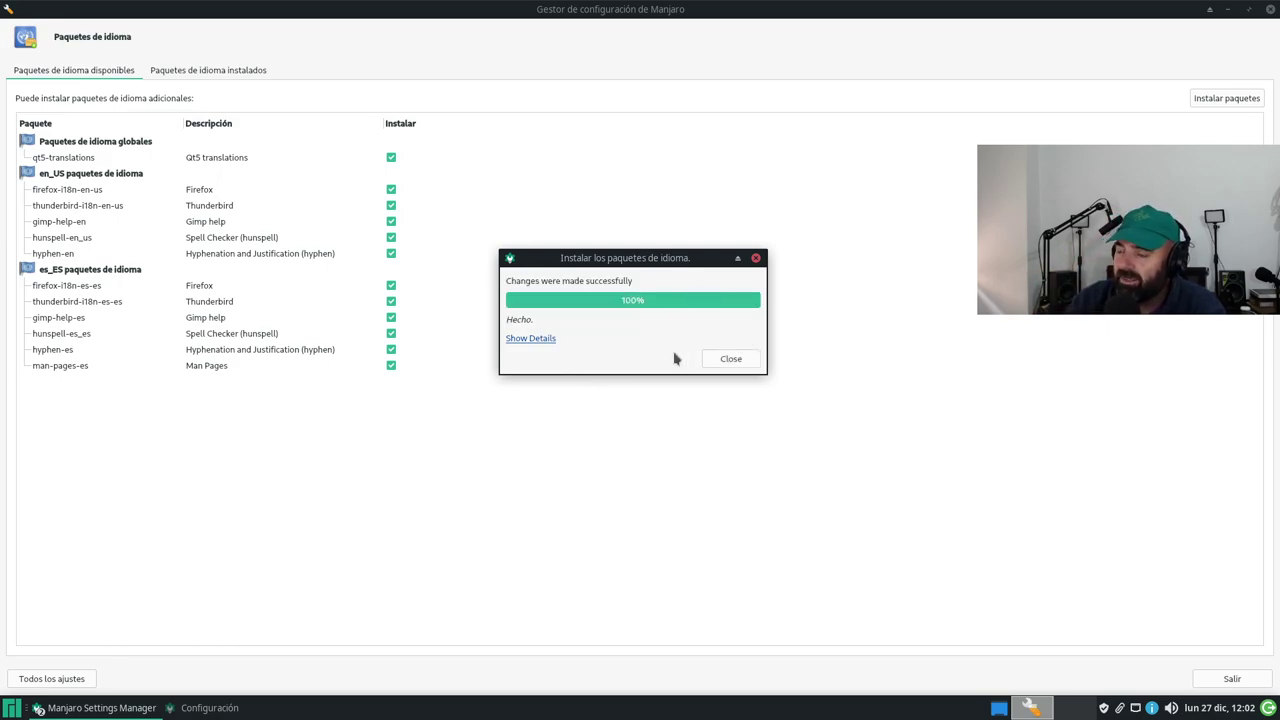
click(732, 368)
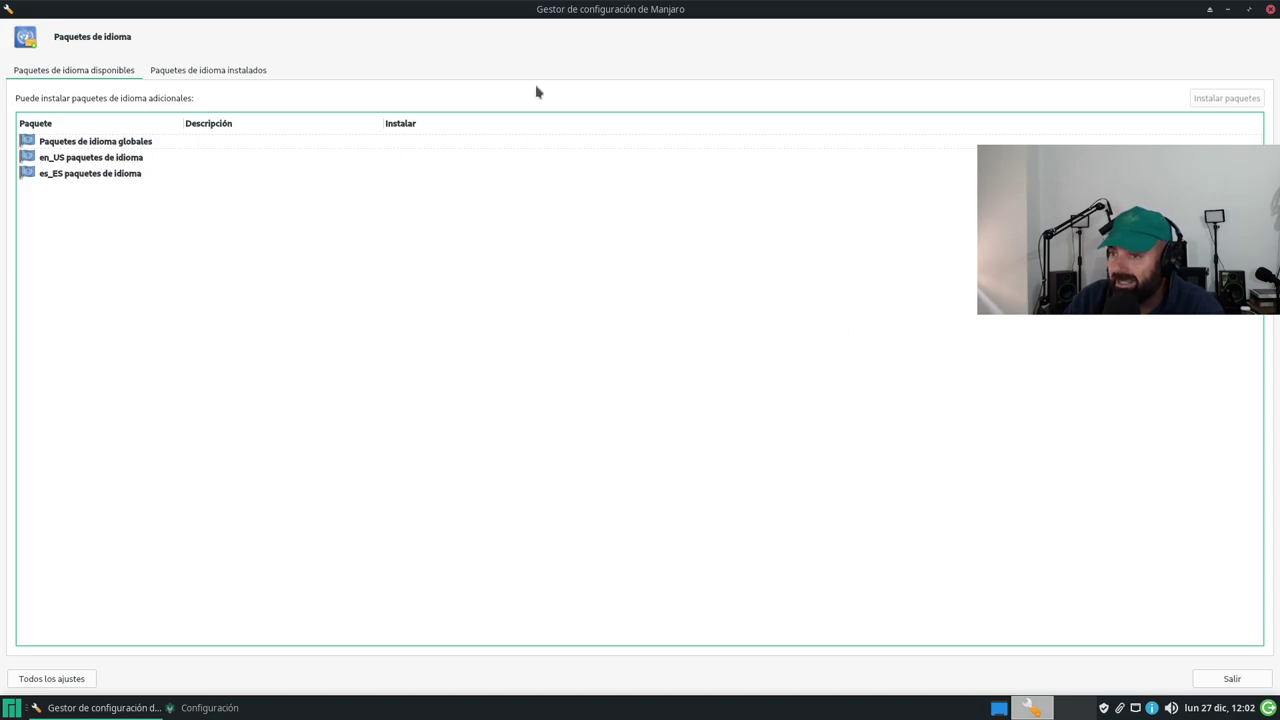
- Minimize the manager, open Firefox to check its interface language, quit it, and return to the manager's full settings overview
click(1230, 9)
click(11, 707)
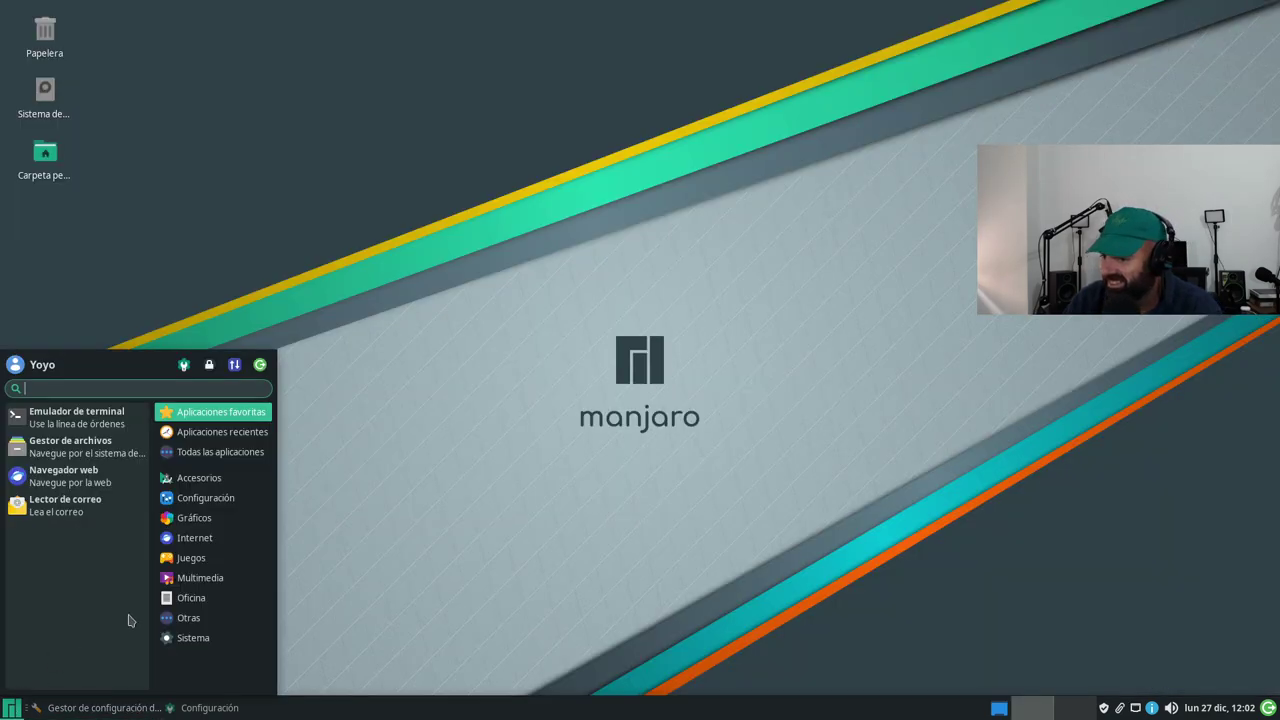
click(84, 476)
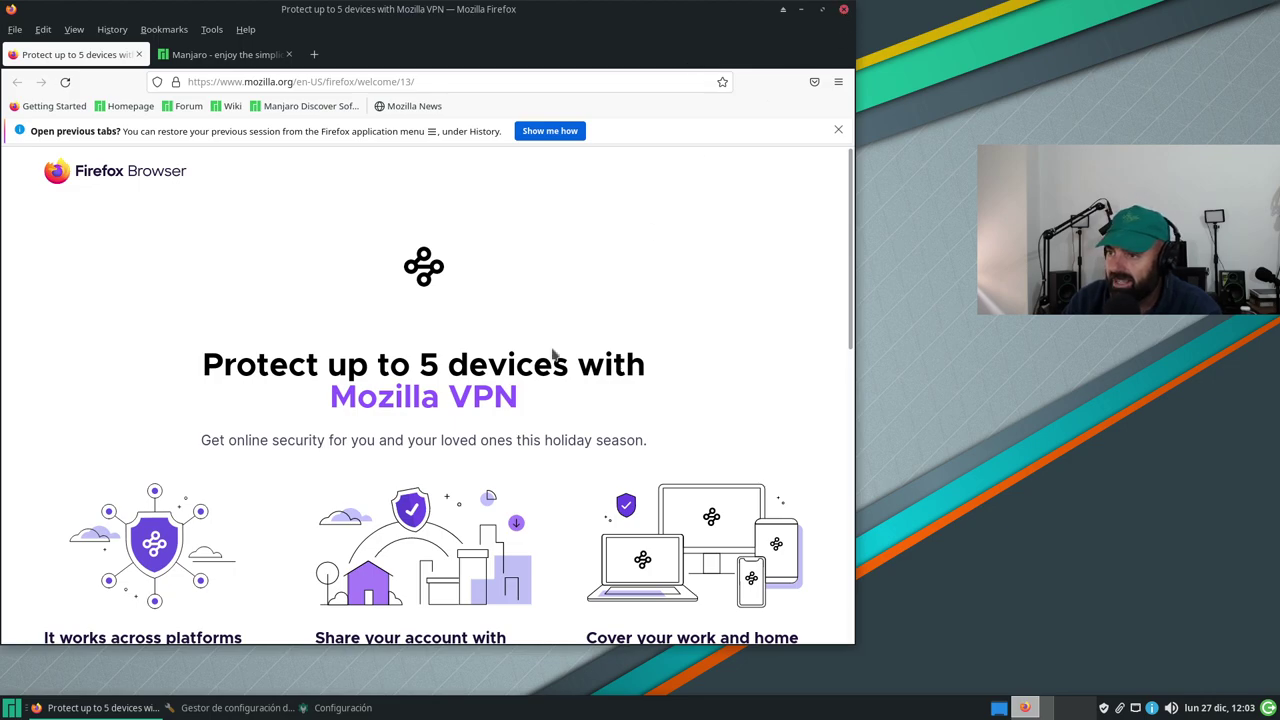
key(ctrl+q)
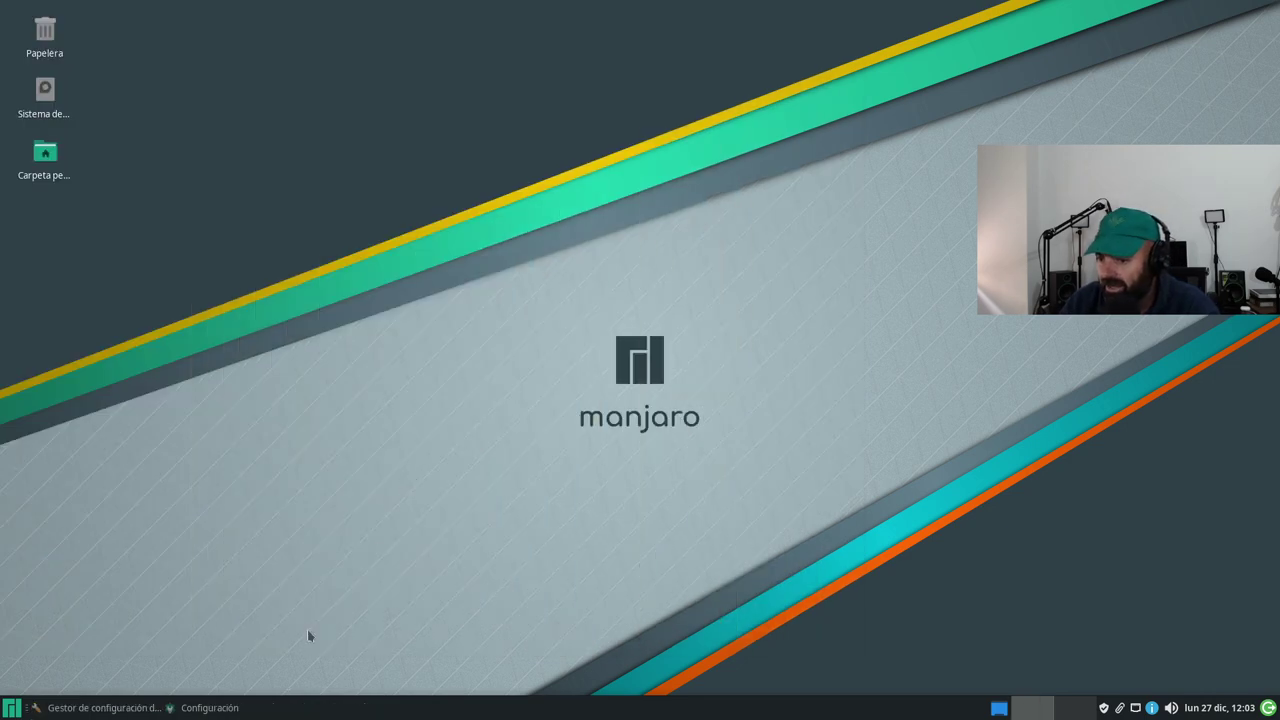
click(128, 708)
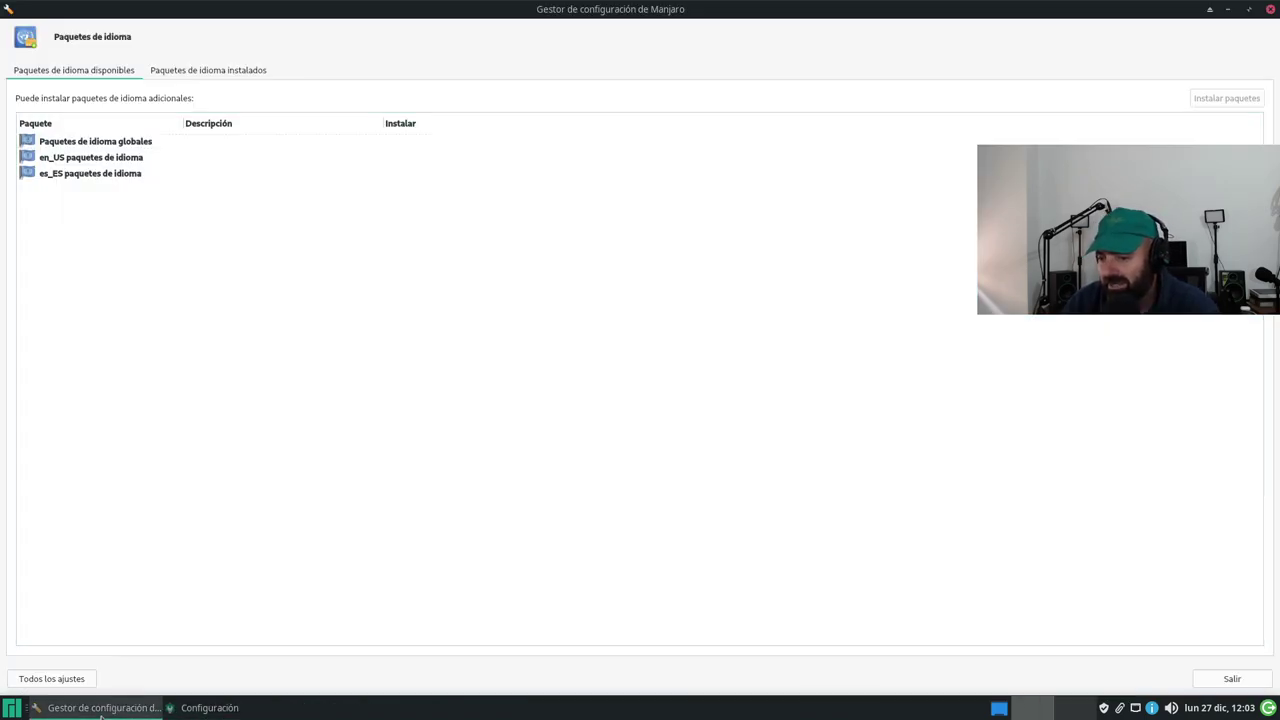
click(29, 680)
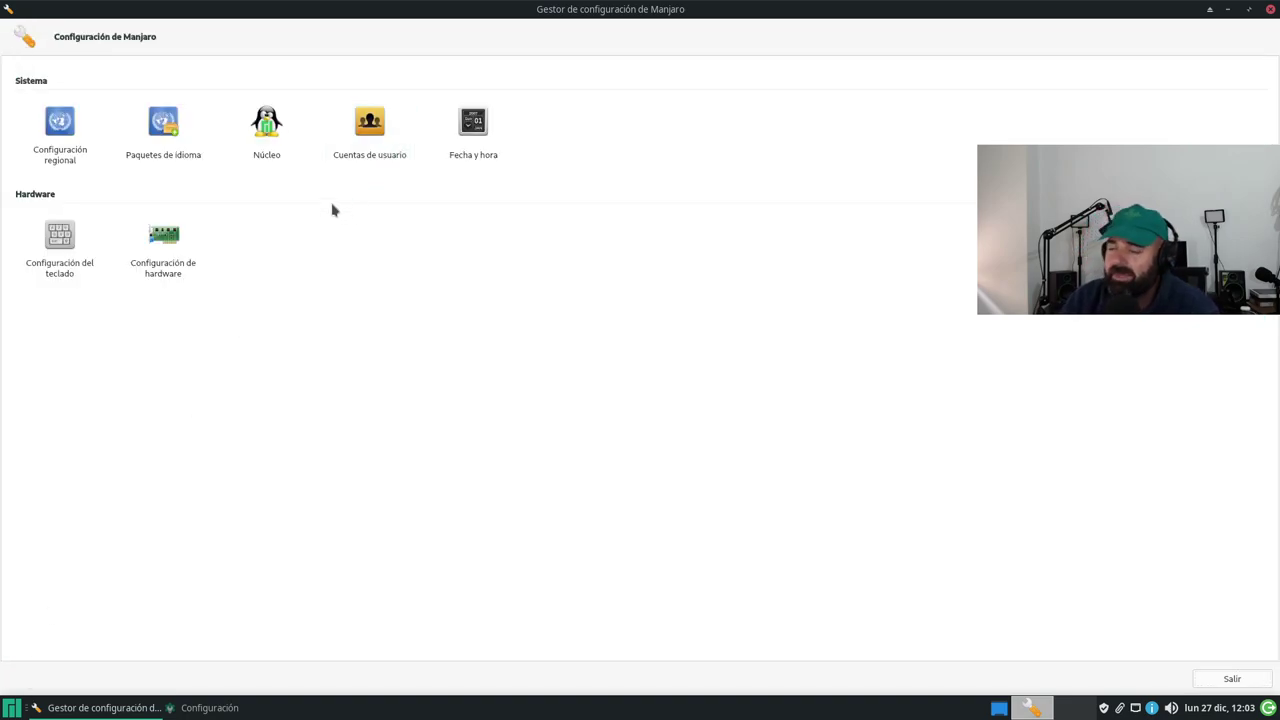
- Review the available and installed Linux kernels in Núcleo, and return to the full settings overview
click(272, 142)
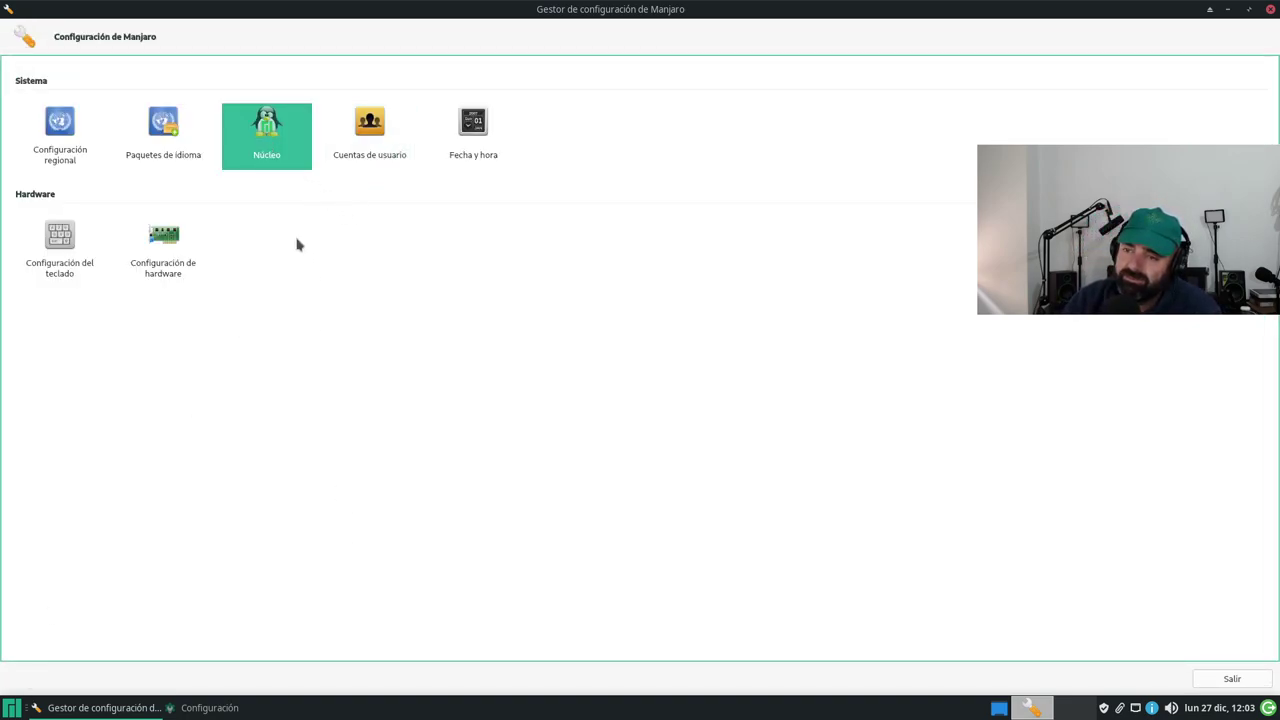
double_click(267, 125)
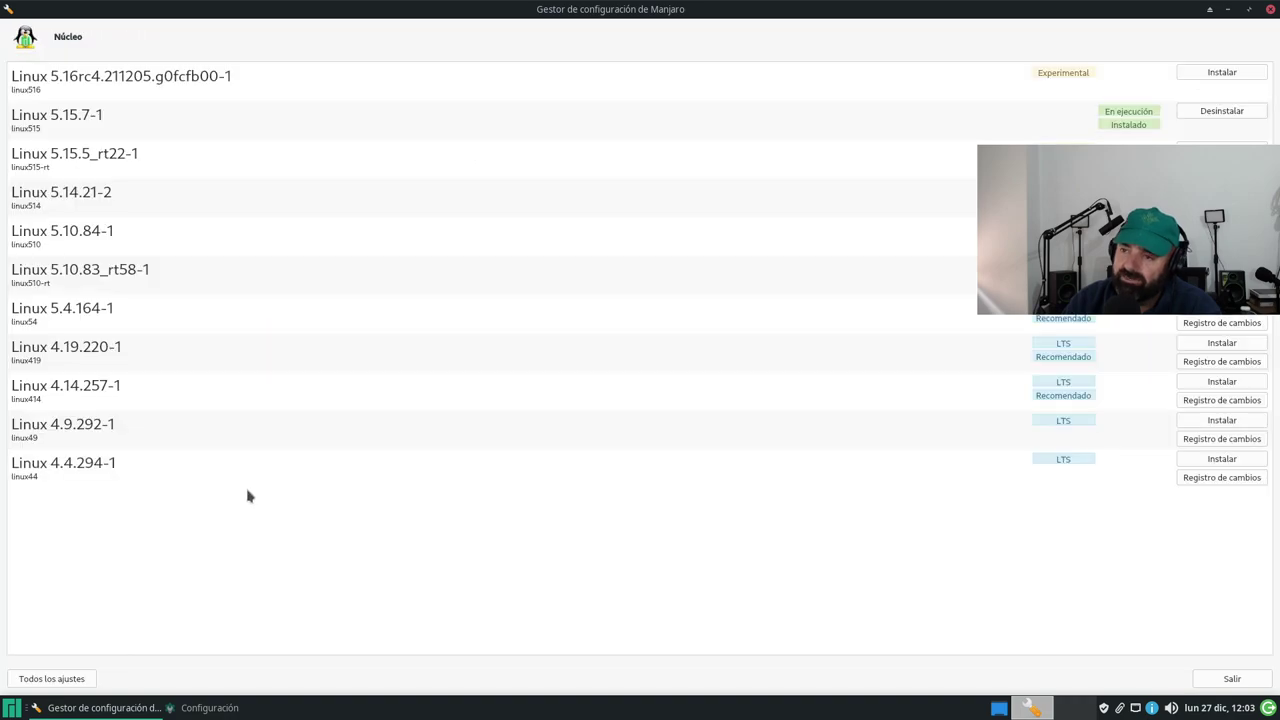
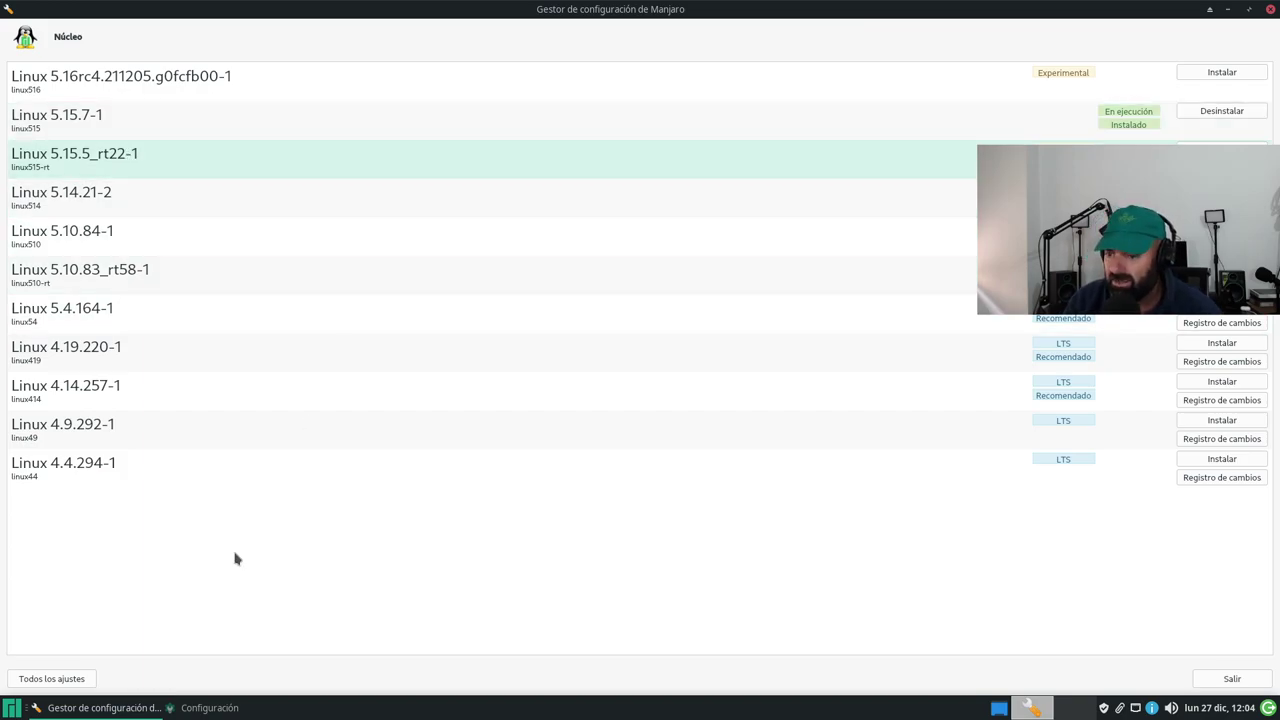
click(52, 679)
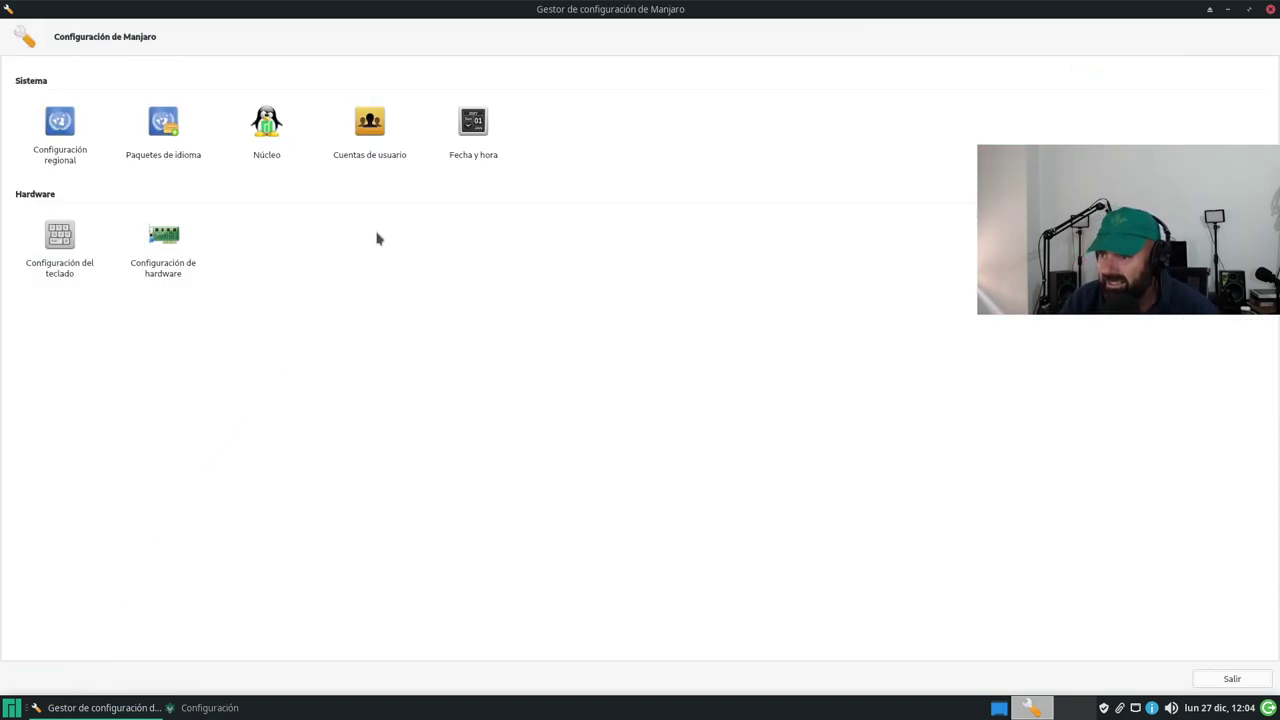
- Look at Cuentas de usuario and the display drivers in Configuración de hardware, returning to the full settings overview
click(381, 128)
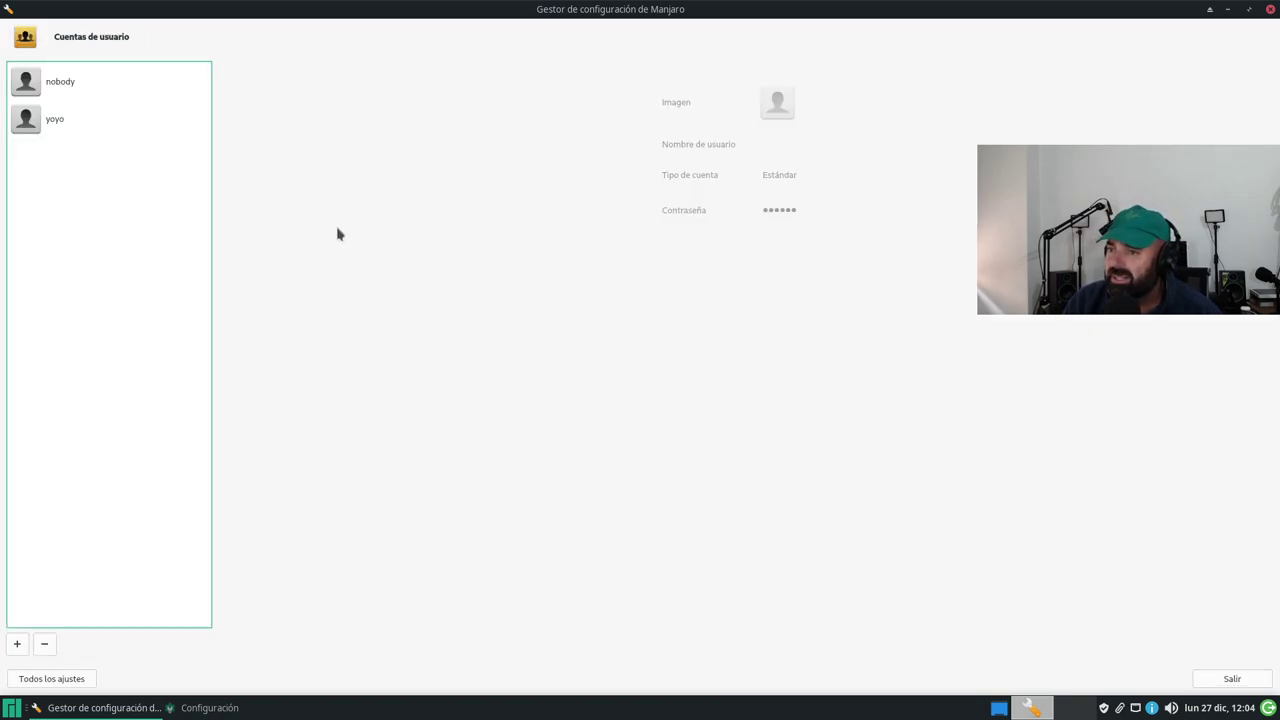
click(45, 682)
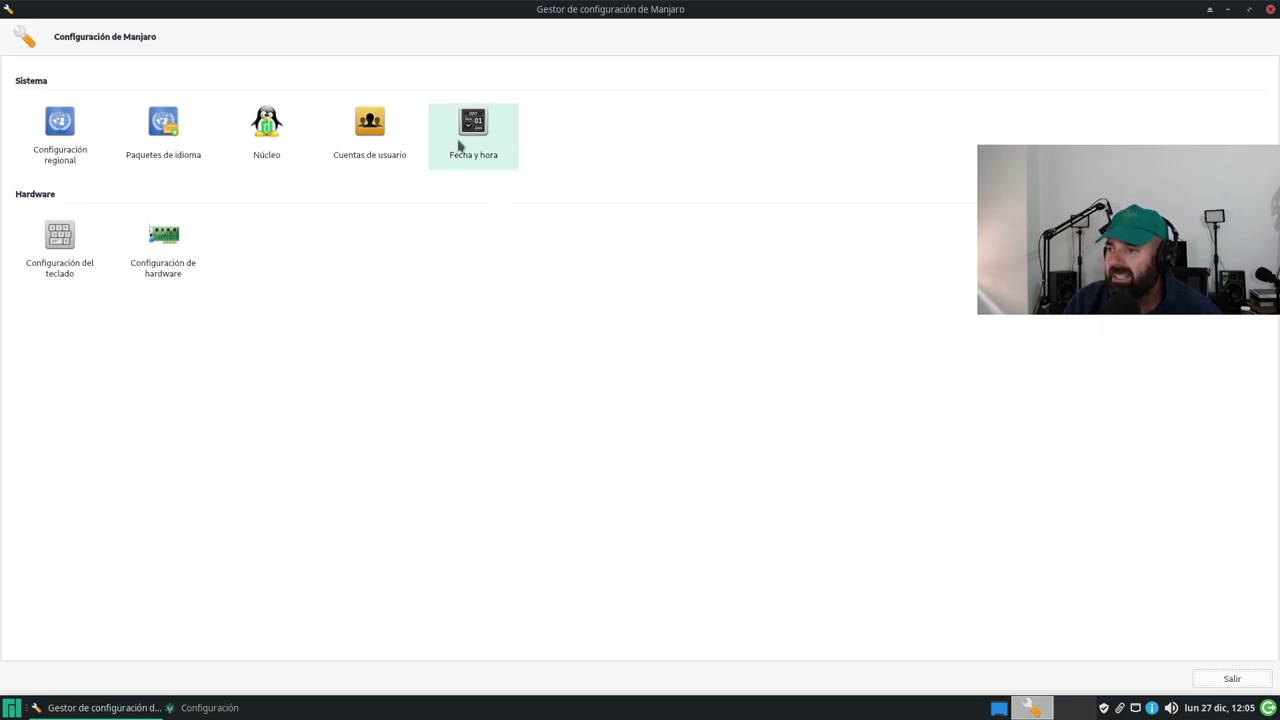
click(167, 238)
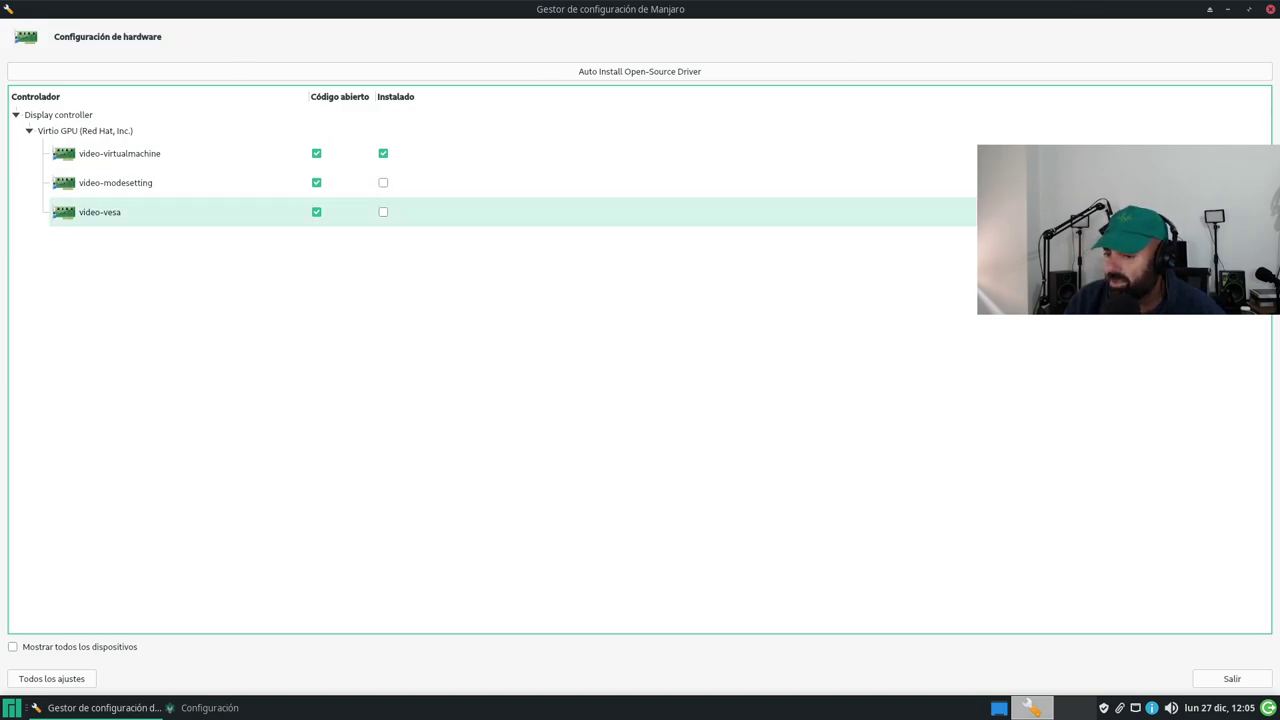
click(73, 673)
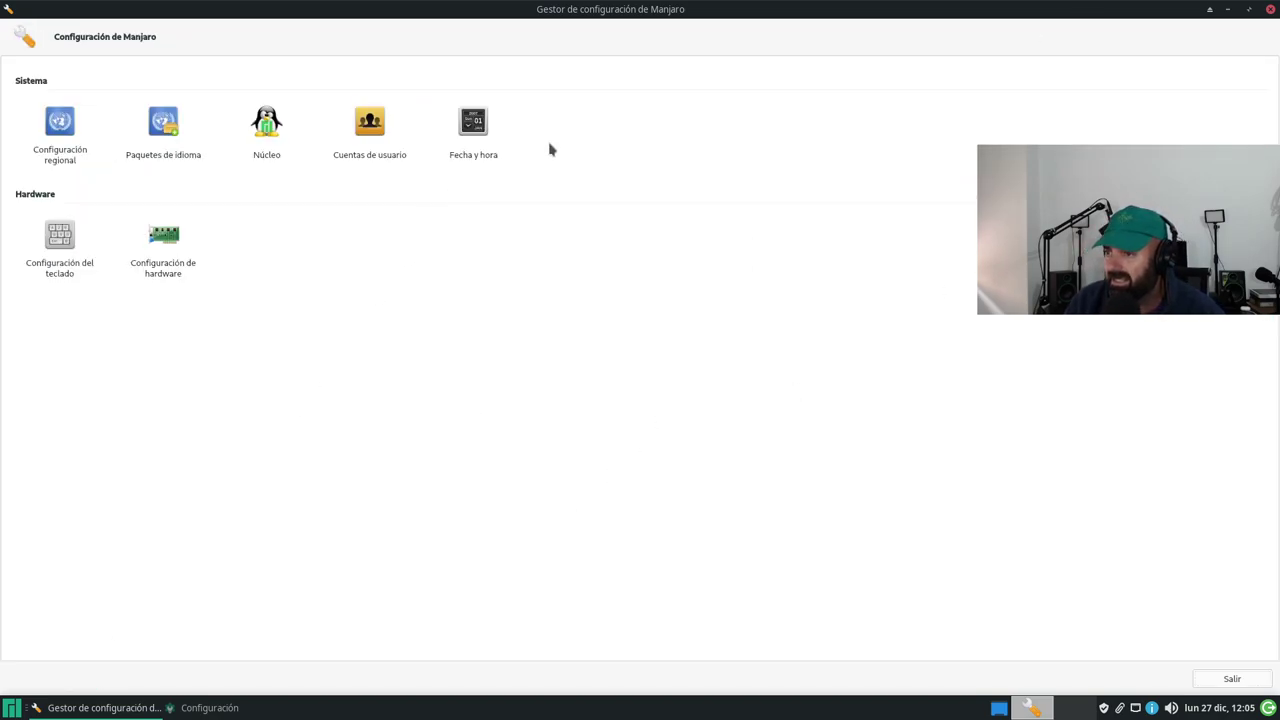
- Close the Manjaro manager, restore the Configuración window, and review the kernel and language package notifications in Manjaro Notifier Settings
click(1270, 9)
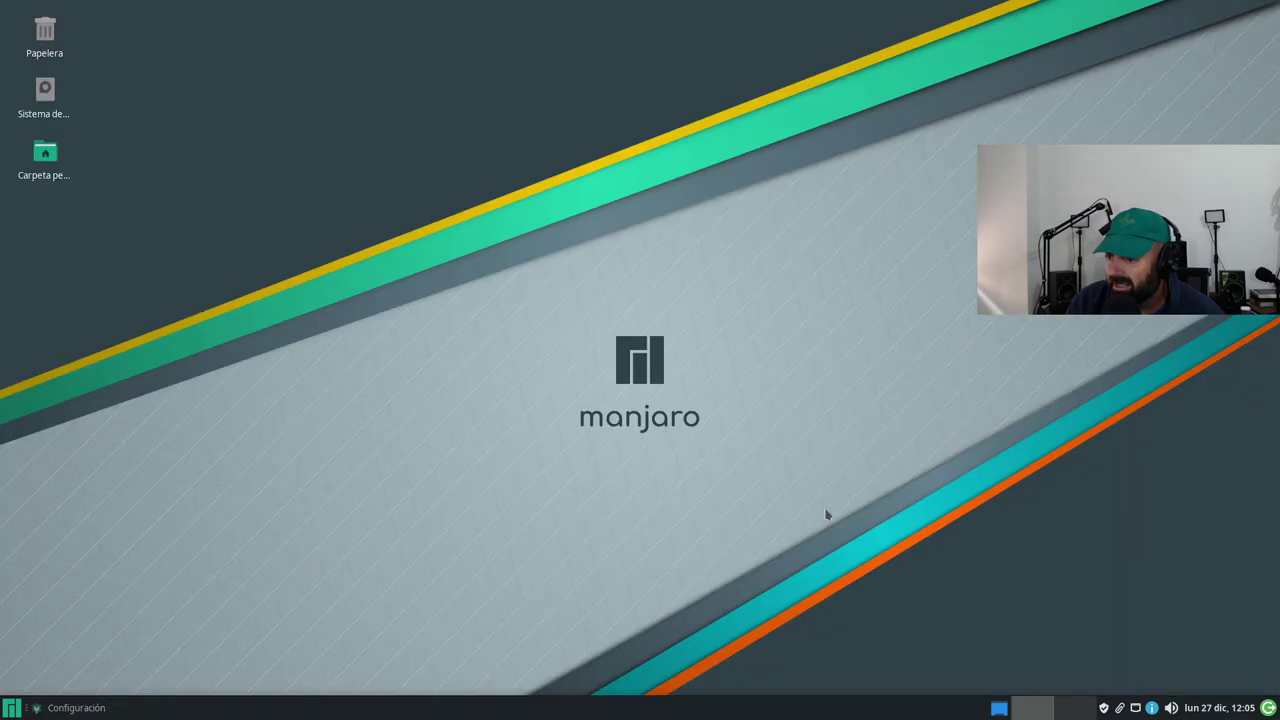
click(75, 708)
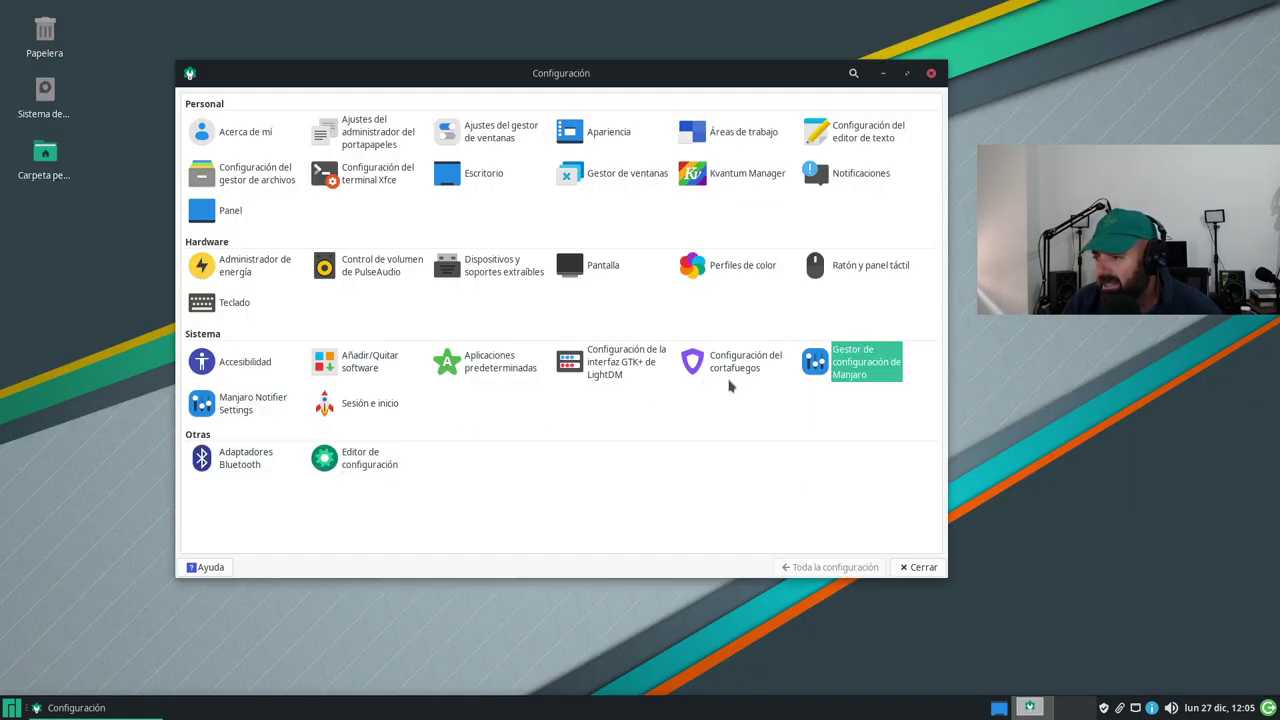
click(268, 410)
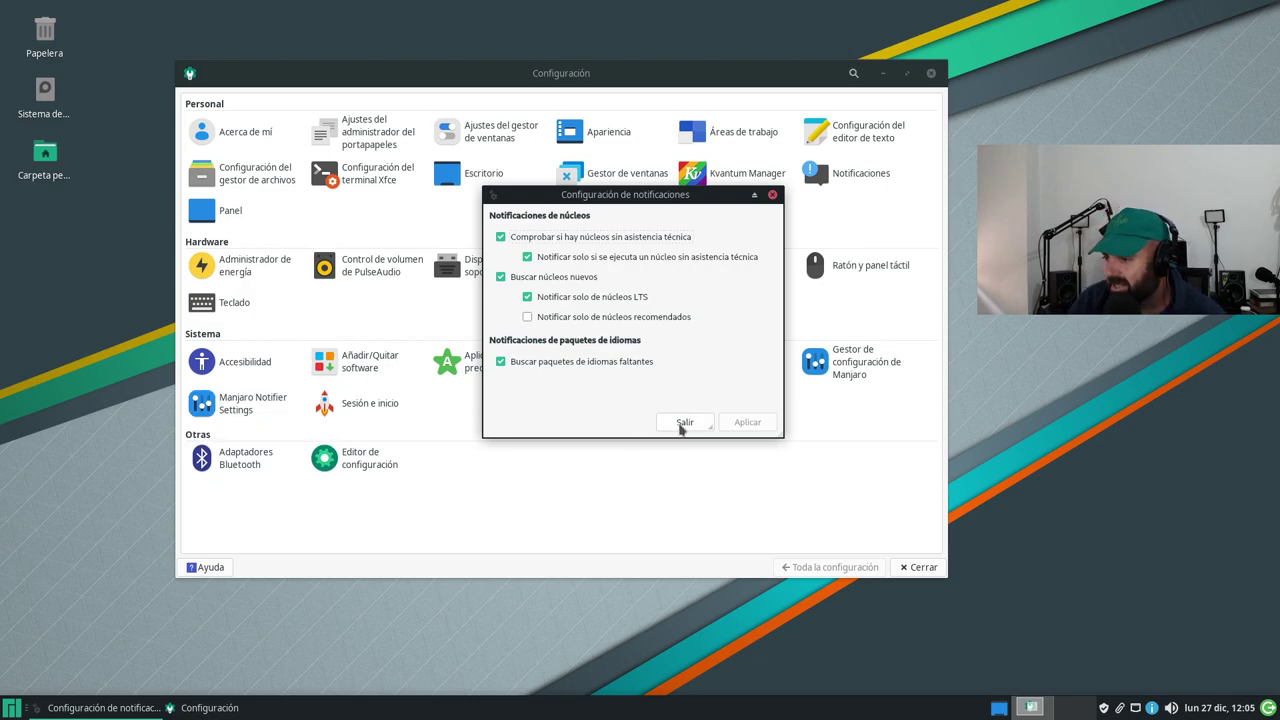
click(684, 422)
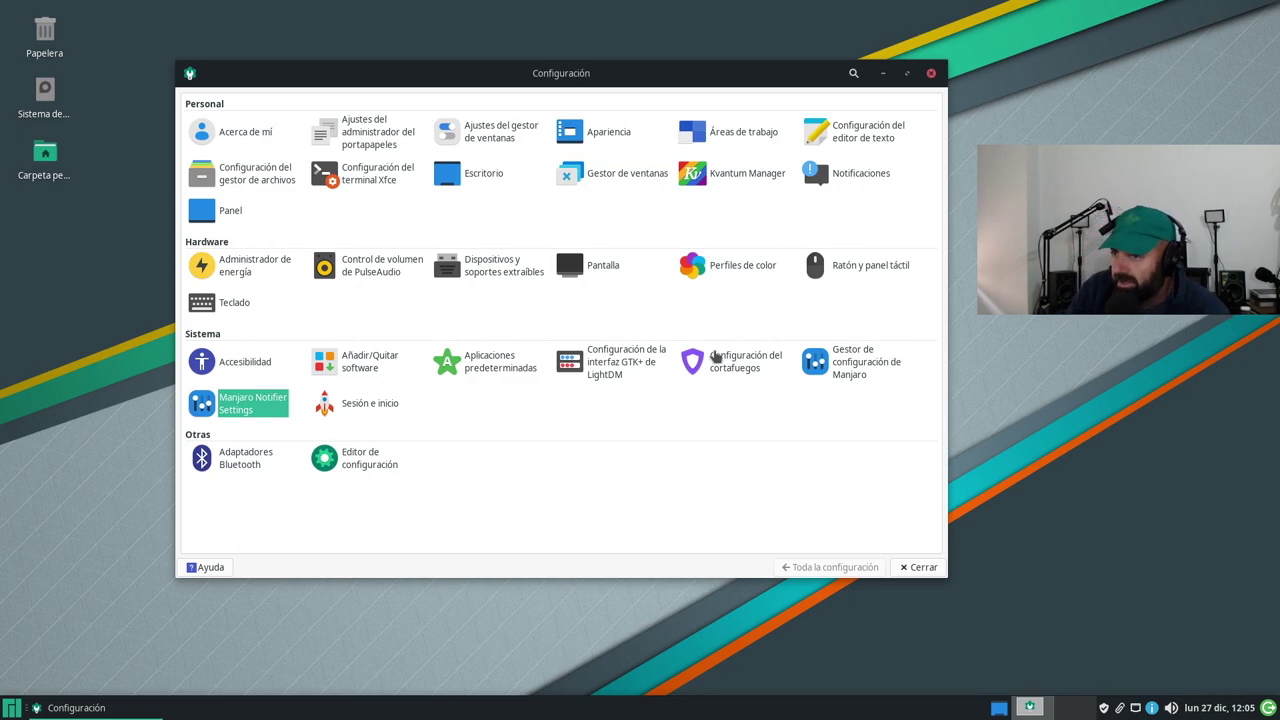
- Set the user's profile picture in Acerca de mí to the yellow robot face from the stock photos and apply the change
click(268, 136)
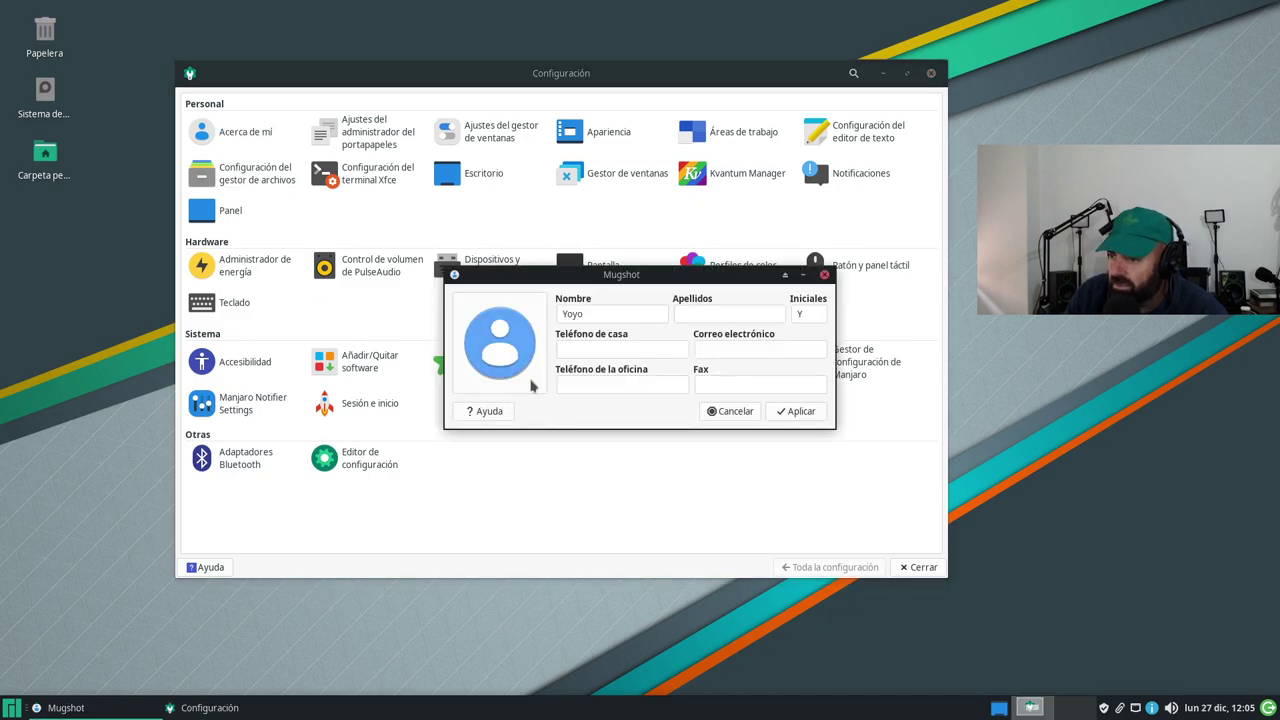
click(519, 362)
click(505, 403)
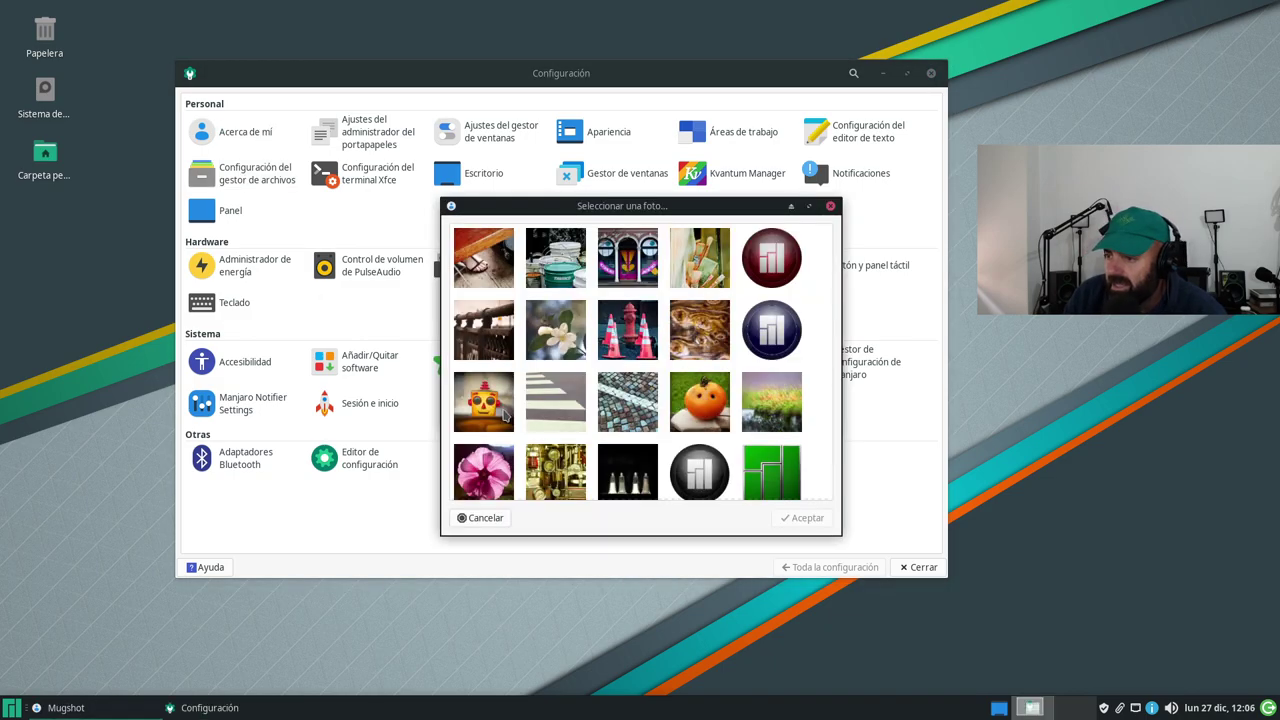
scroll(600, 386, down, 2)
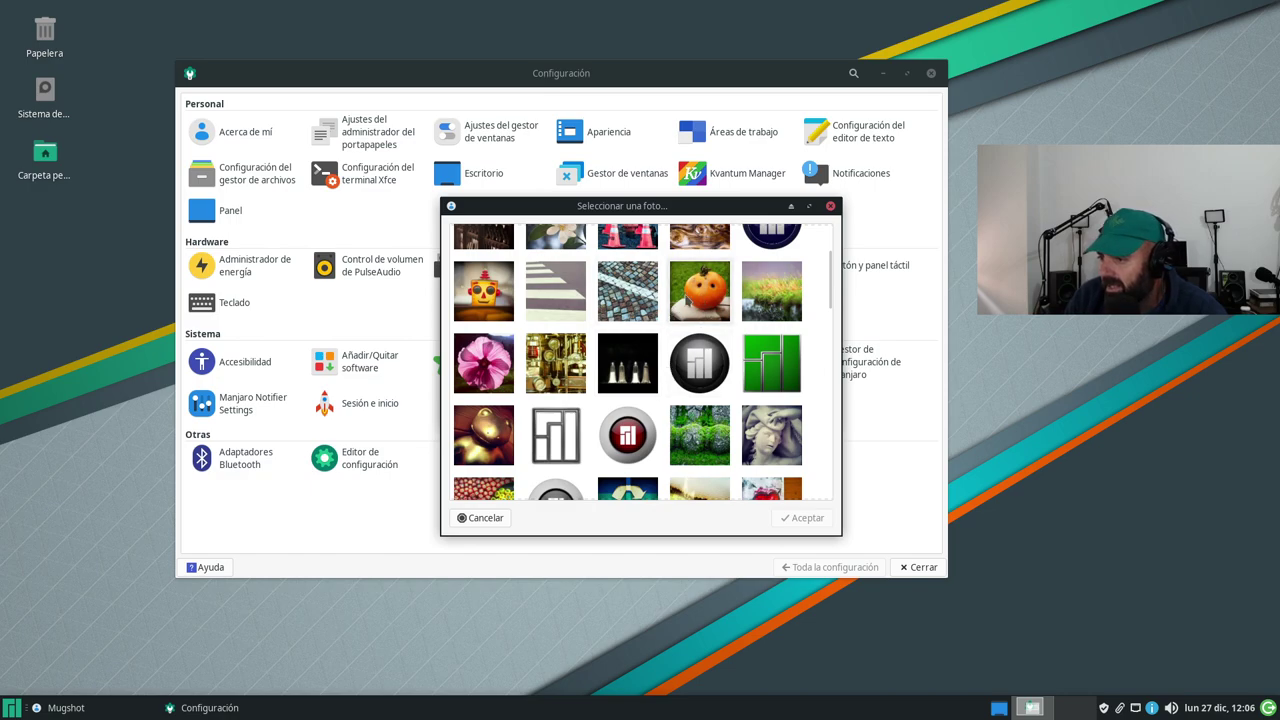
click(703, 295)
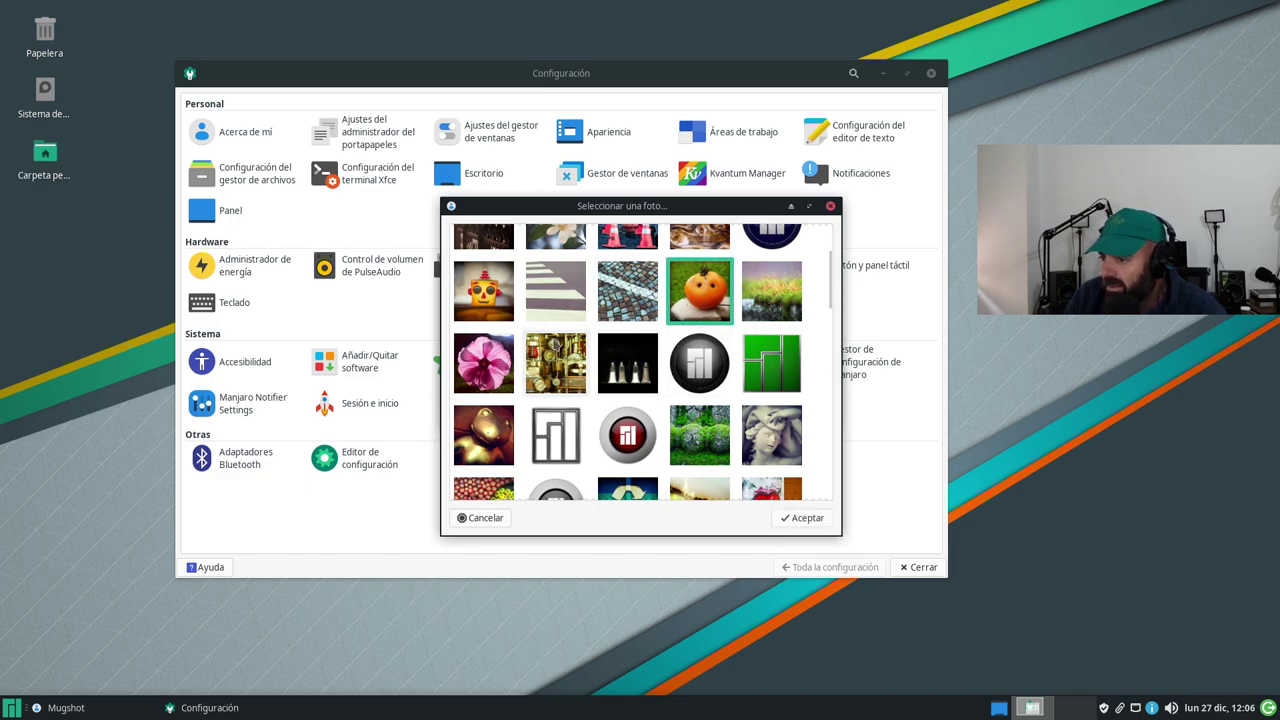
scroll(525, 343, down, 1)
scroll(525, 343, down, 3)
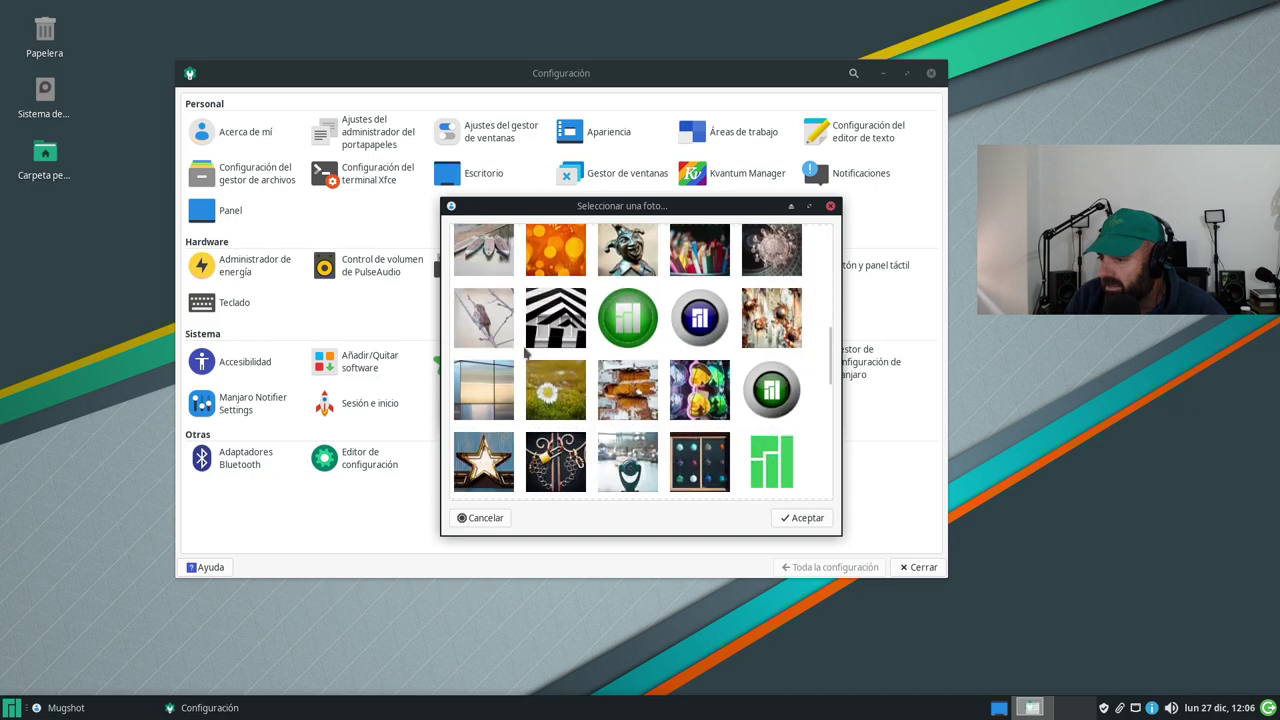
scroll(525, 343, down, 2)
scroll(525, 343, up, 4)
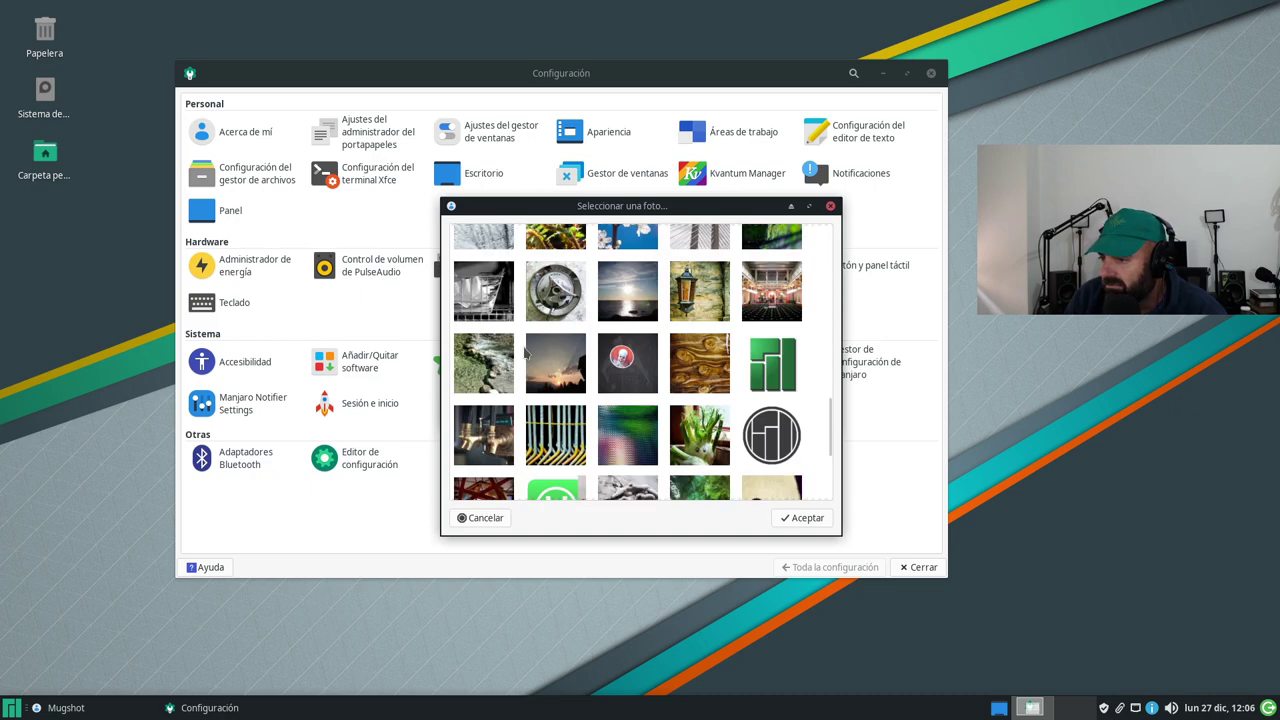
scroll(525, 343, up, 5)
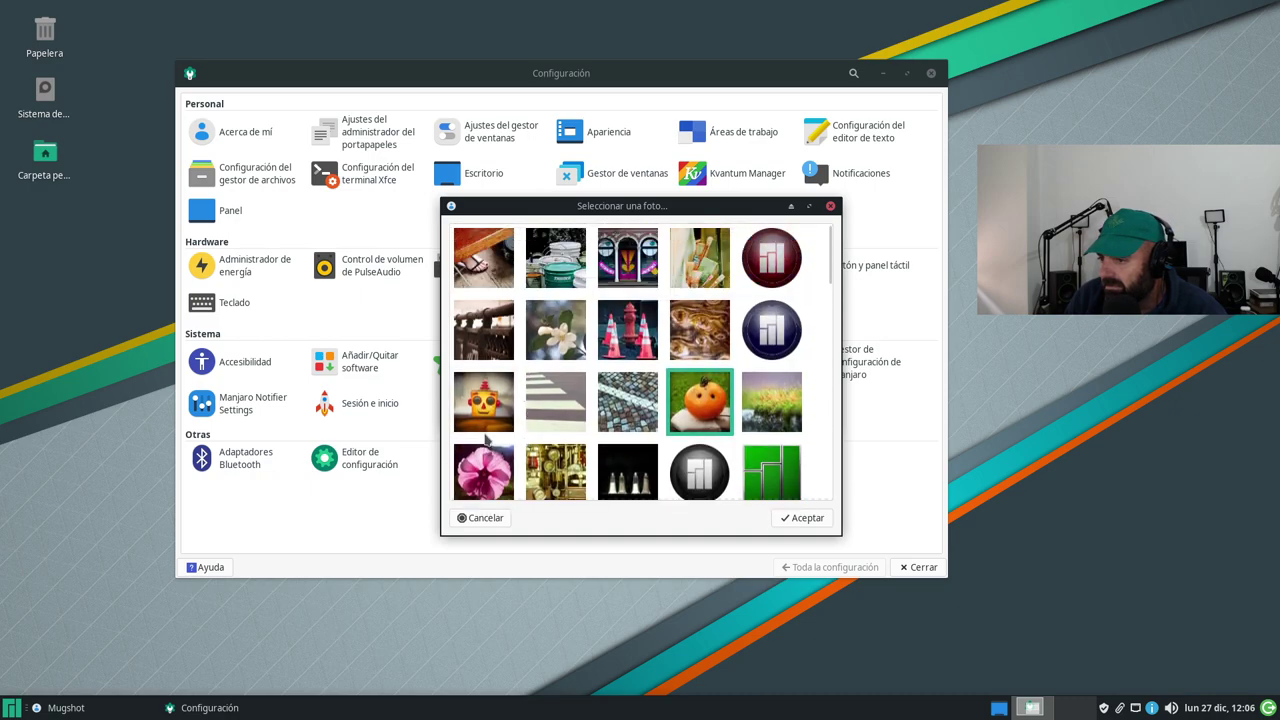
click(484, 402)
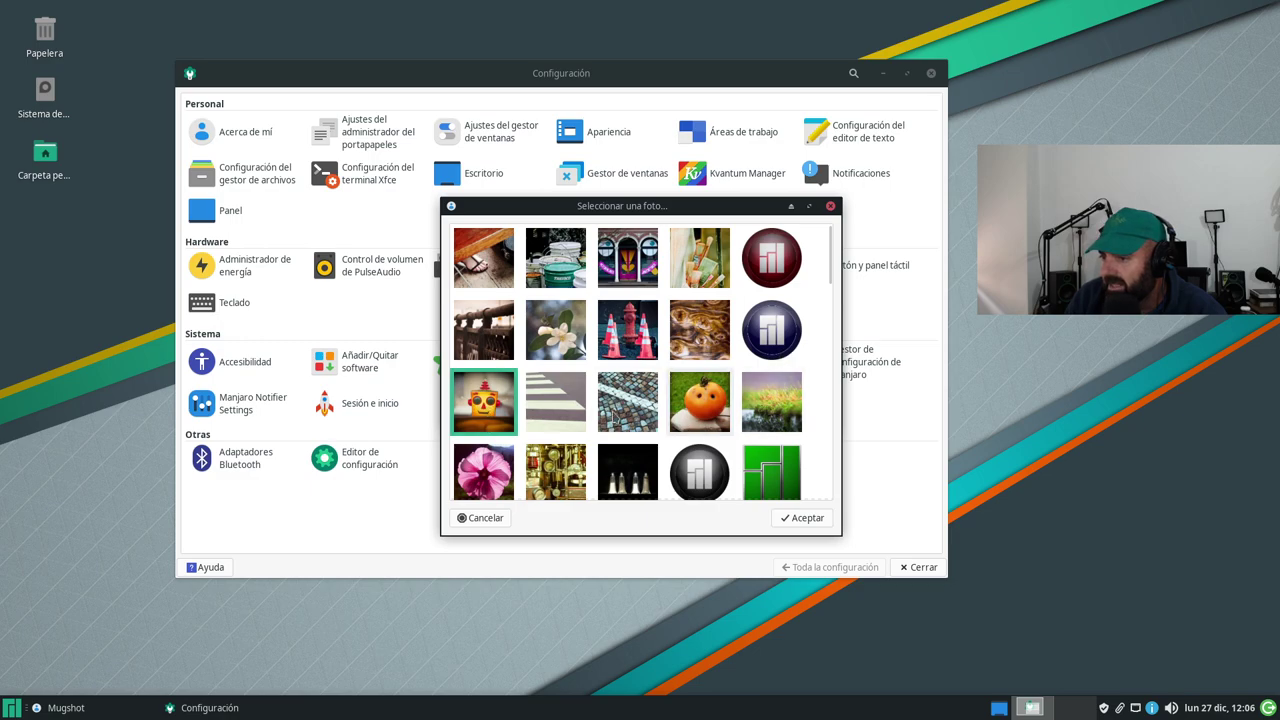
click(805, 518)
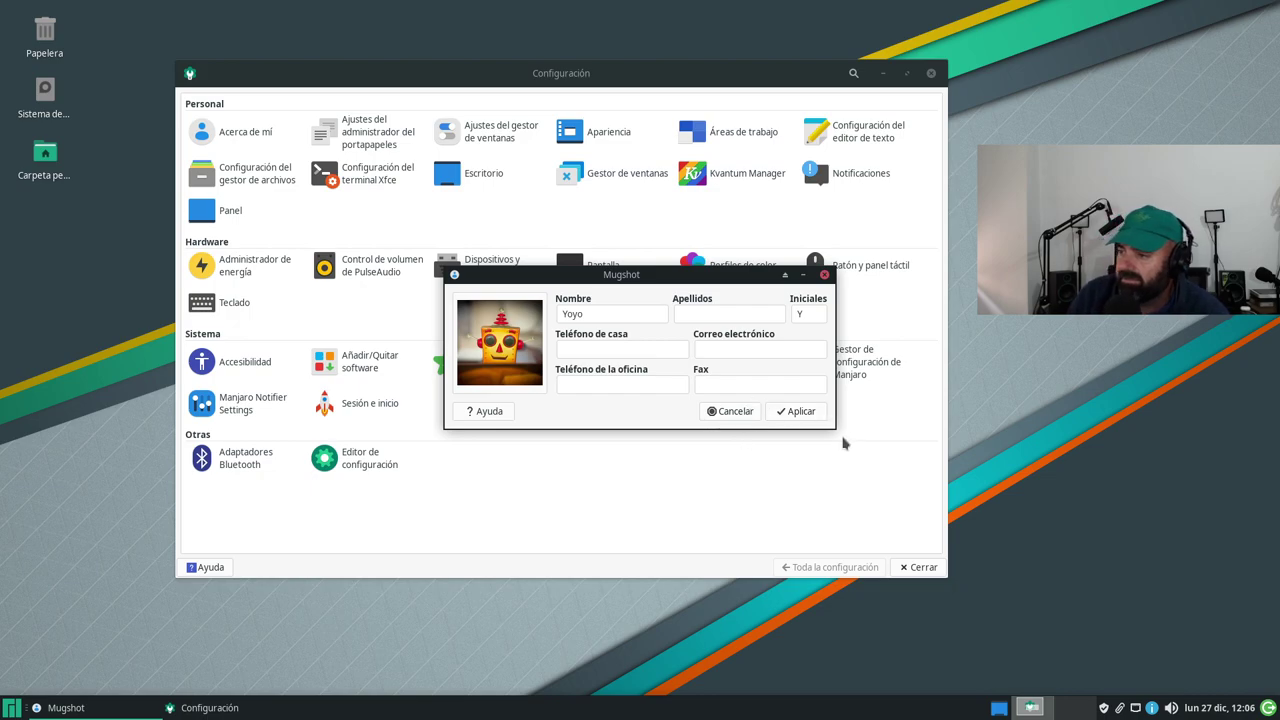
click(812, 414)
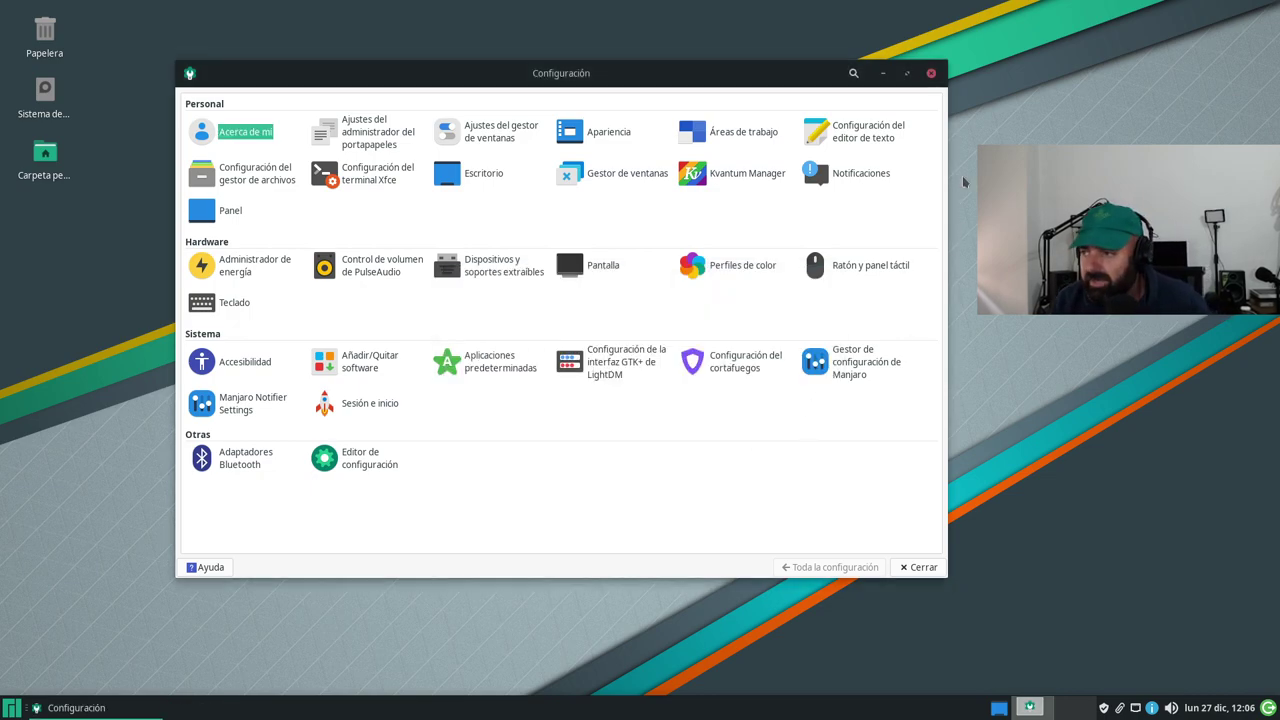
- Close the Configuración window and open the default web browser from the favourite applications
click(930, 74)
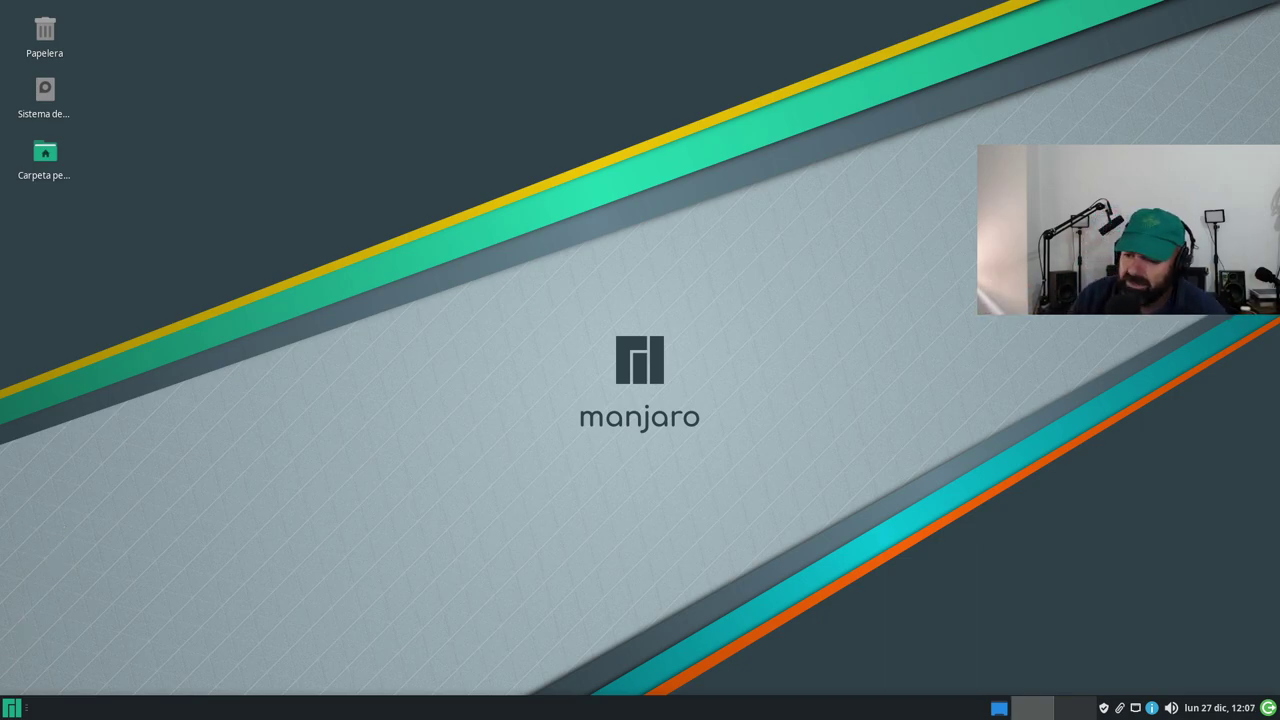
click(14, 709)
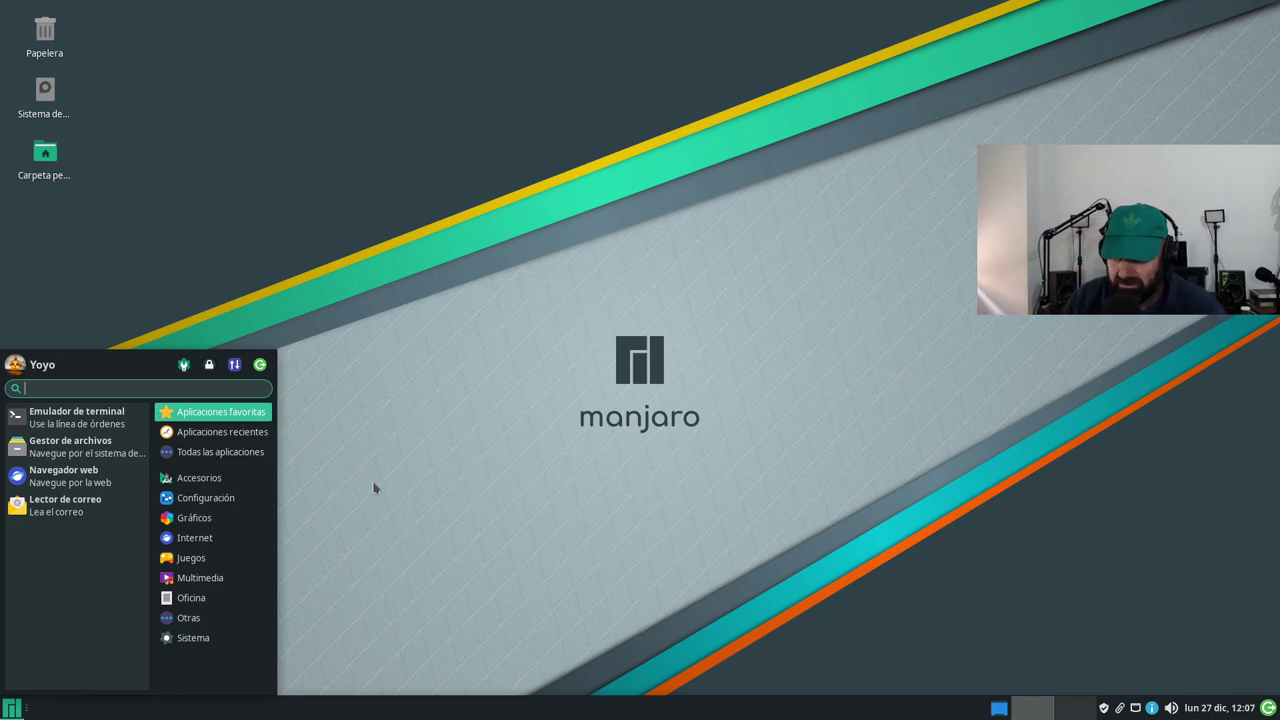
click(525, 258)
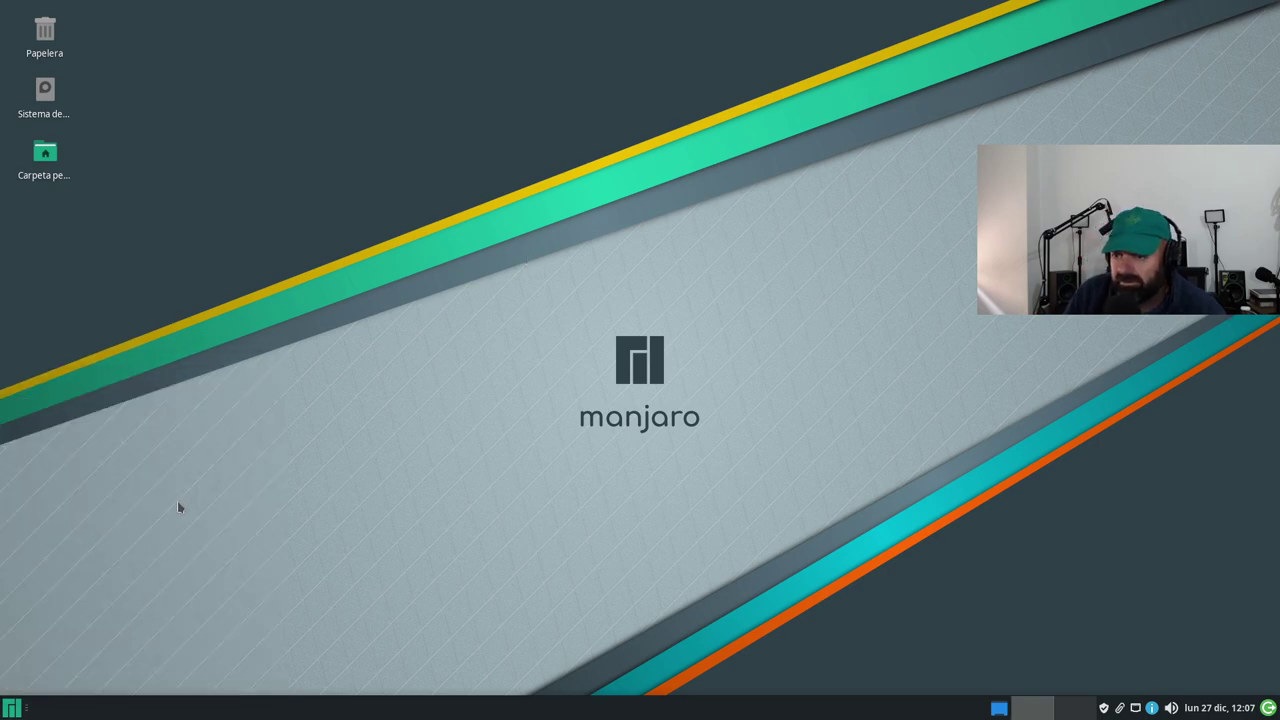
click(12, 708)
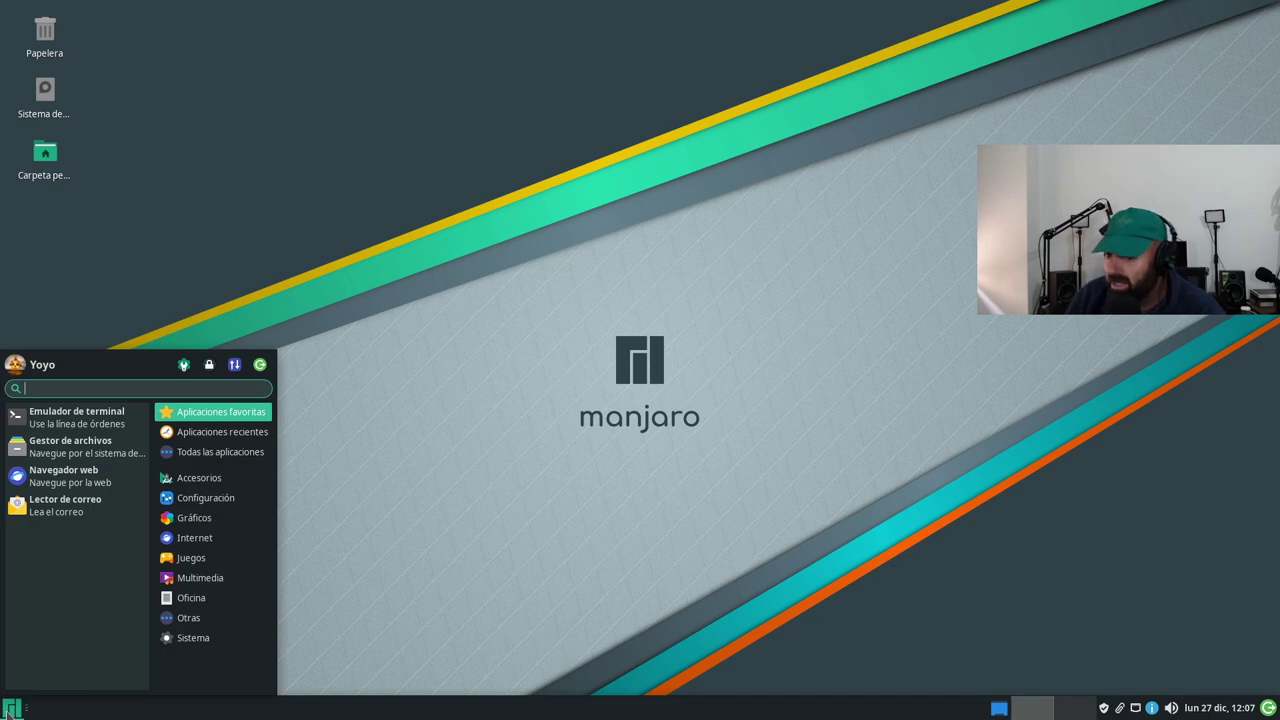
click(109, 478)
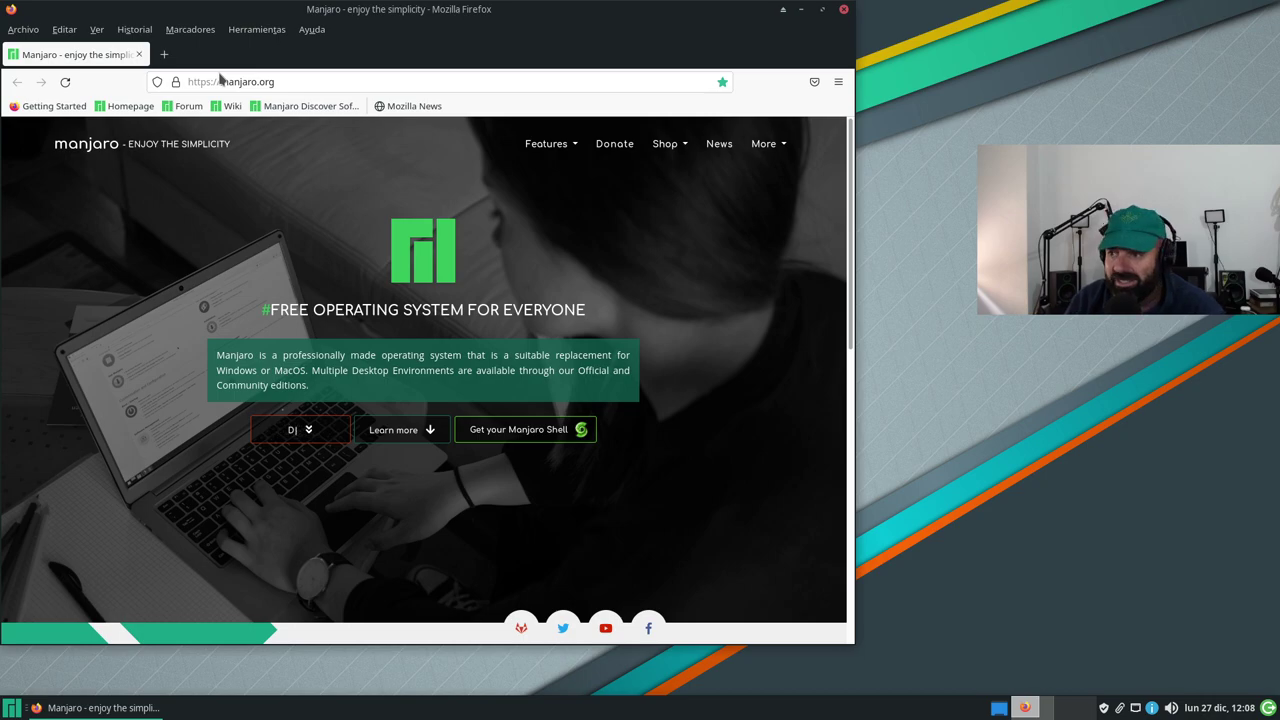
- Place the restored Firefox window near the middle of the desktop and check the browser version in Acerca de Firefox
click(821, 11)
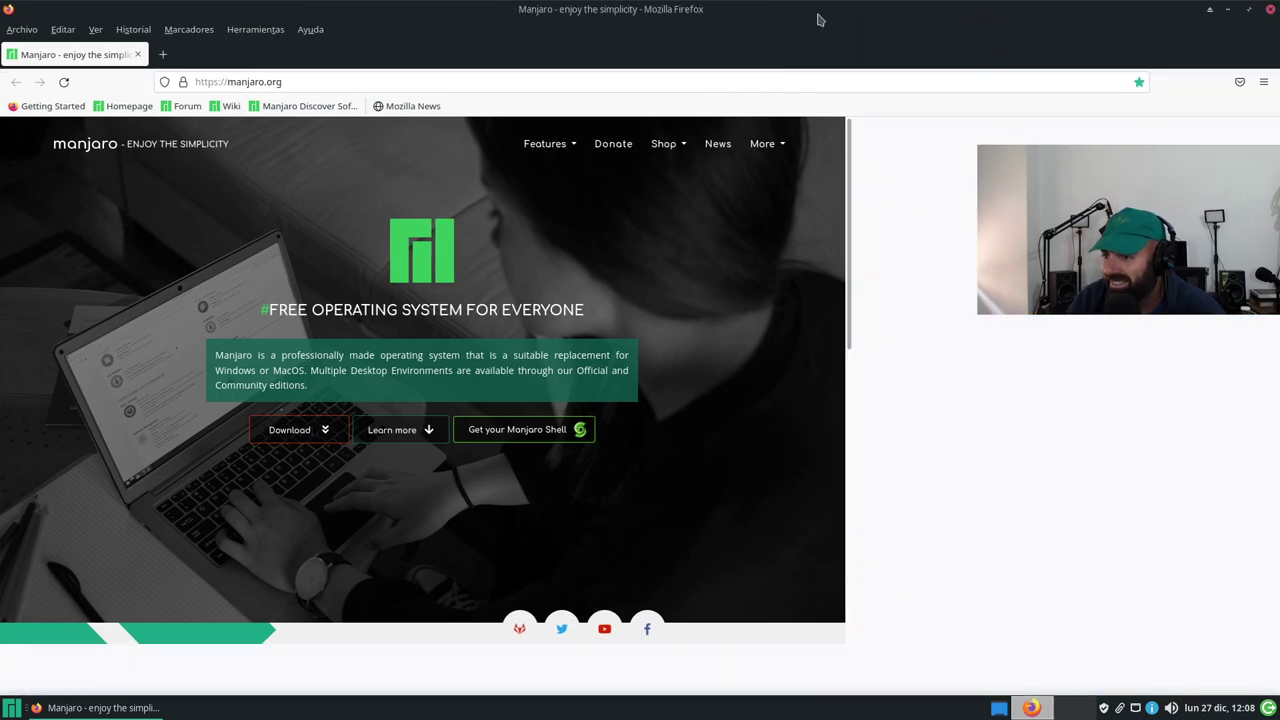
click(1250, 17)
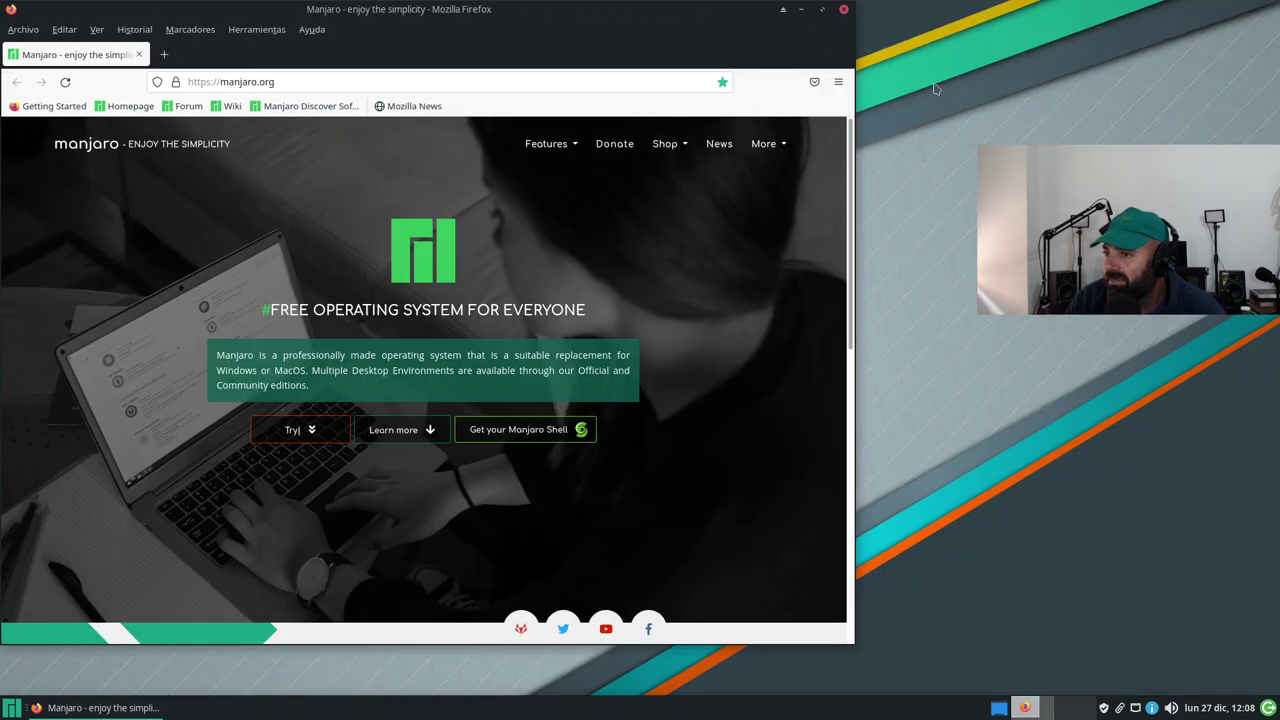
drag(697, 70, 899, 75)
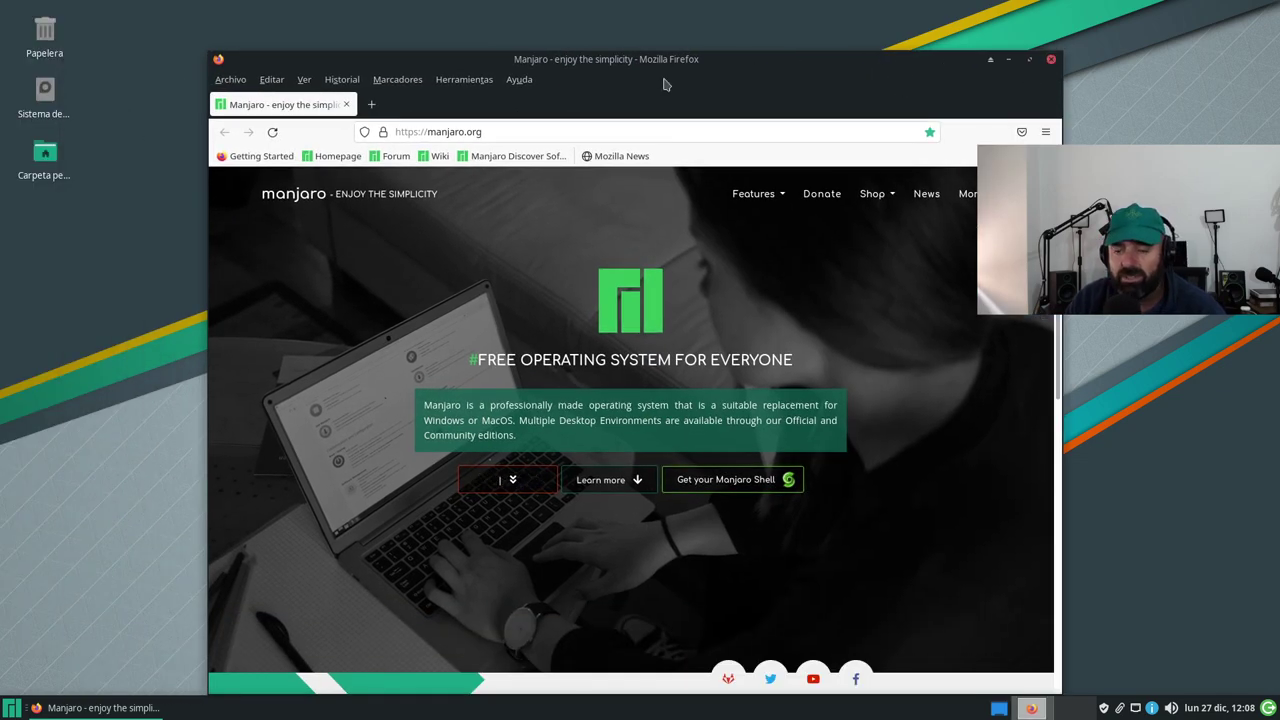
click(519, 80)
click(548, 196)
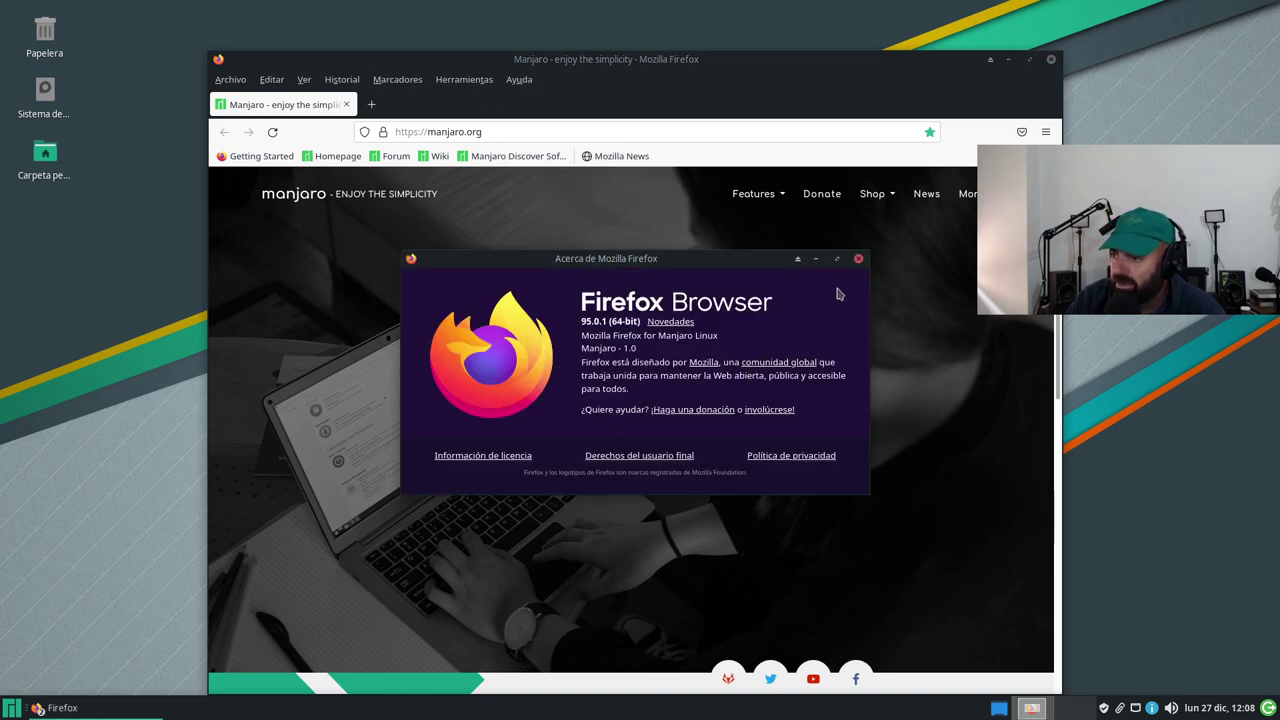
click(858, 258)
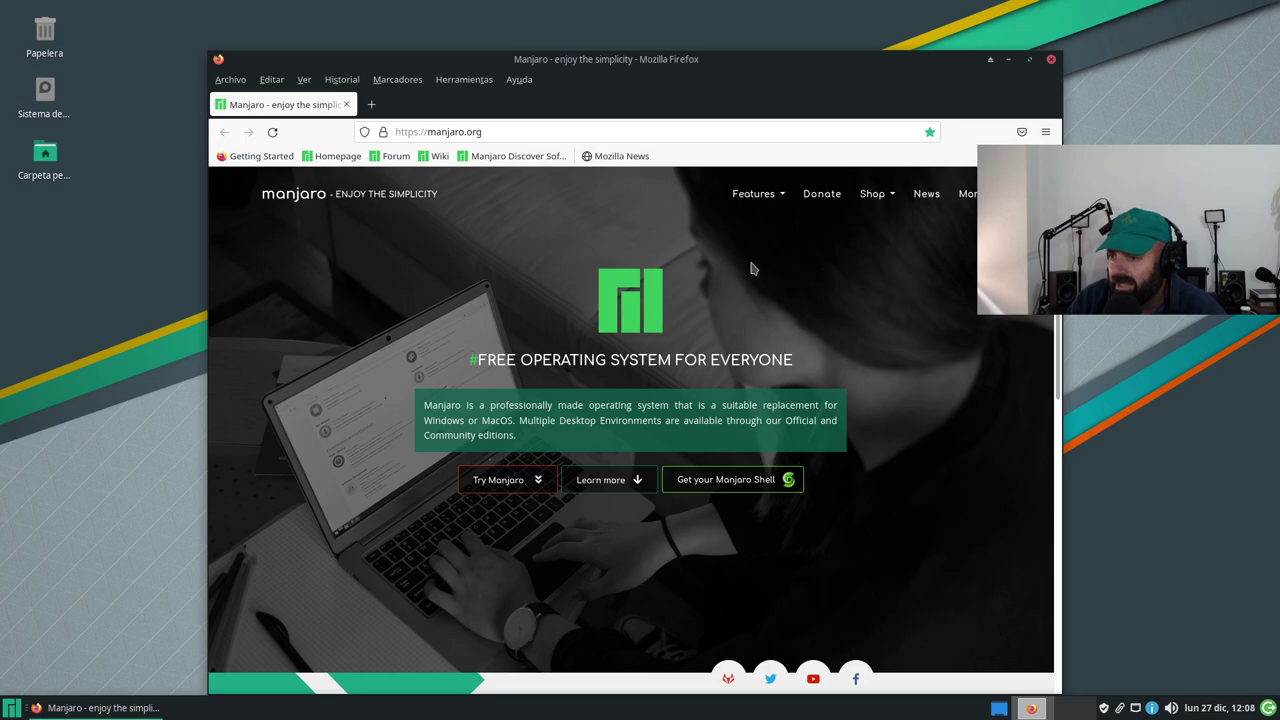
- Maximize the Firefox window and look over the browser's help options
click(1029, 60)
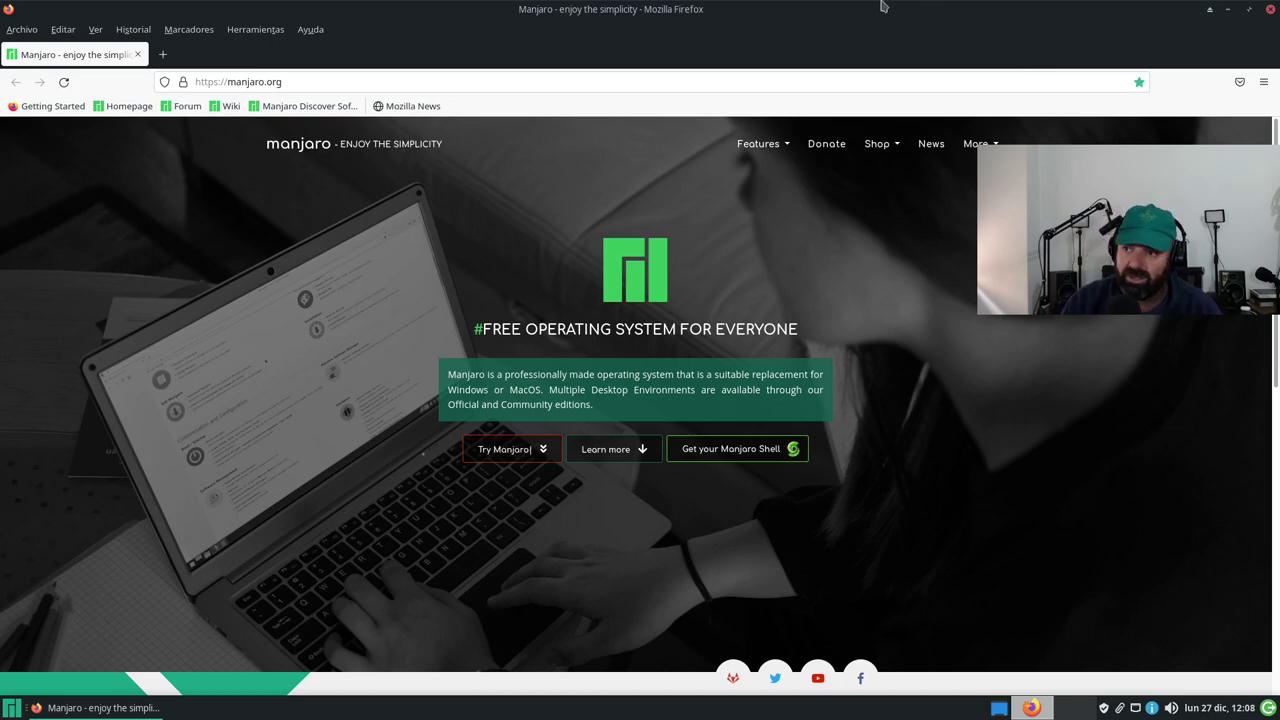
click(307, 32)
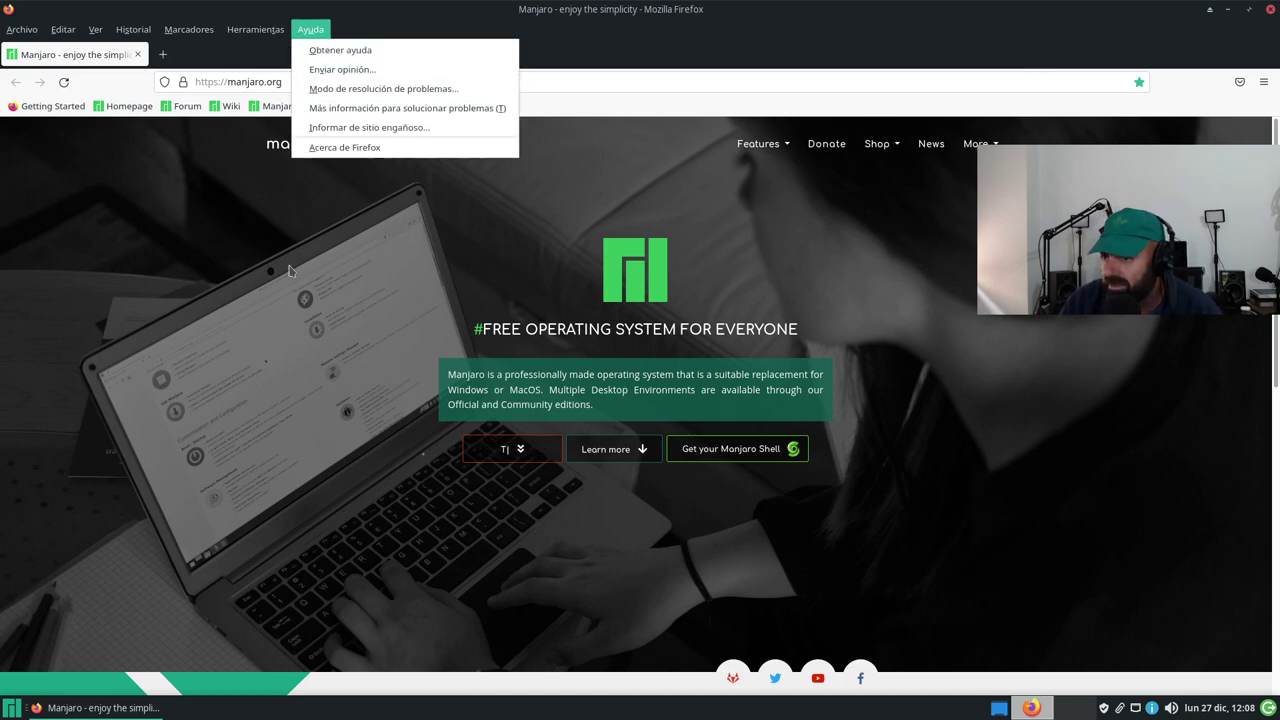
click(202, 244)
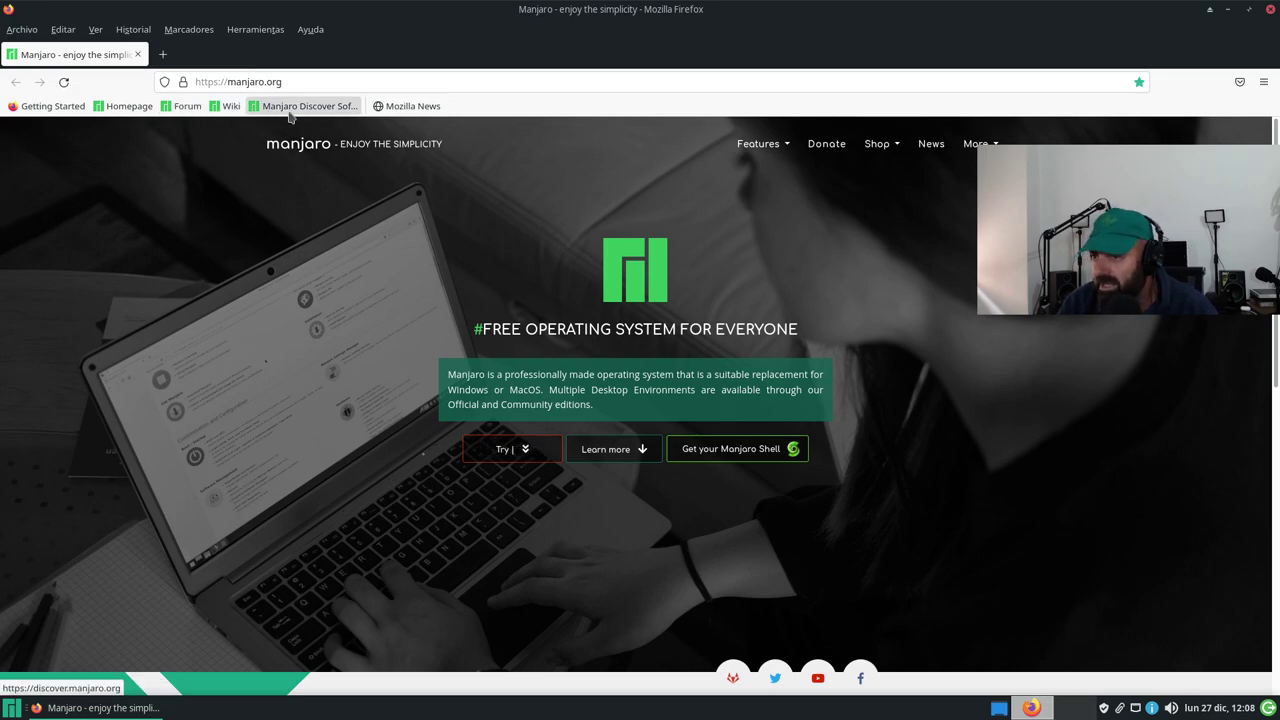
- Open the bookmarked Manjaro Wiki and examine its main page sections, from Getting Started to the latest changes and back to Software Management
click(229, 108)
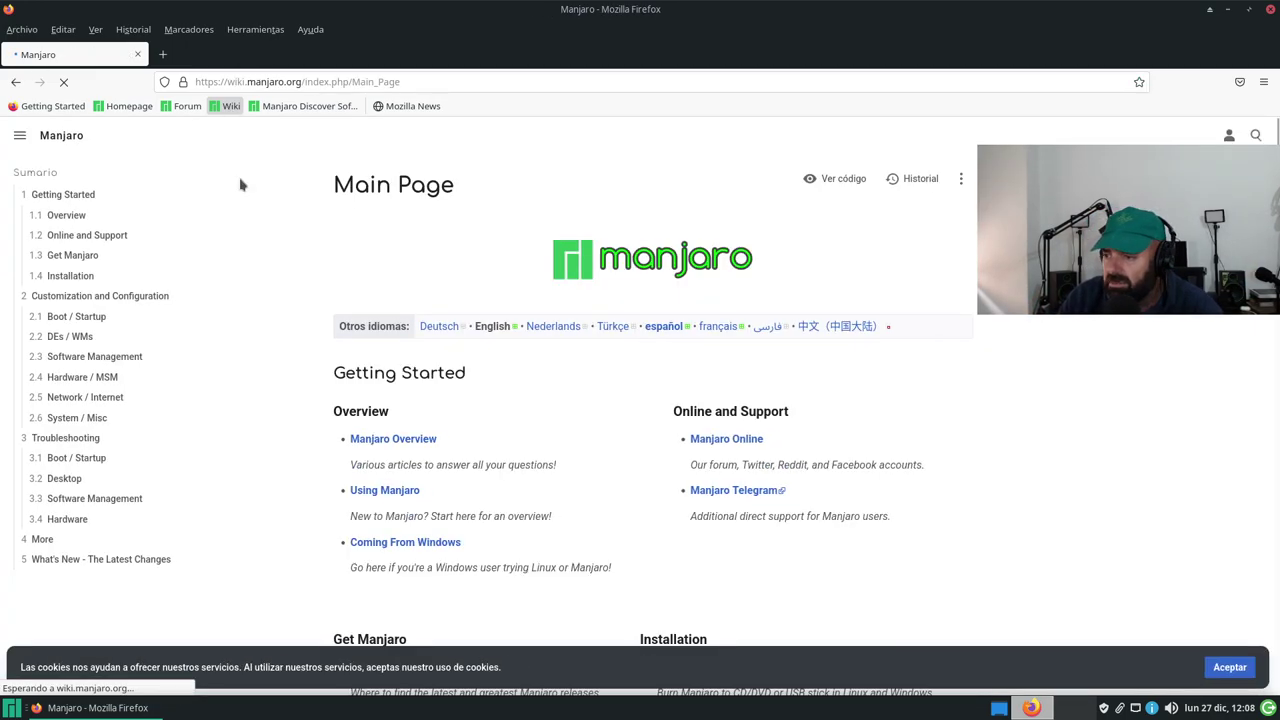
scroll(203, 445, down, 3)
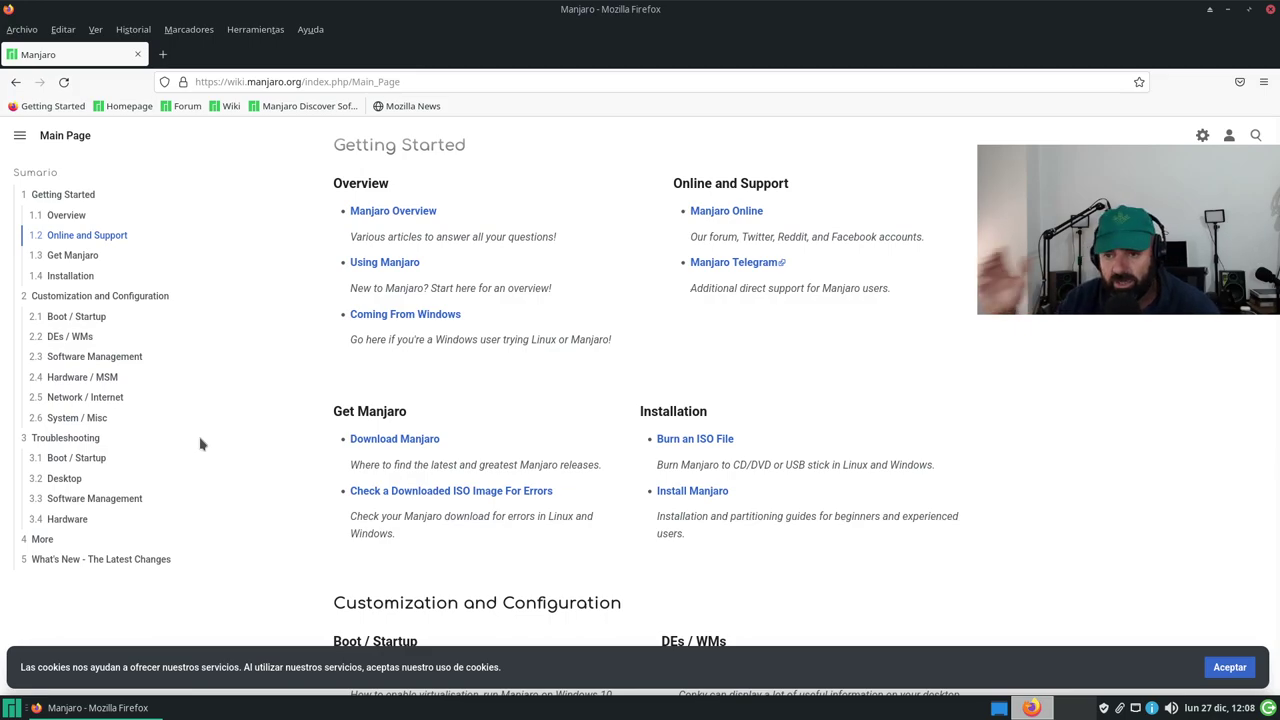
scroll(200, 444, up, 3)
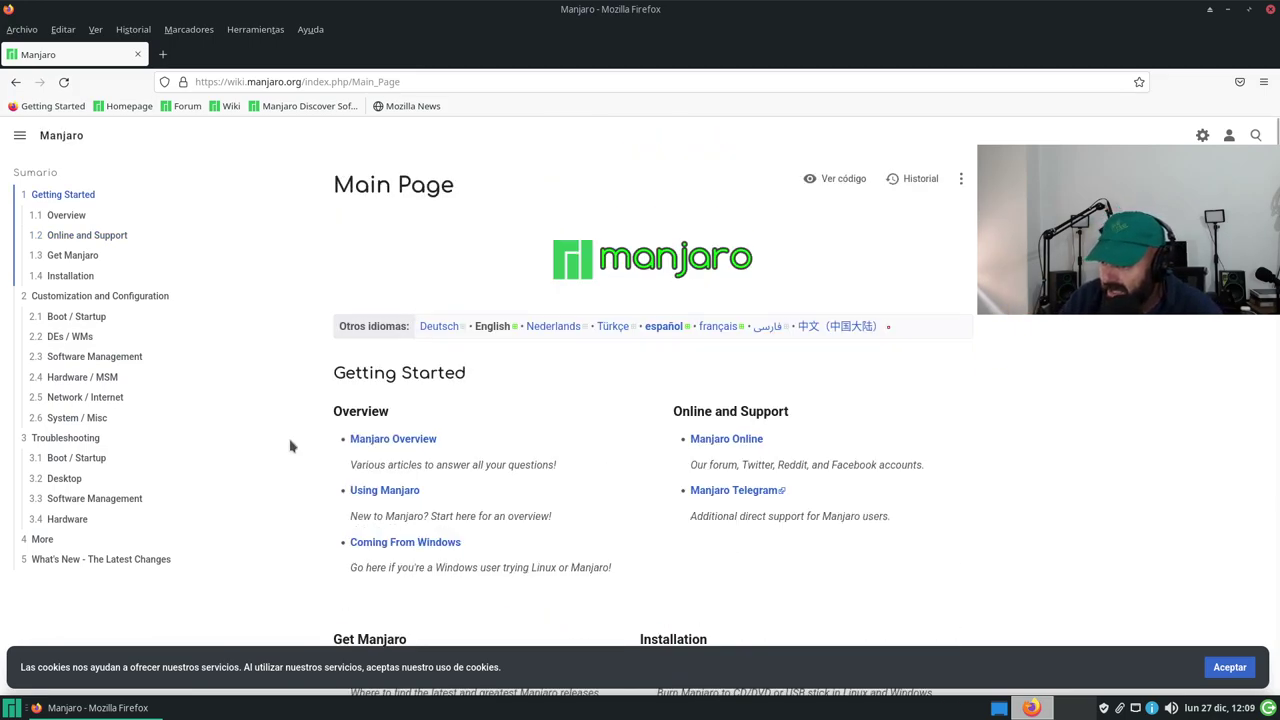
scroll(778, 530, down, 18)
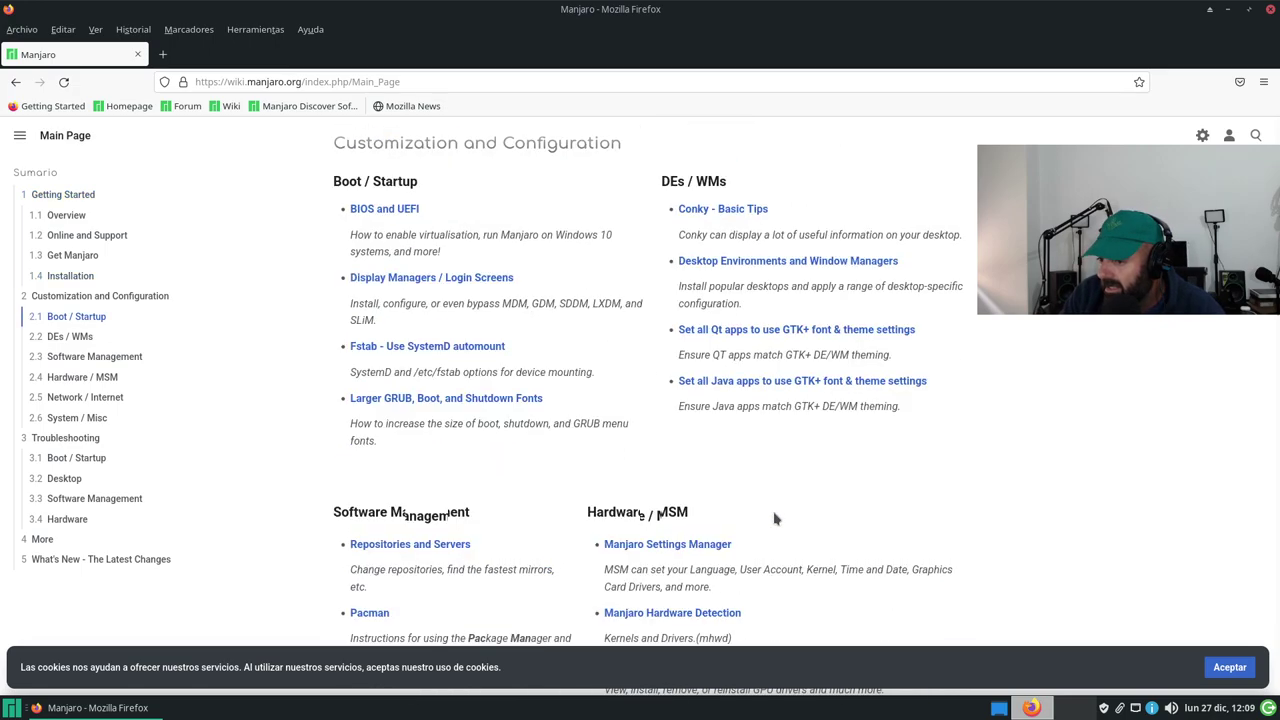
scroll(778, 512, up, 1)
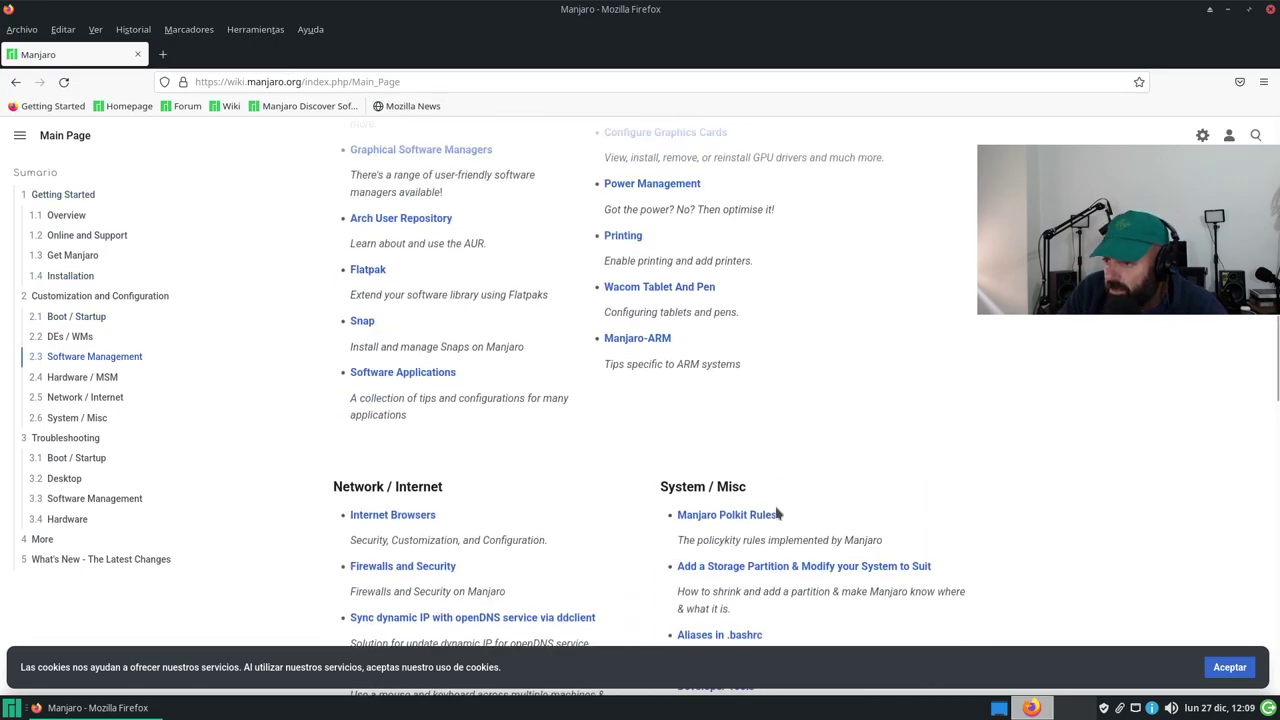
scroll(798, 372, down, 1)
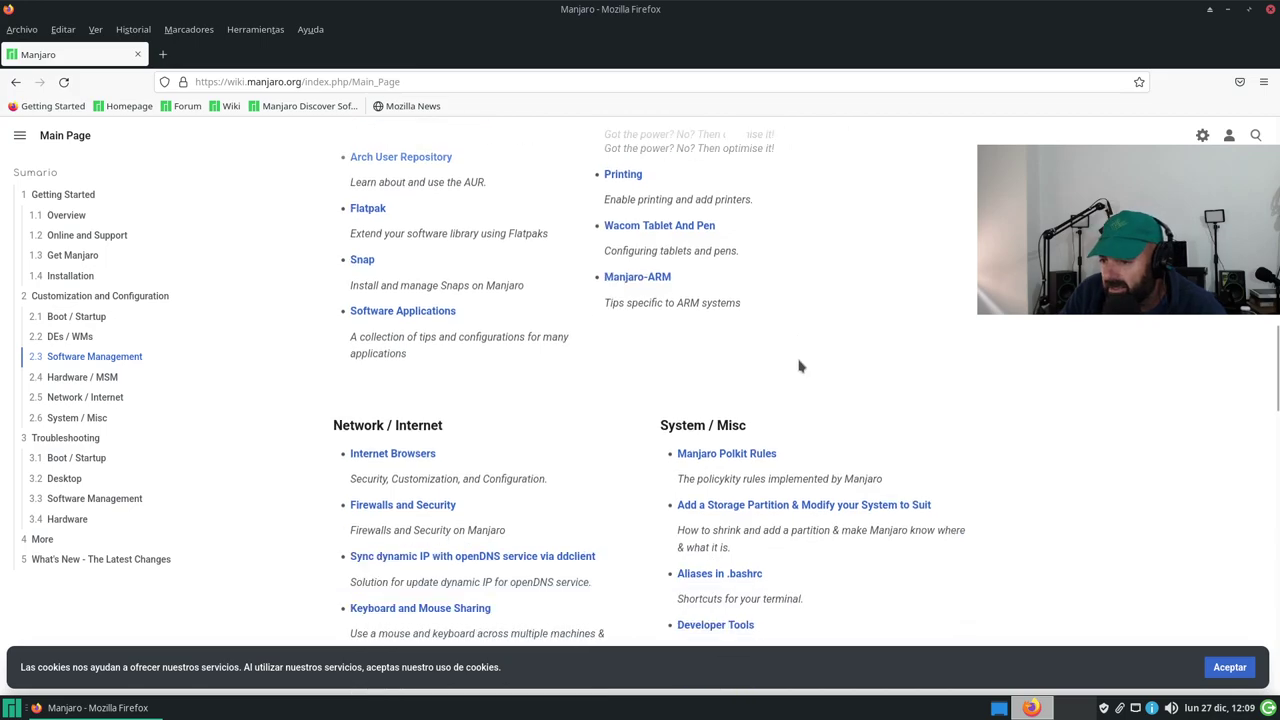
scroll(878, 310, down, 7)
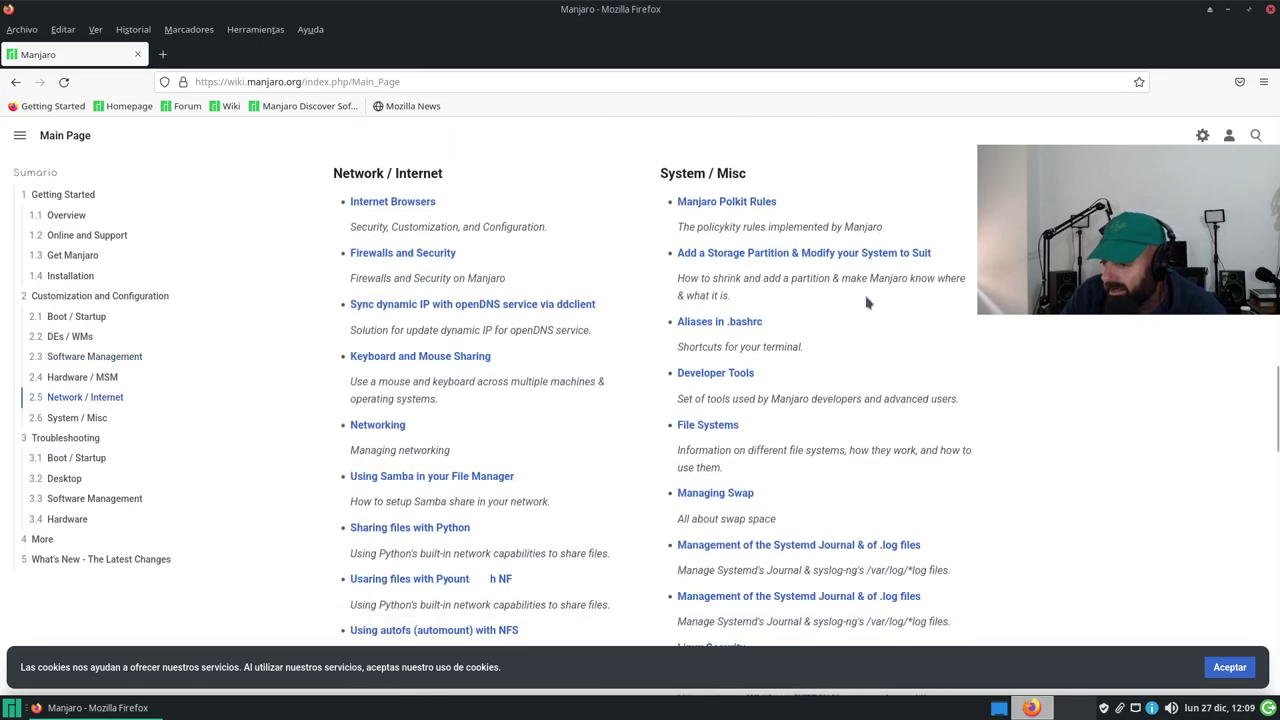
scroll(867, 300, down, 3)
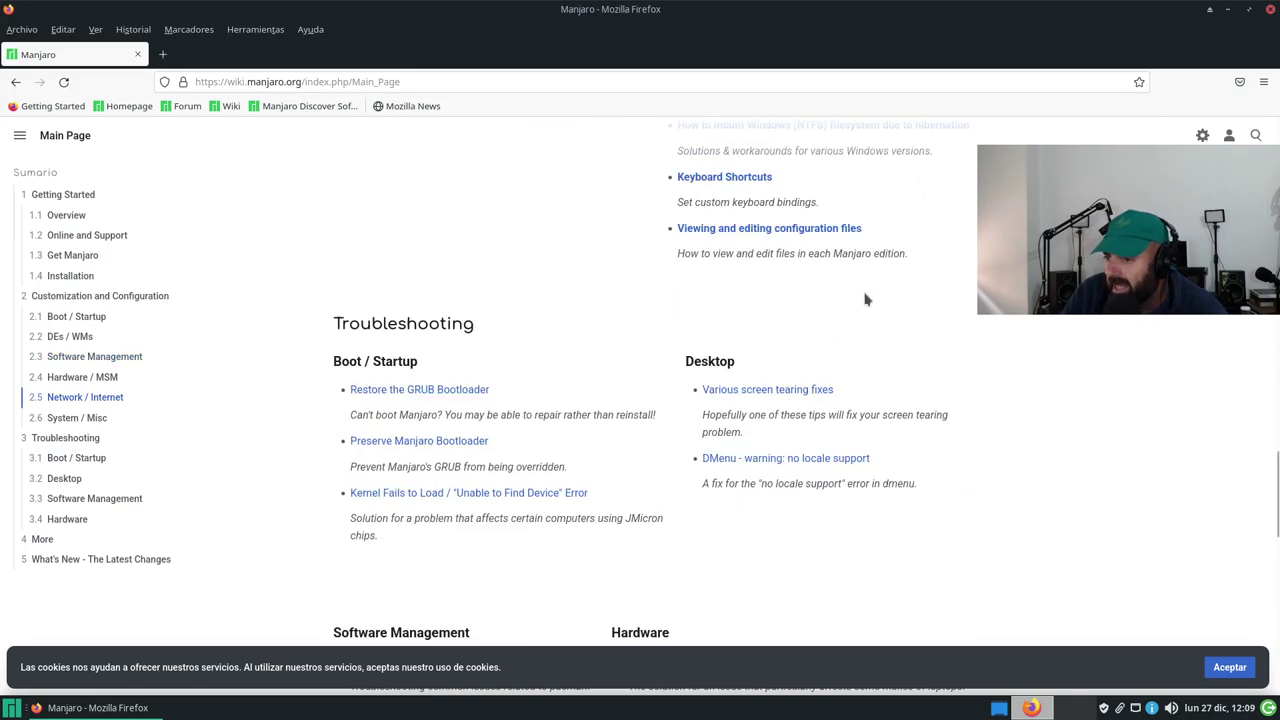
scroll(867, 300, down, 7)
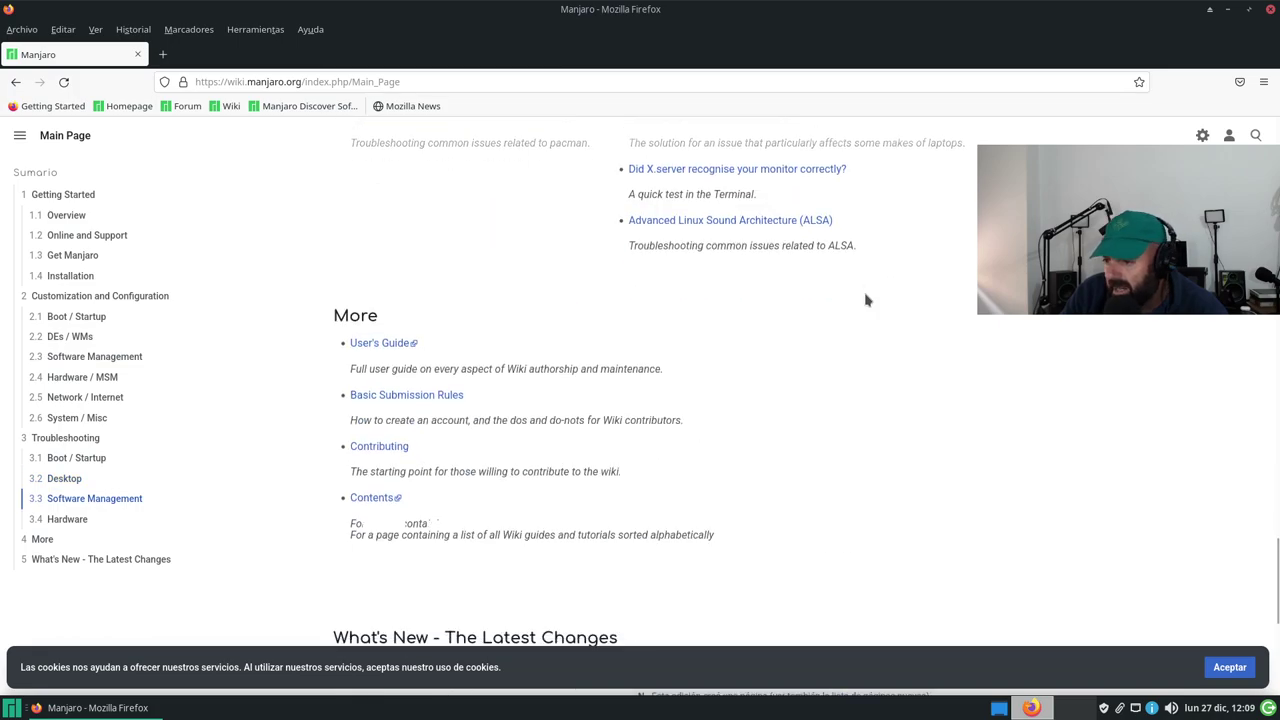
scroll(867, 300, down, 3)
scroll(668, 397, down, 3)
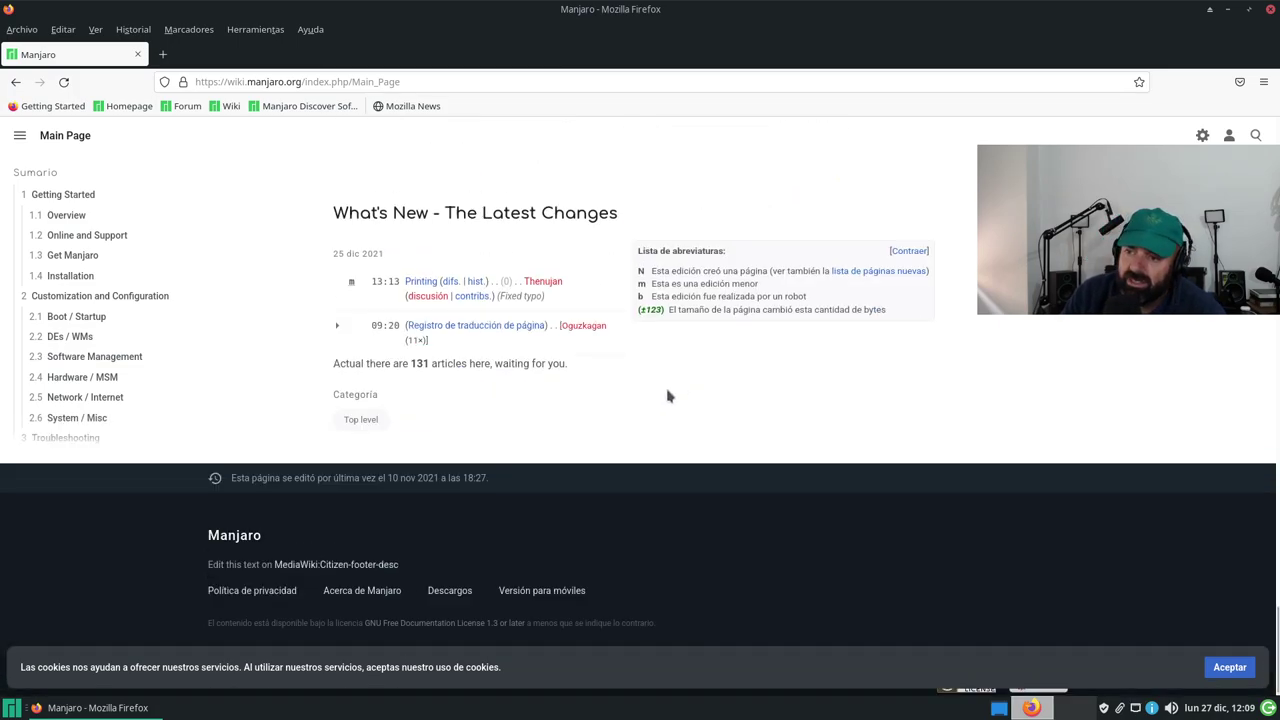
scroll(668, 397, up, 10)
scroll(409, 445, up, 4)
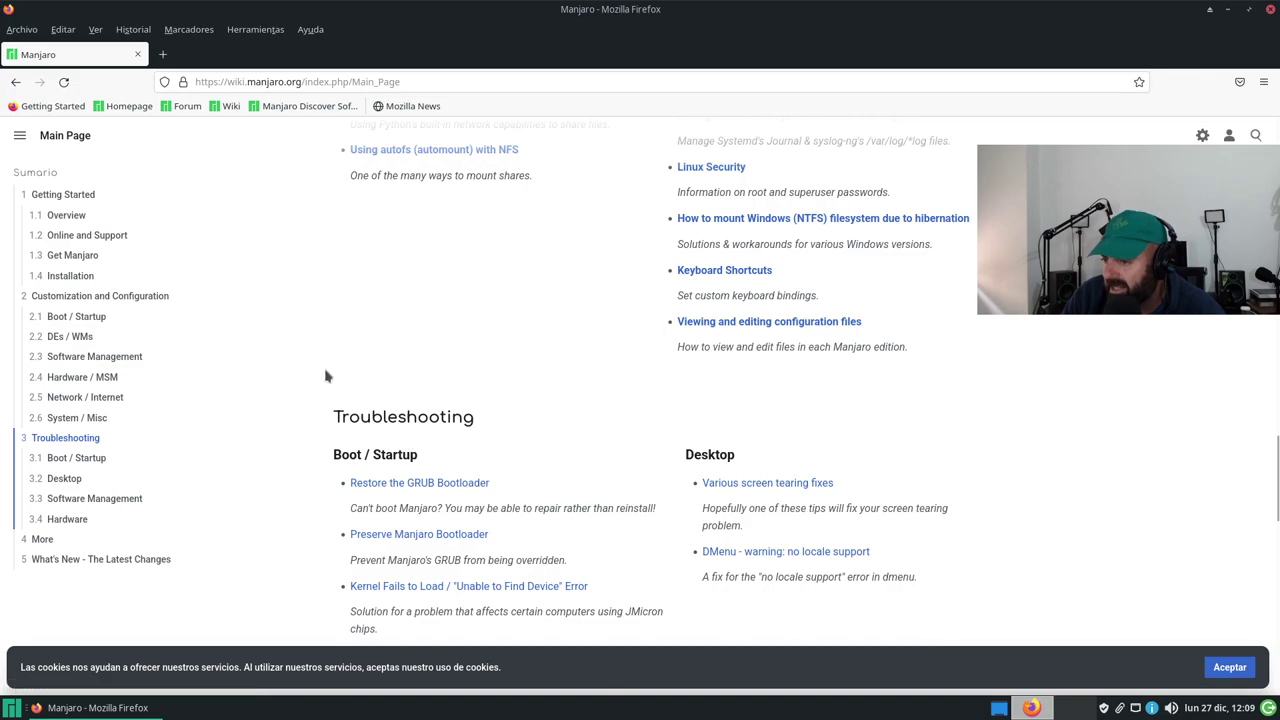
scroll(325, 368, up, 2)
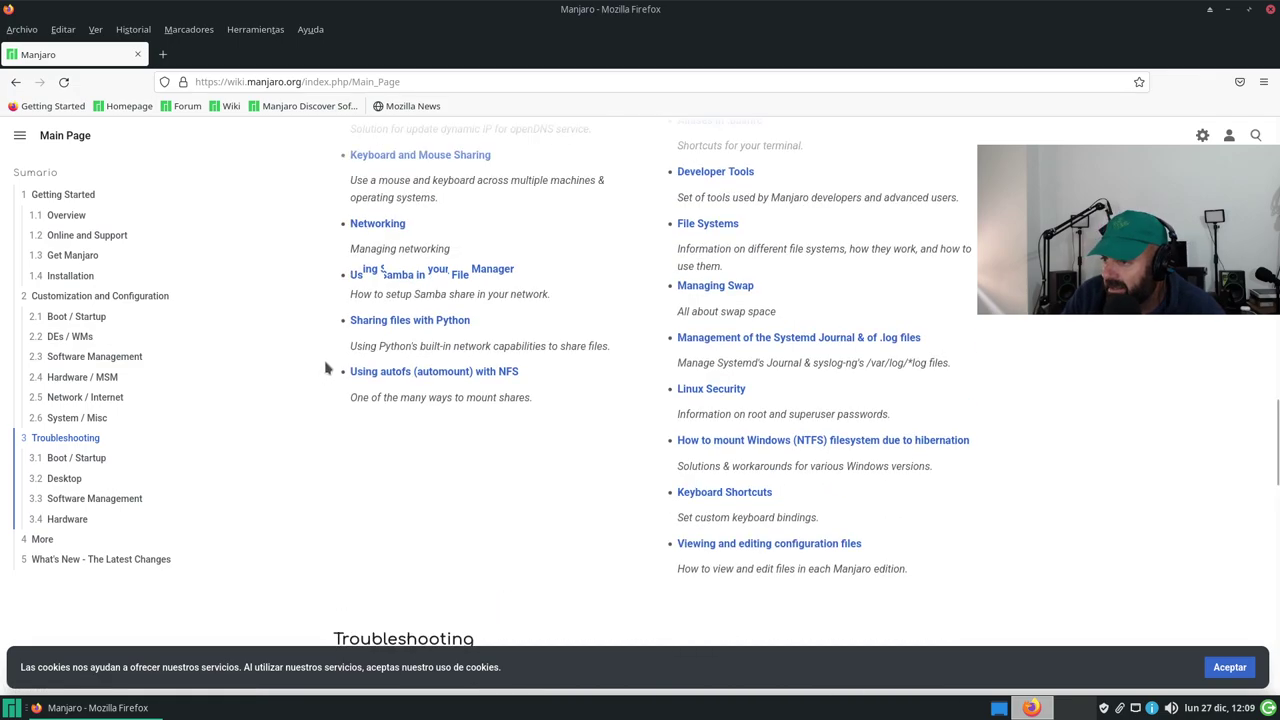
scroll(325, 368, up, 4)
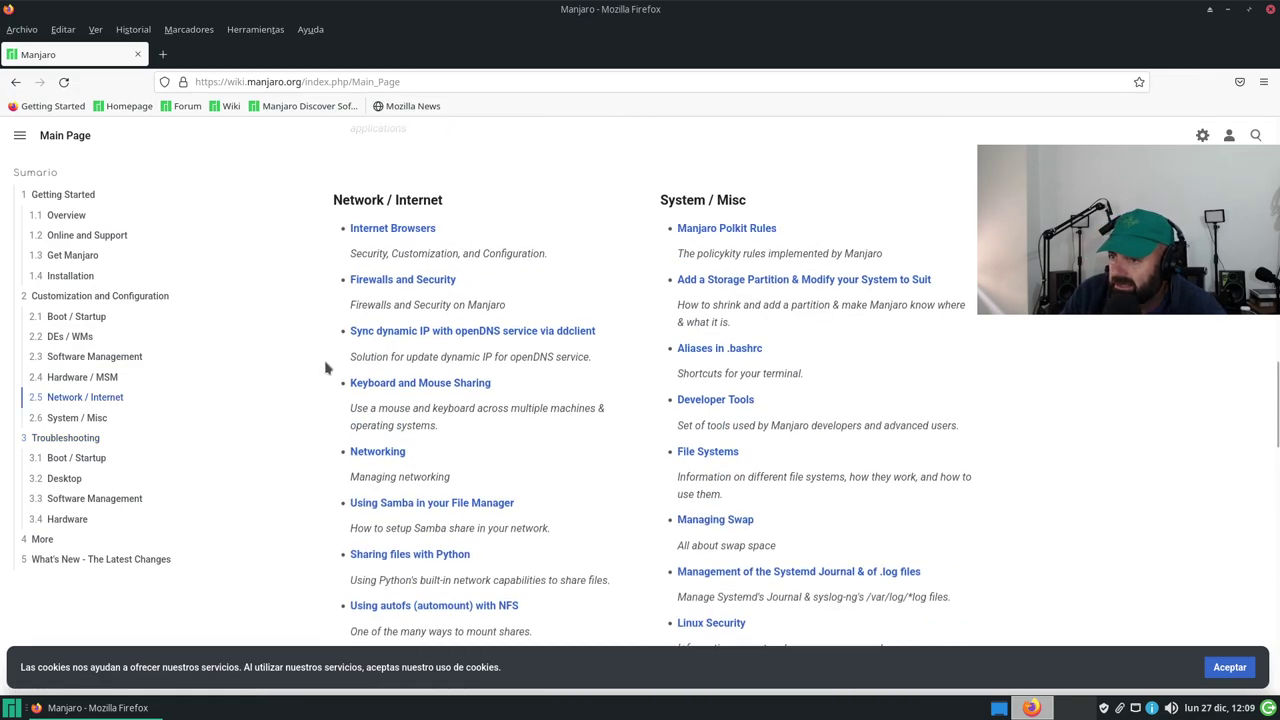
scroll(325, 368, up, 3)
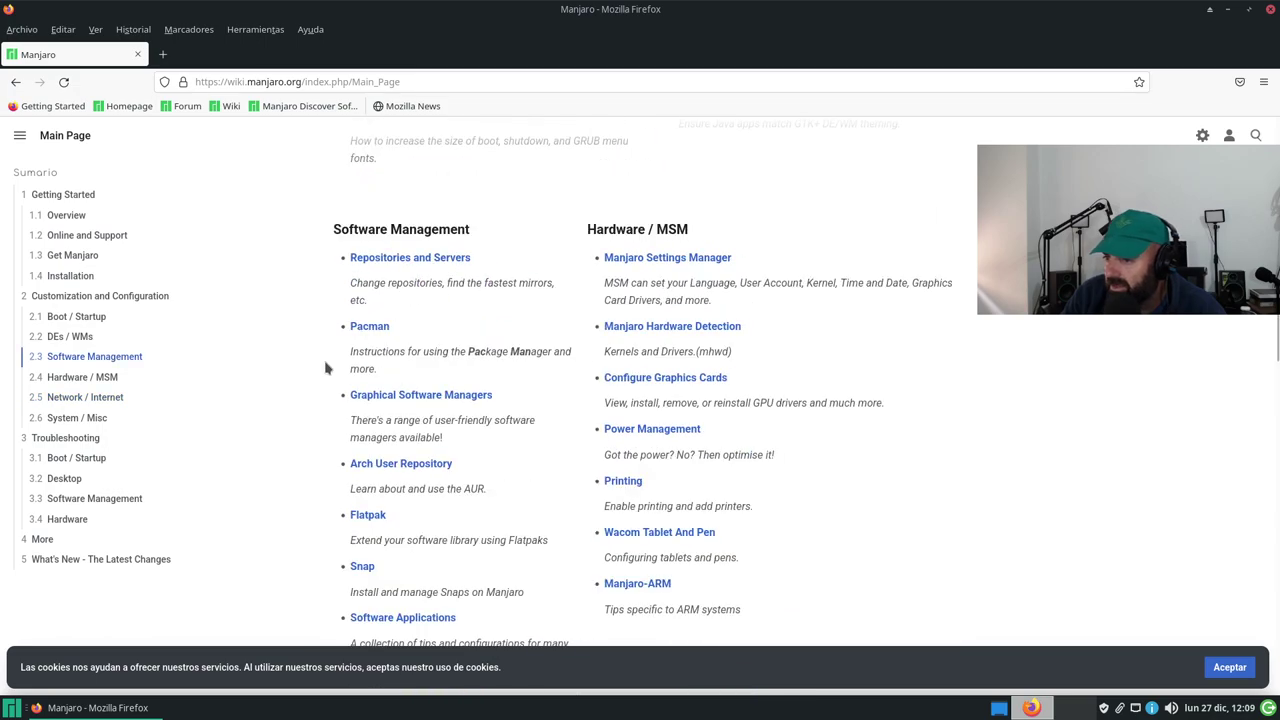